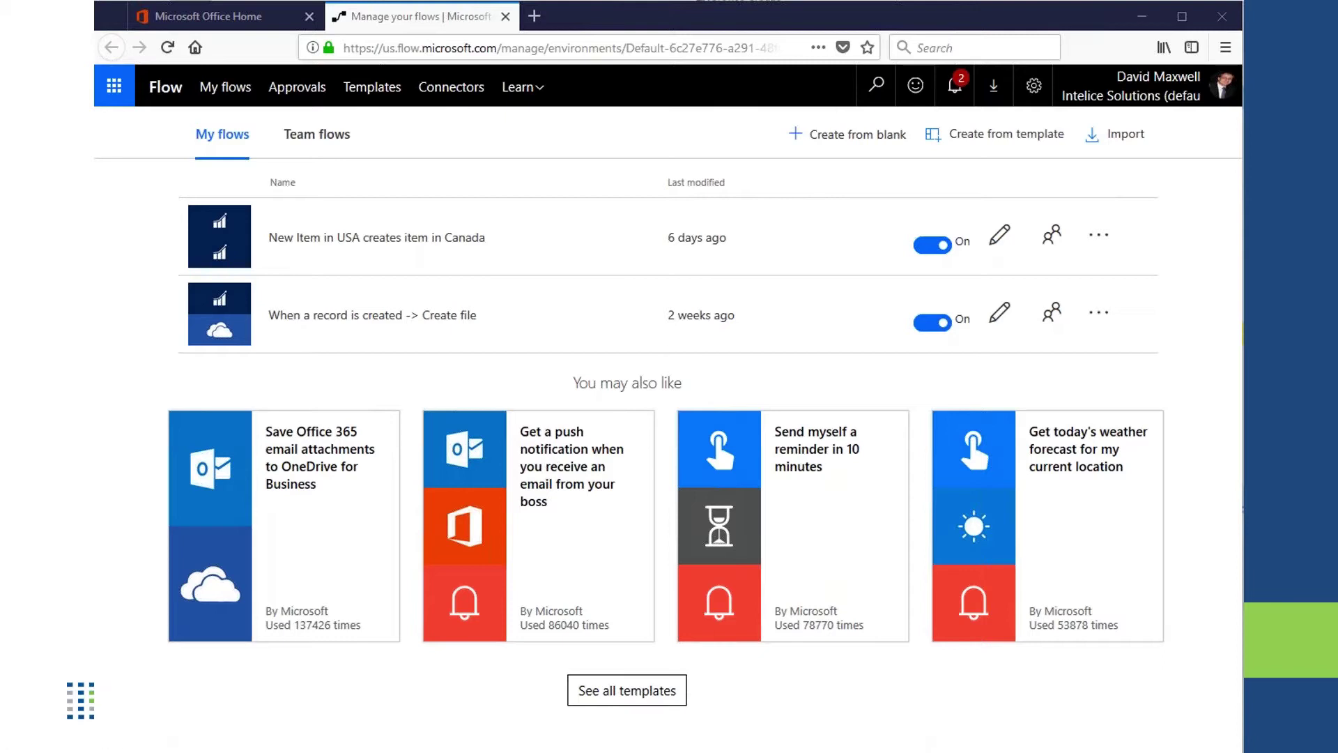
# Exit the slide show and switch to Firefox showing the Office 365 home page.
pyautogui.hotkey('alt', 'Tab')
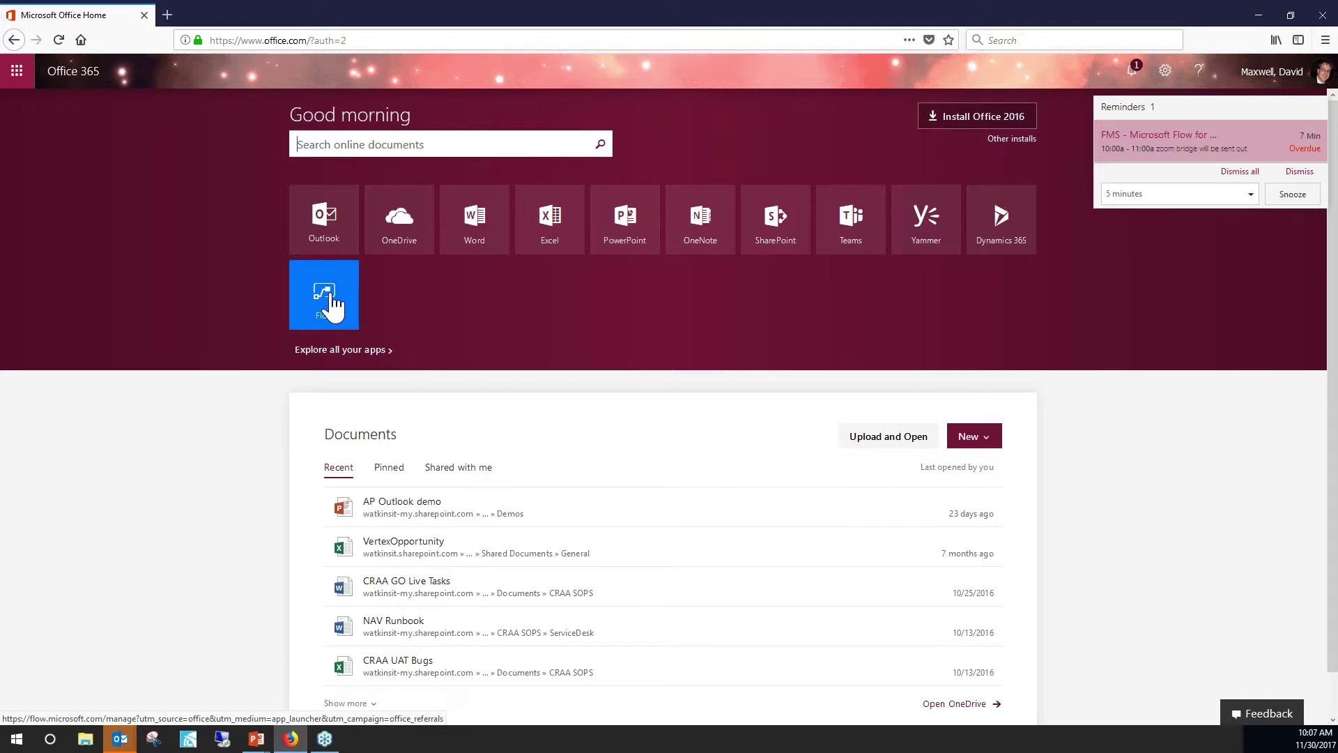
# Launch Microsoft Flow from its Office 365 tile to see My flows.
pyautogui.click(331, 306)
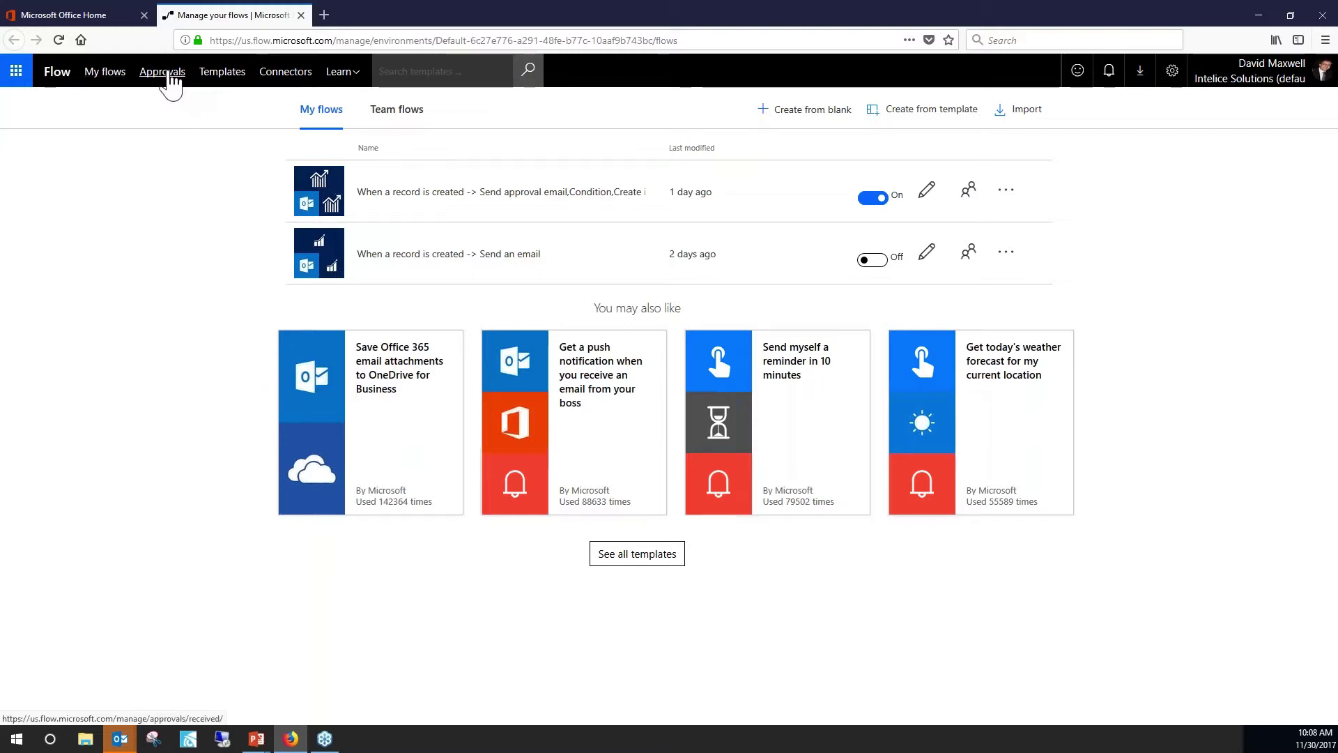
# Show Flow's Approvals page with received requests and the popular approval templates.
pyautogui.click(166, 74)
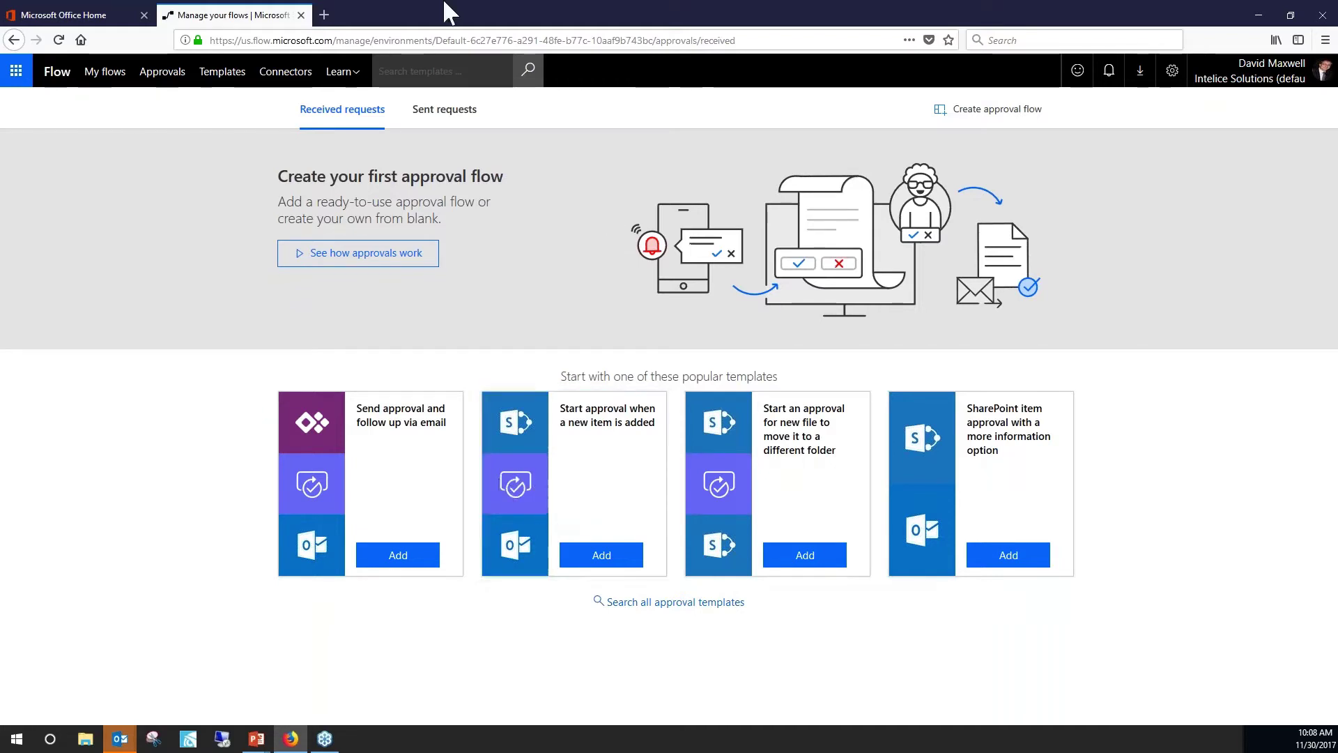
# Browse the Flow Templates gallery, sorted by popularity, and its template cards.
pyautogui.click(219, 76)
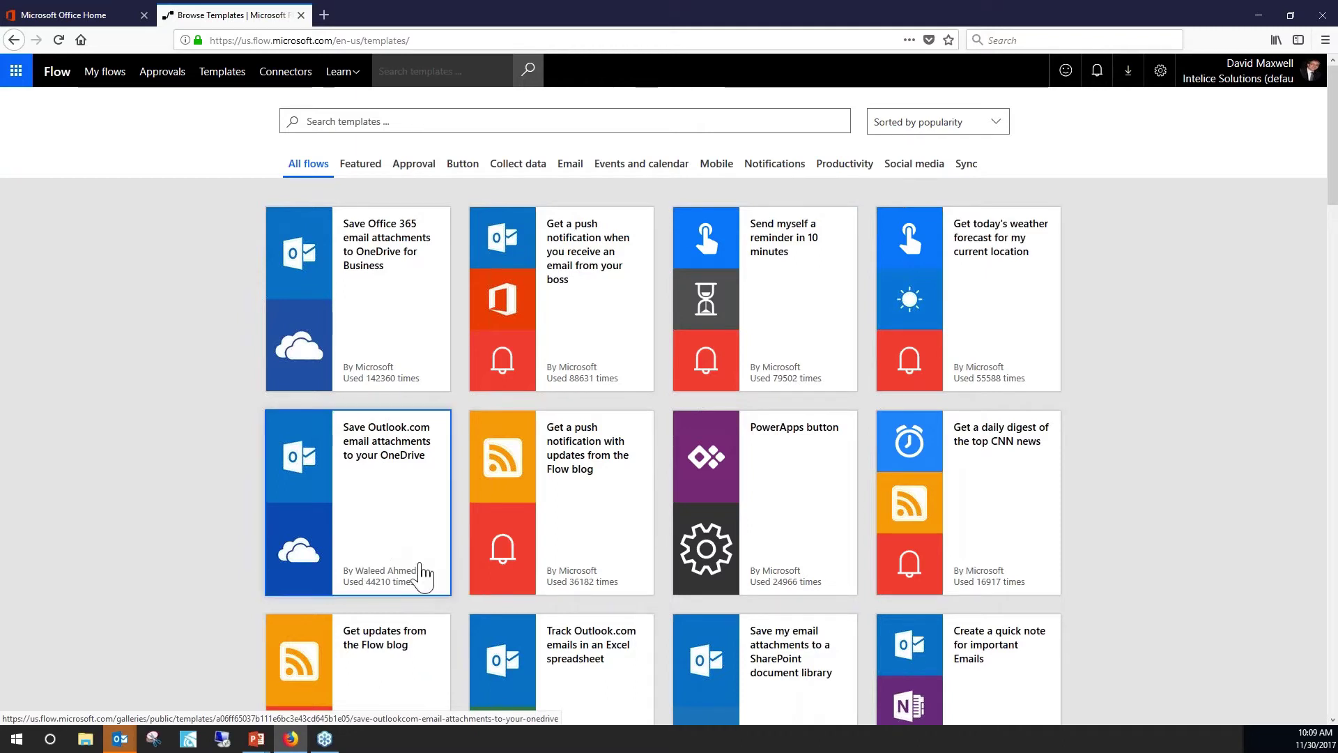
pyautogui.click(409, 263)
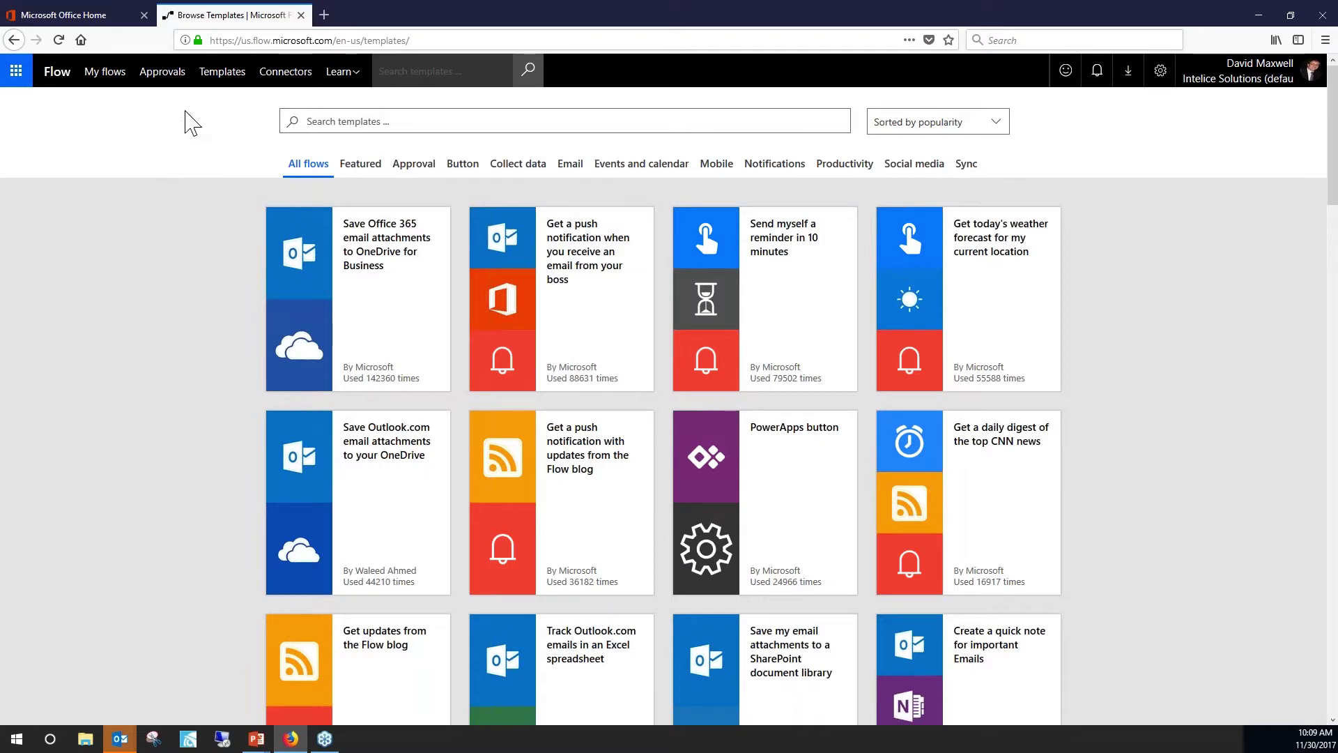
# Scroll the Connectors list down to the Dynamics 365 for Financials connector and open it.
pyautogui.click(290, 80)
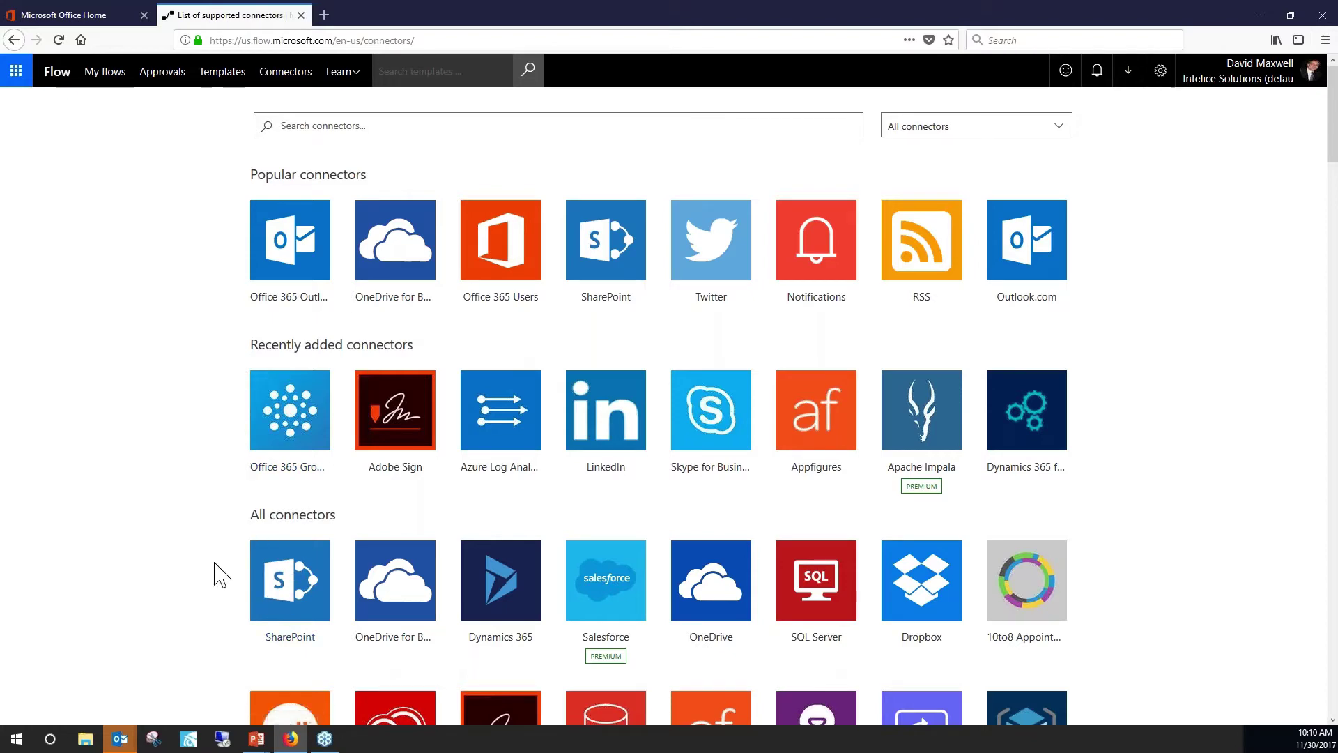
pyautogui.scroll(-3, 216, 574)
pyautogui.scroll(-15, 243, 565)
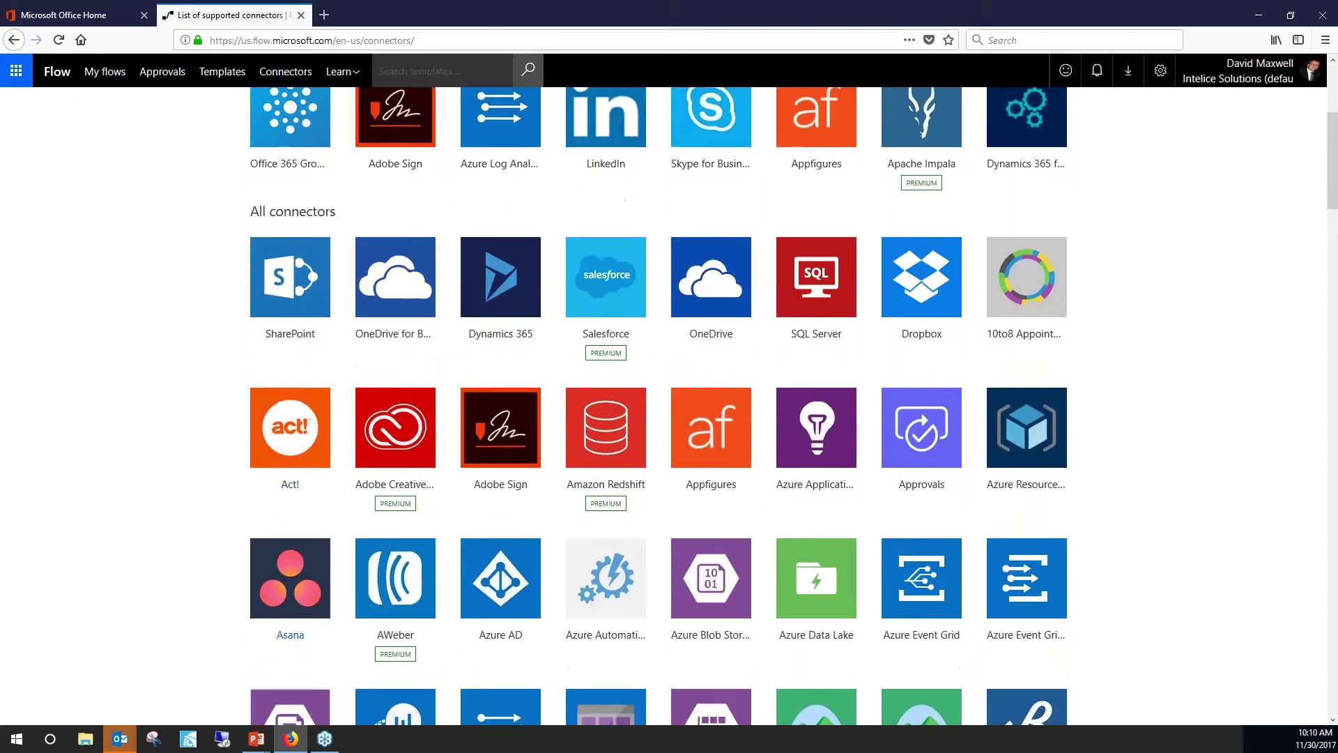
pyautogui.scroll(-6, 349, 543)
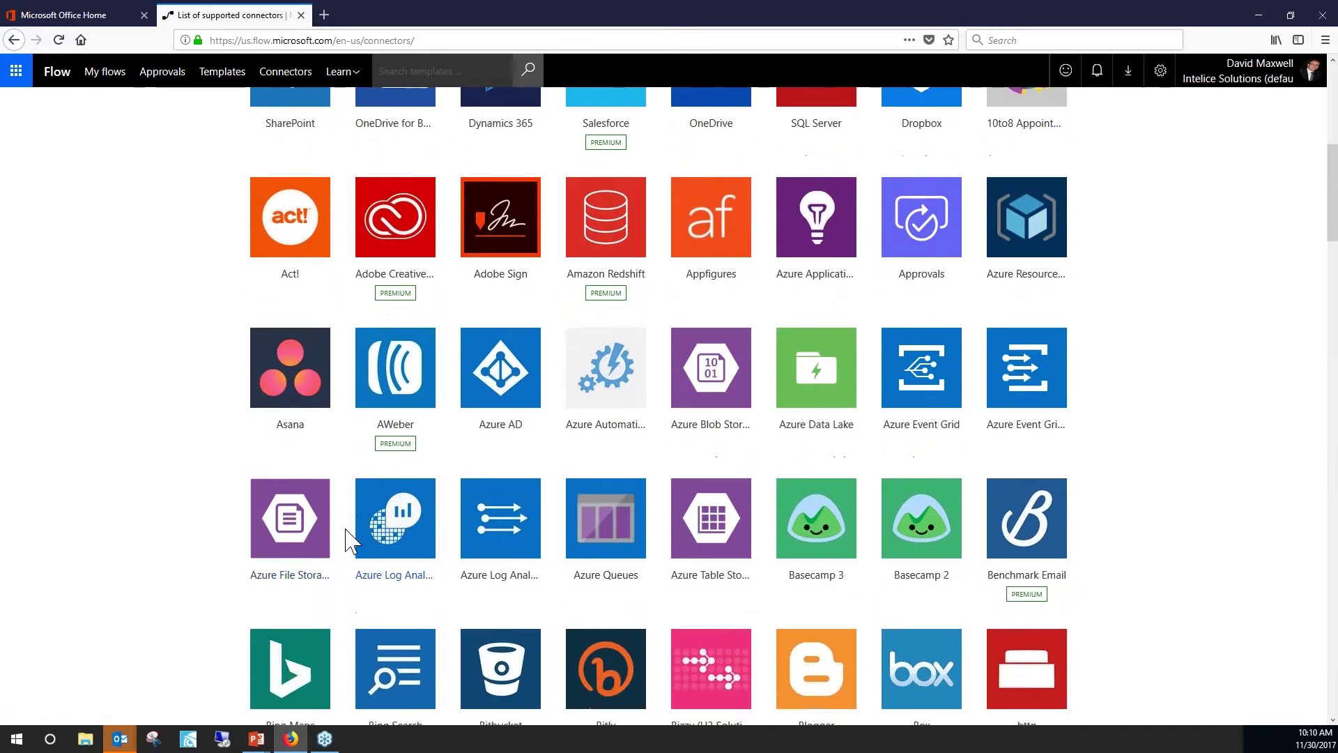
pyautogui.scroll(-6, 349, 539)
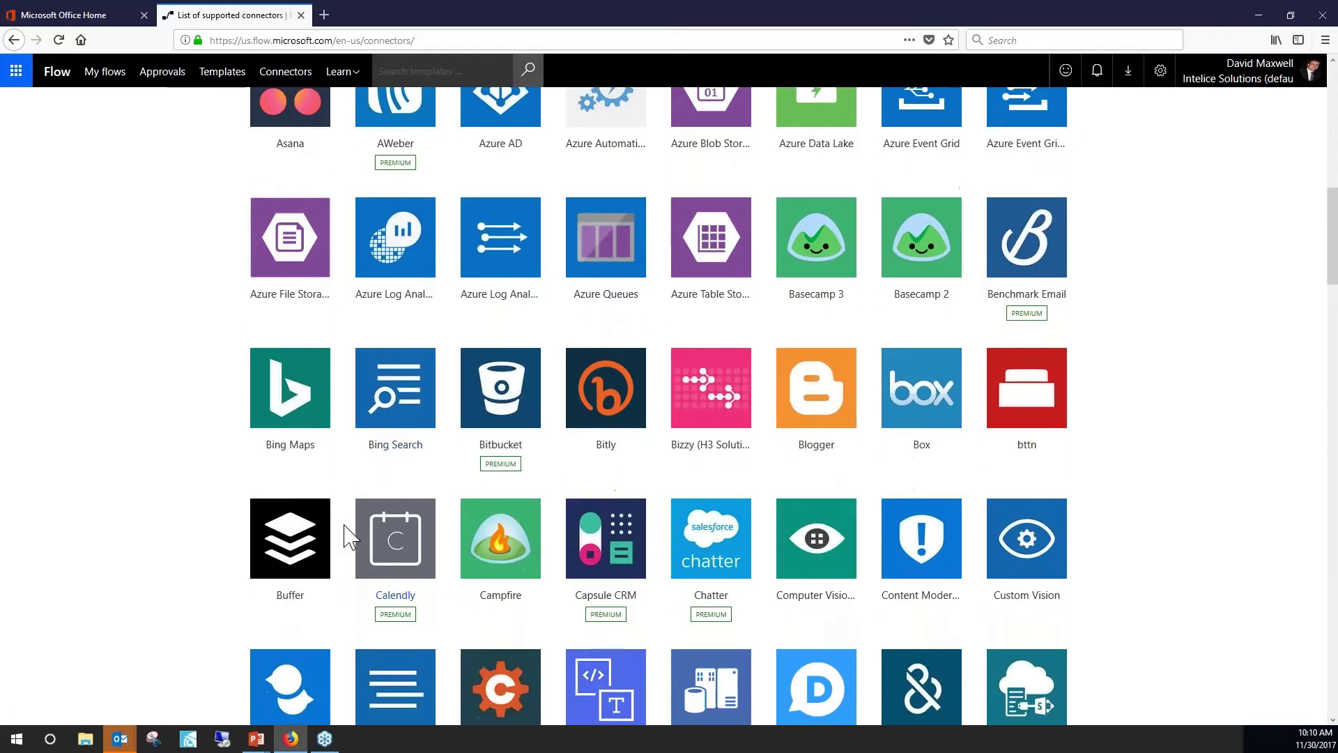
pyautogui.scroll(-3, 345, 537)
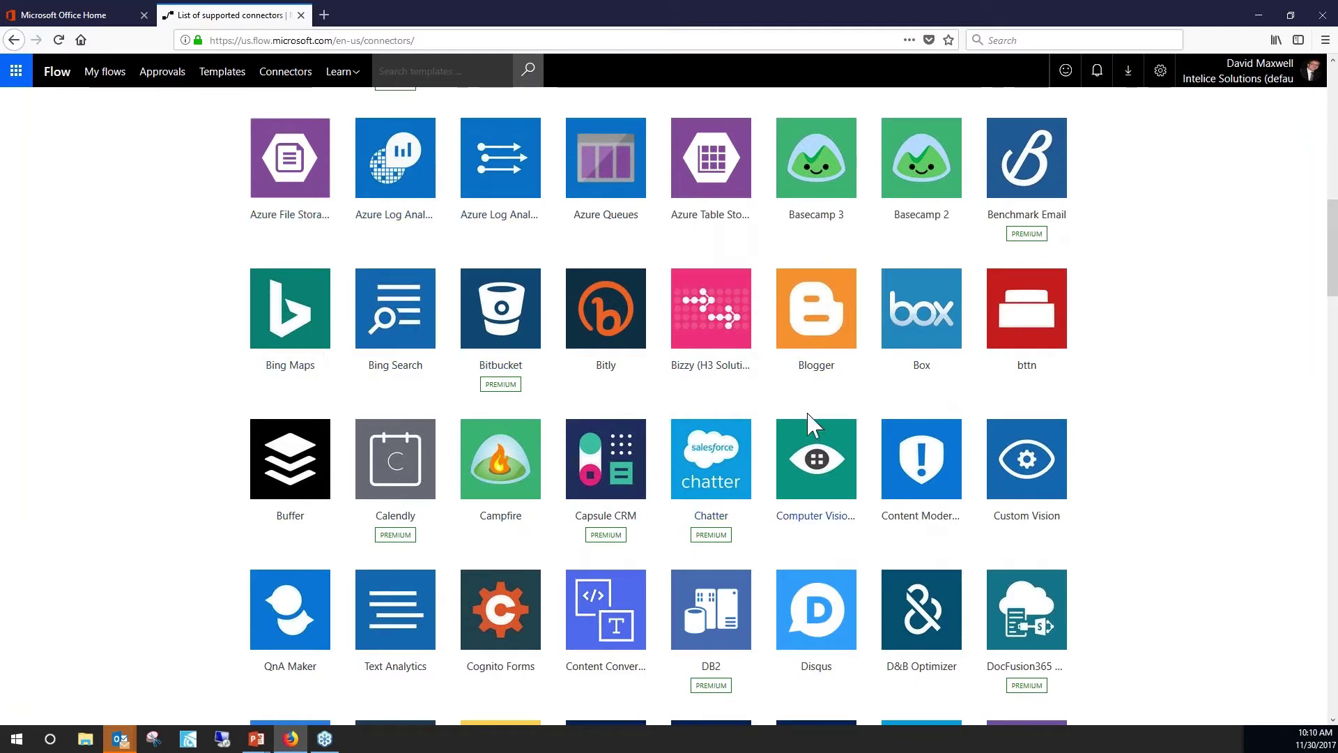
pyautogui.scroll(-3, 499, 547)
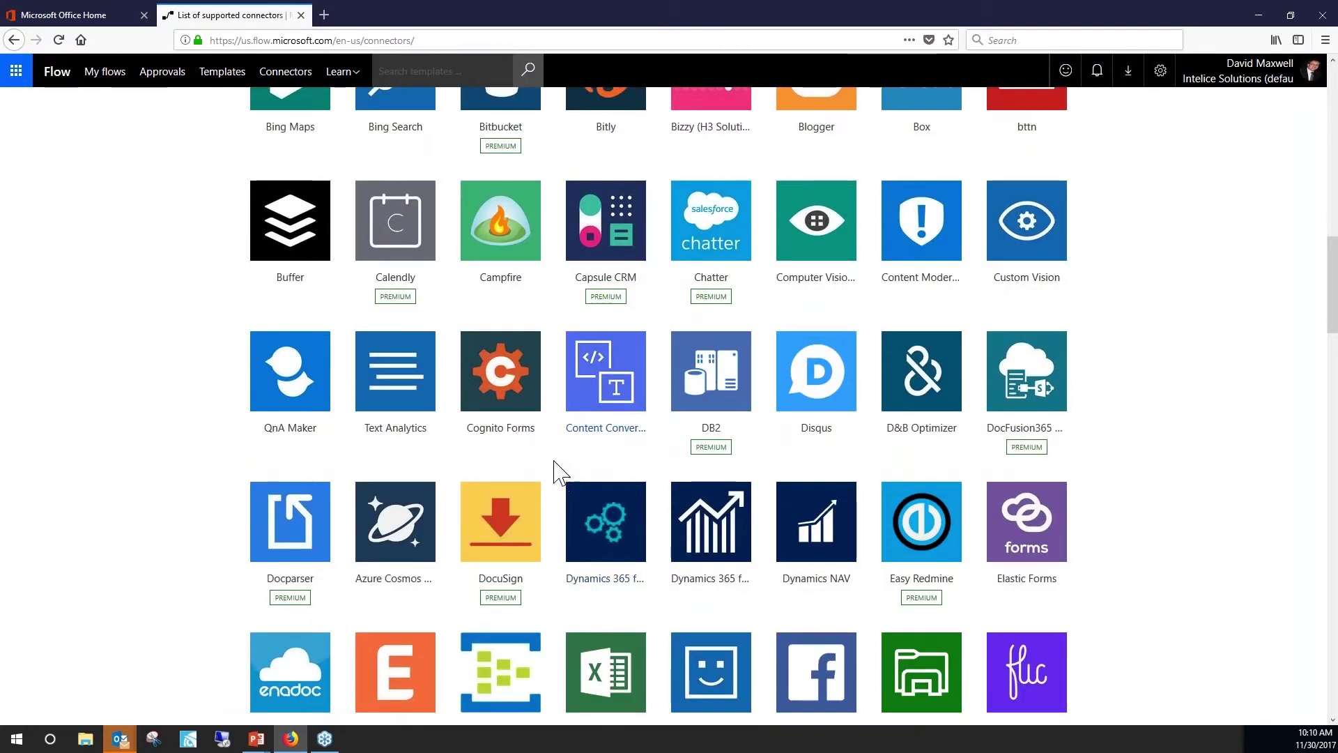
pyautogui.scroll(-1, 552, 453)
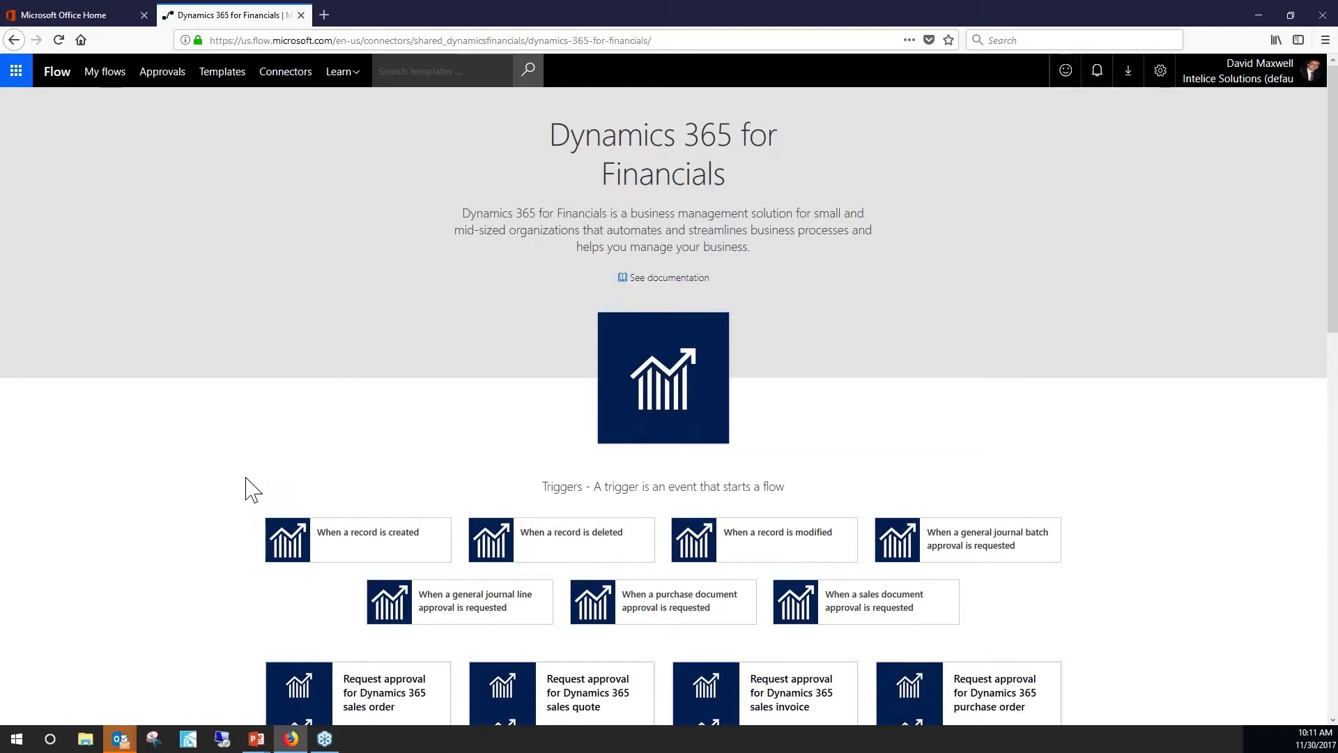
# Review the connector's seven triggers and approval templates, then bring PowerPoint back up.
pyautogui.scroll(-3, 252, 490)
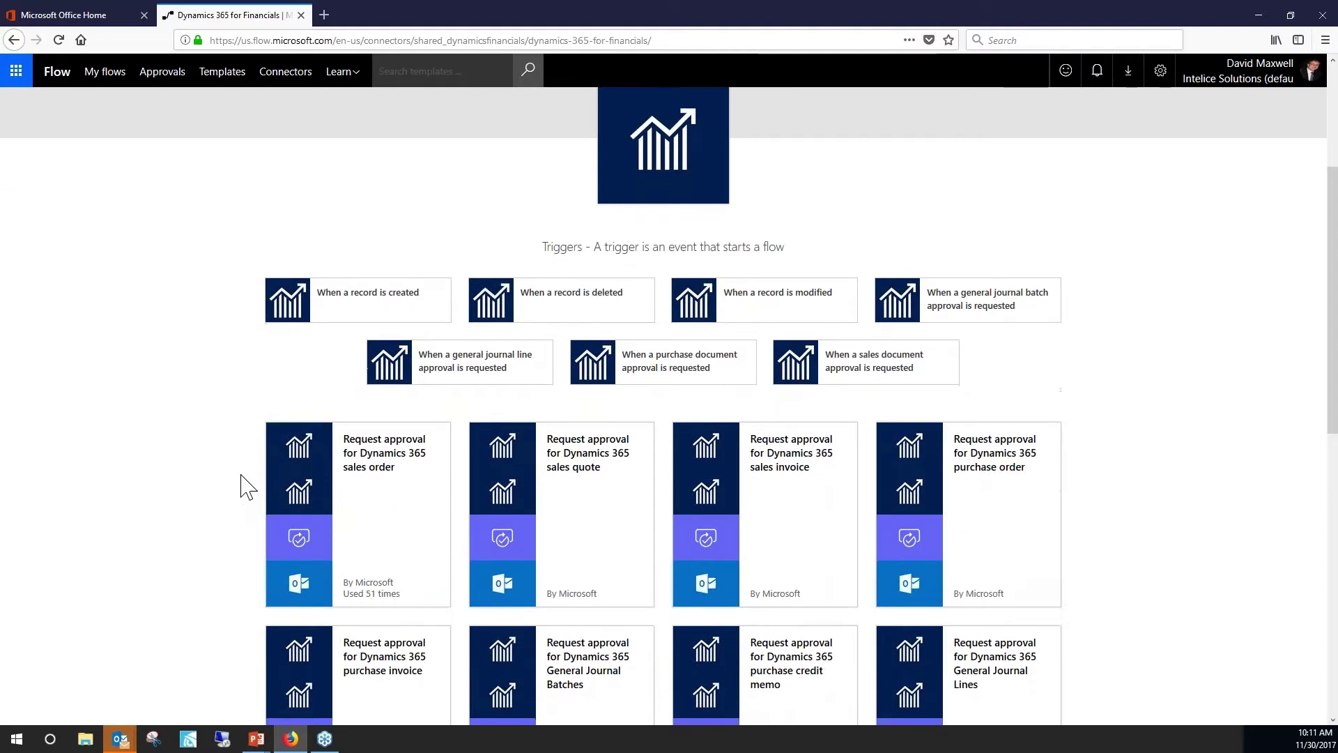
pyautogui.scroll(-1, 251, 487)
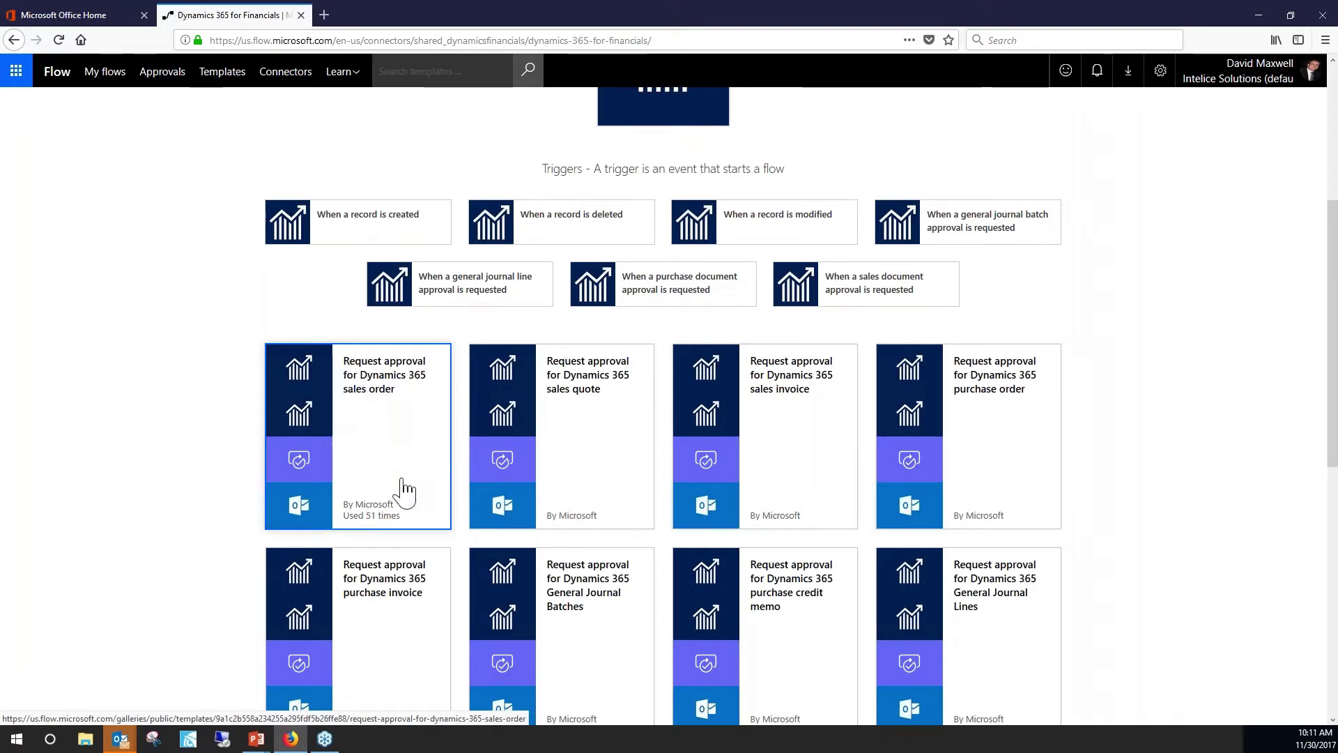
pyautogui.scroll(-2, 499, 488)
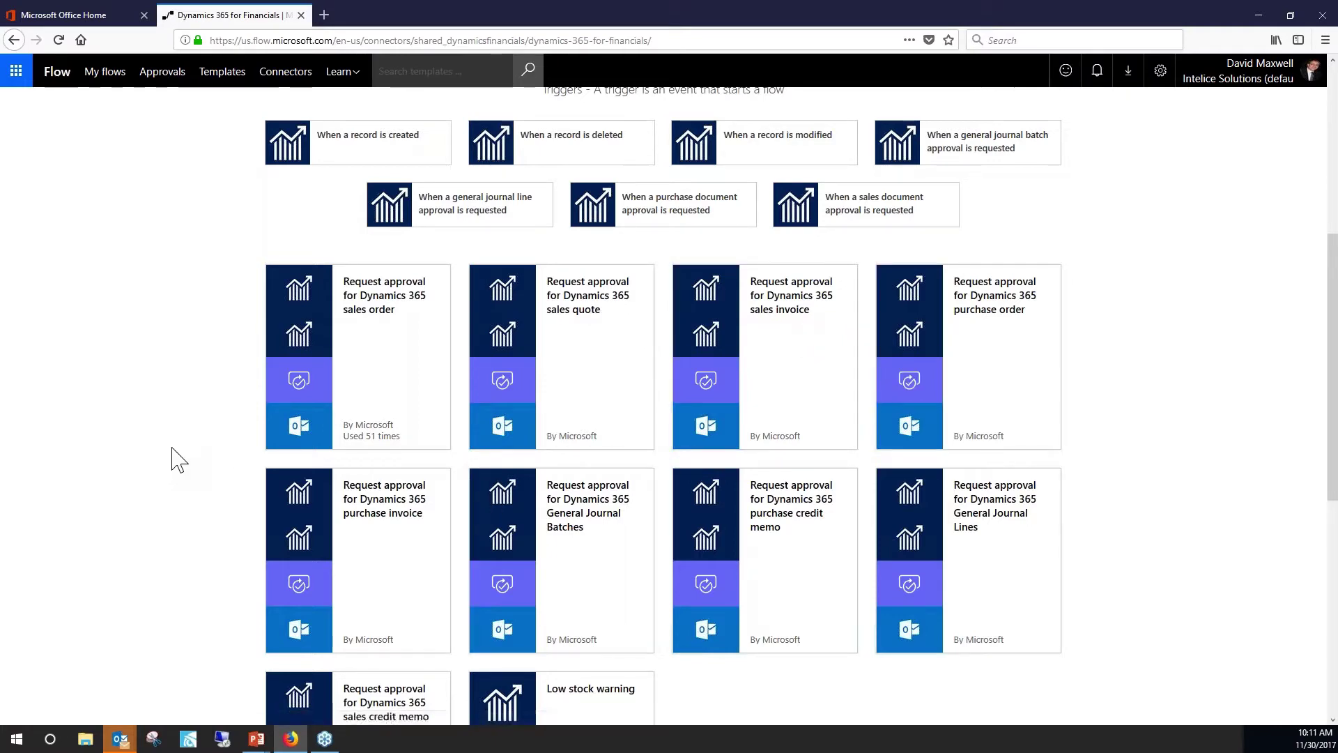
pyautogui.scroll(5, 179, 460)
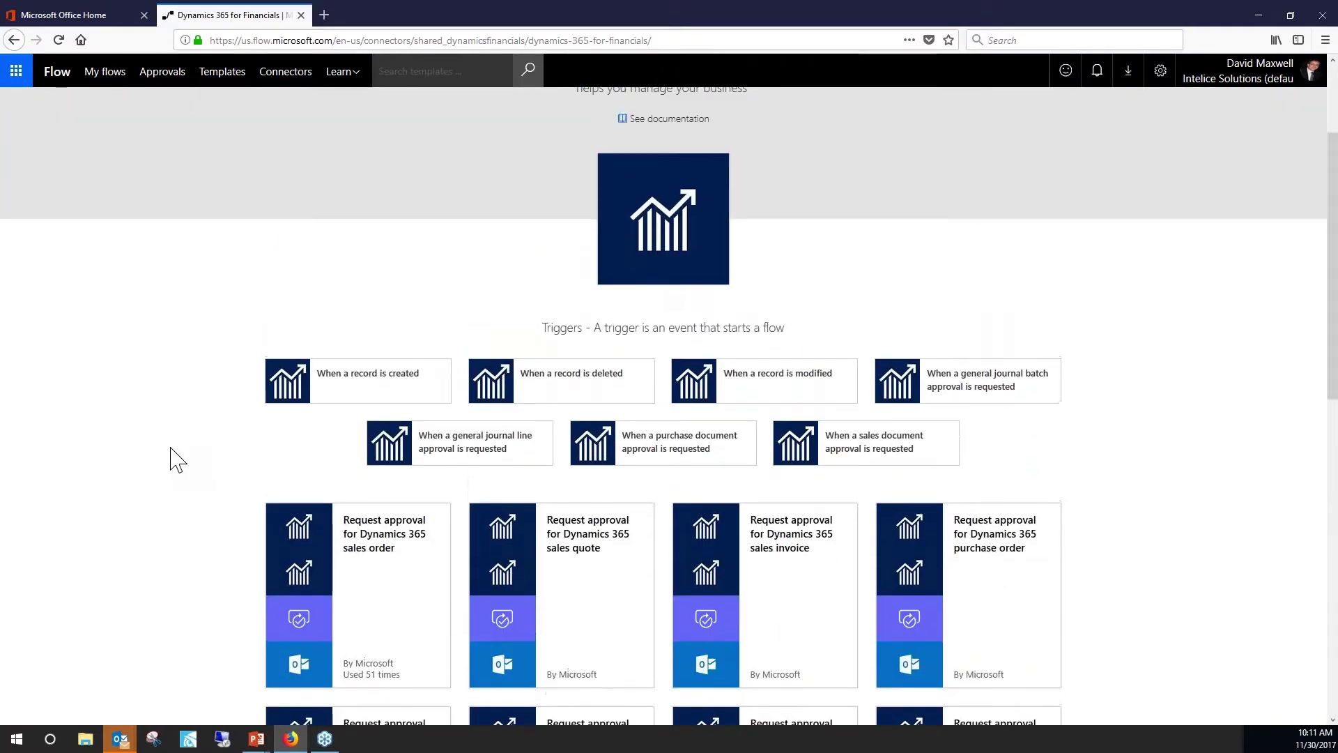
pyautogui.scroll(1, 178, 460)
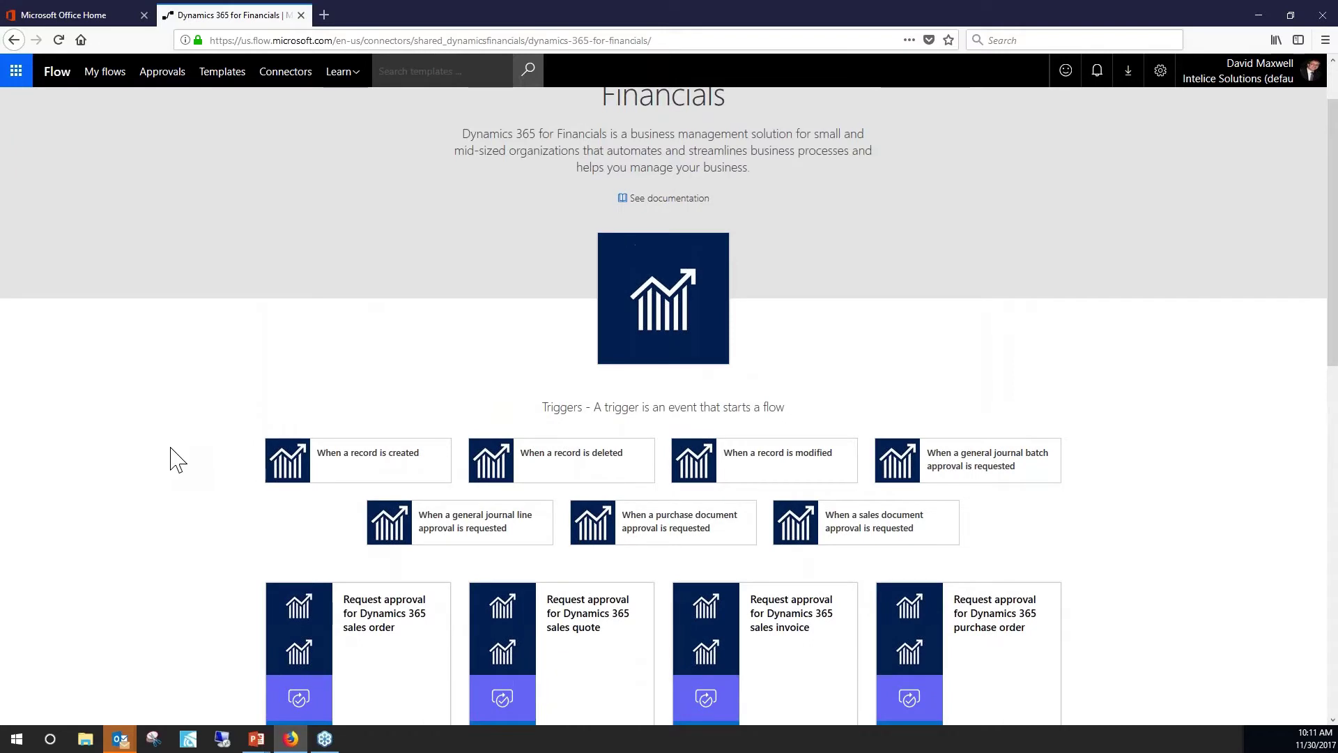
pyautogui.scroll(1, 178, 460)
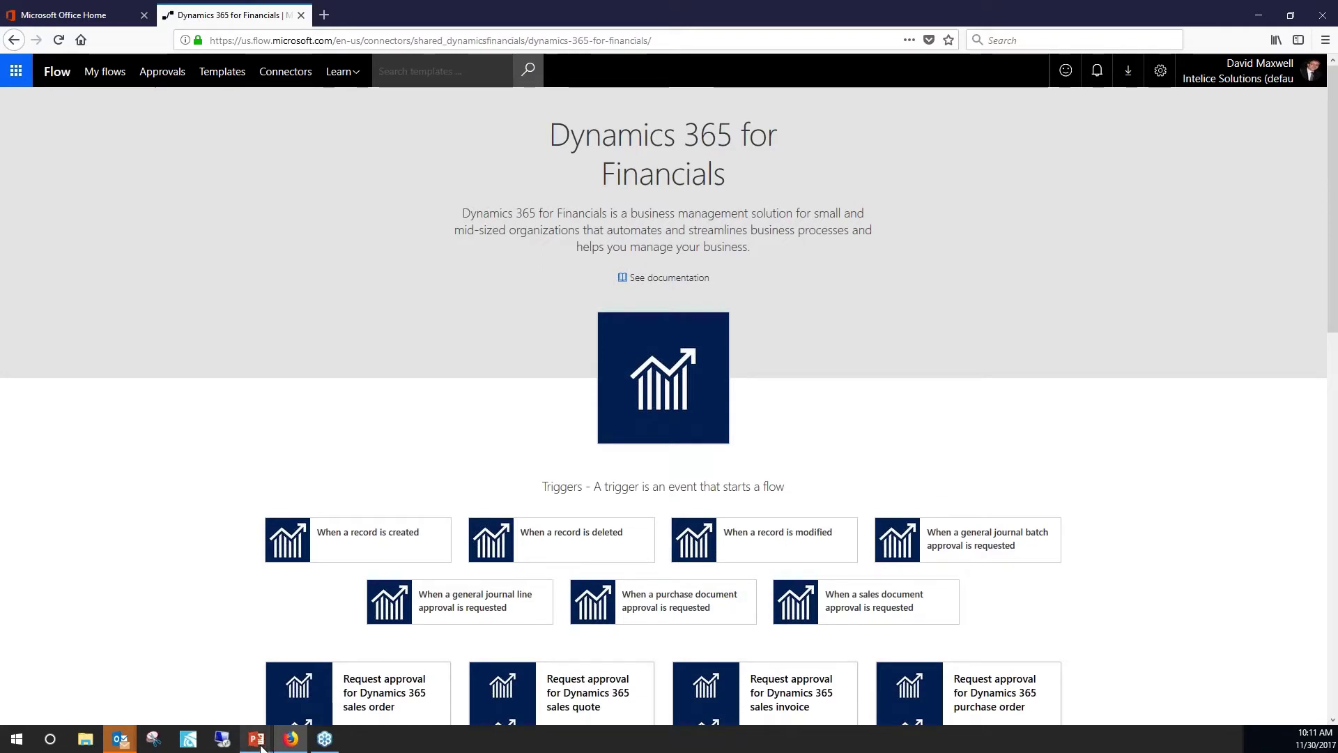
pyautogui.moveTo(258, 744)
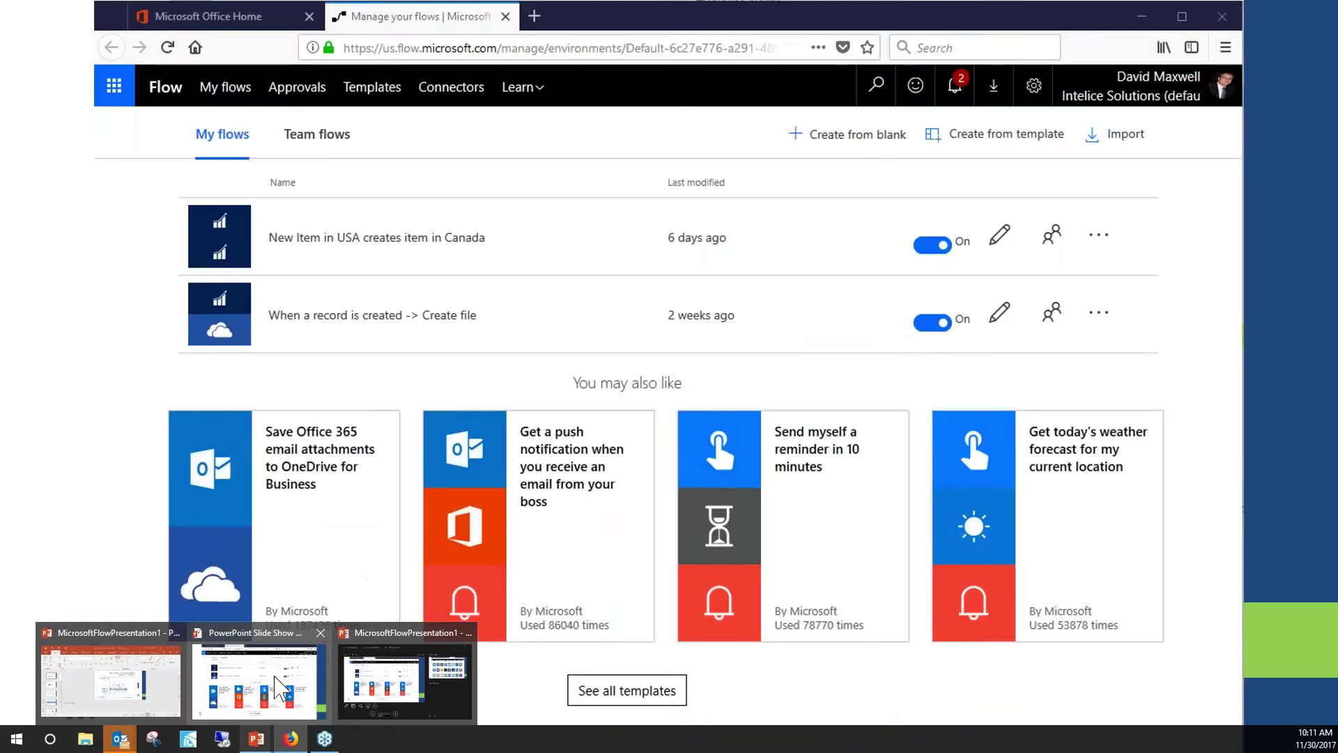
# Present the slides through Office 365 home up to the Dynamics 365 sales order slide.
pyautogui.click(276, 686)
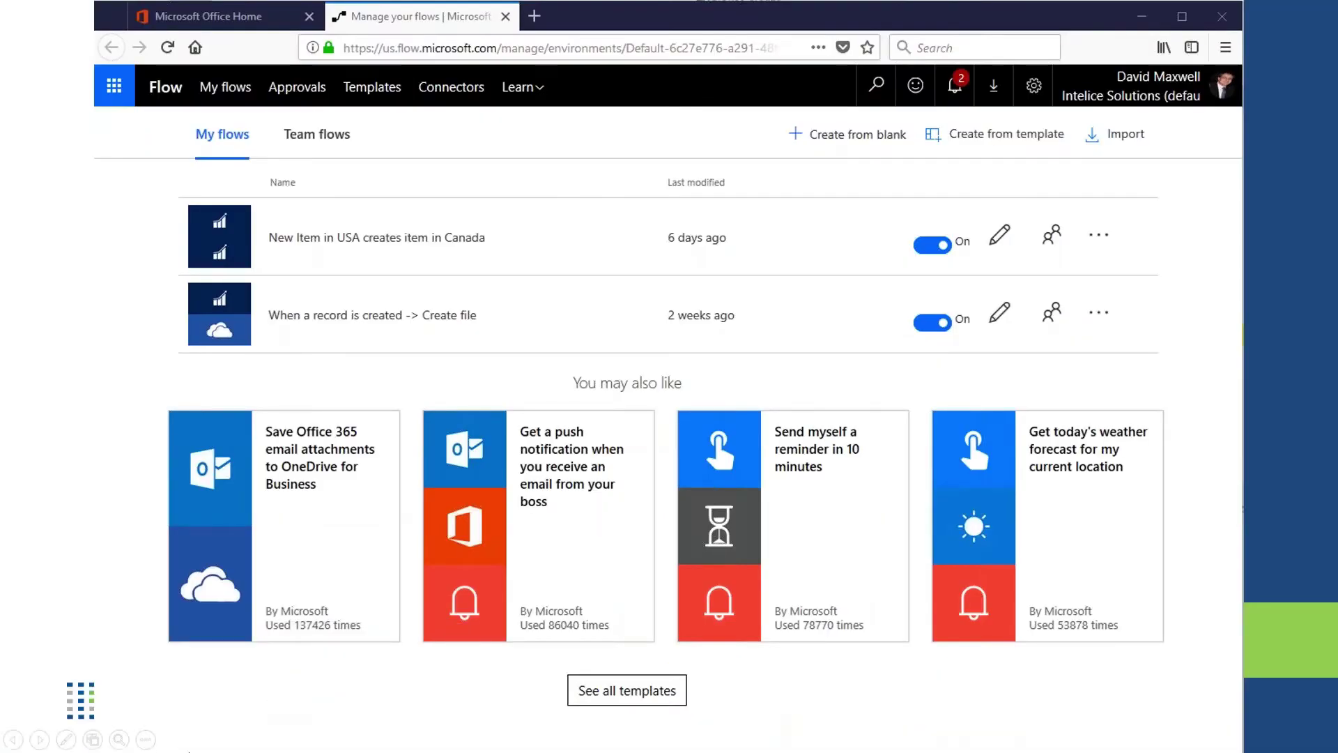
pyautogui.click(1158, 554)
pyautogui.click(1158, 554)
pyautogui.click(1158, 554)
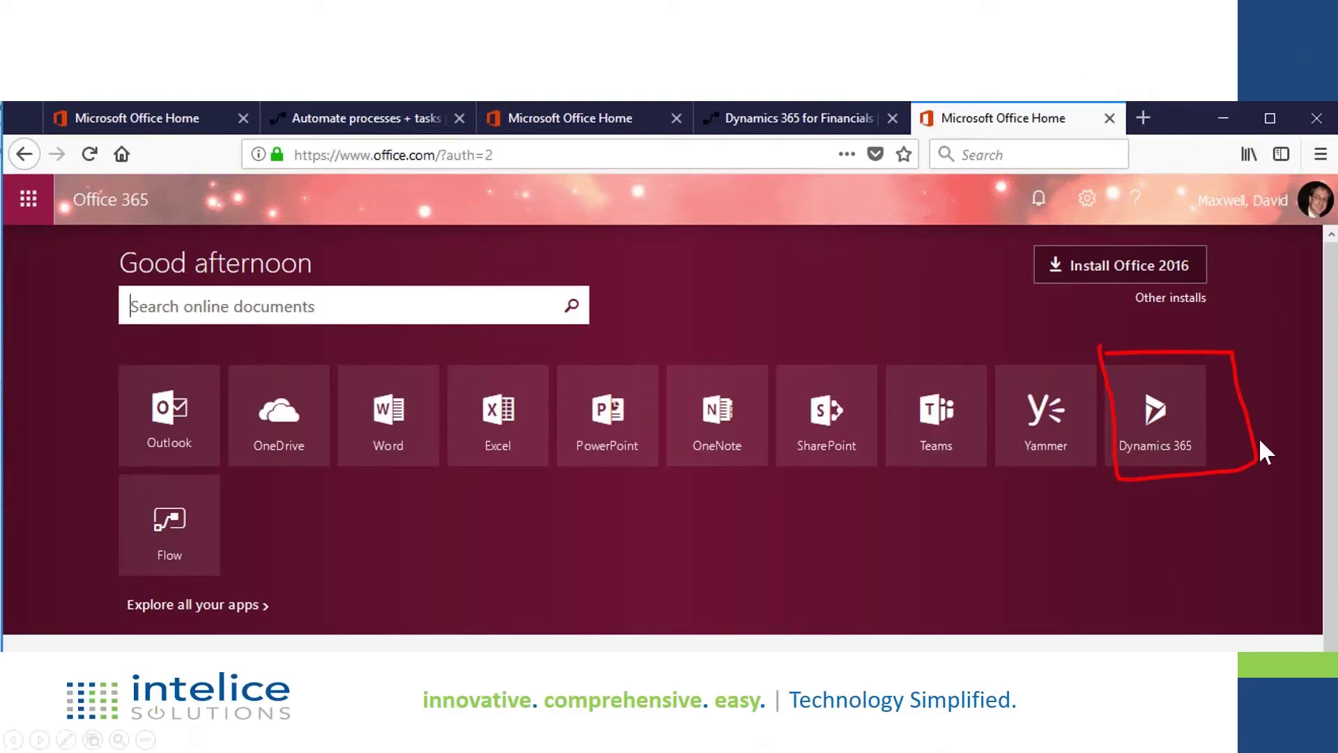
pyautogui.click(1133, 531)
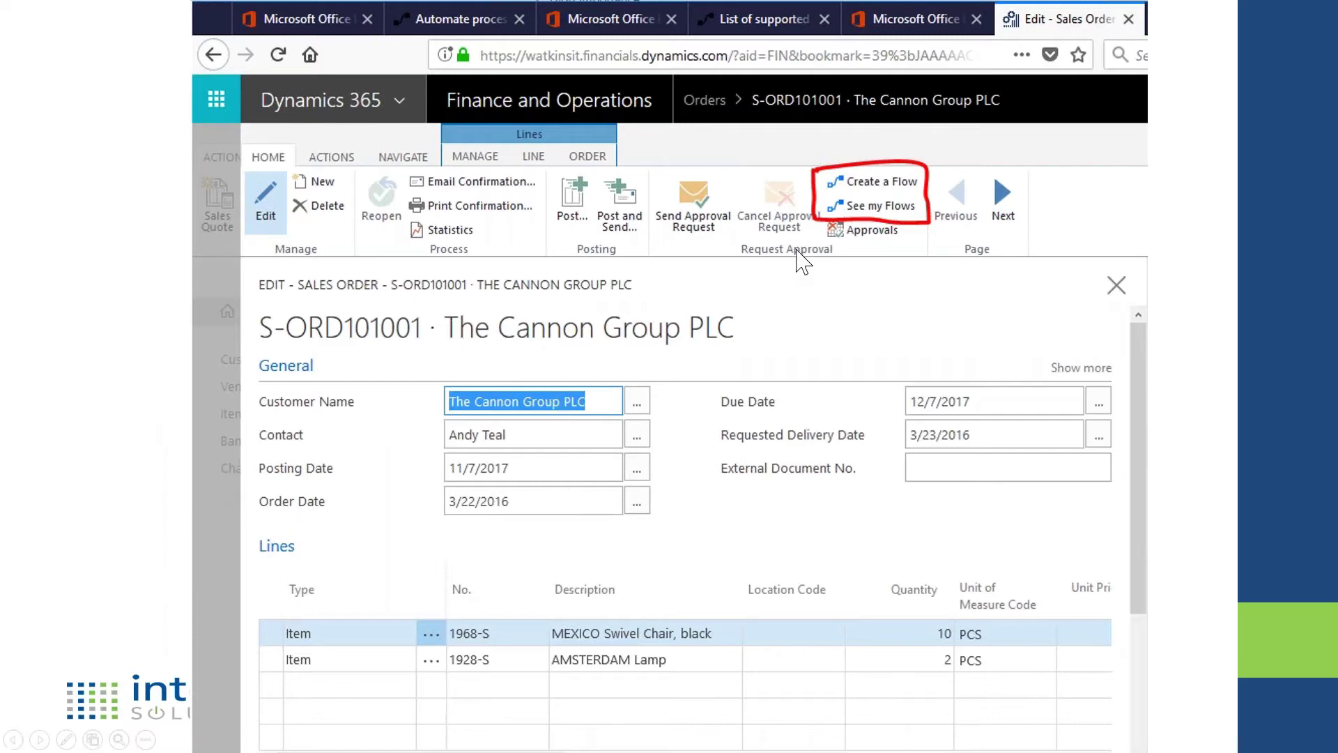
# End the slide show and move the PowerPoint window off screen.
pyautogui.press('Escape')
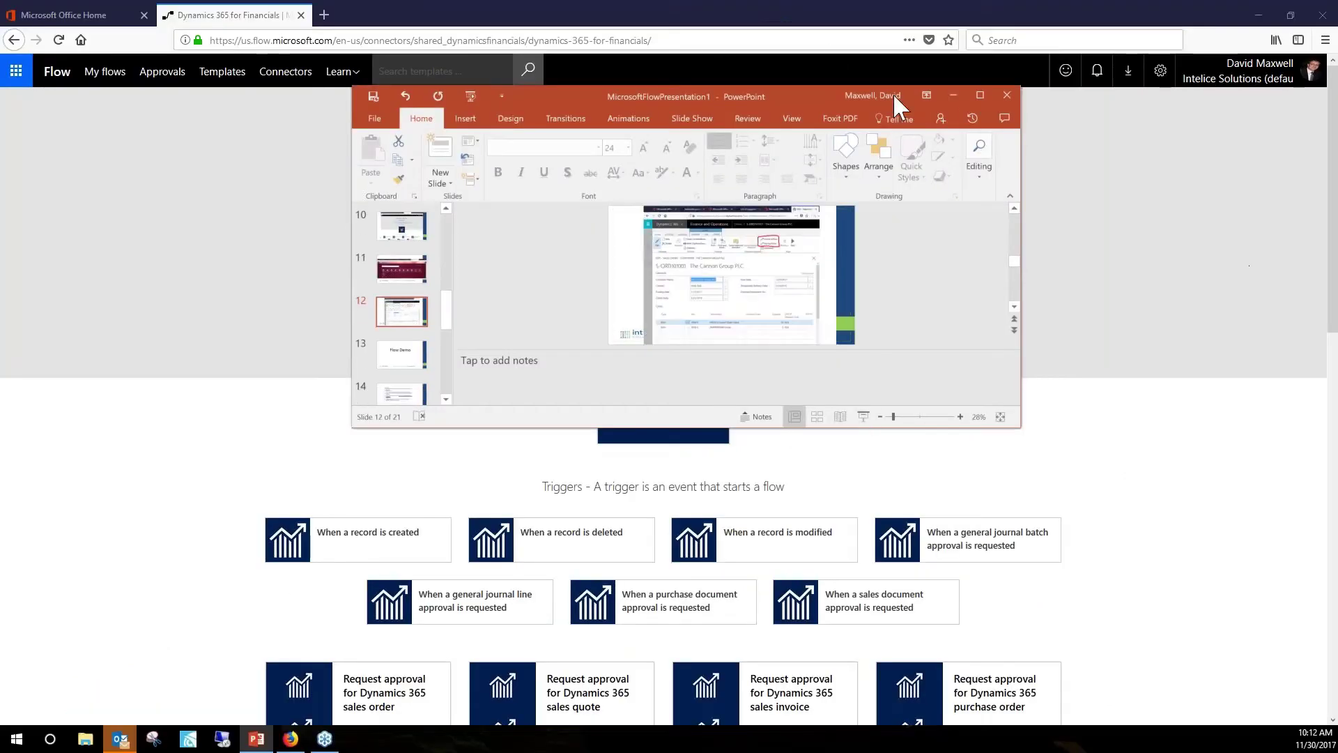
pyautogui.moveTo(803, 98); pyautogui.dragTo(279, 136)
pyautogui.moveTo(64, 172); pyautogui.dragTo(0, 185)
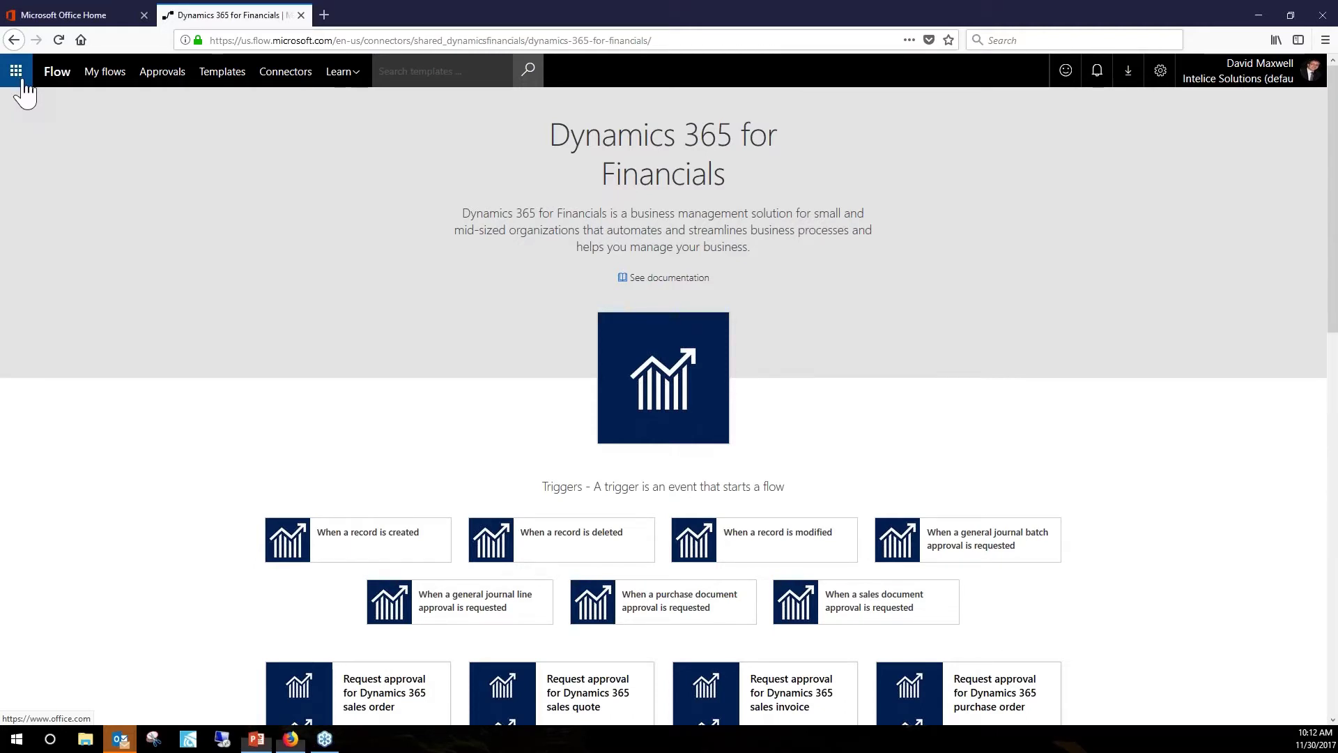
# Open Office 365 home in a new tab from Flow's app launcher.
pyautogui.click(21, 77)
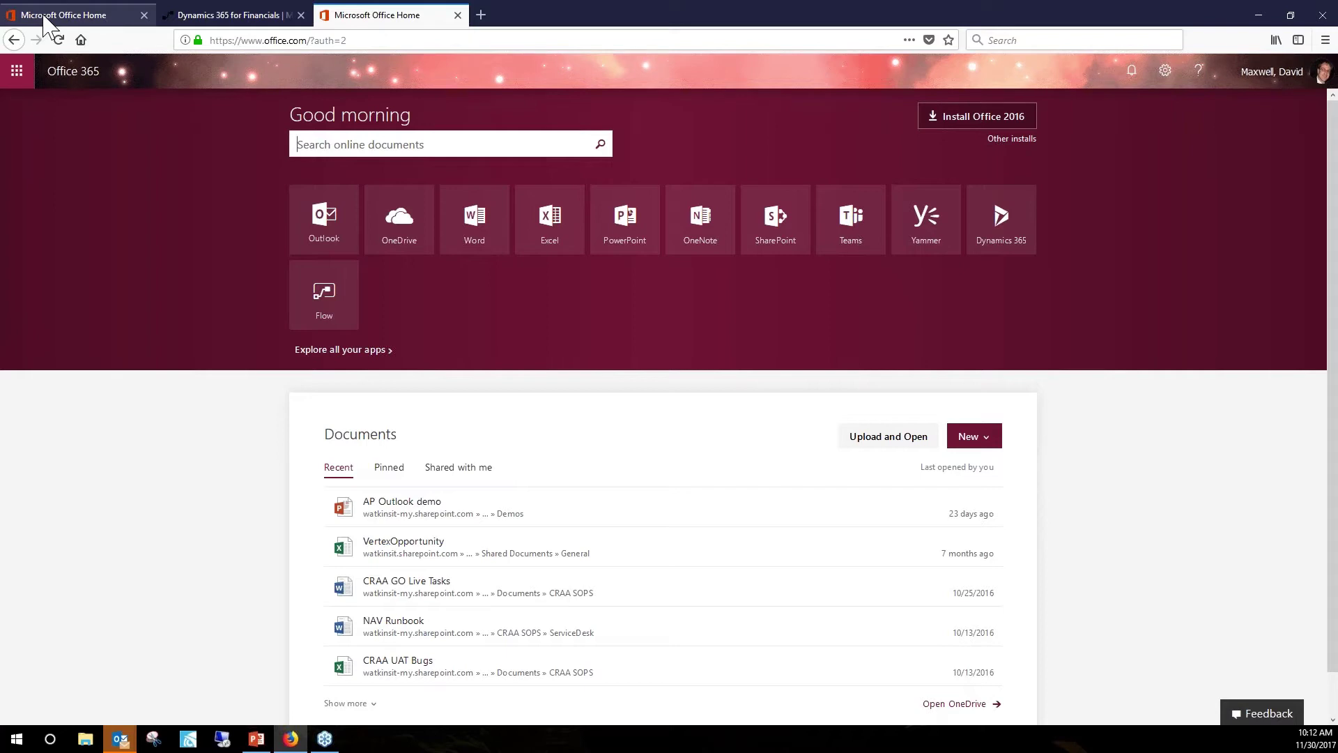
# Close the duplicate Office home tab and go back to the original Office 365 home page.
pyautogui.click(70, 15)
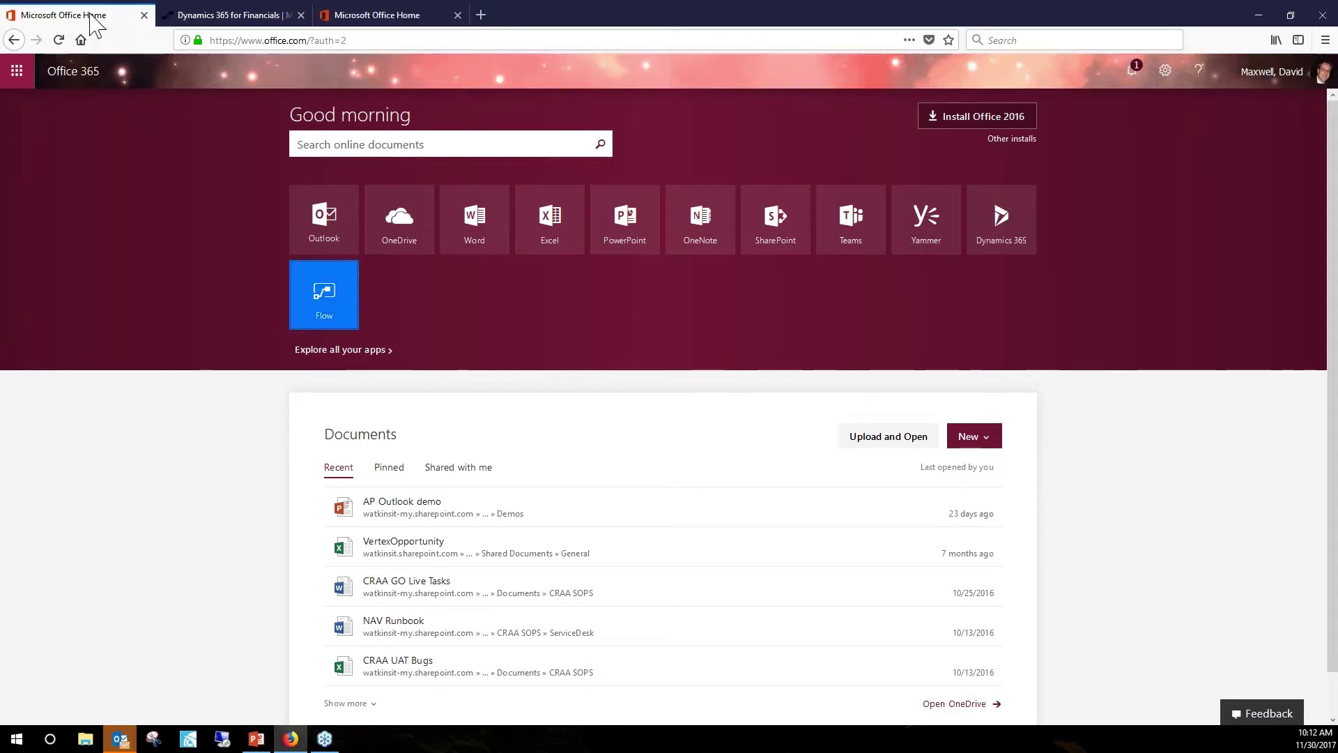
pyautogui.click(411, 15)
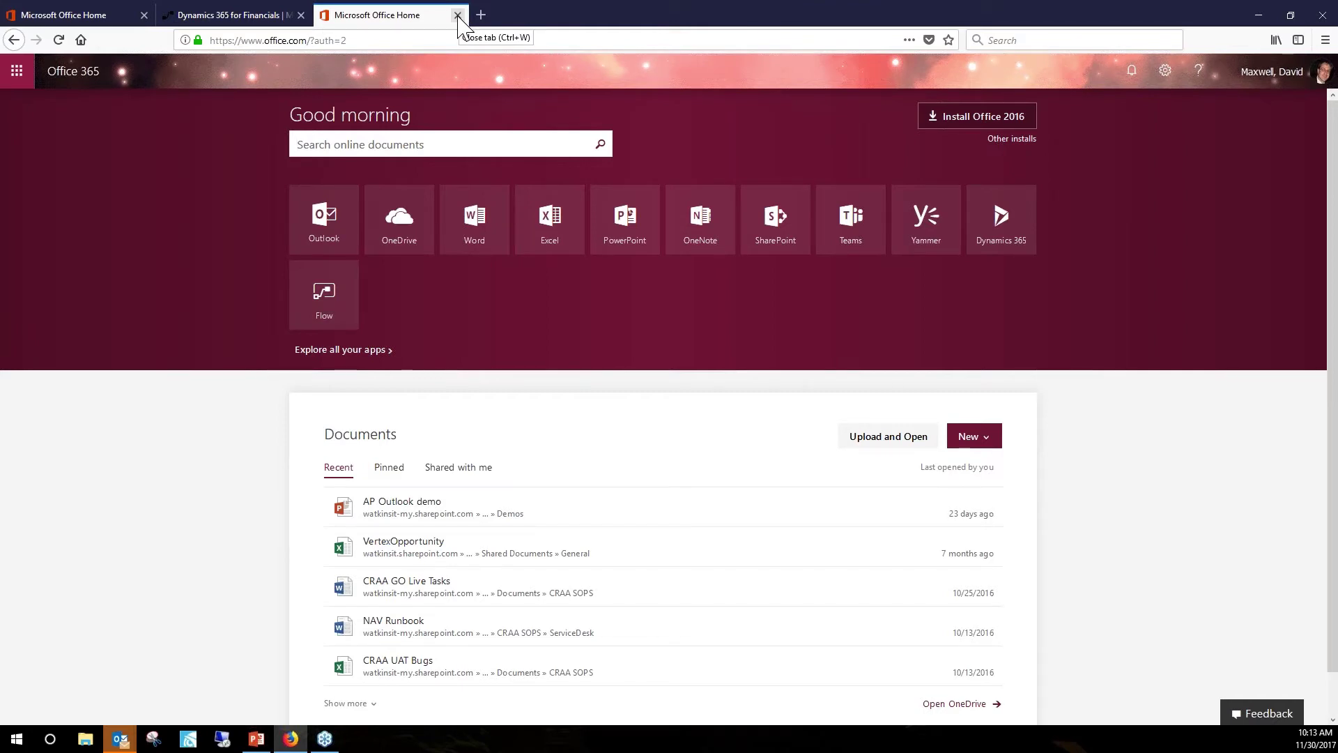
pyautogui.click(457, 16)
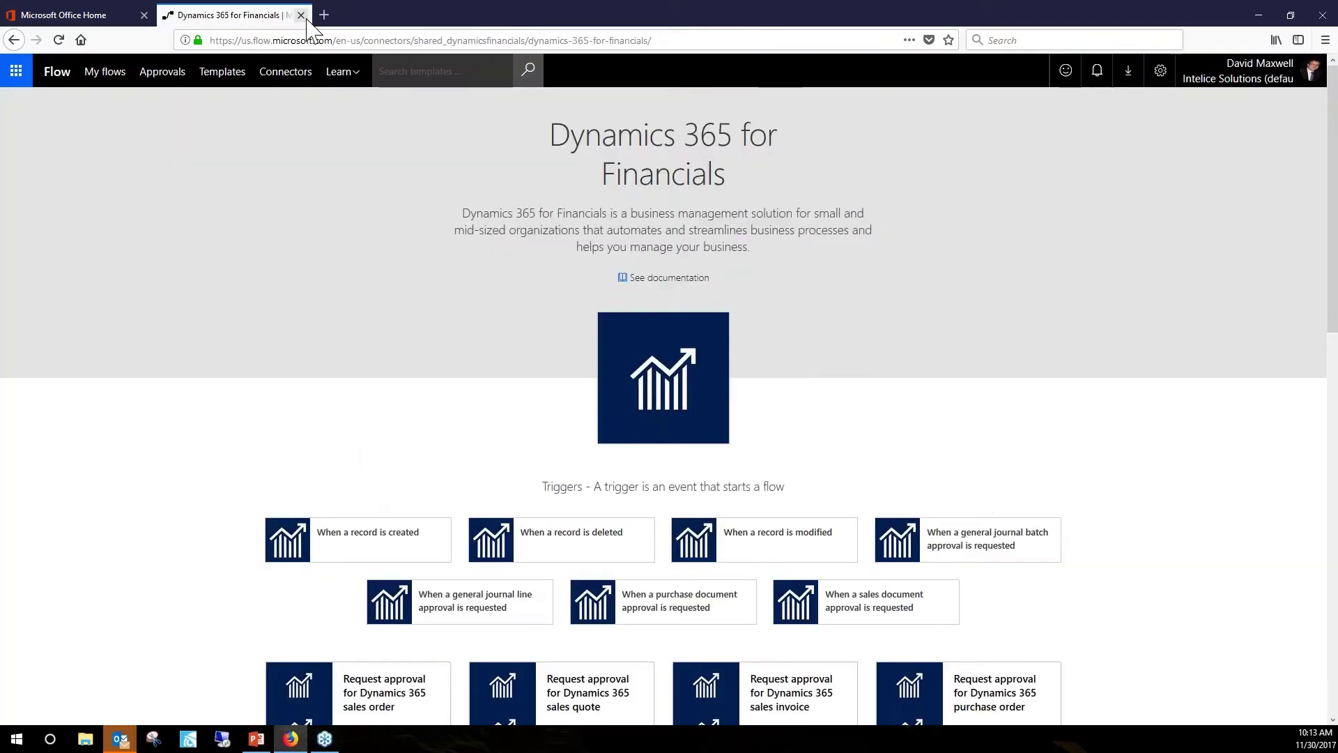
pyautogui.click(105, 15)
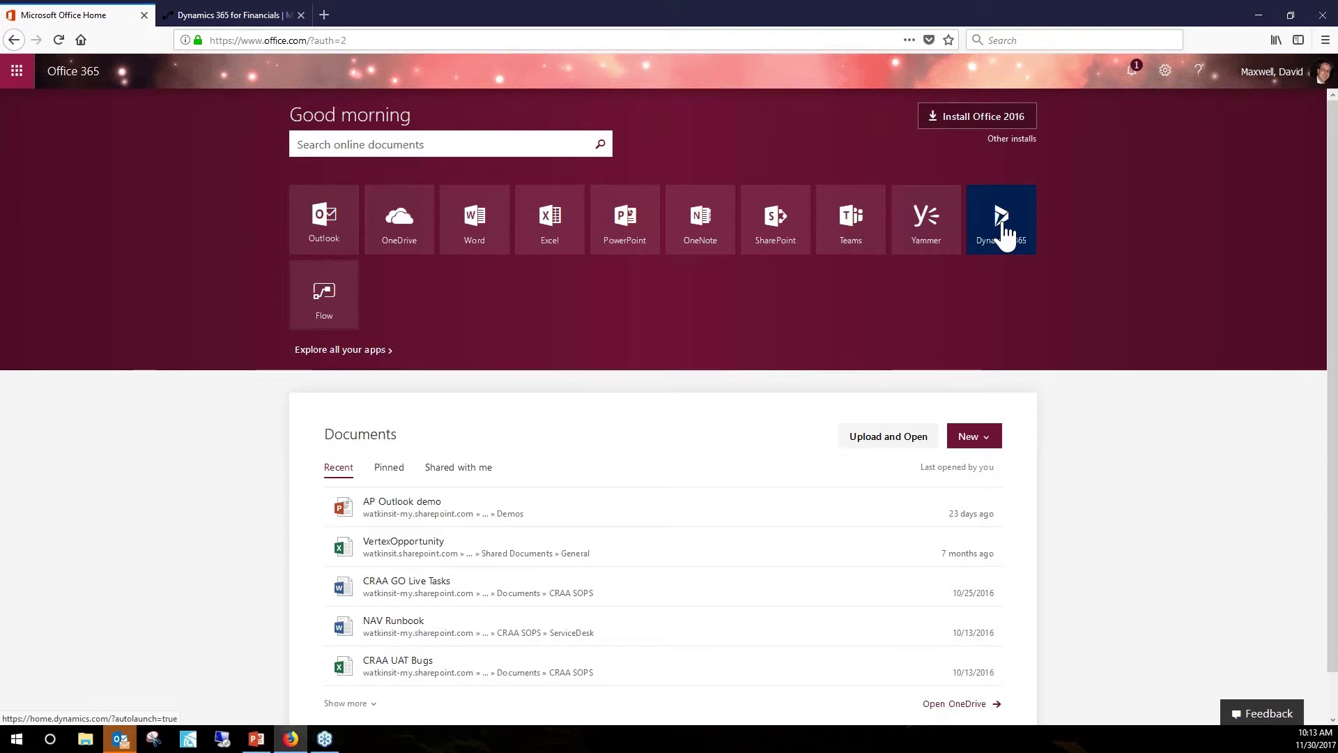
# Launch the Dynamics 365 tile to open home.dynamics.com with its Finance and Operations apps.
pyautogui.click(1003, 234)
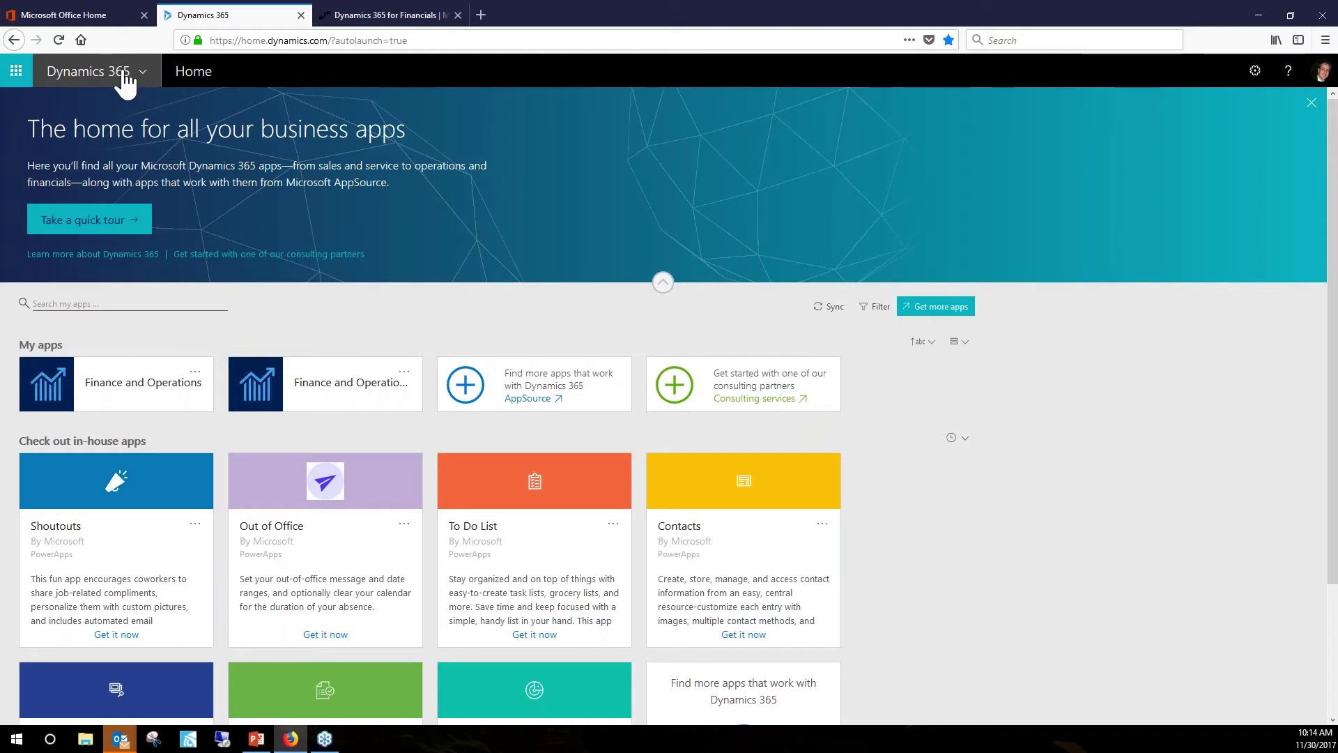
# Open the Finance and Operations app and go to the CRONUS USA sales Quotes list.
pyautogui.click(108, 396)
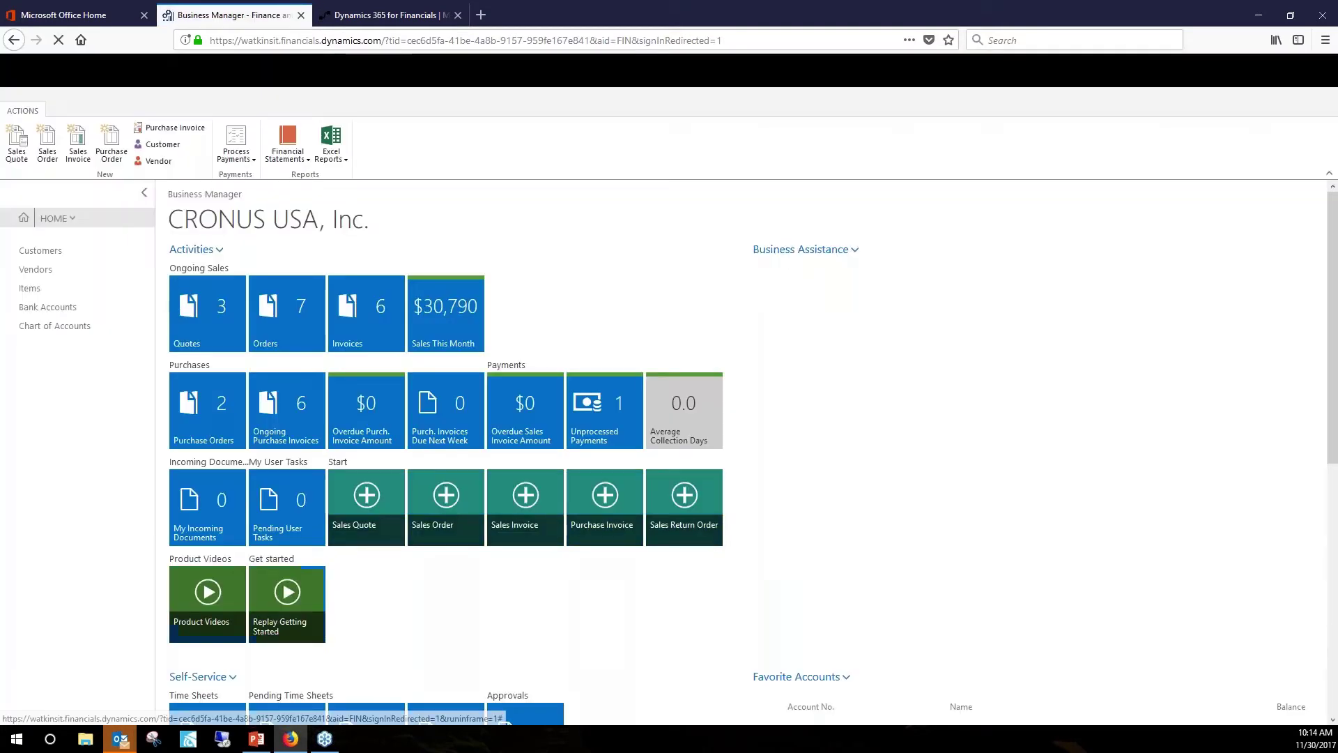
pyautogui.click(223, 318)
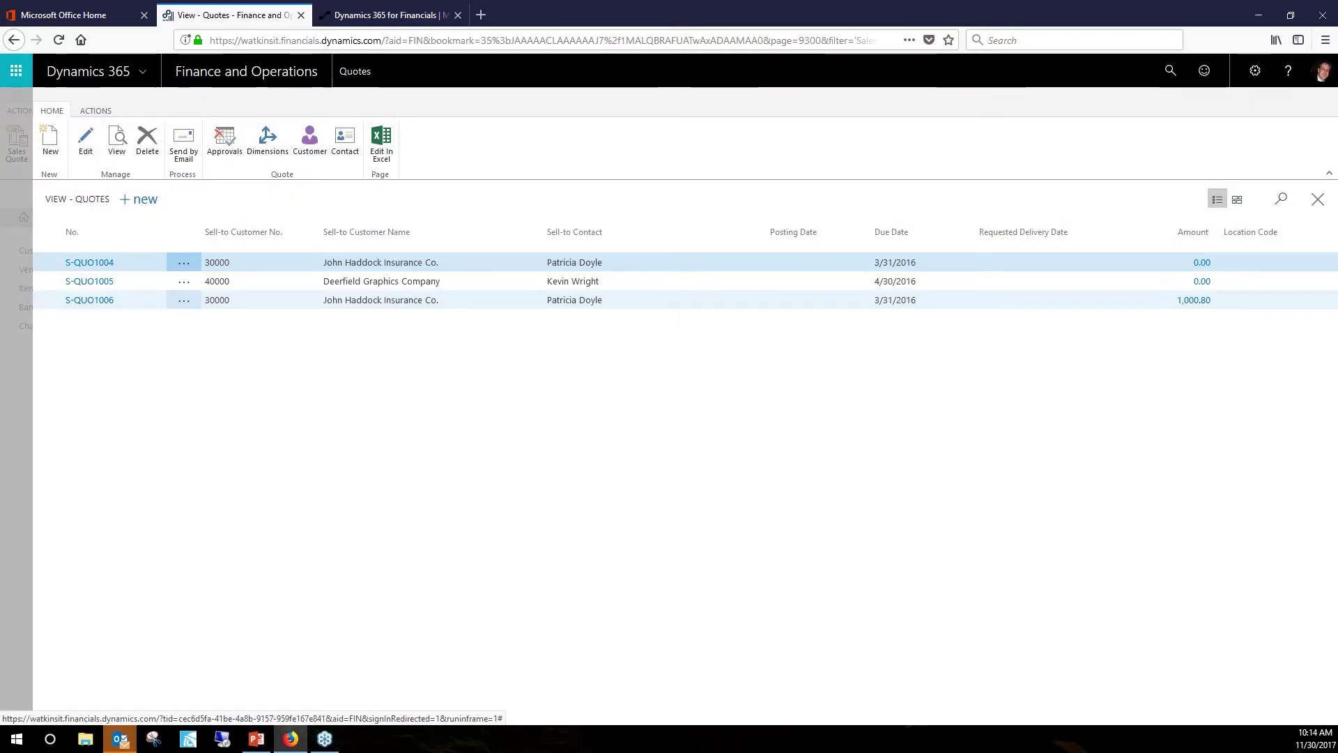
# Open sales quote S-QUO1004 from the Quotes list on the Edit - Sales Quote page.
pyautogui.click(91, 264)
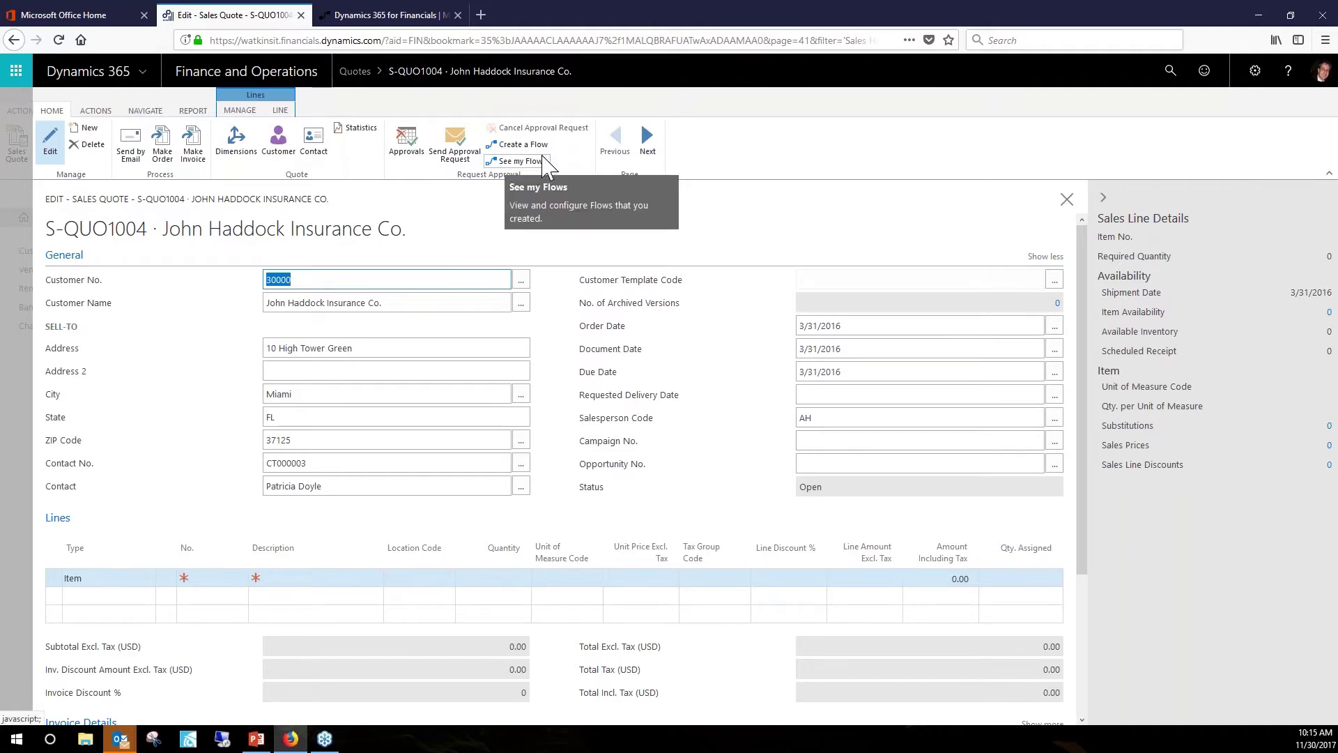
# Look over the two existing flows in Manage Flows, then go back to the Quotes list.
pyautogui.click(540, 165)
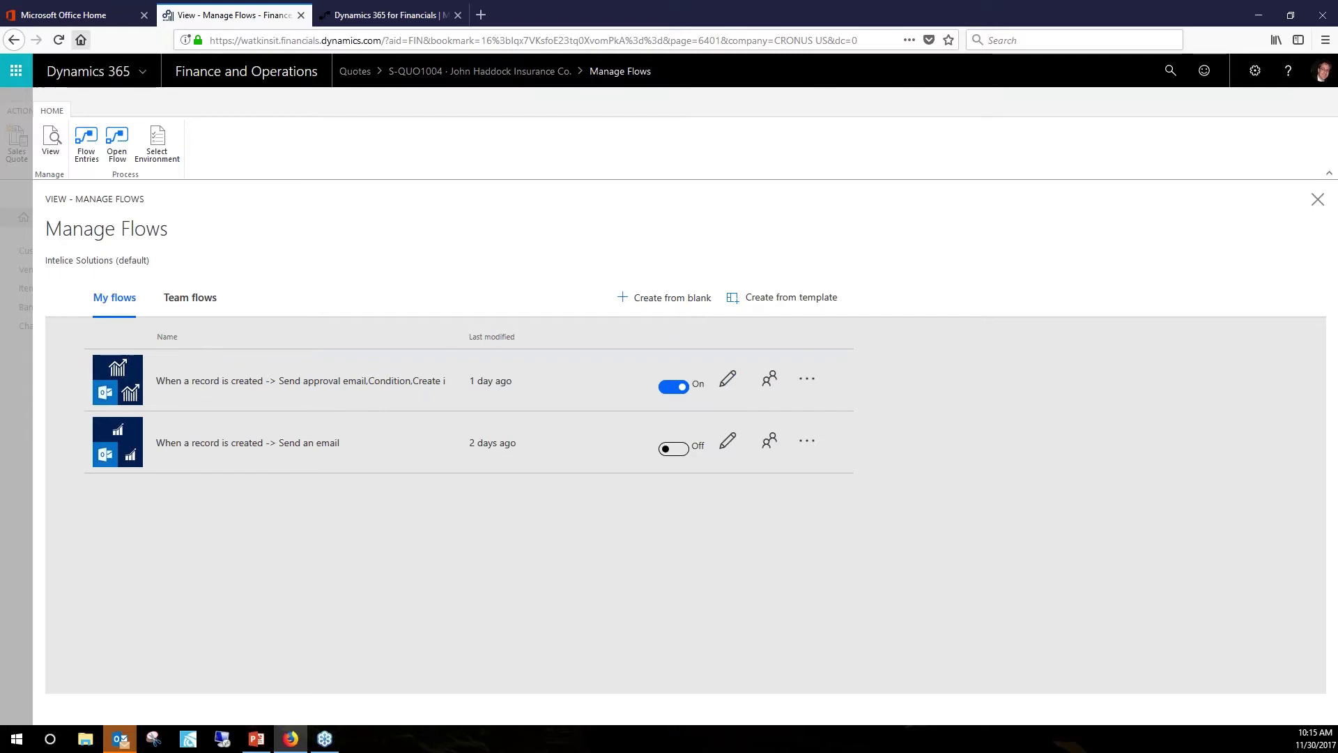
pyautogui.click(14, 40)
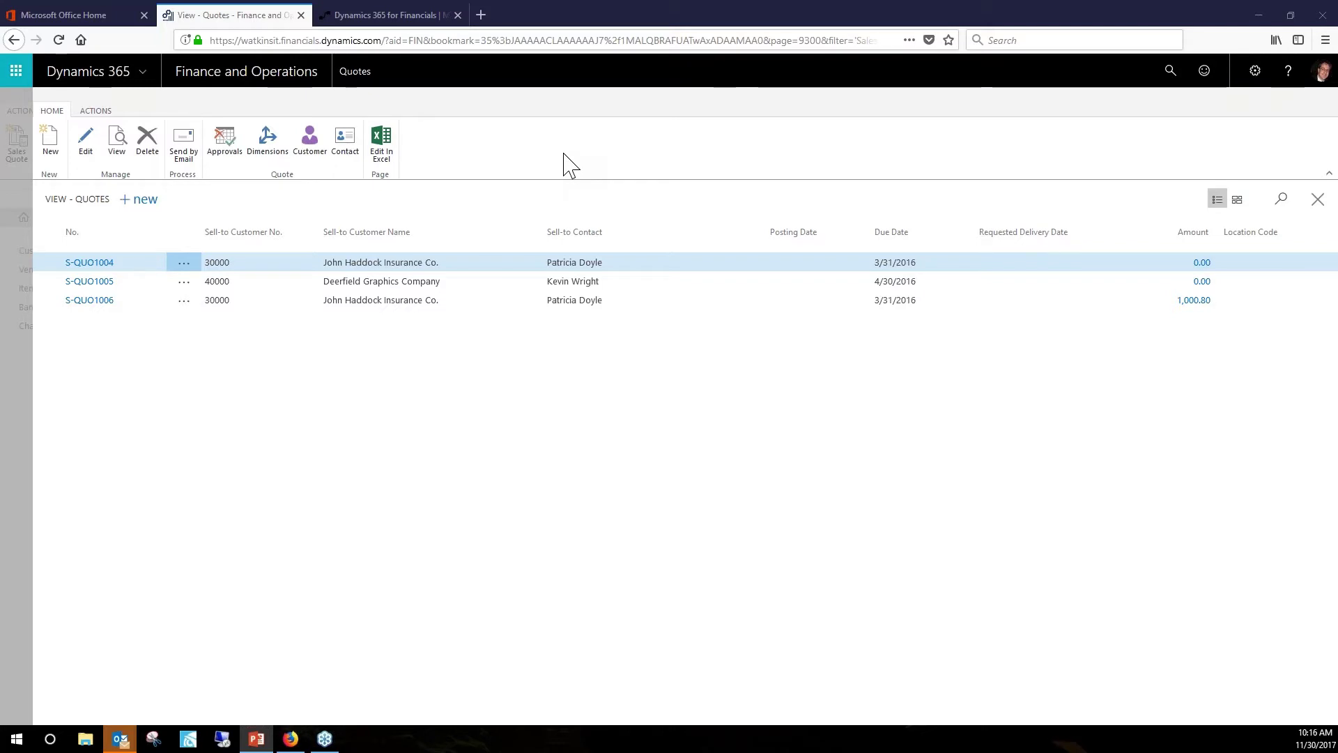
# Close the Quotes list to reach the CRONUS USA dashboard, with Firefox back in focus.
pyautogui.click(30, 209)
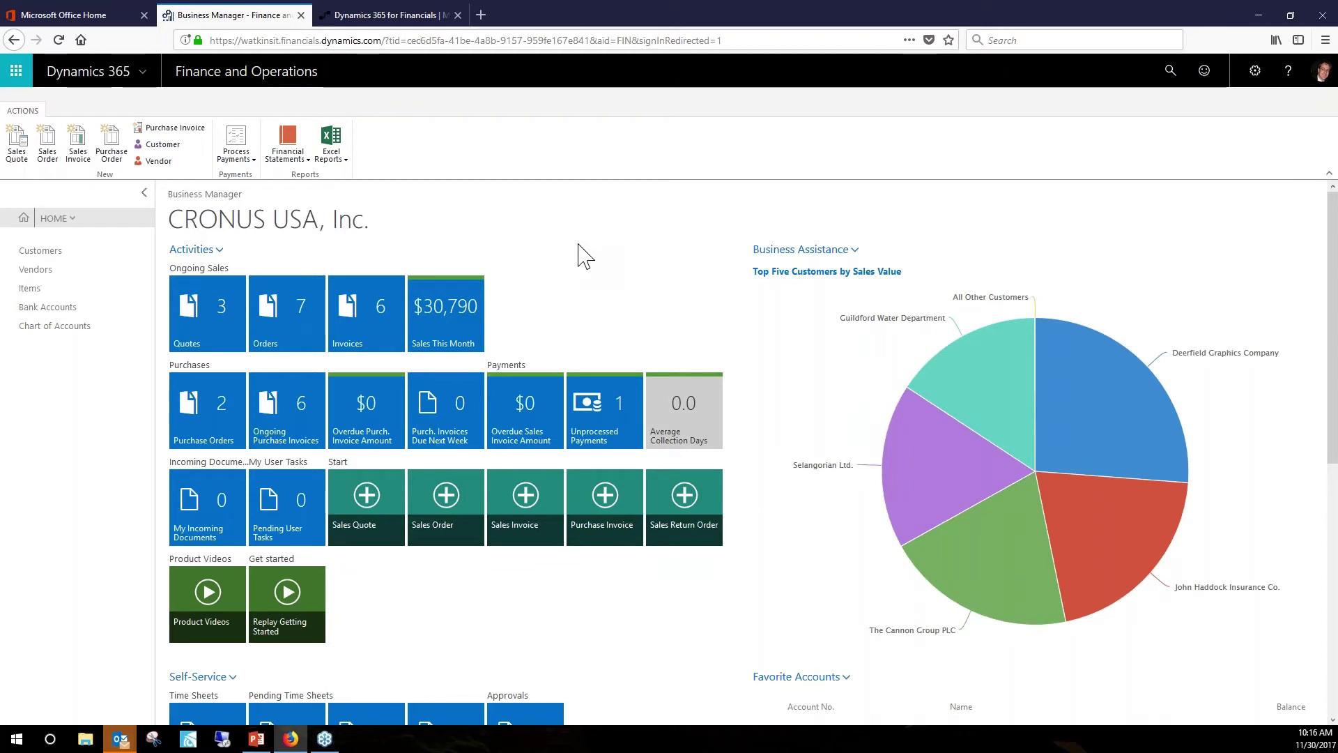
pyautogui.hotkey('alt', 'Tab')
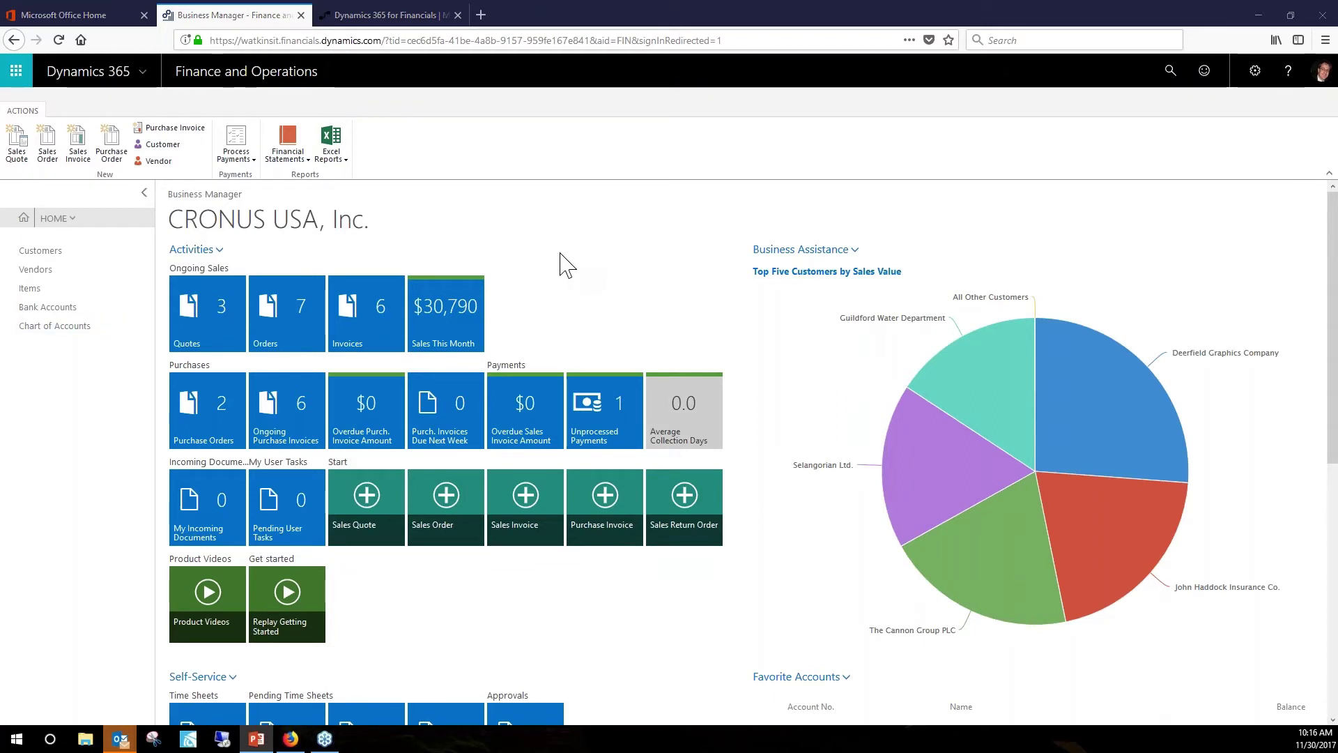
pyautogui.click(547, 230)
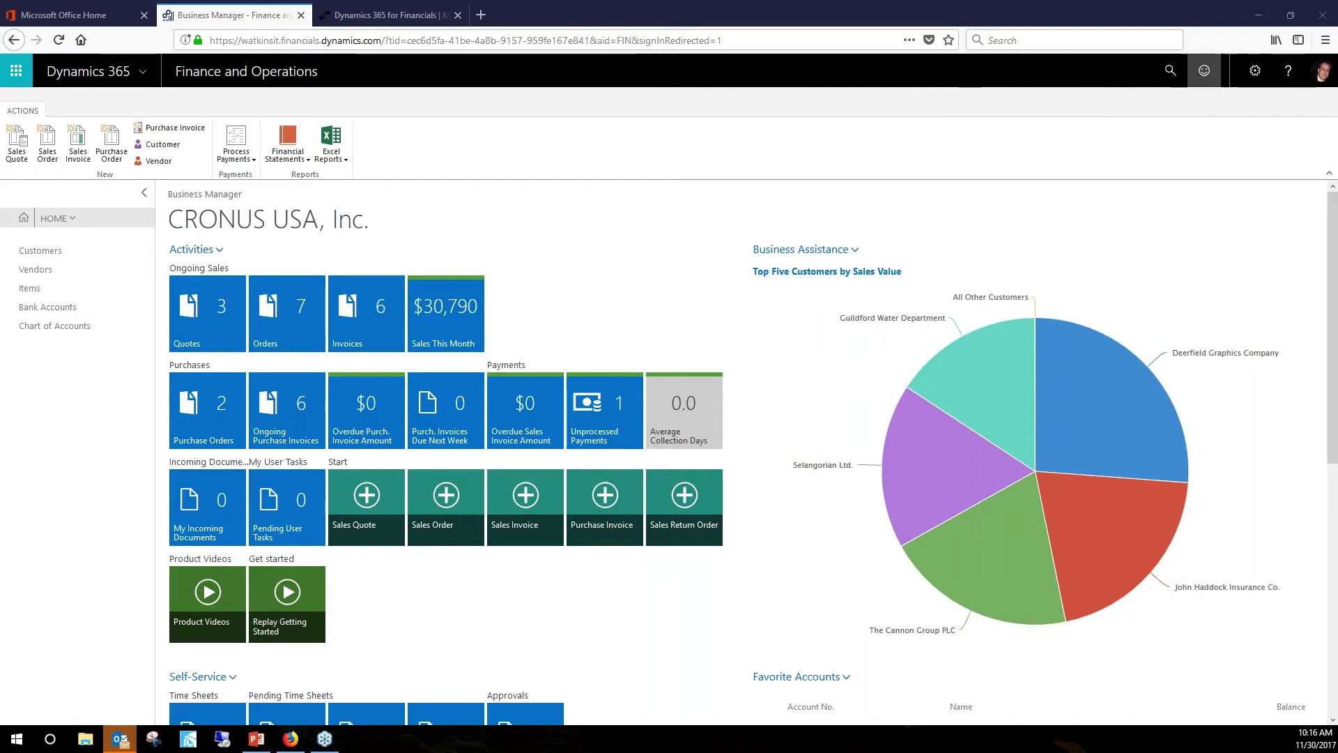
# Search 'Web service' and open the Web Services list, scrolling through its OData and SOAP URLs.
pyautogui.click(1171, 73)
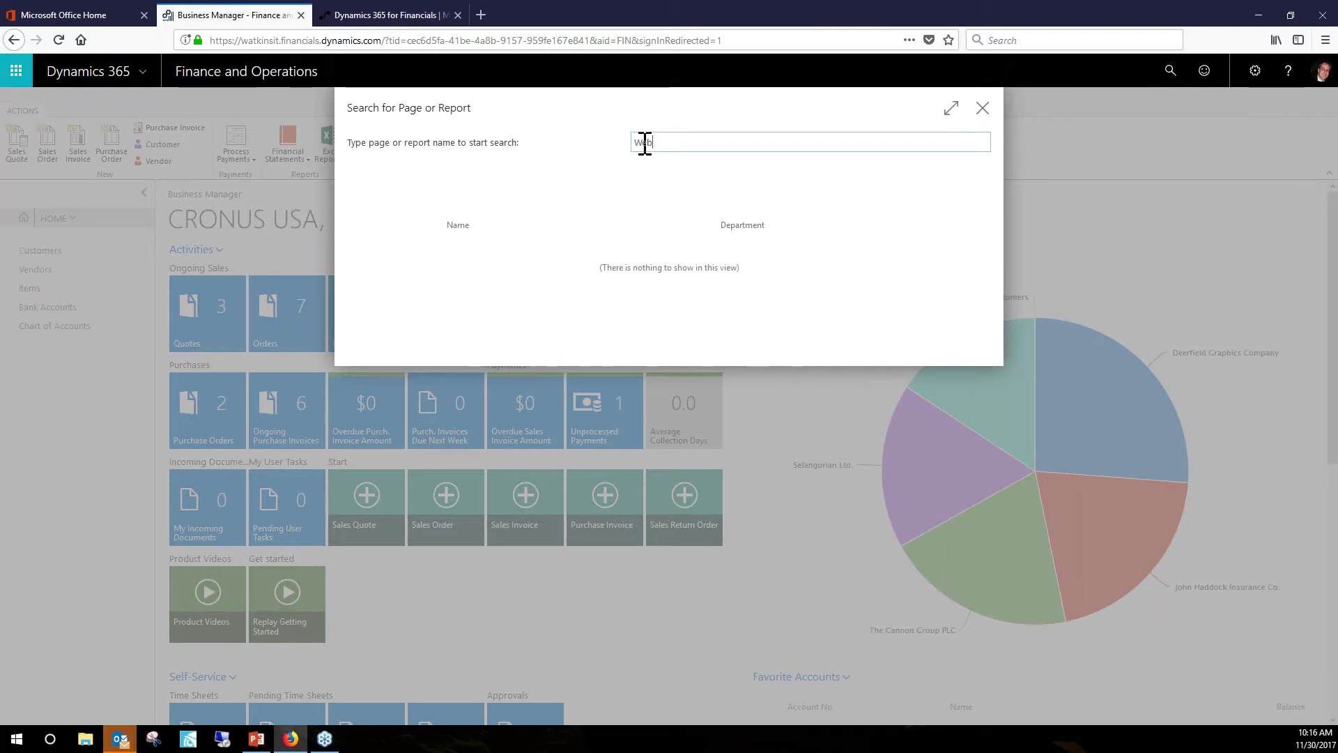
pyautogui.write('Web ser')
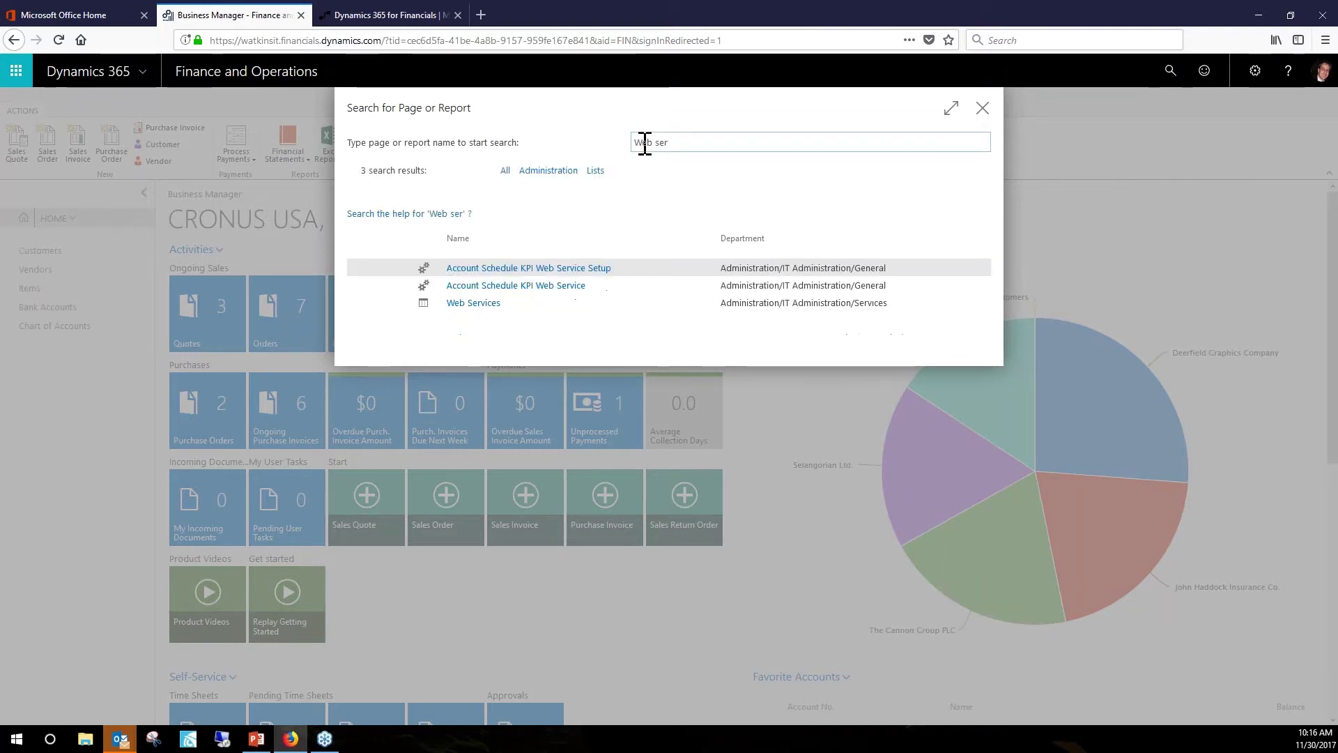
pyautogui.write('vice')
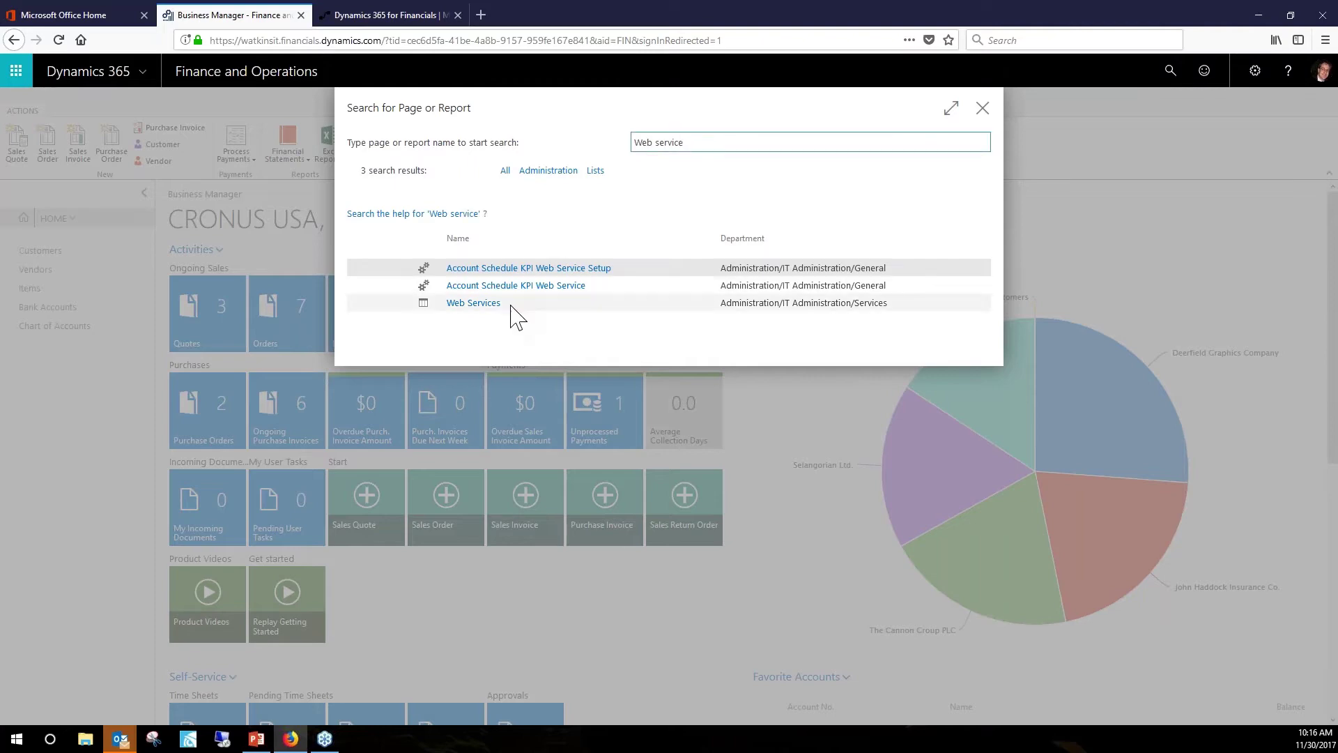
pyautogui.click(493, 307)
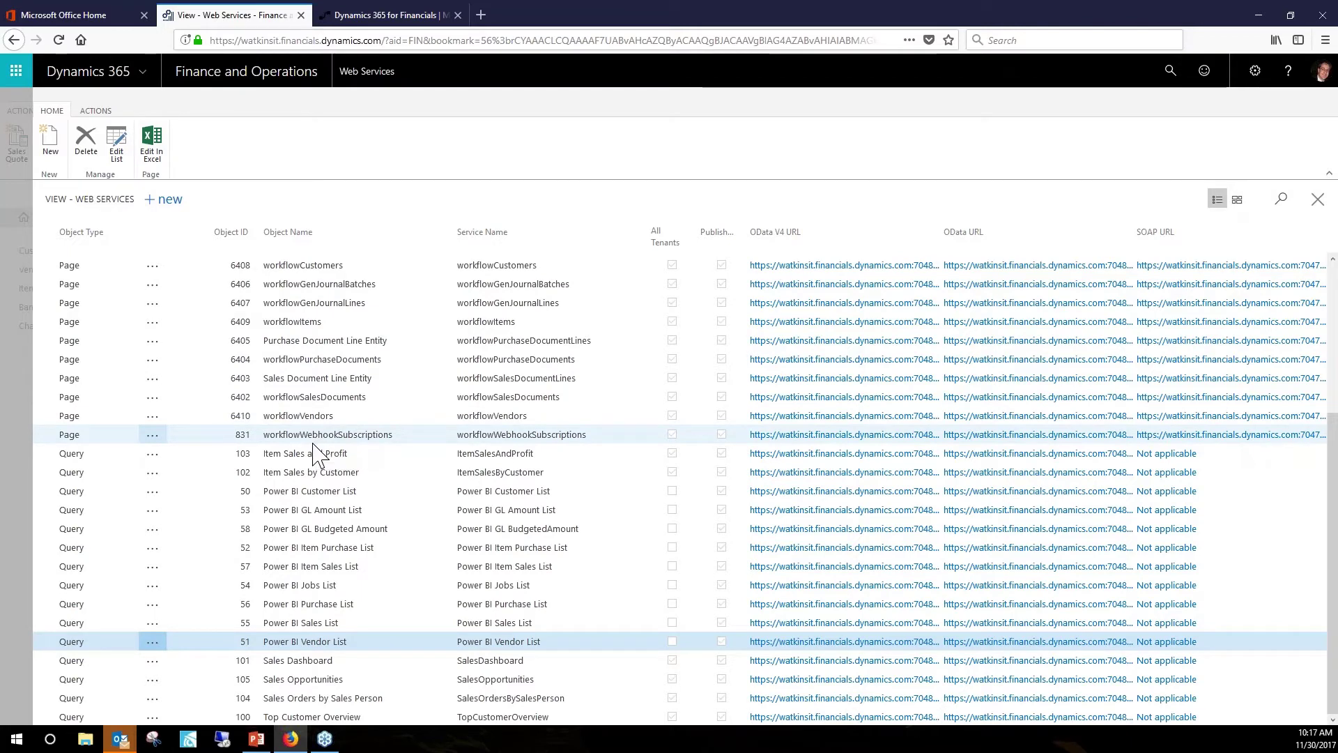
pyautogui.scroll(3, 310, 362)
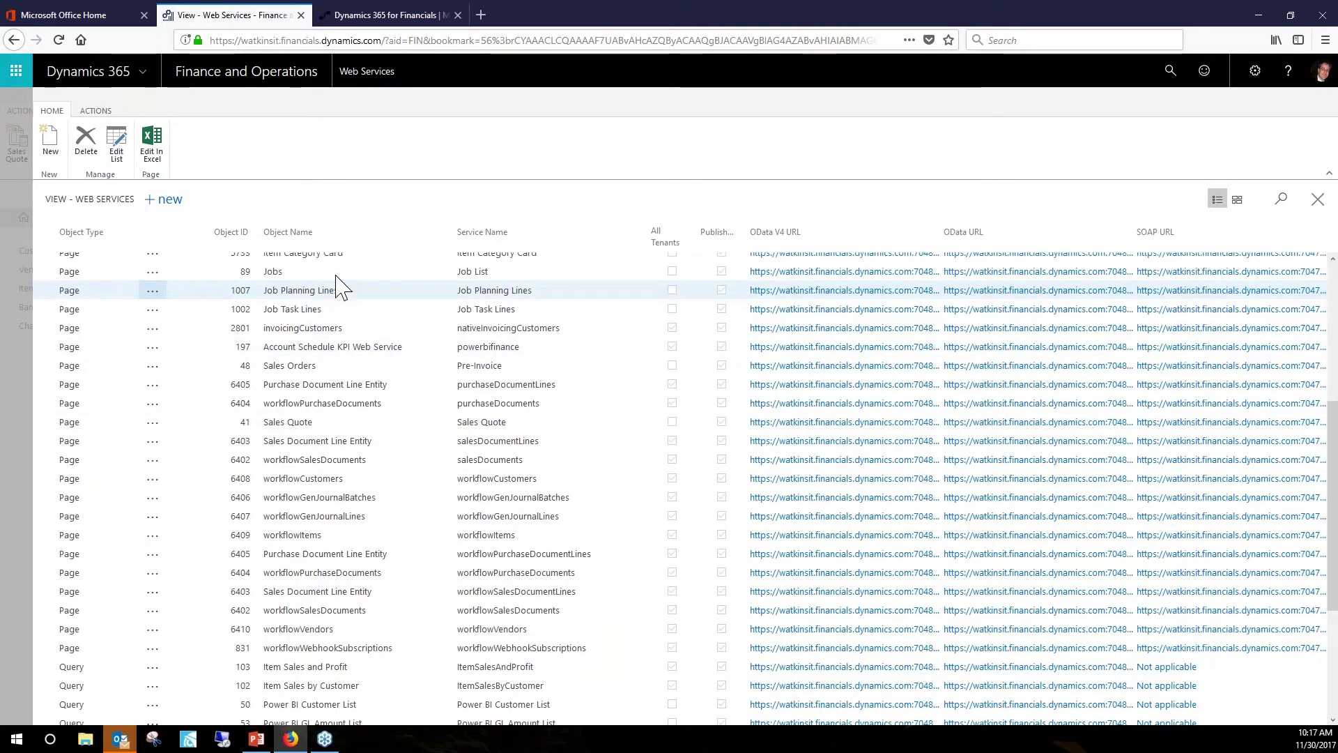
pyautogui.scroll(3, 338, 287)
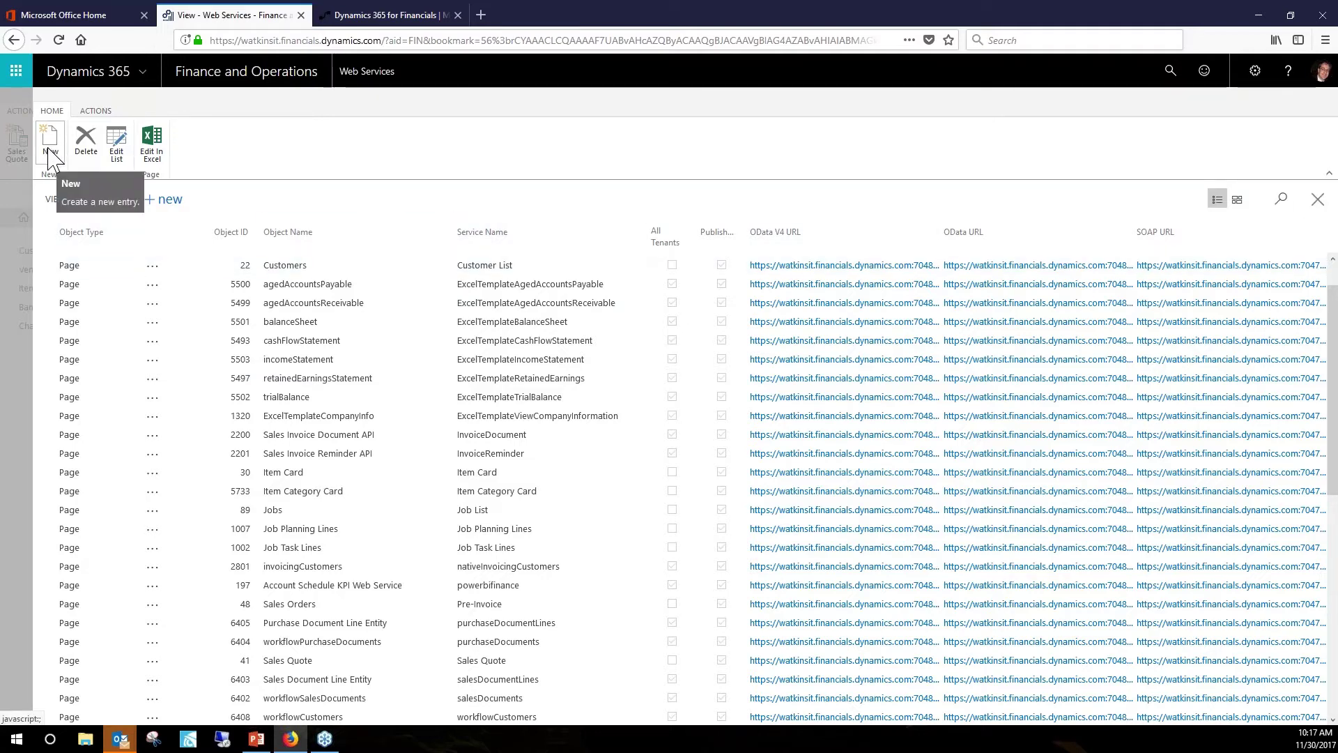
# Close Web Services, open Assisted Setup via search, and start the completed Set up reporting guide.
pyautogui.click(1317, 202)
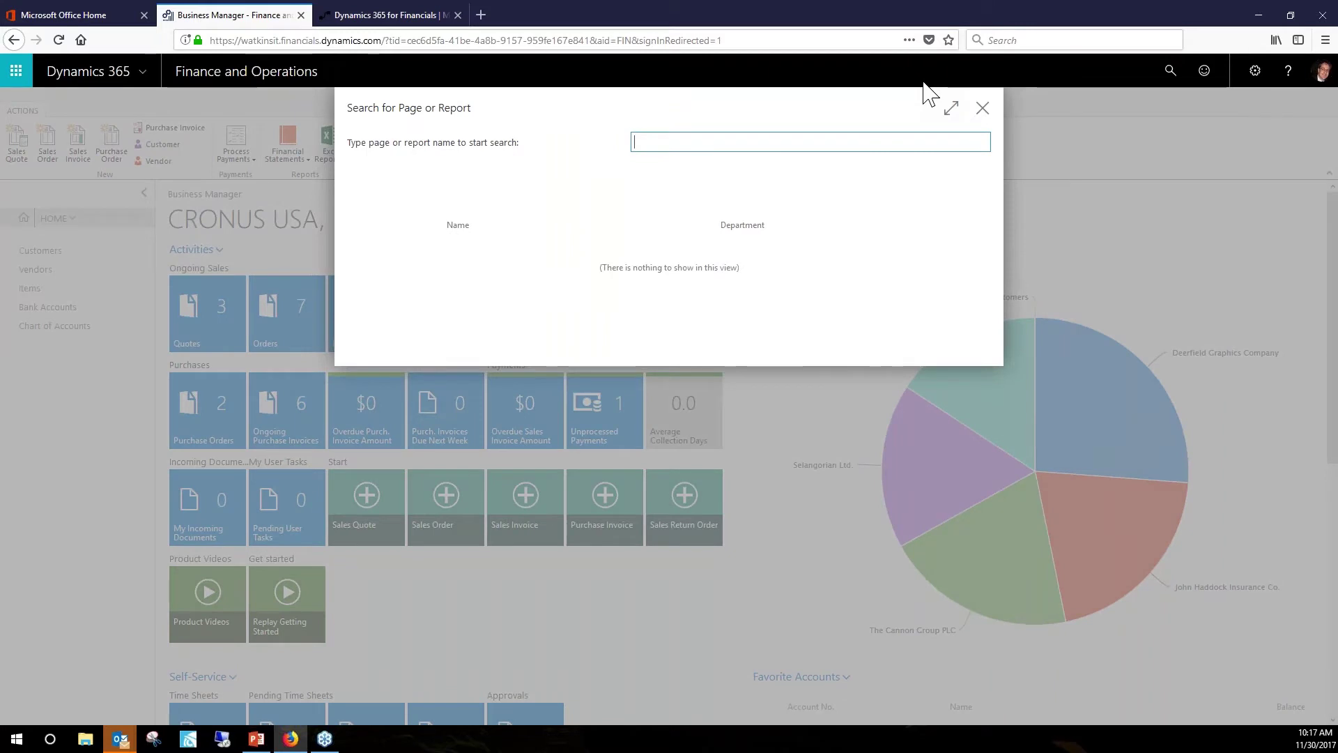
pyautogui.write('ssisted')
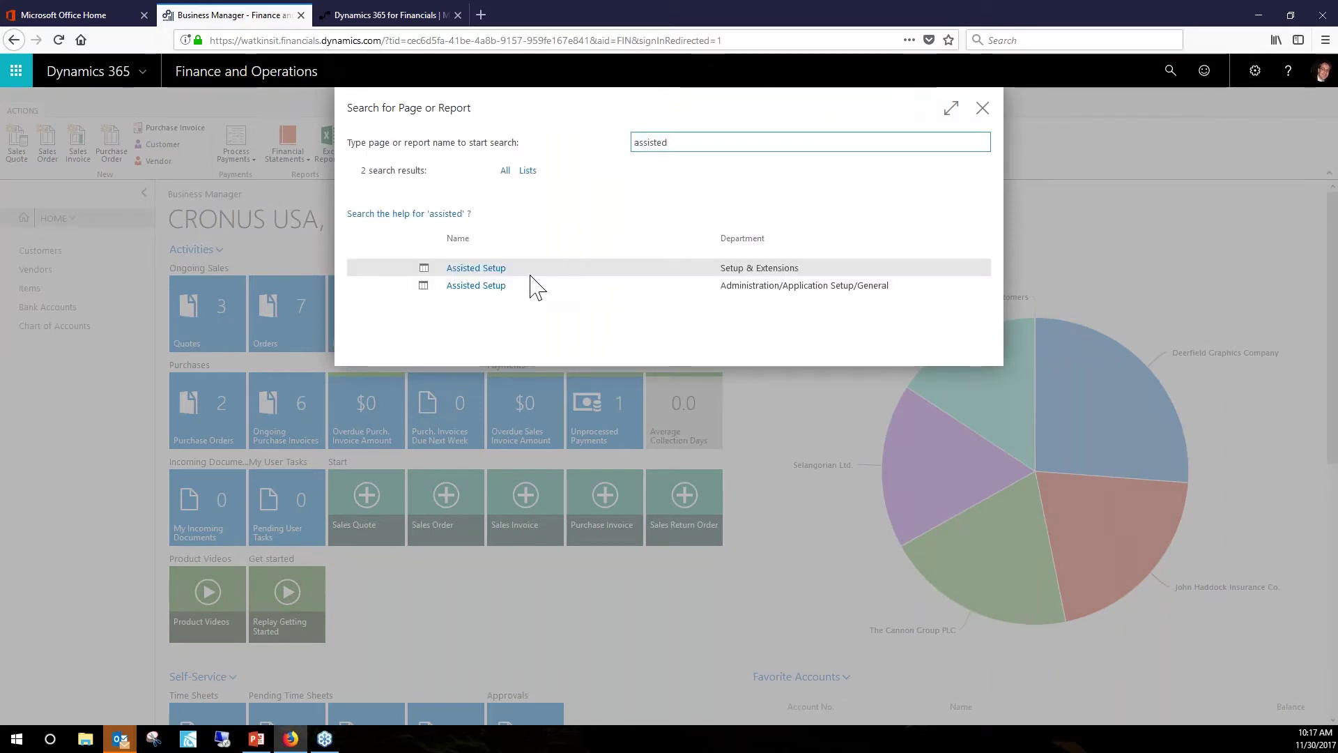
pyautogui.click(478, 270)
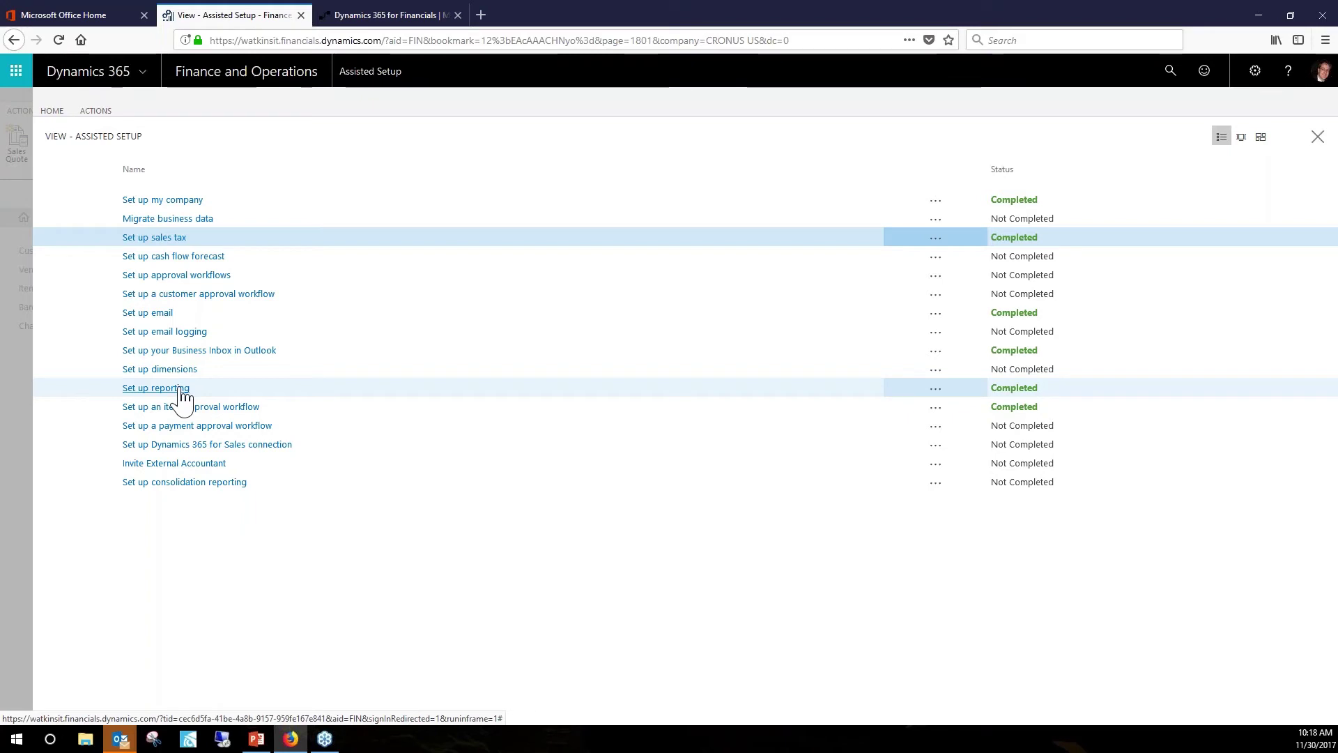
pyautogui.click(181, 390)
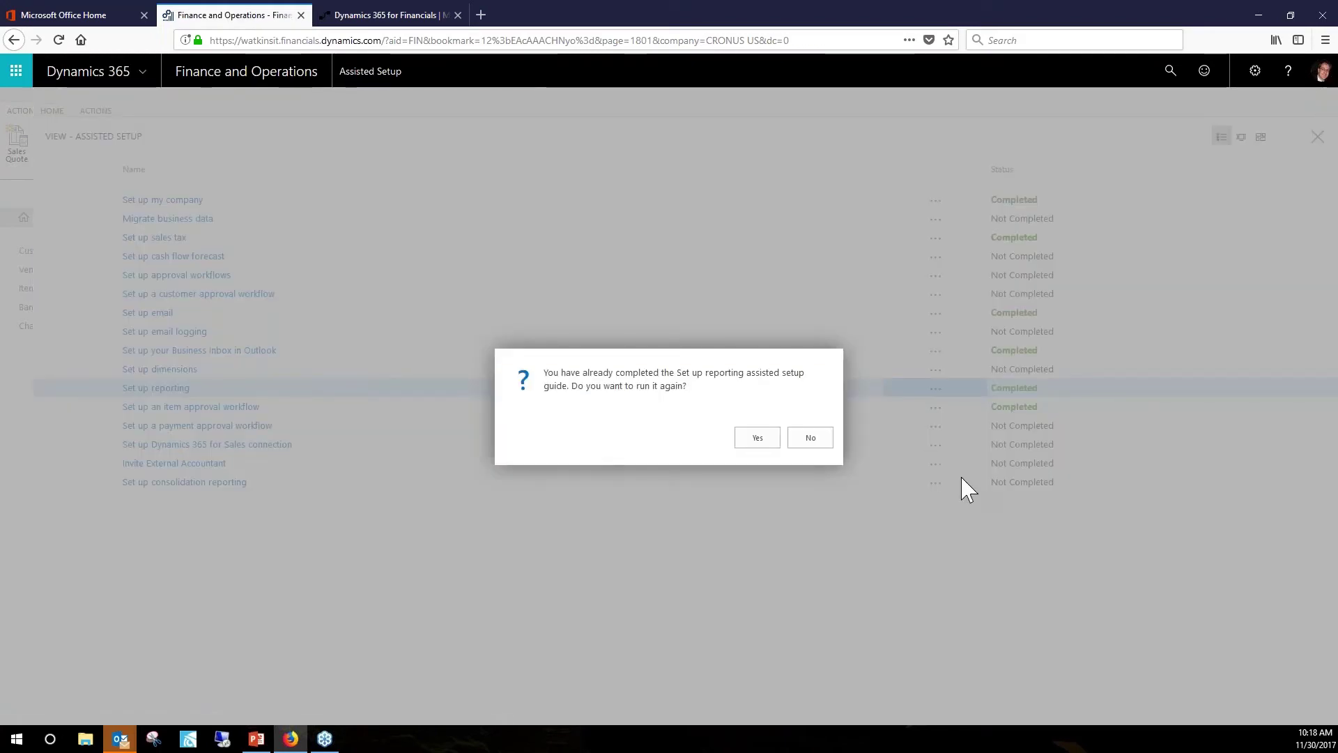
# Rerun Set up reporting and create a new data set named Customer Card from Page 21.
pyautogui.click(759, 439)
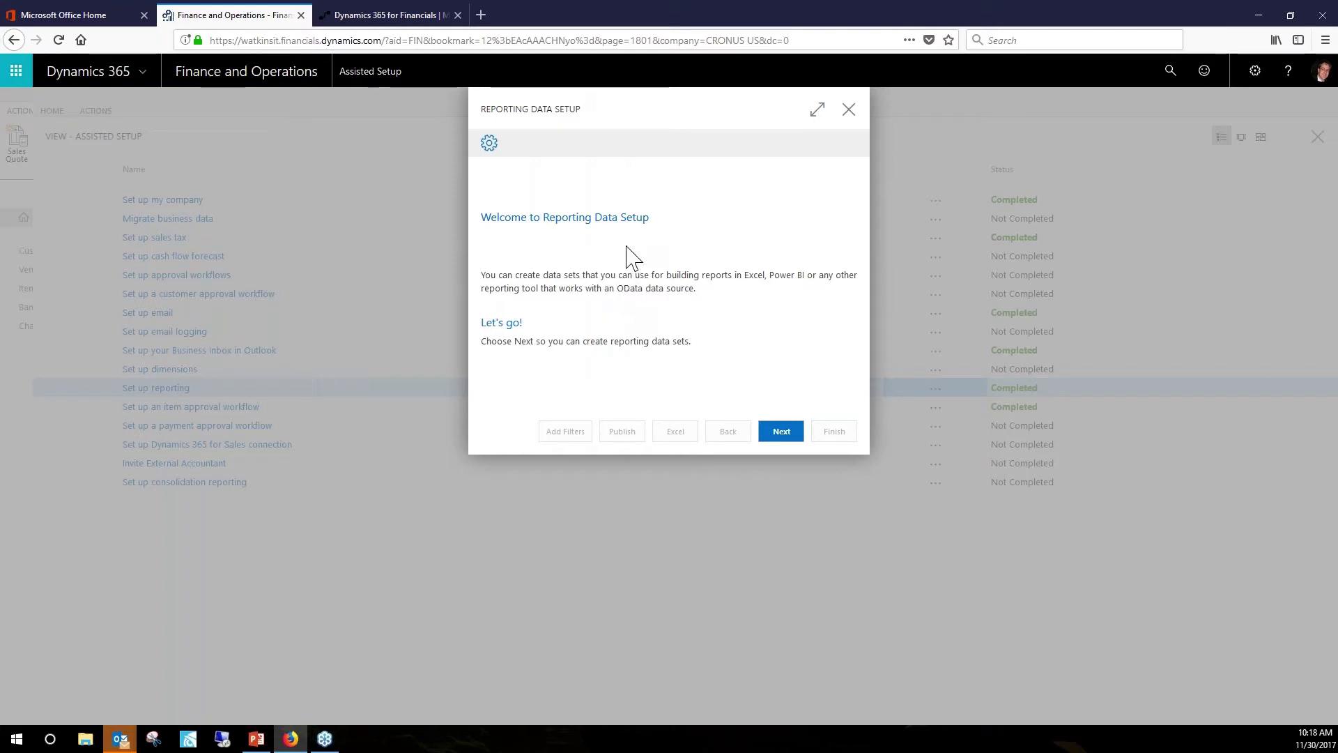
pyautogui.click(782, 432)
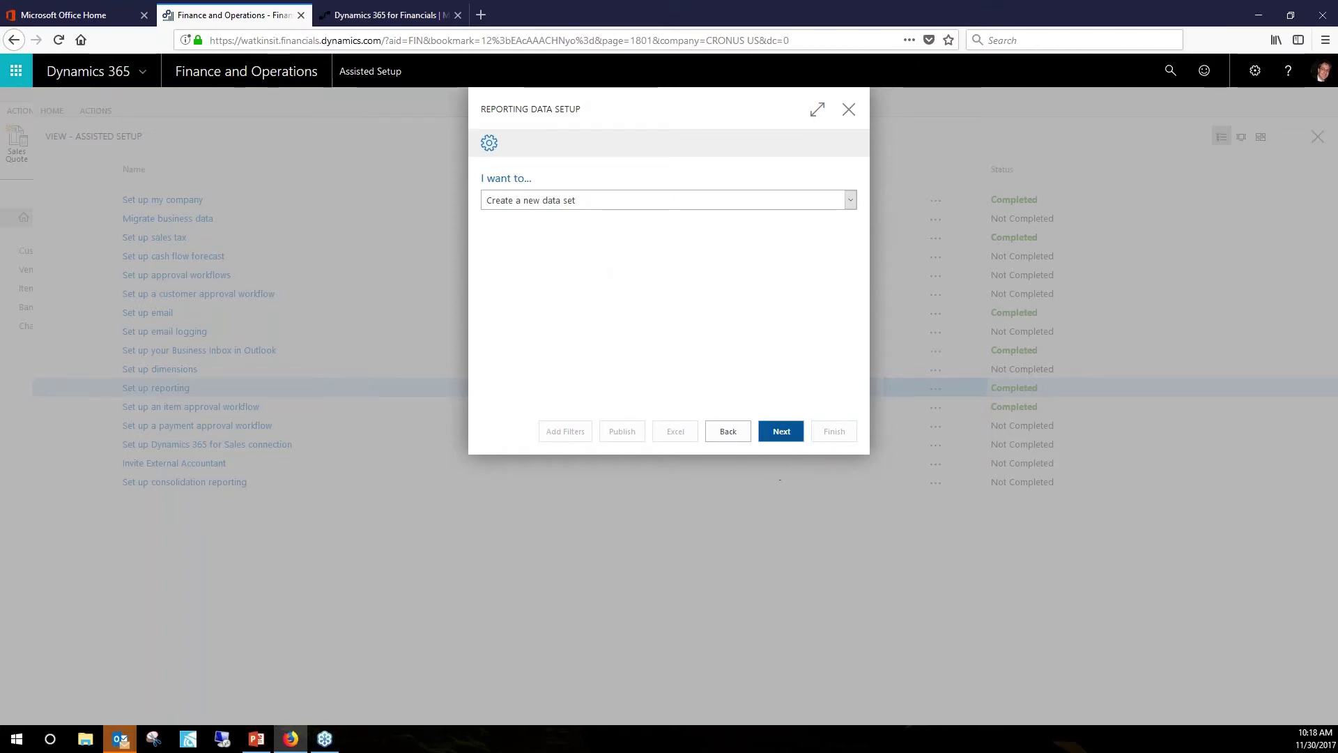
pyautogui.click(852, 201)
pyautogui.click(852, 203)
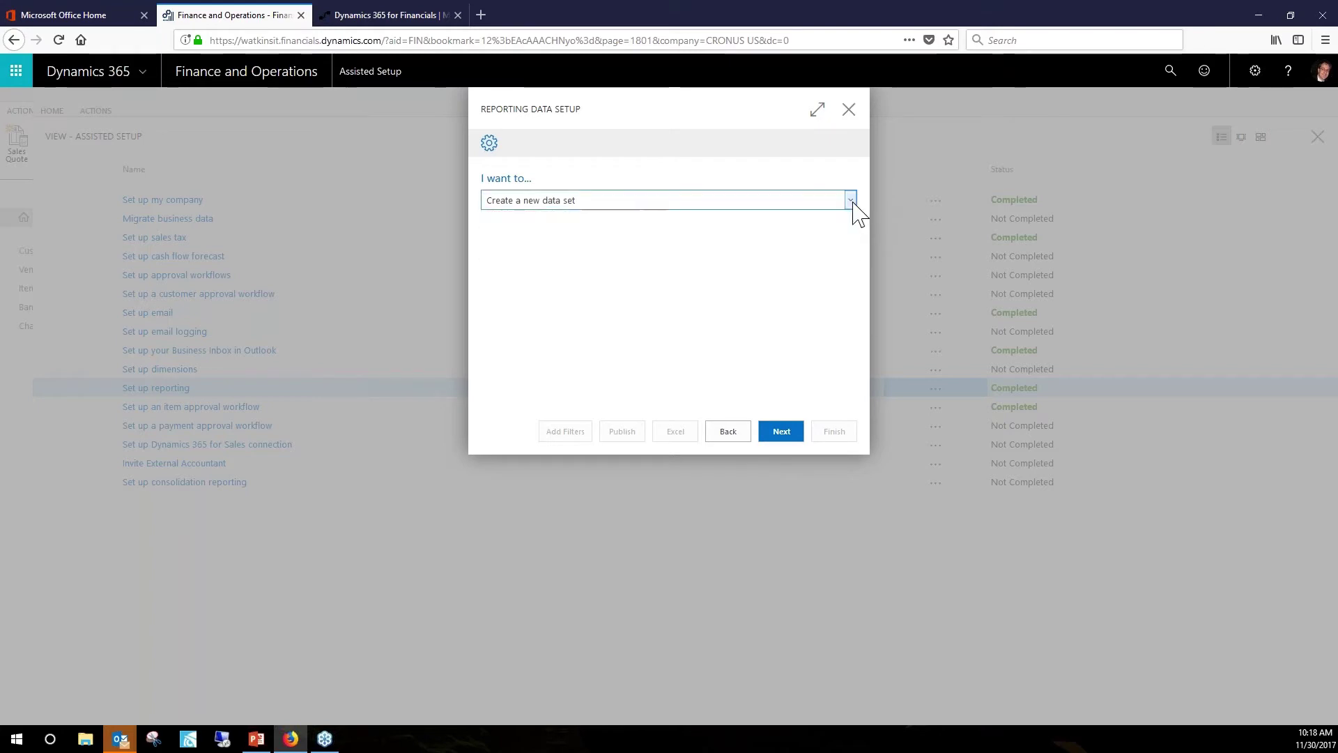
pyautogui.click(786, 432)
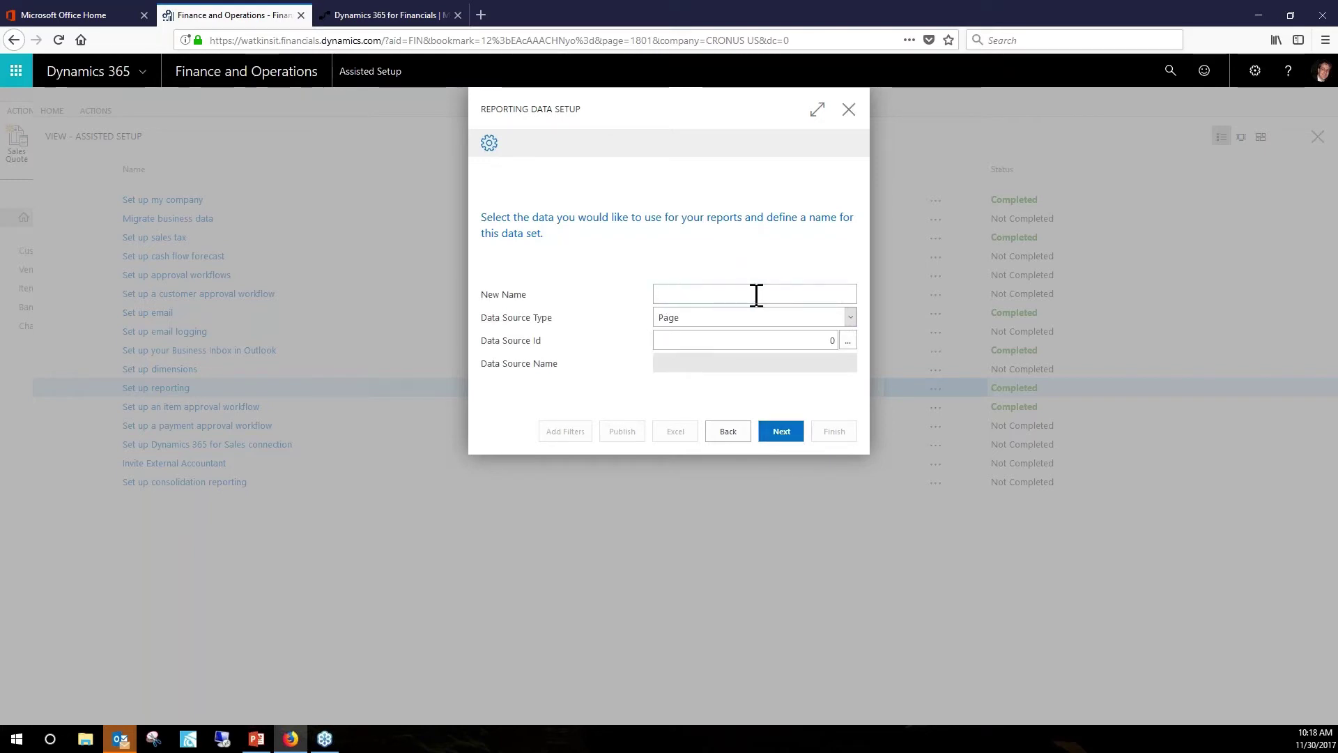
pyautogui.write('Customer Card')
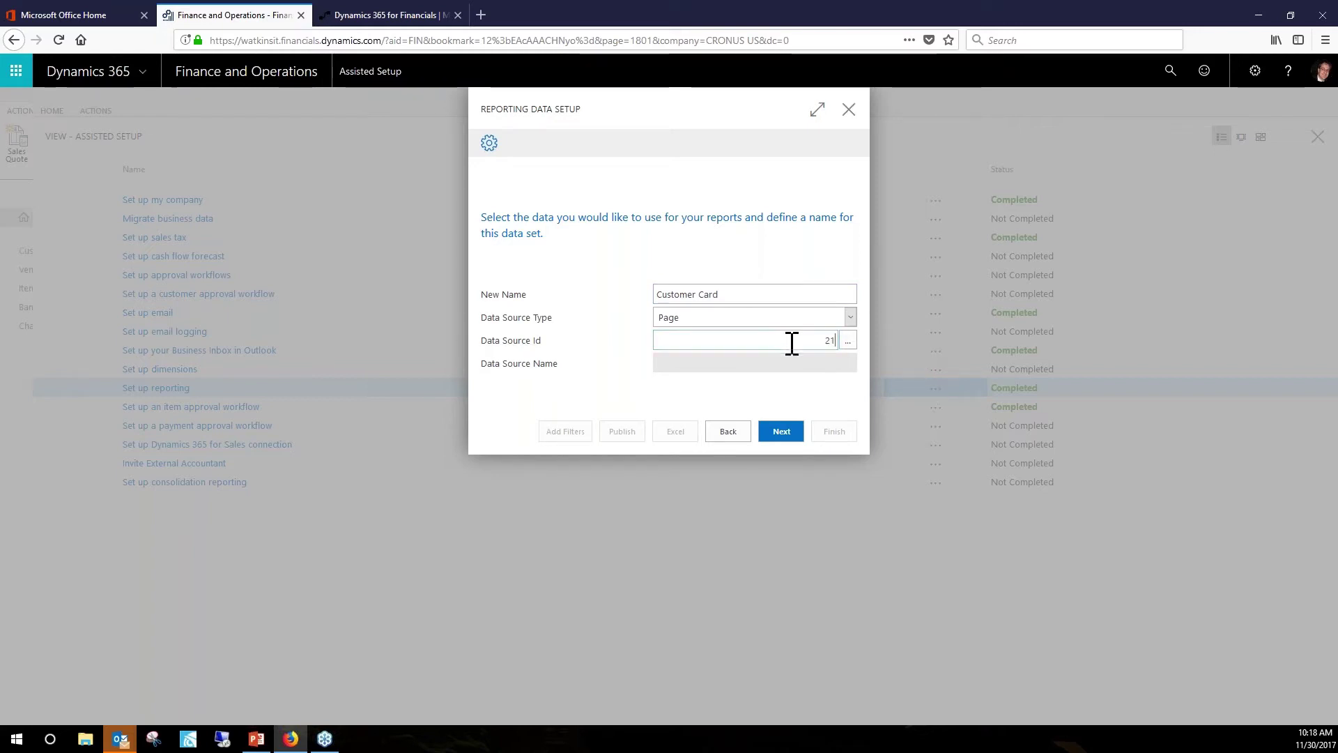
pyautogui.click(850, 345)
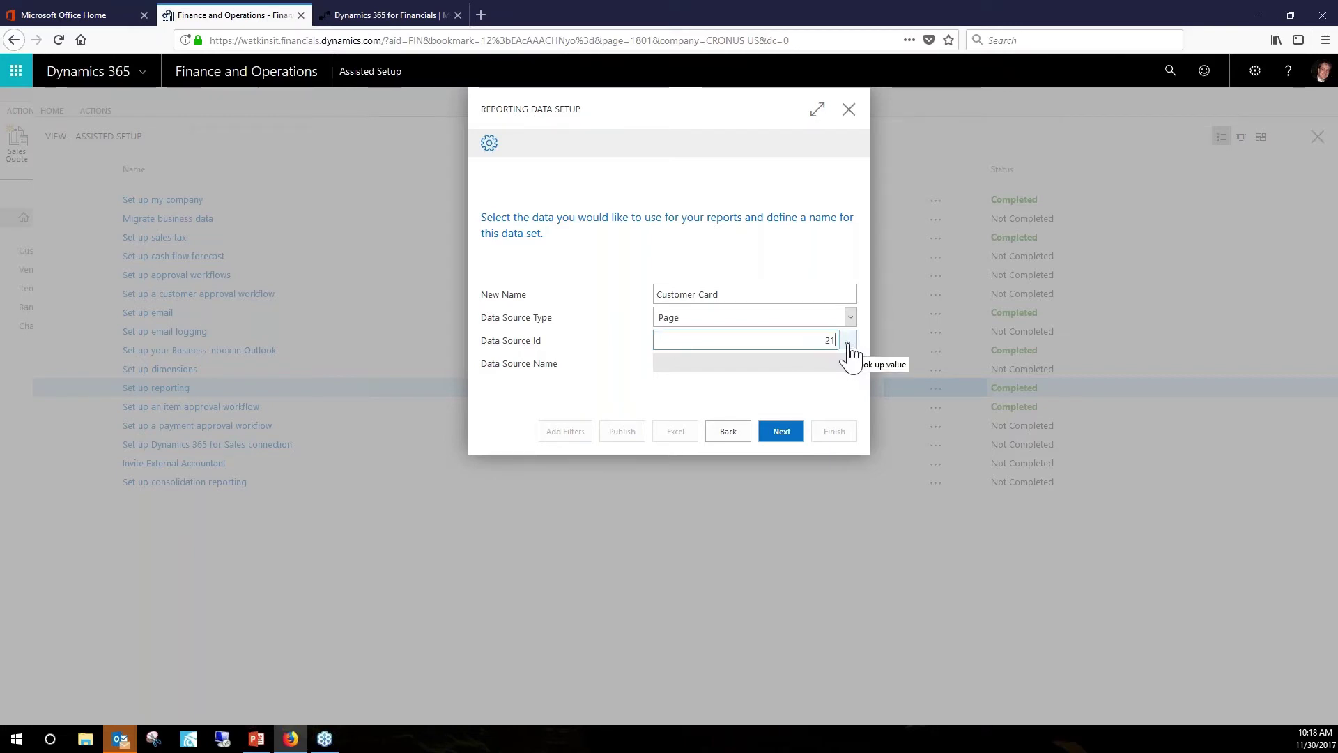
# Locate Customer List (22) in the object lookup and set Data Source Id to 22.
pyautogui.click(849, 345)
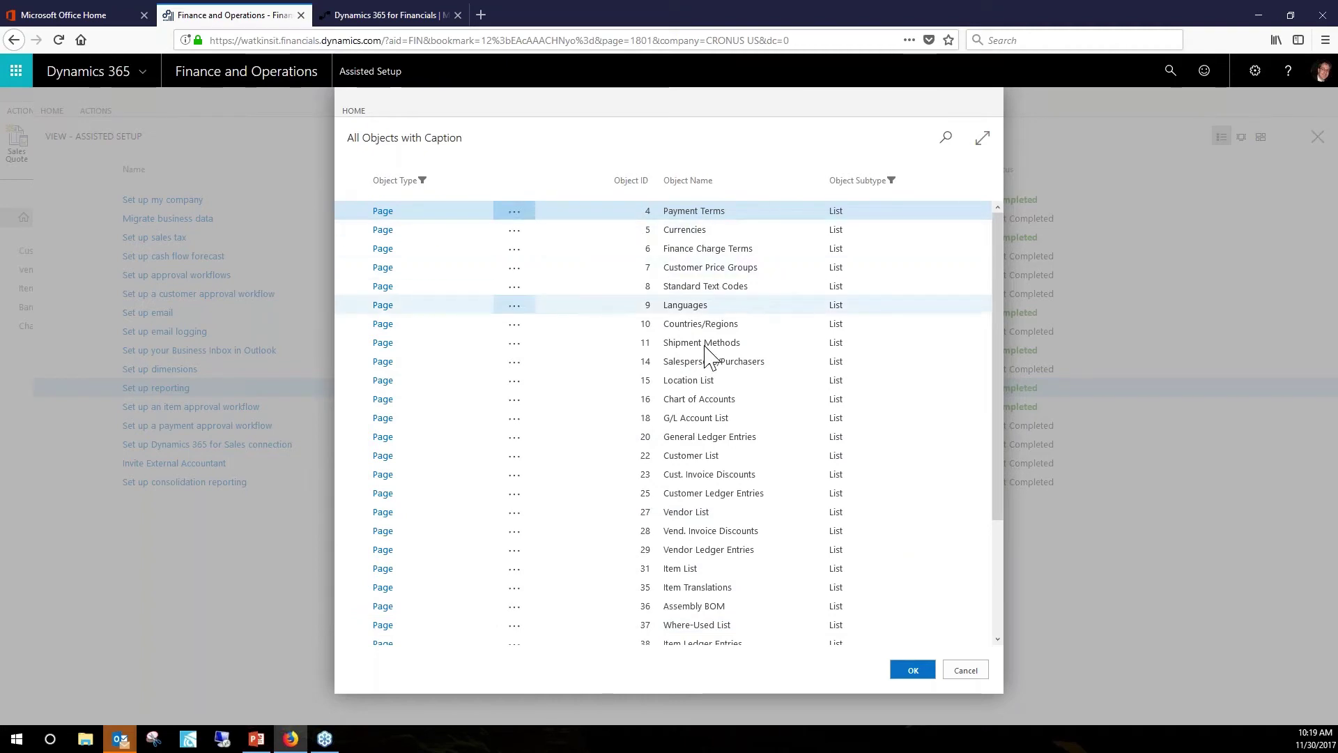
pyautogui.scroll(-2, 690, 613)
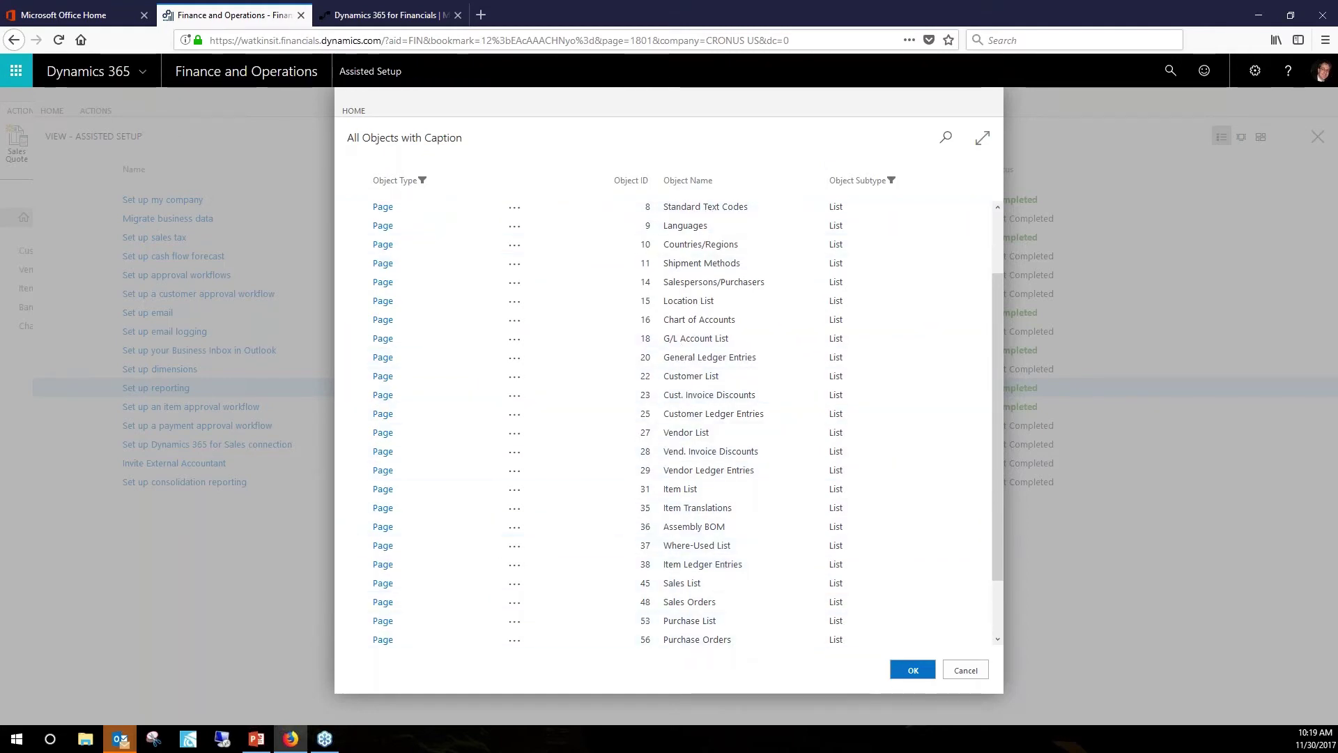
pyautogui.click(966, 671)
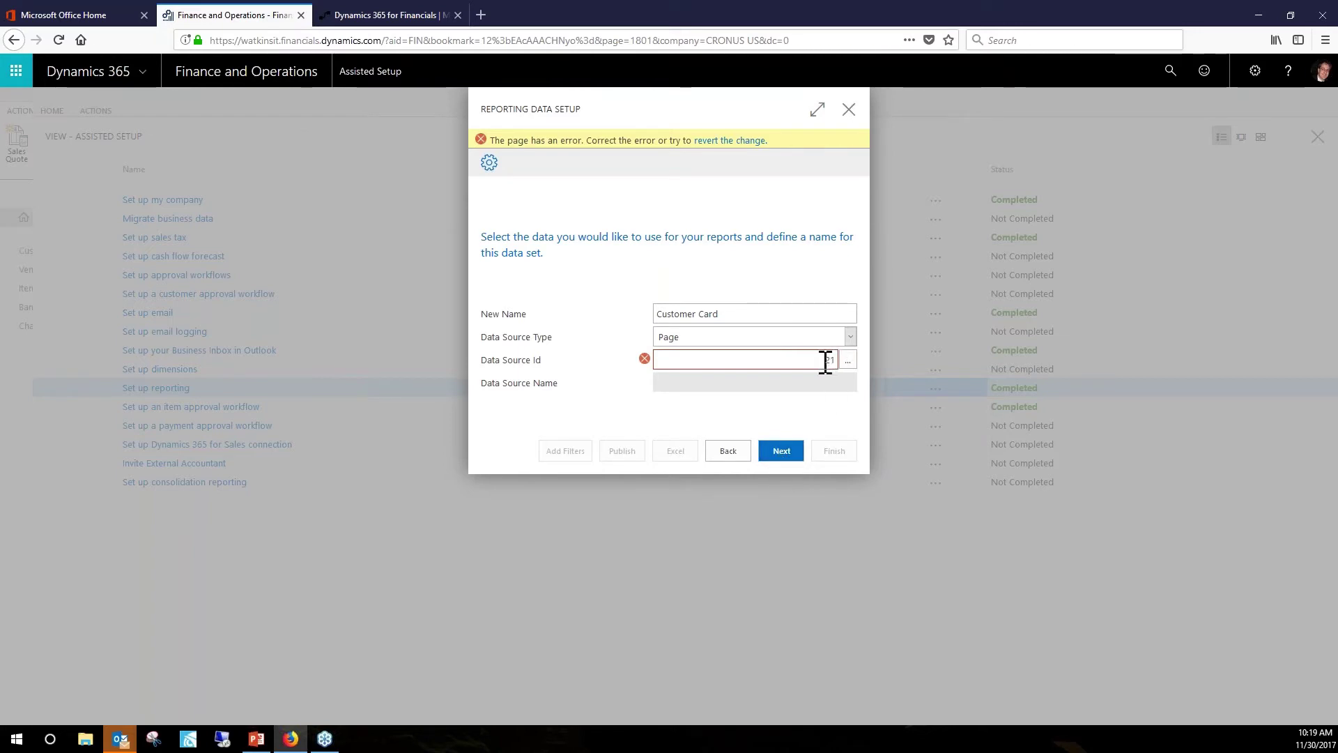
pyautogui.write('22')
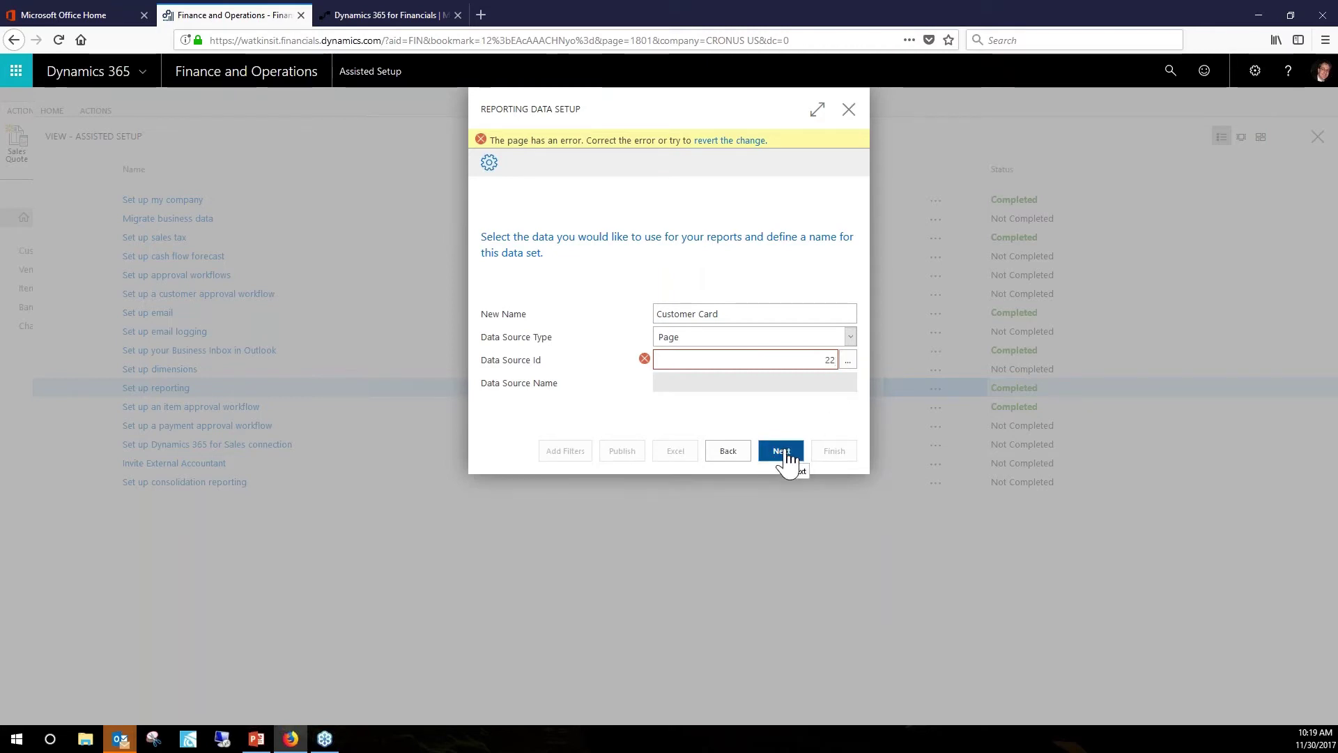
# Review the checked customer fields, publish the Customer Card data set, and finish the wizard.
pyautogui.click(781, 451)
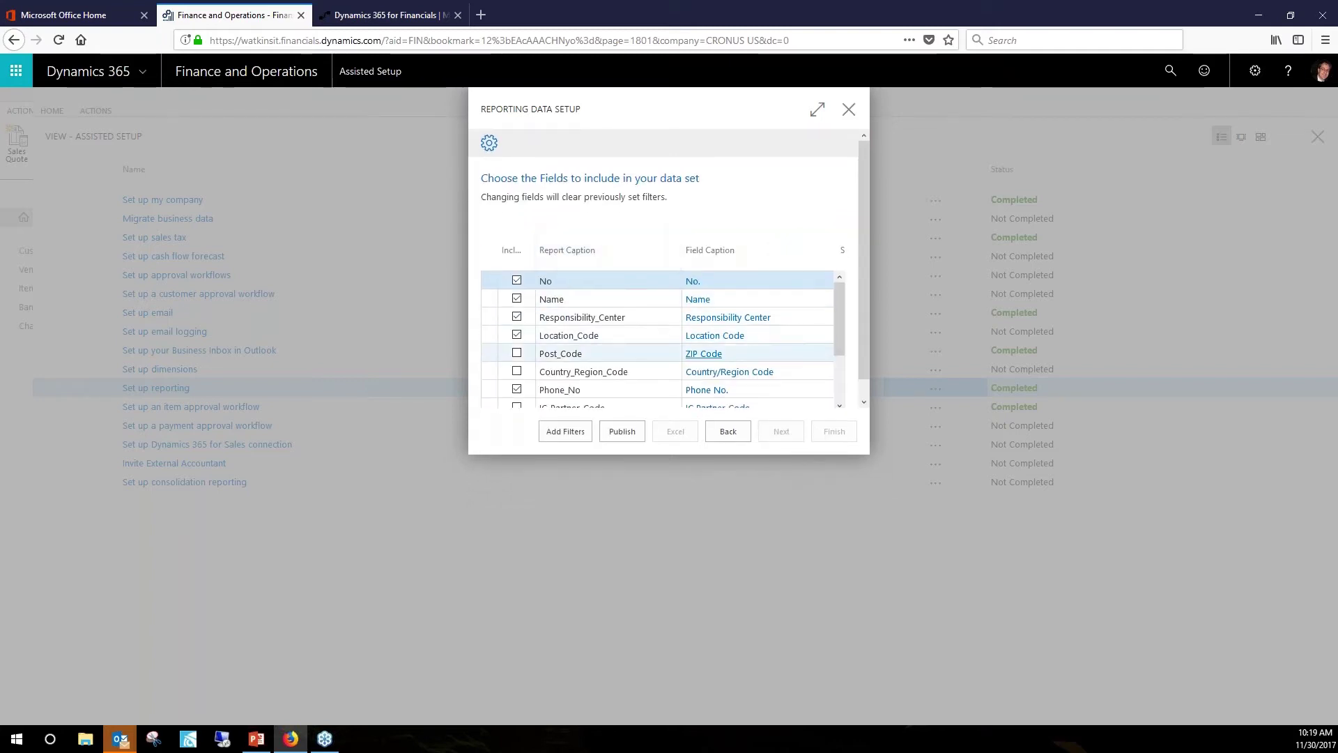
pyautogui.scroll(-2, 840, 401)
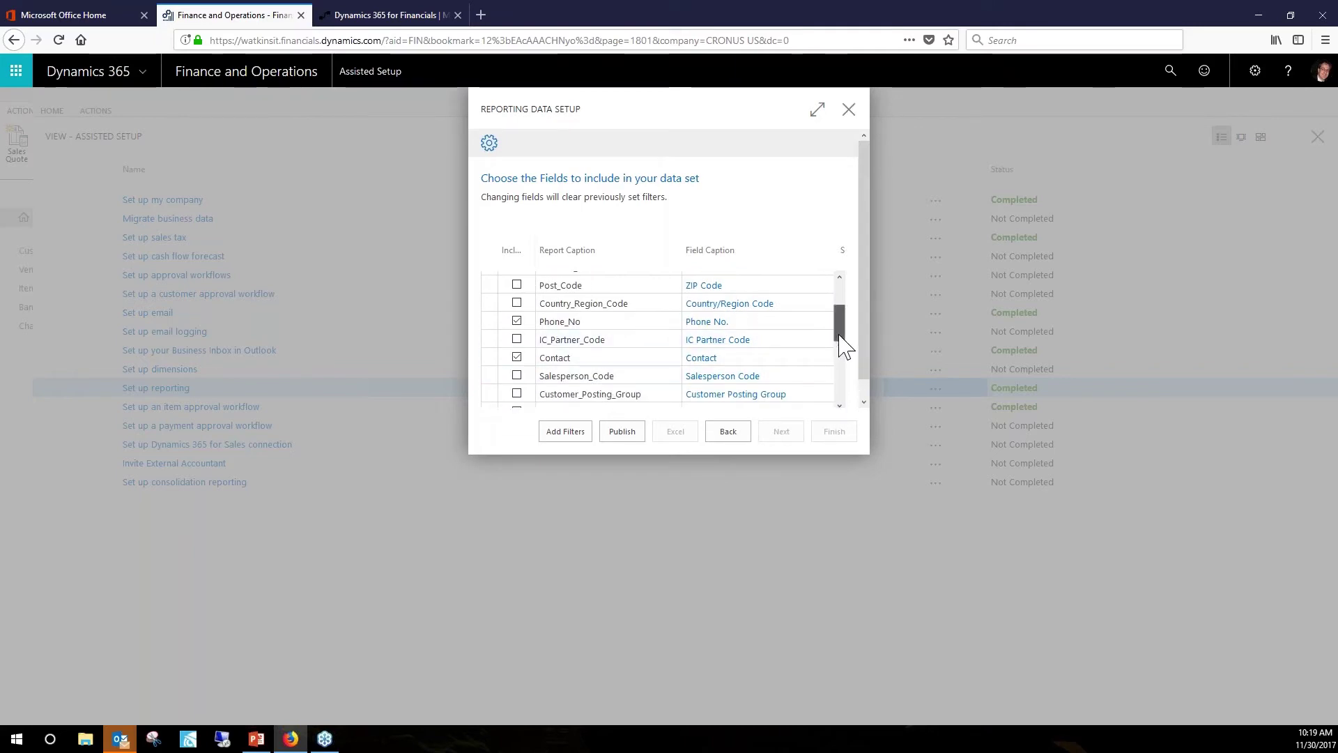
pyautogui.moveTo(843, 345); pyautogui.dragTo(851, 299)
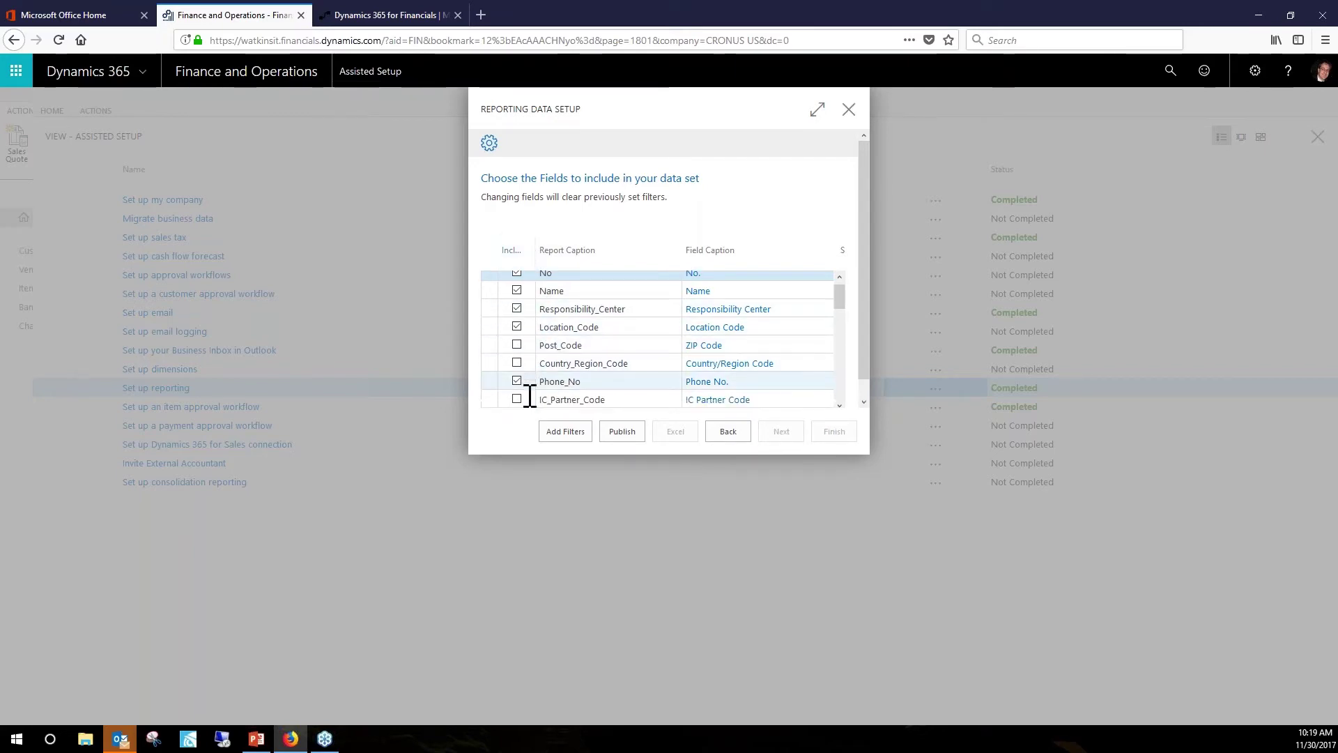
pyautogui.scroll(-2, 519, 348)
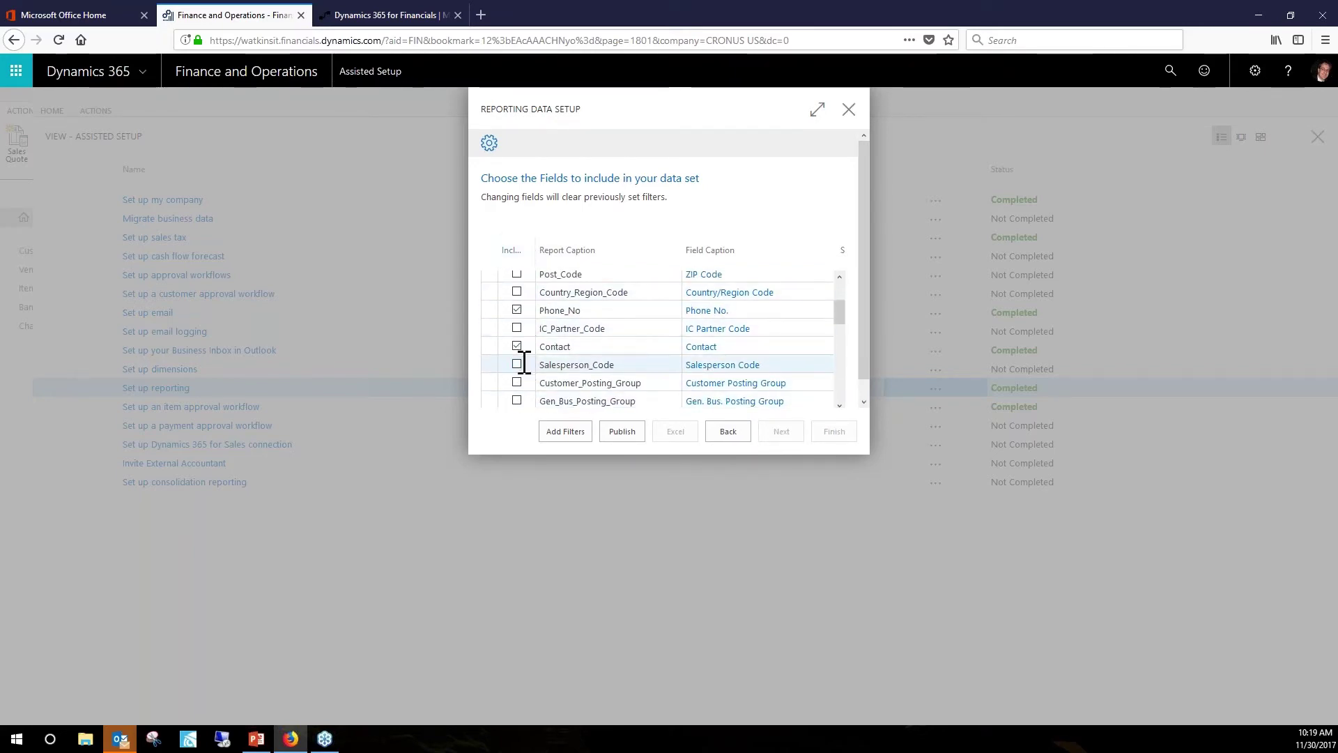
pyautogui.scroll(-2, 523, 365)
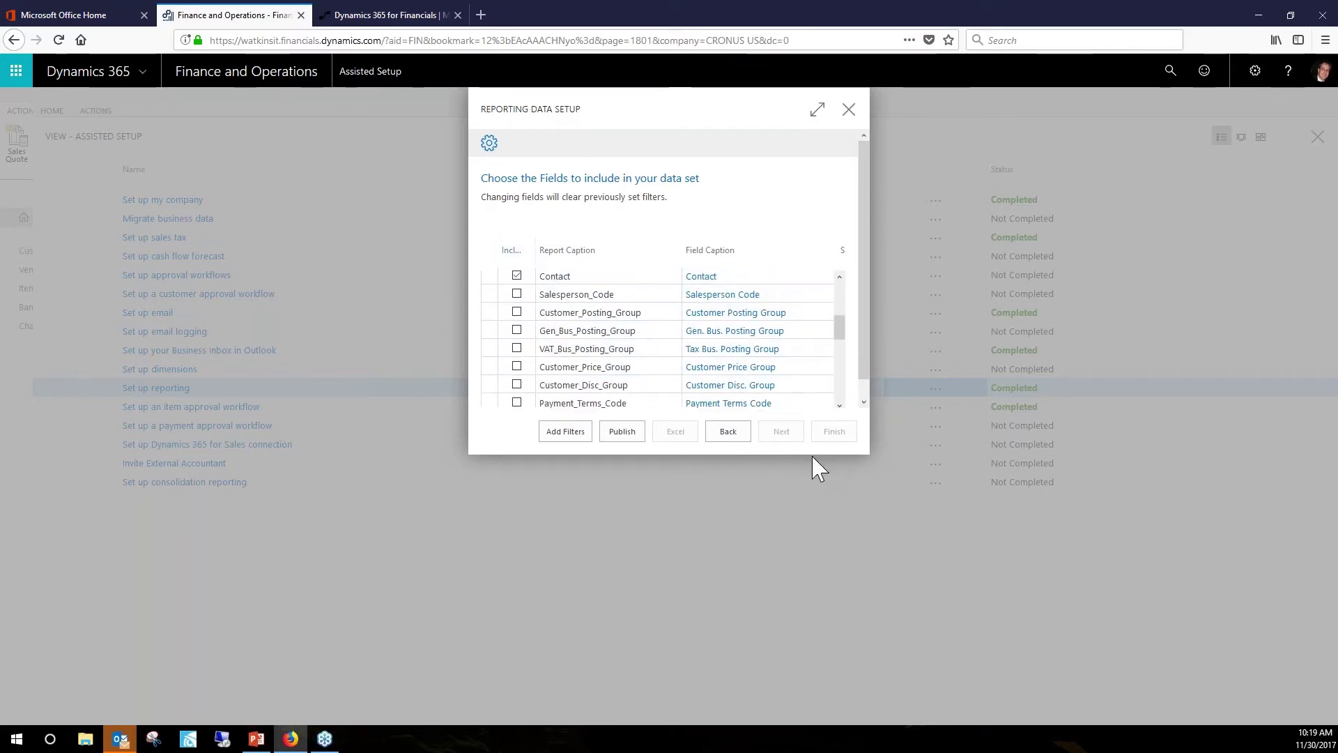
pyautogui.click(622, 432)
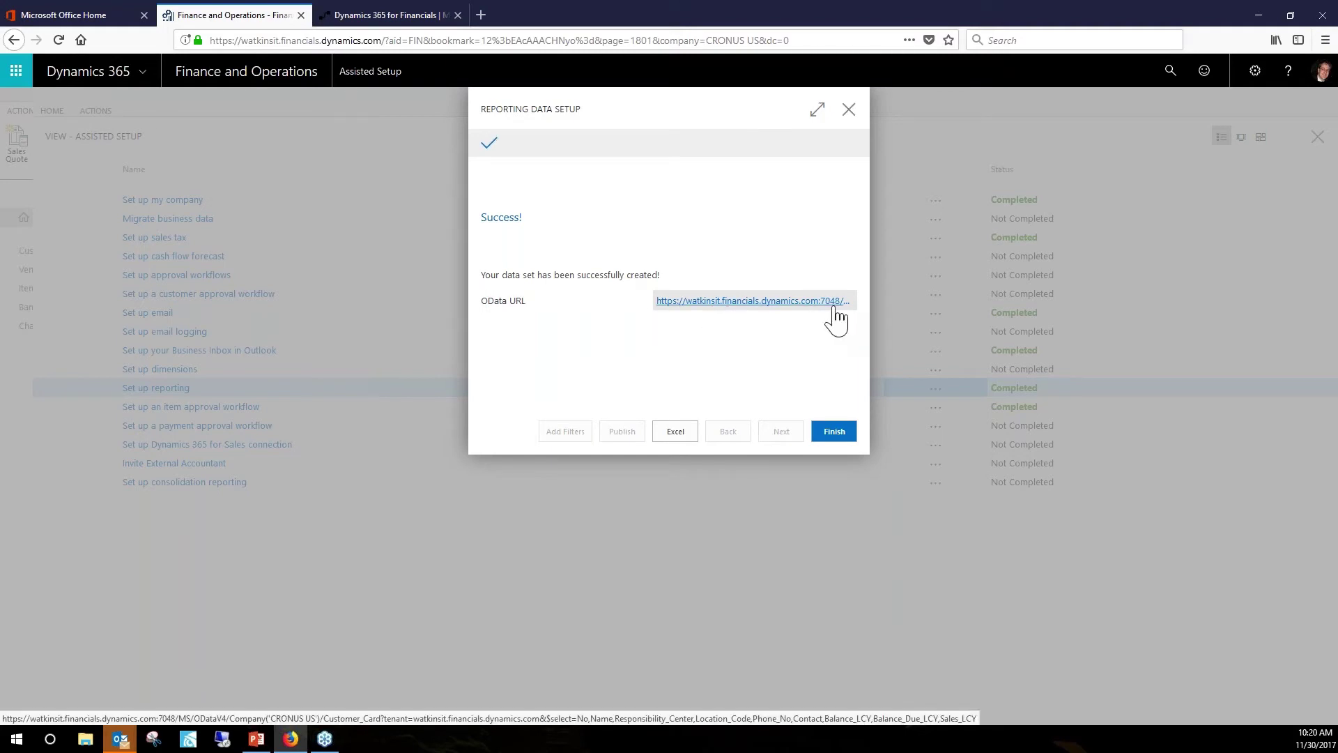
pyautogui.click(834, 431)
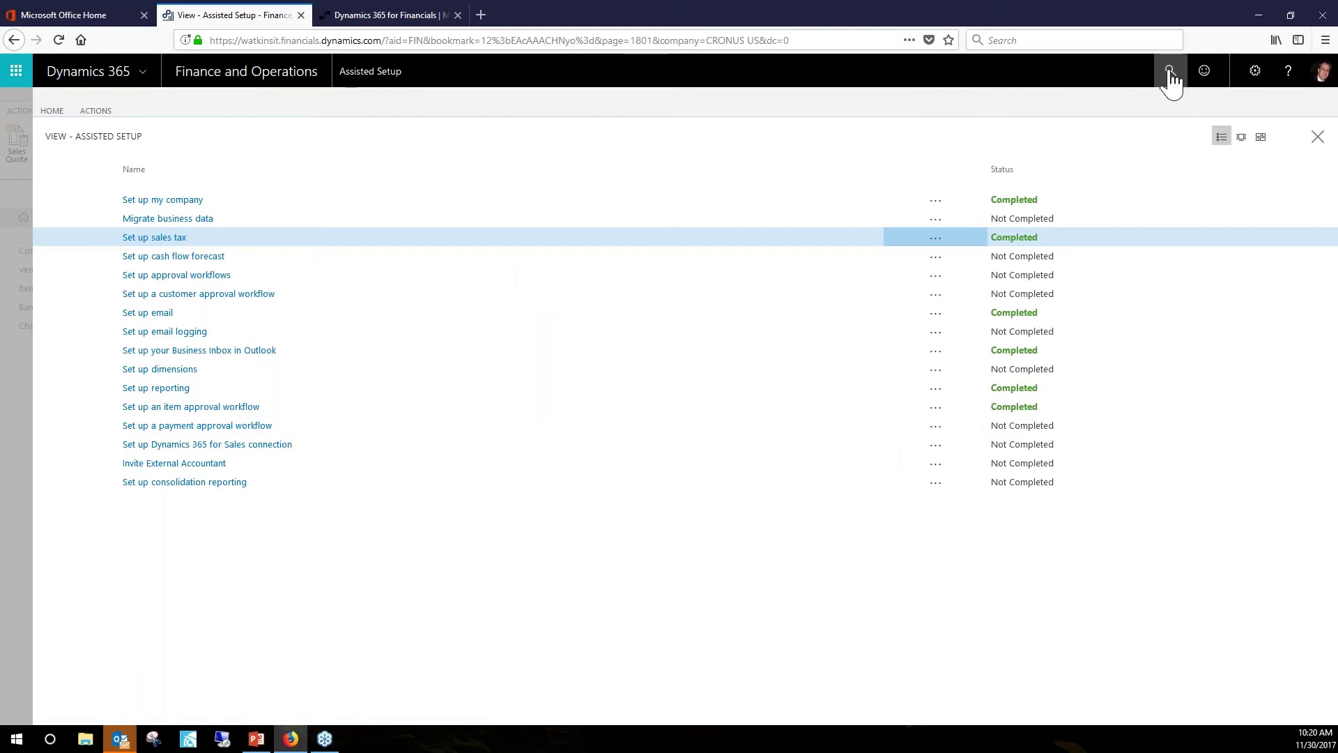
# Verify Customer Card (page 22) is listed in Web Services, return home, and open the Office 365 app launcher.
pyautogui.click(21, 247)
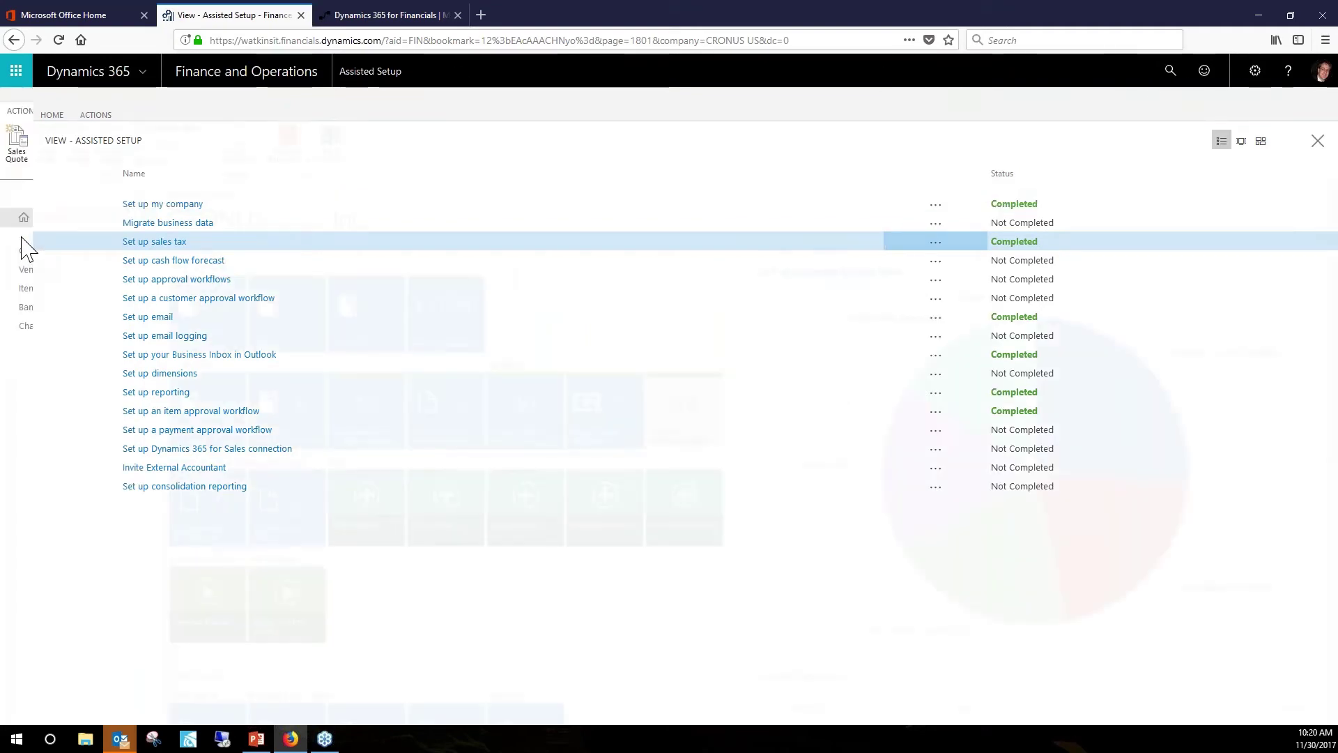
pyautogui.click(1170, 75)
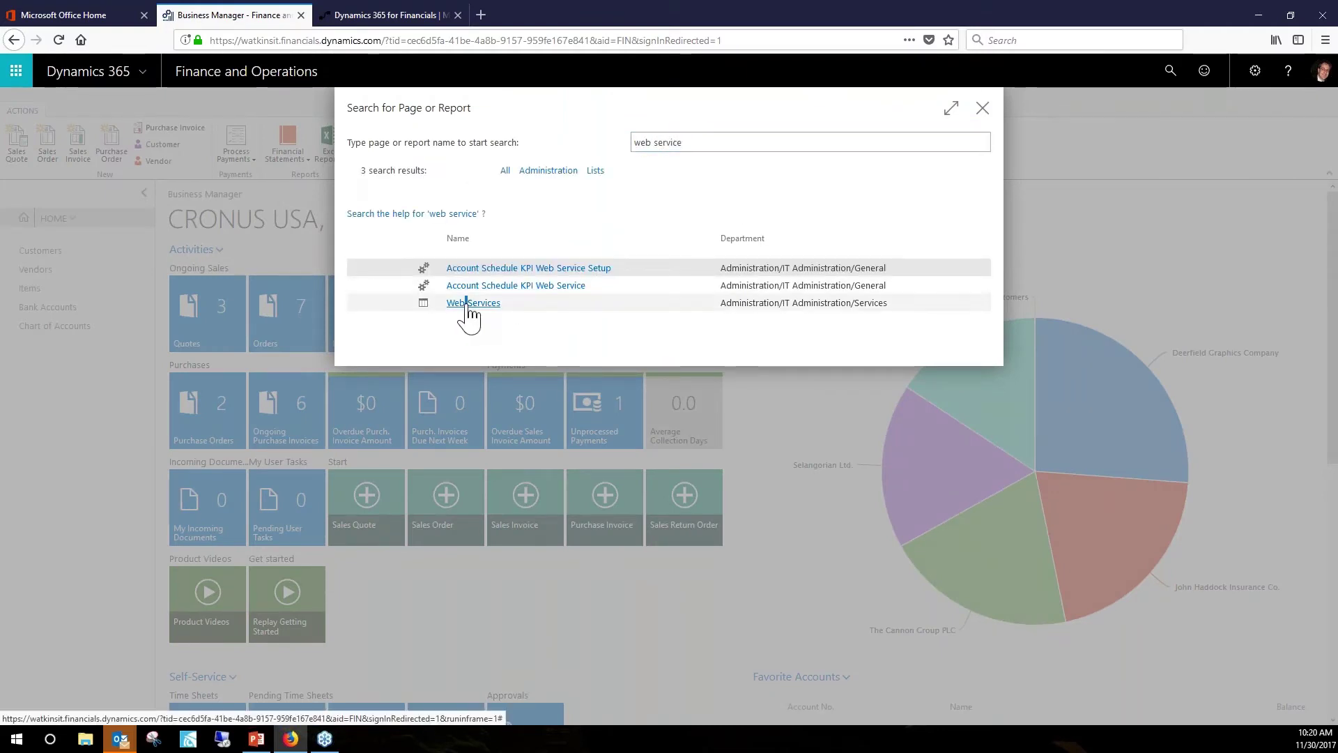
pyautogui.click(467, 302)
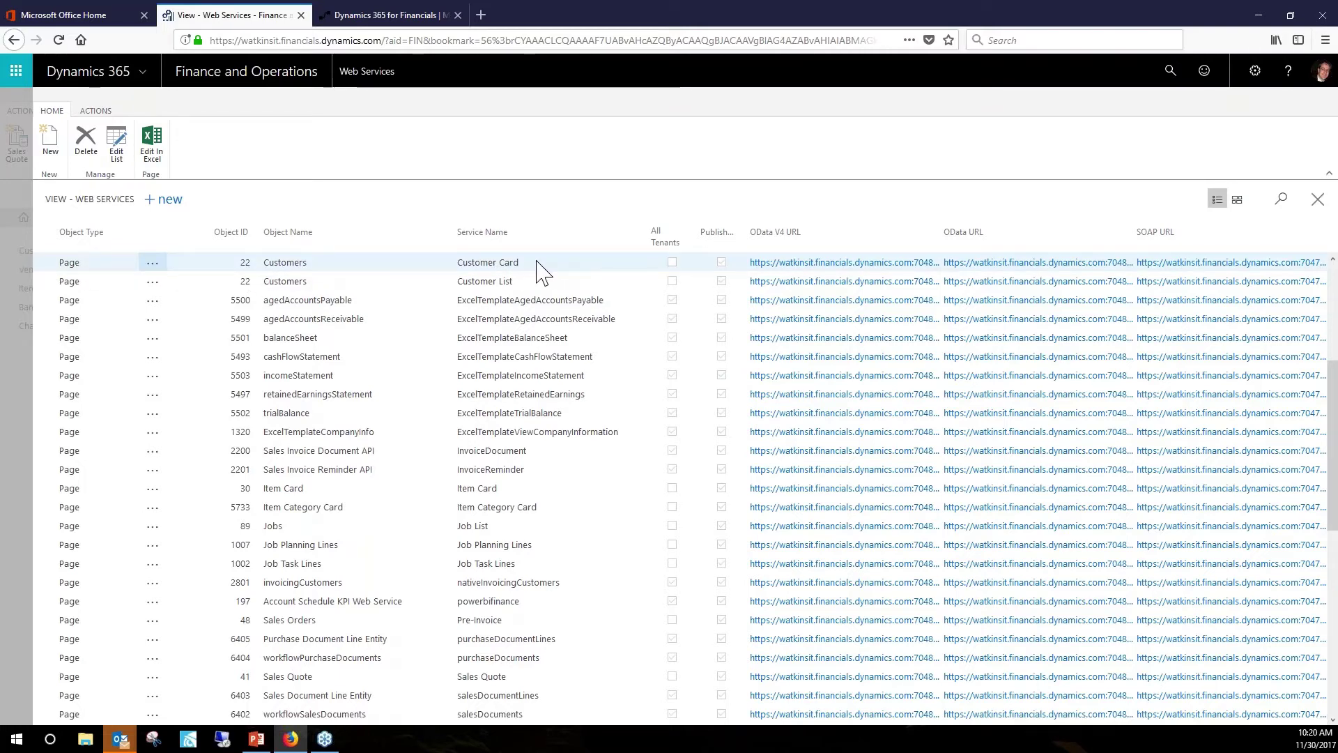
pyautogui.click(1316, 200)
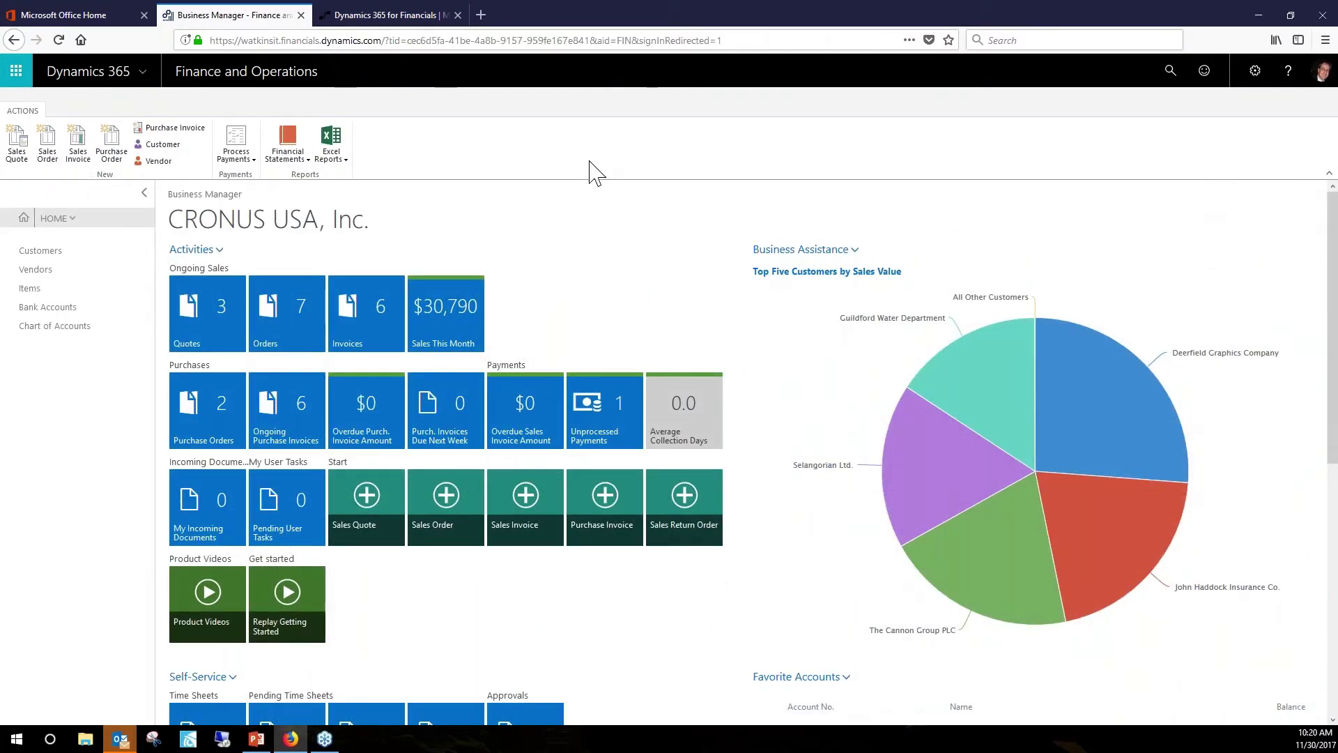
pyautogui.click(16, 74)
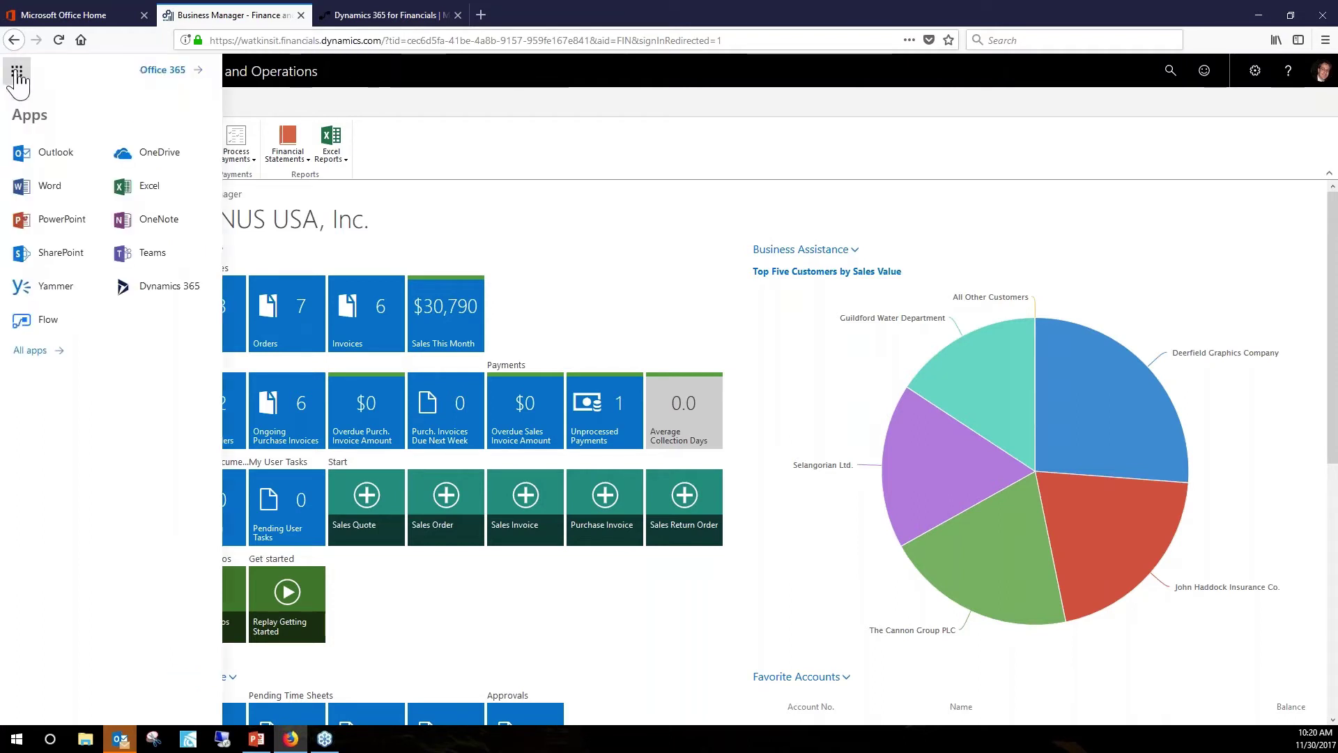
# Launch Microsoft Flow from the app launcher and start a new flow from blank.
pyautogui.click(46, 322)
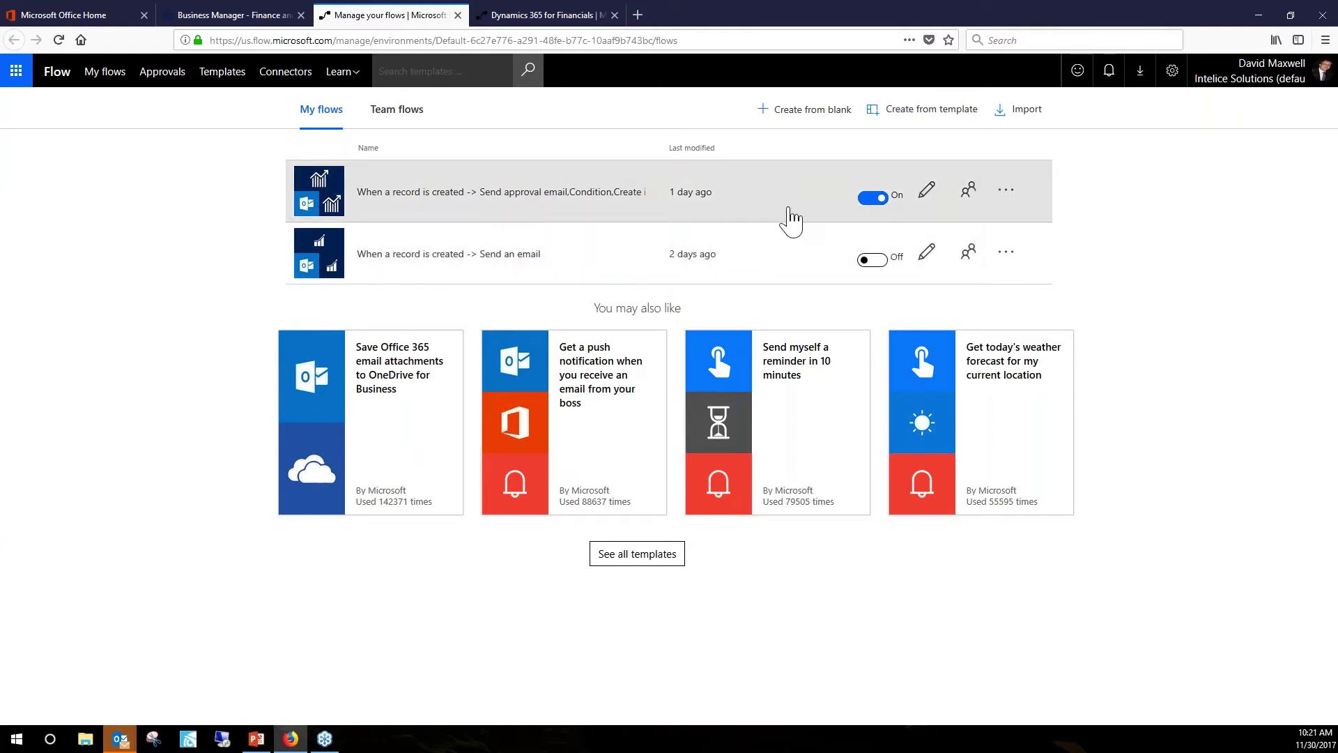
pyautogui.click(806, 118)
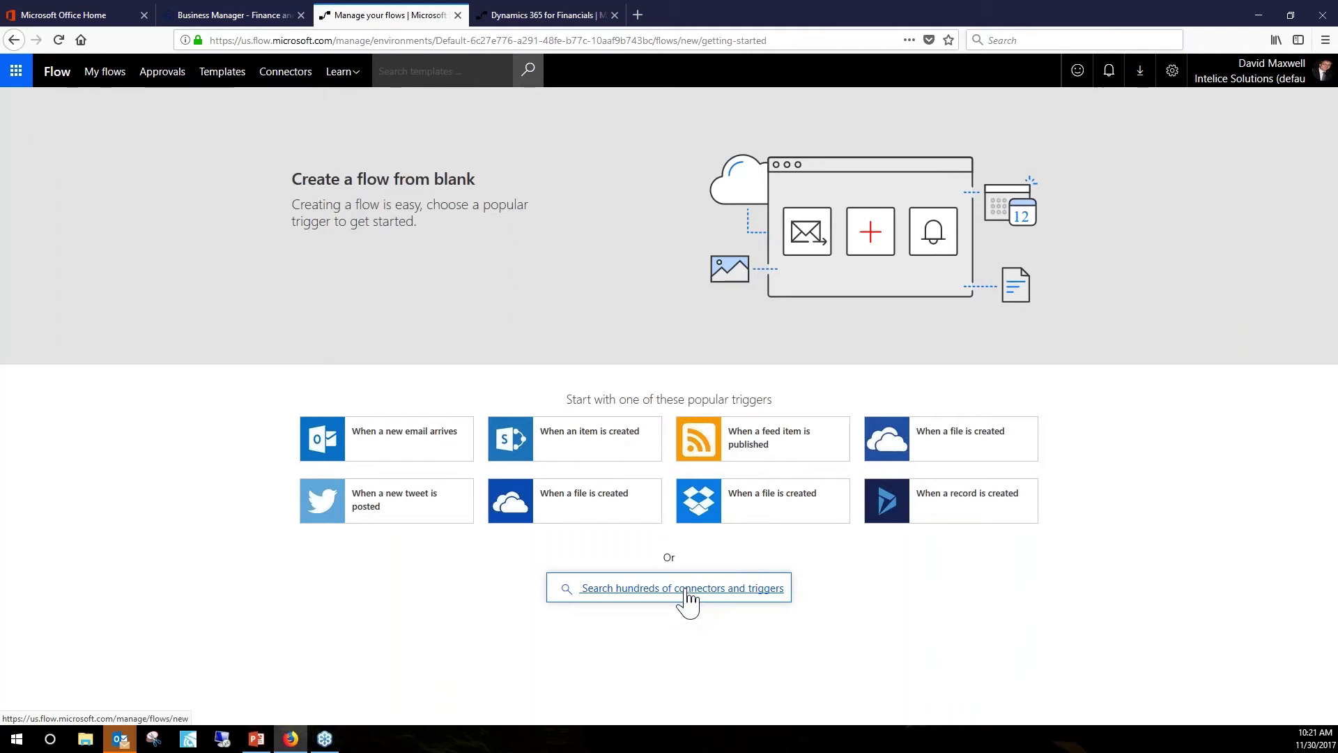
# Choose the Dynamics 365 for Financials 'When a record is created' trigger from the connector search.
pyautogui.click(688, 600)
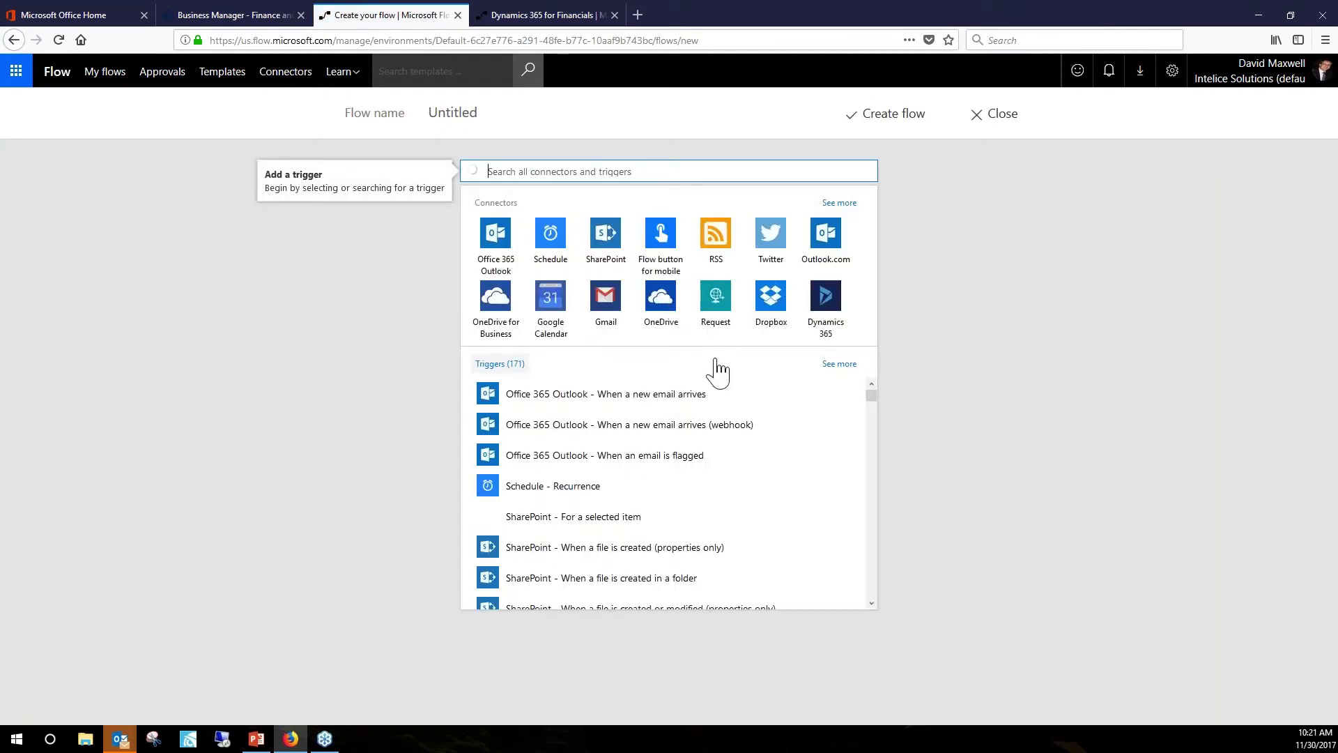
pyautogui.scroll(-15, 600, 466)
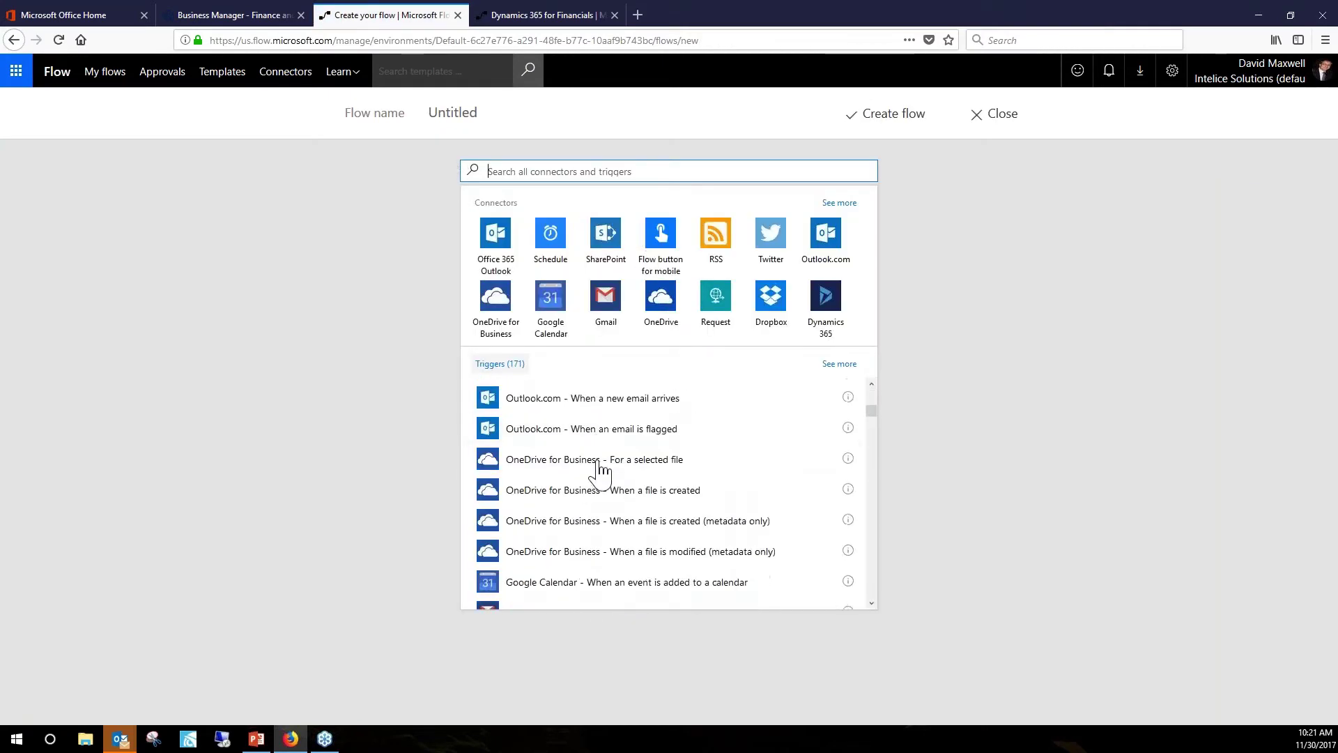
pyautogui.scroll(-20, 604, 473)
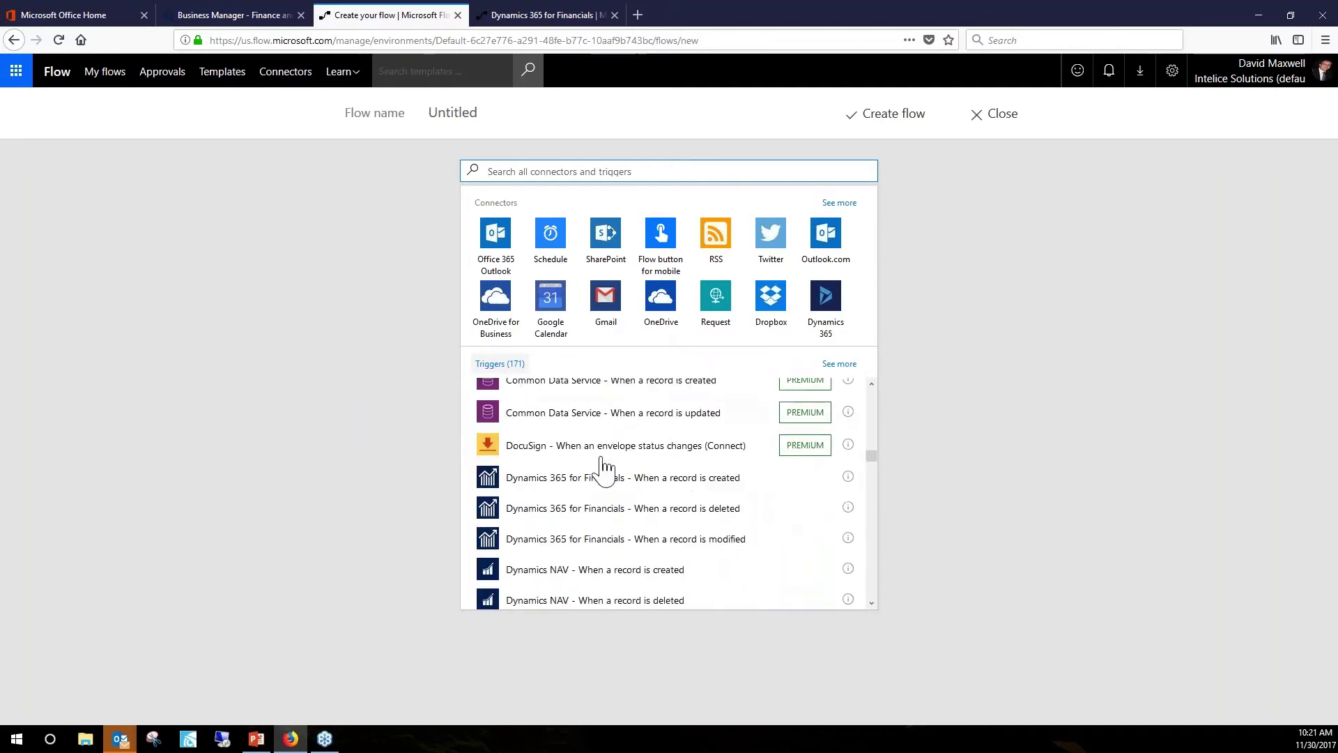
pyautogui.scroll(-2, 604, 465)
pyautogui.scroll(2, 575, 497)
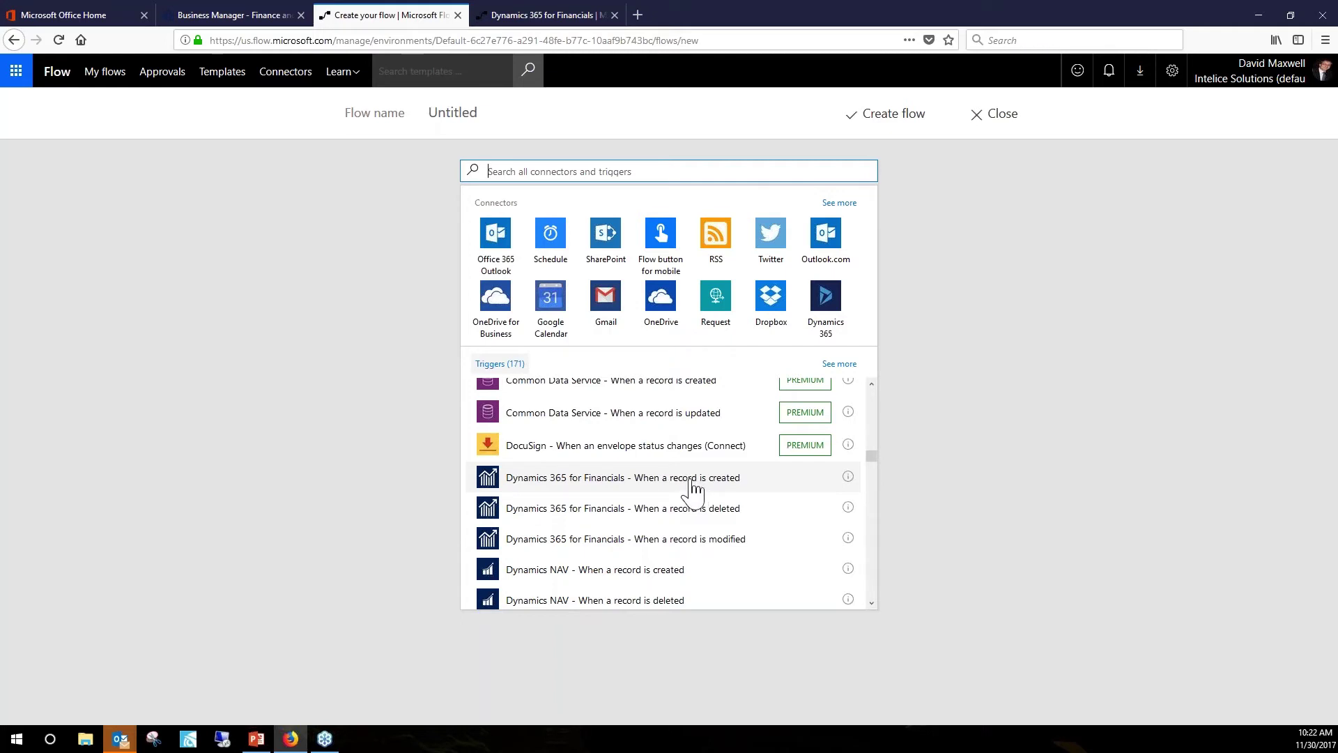
pyautogui.click(642, 488)
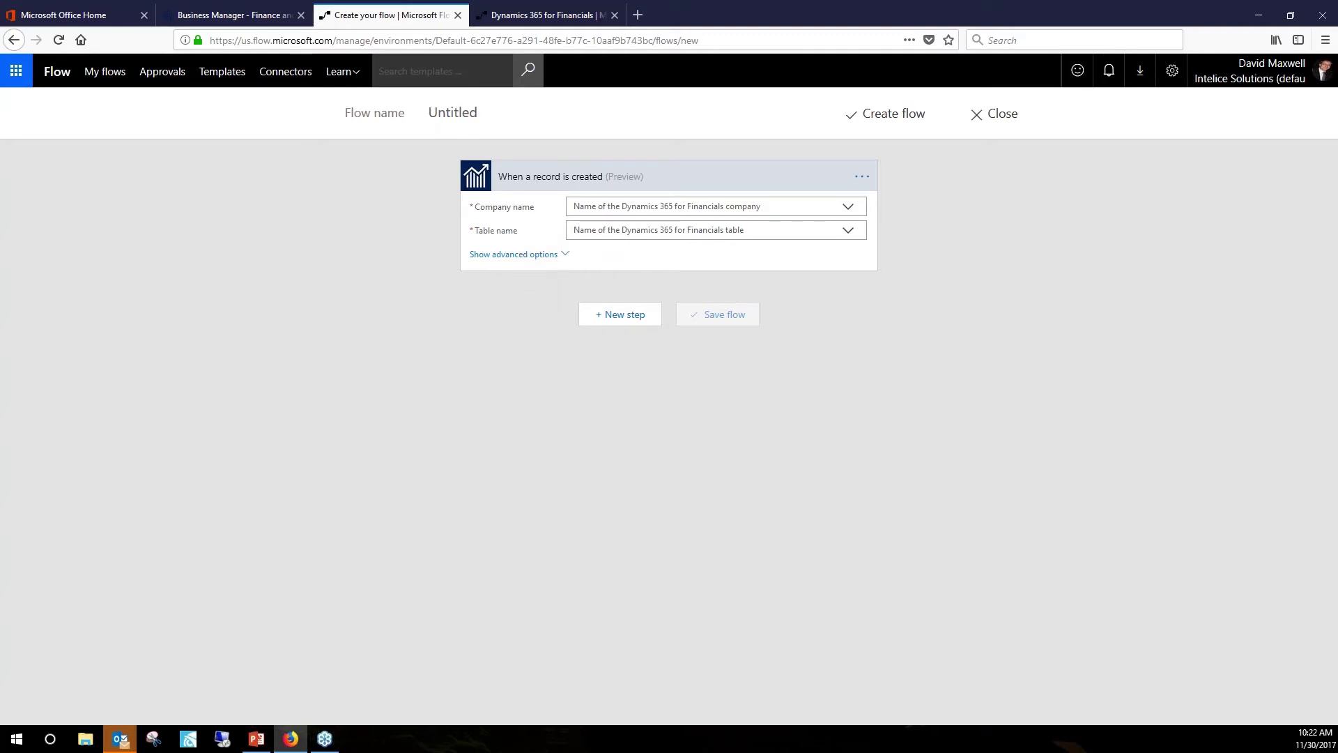
# Point the trigger at company CRONUS USA, Inc. and table Customer_Card.
pyautogui.click(850, 209)
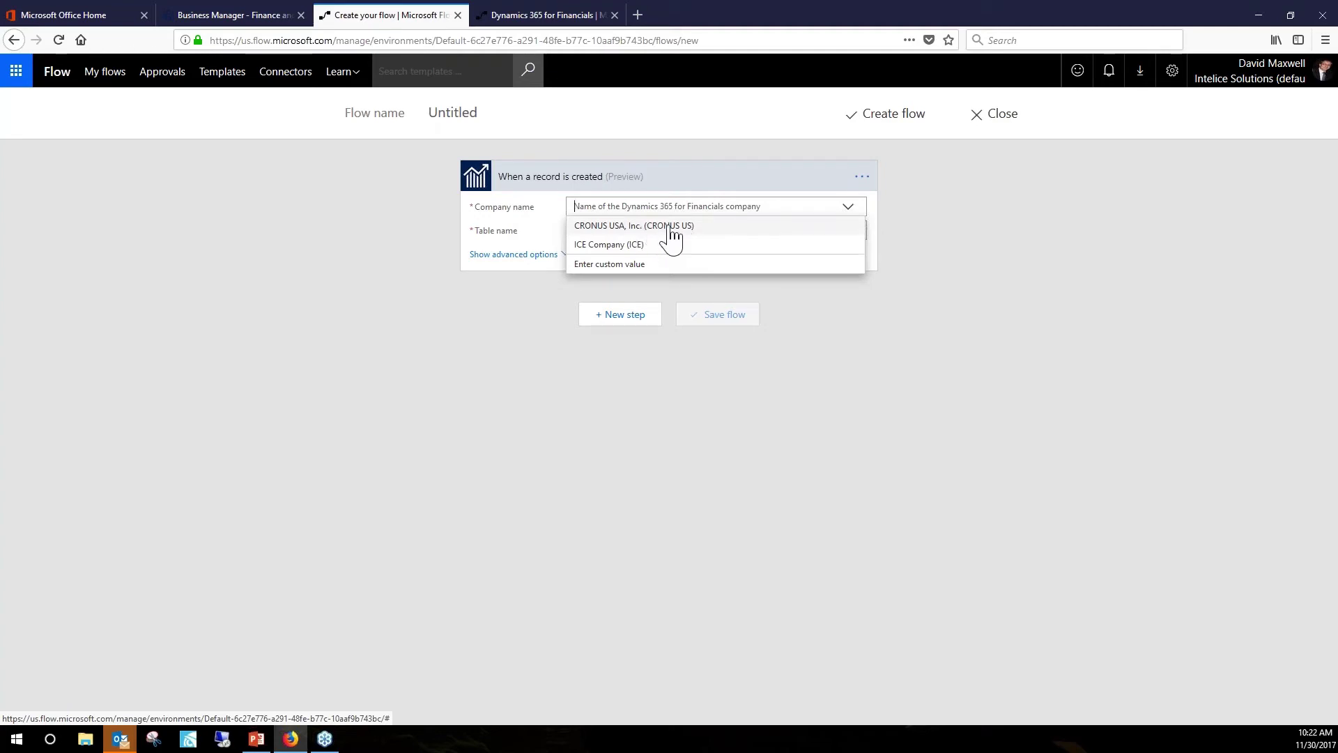
pyautogui.click(671, 230)
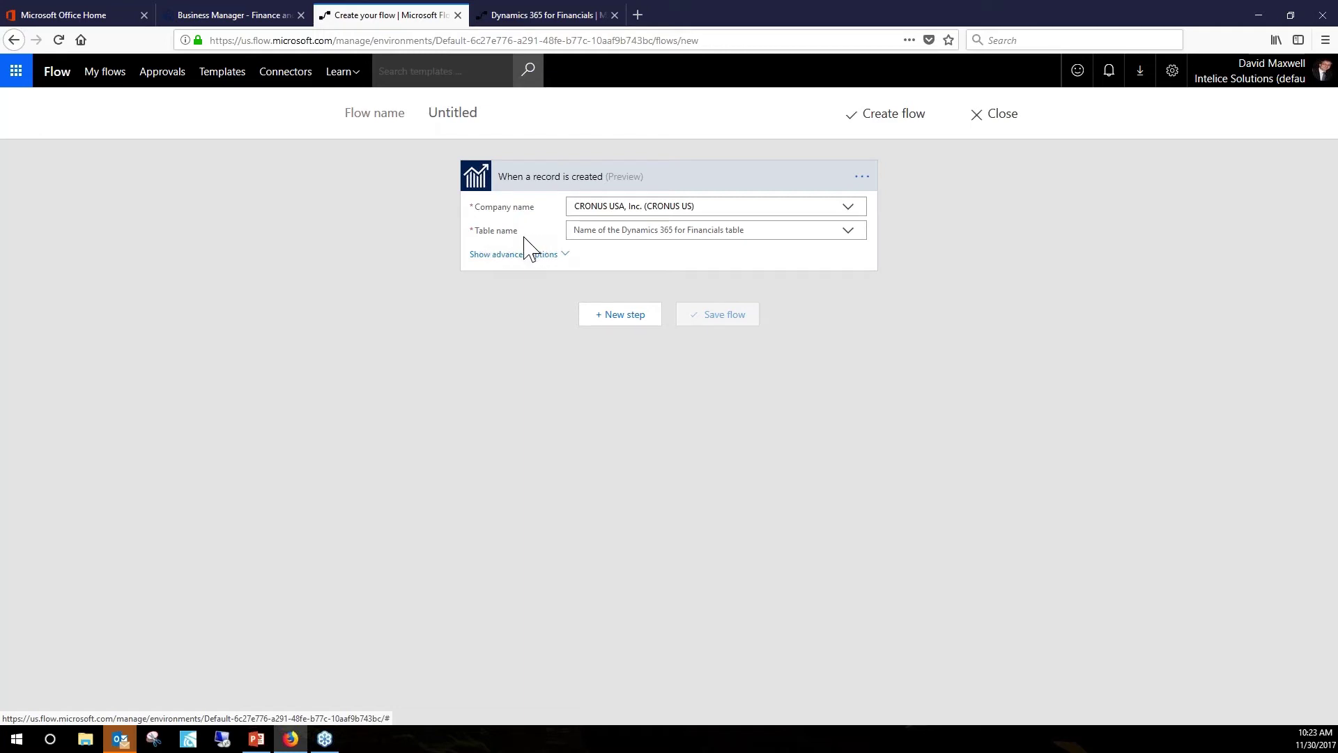
pyautogui.click(849, 237)
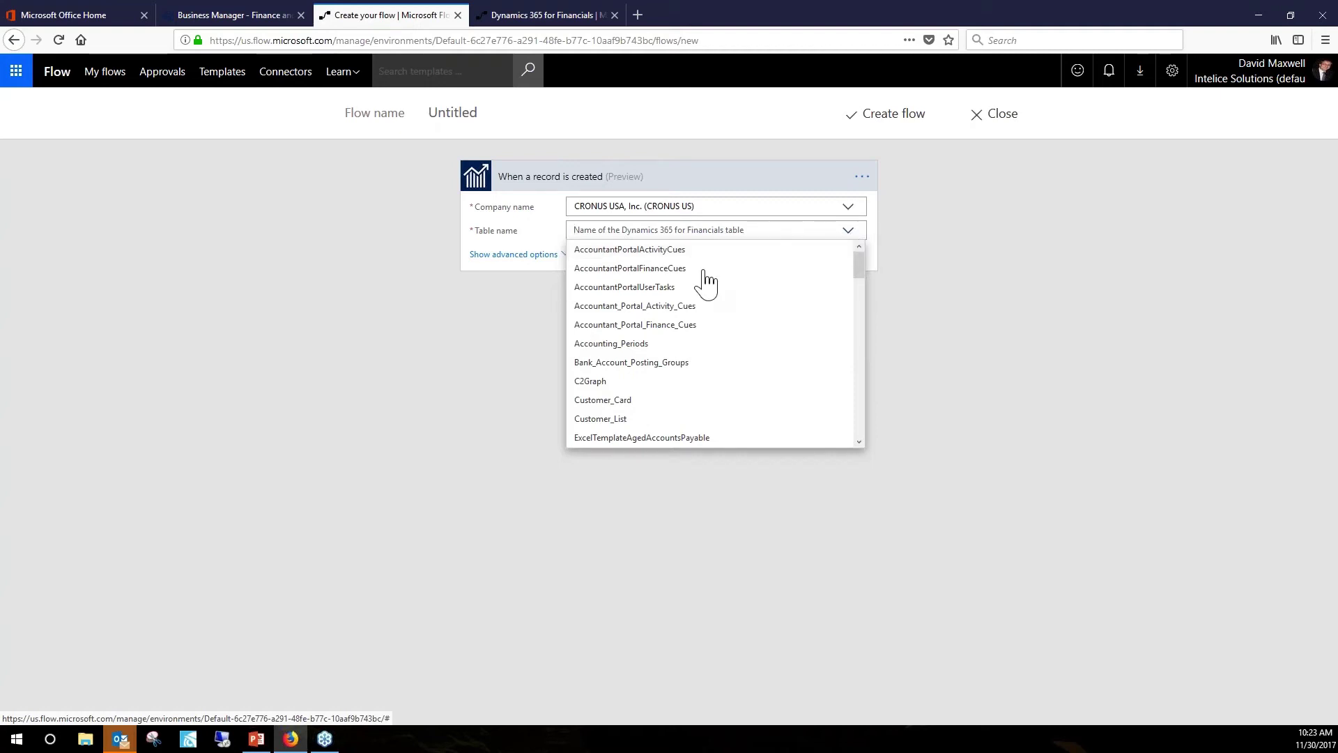
pyautogui.click(628, 403)
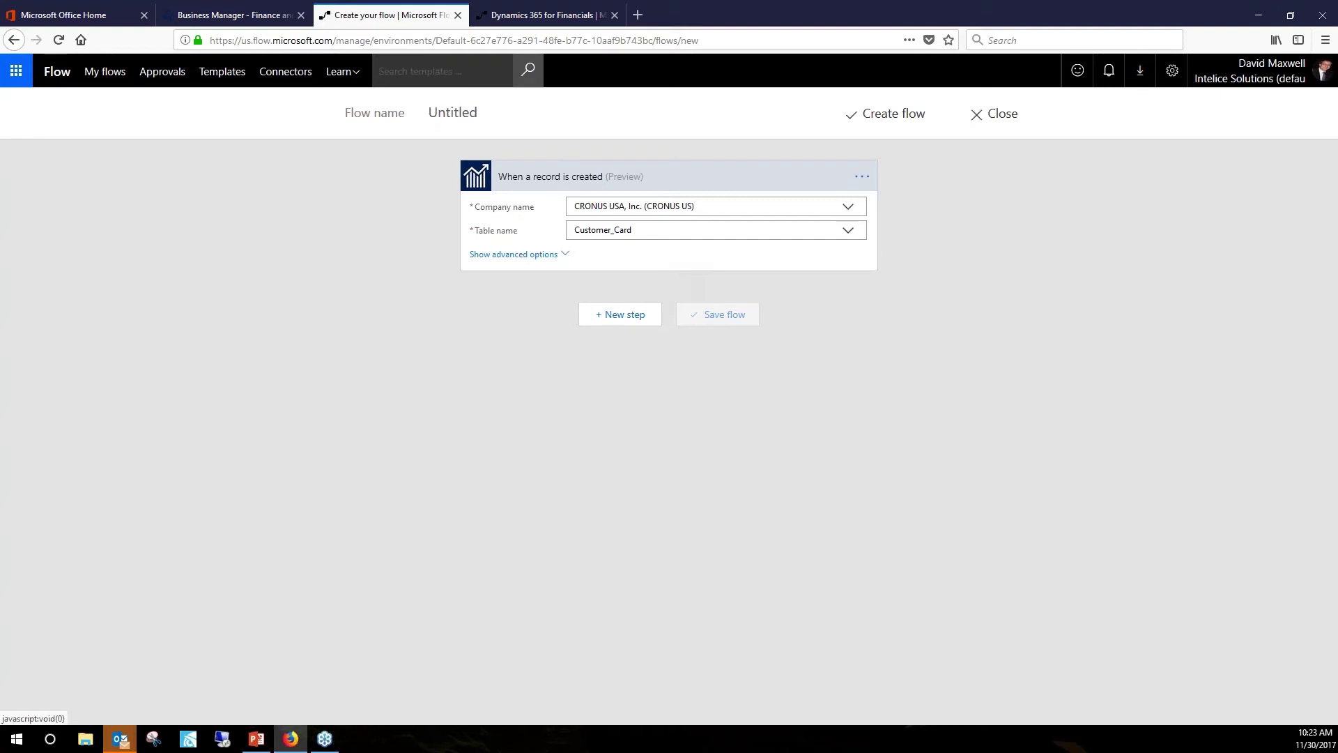
# Show and hide the trigger's advanced options, then add a new step.
pyautogui.click(564, 255)
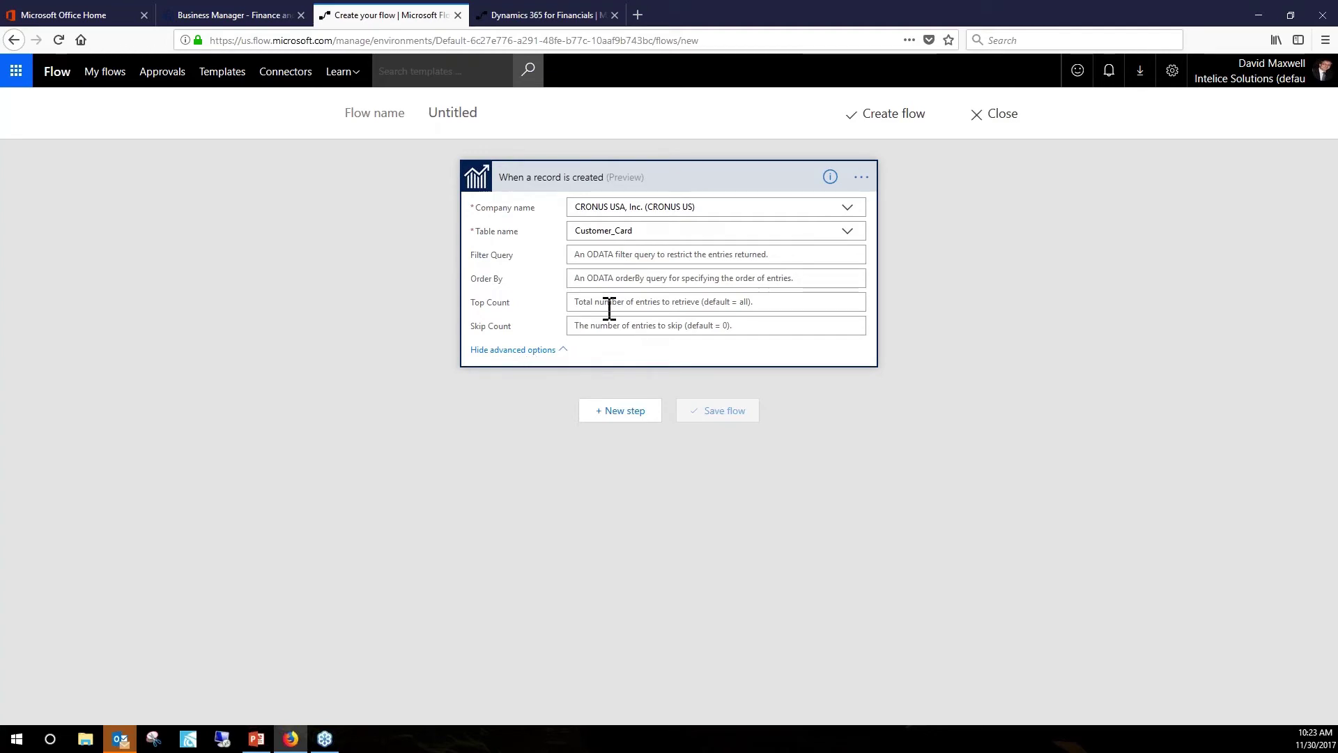
pyautogui.click(561, 351)
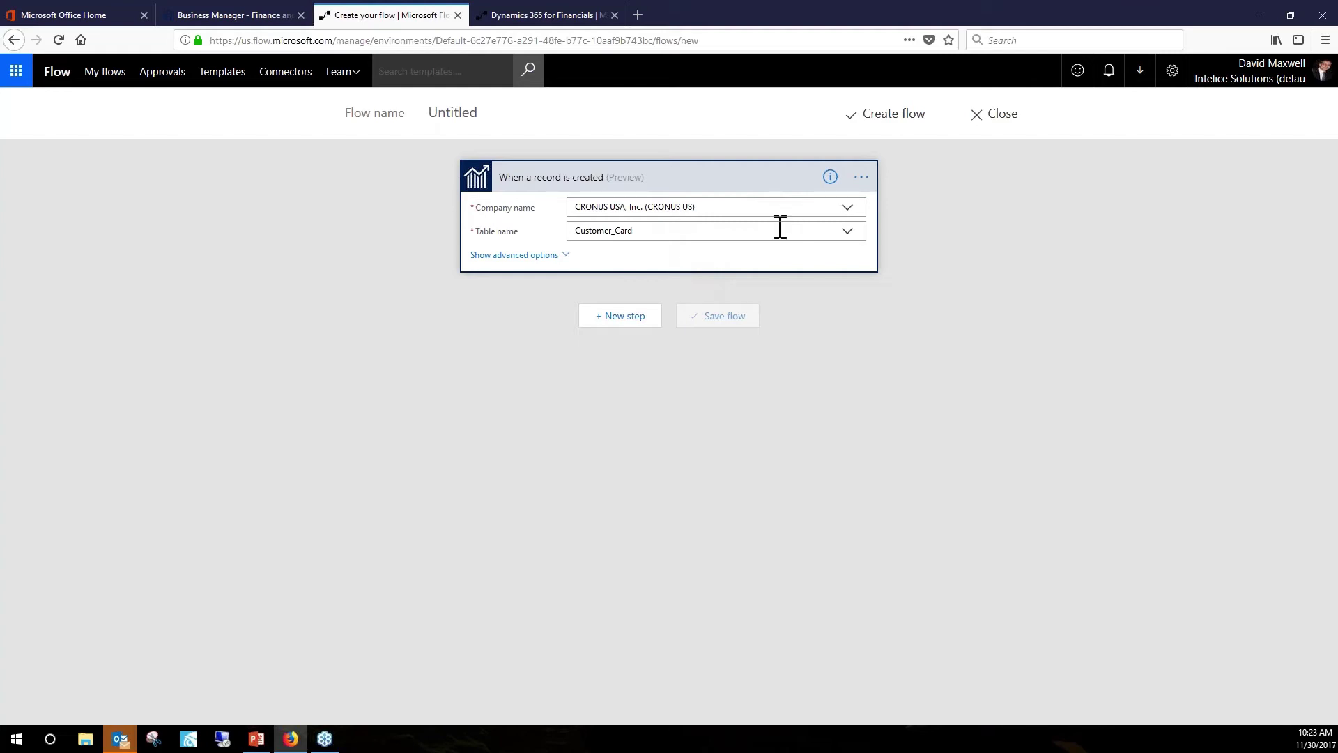
pyautogui.click(631, 322)
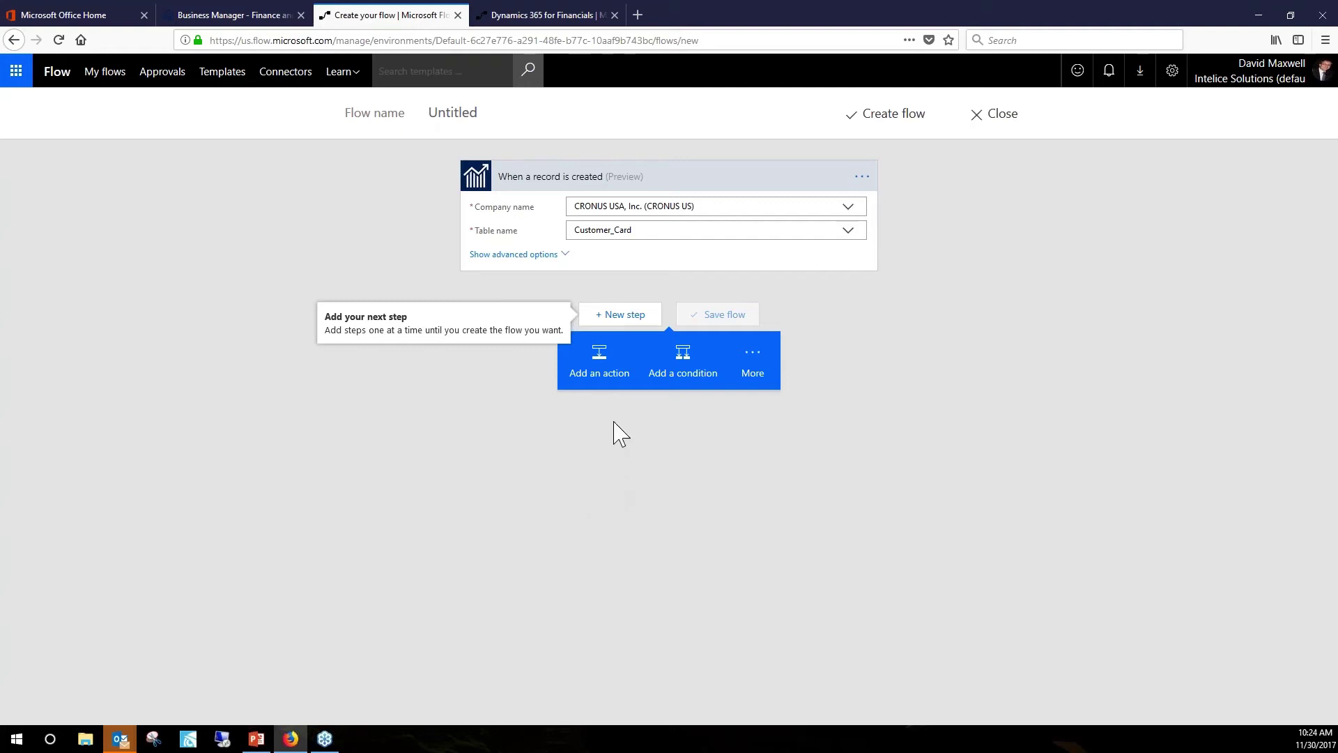
# Add an Office 365 Outlook Create contact action with Folder id set to Contacts.
pyautogui.click(609, 369)
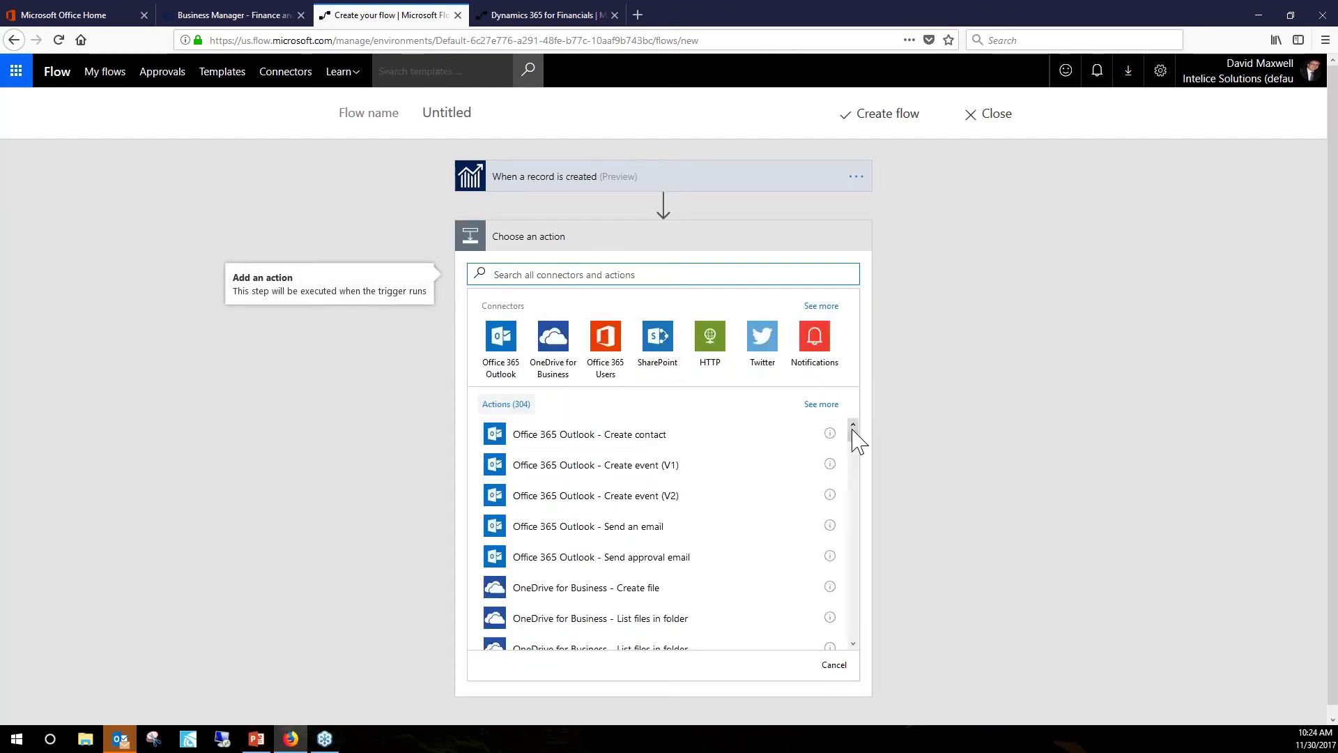
pyautogui.click(630, 435)
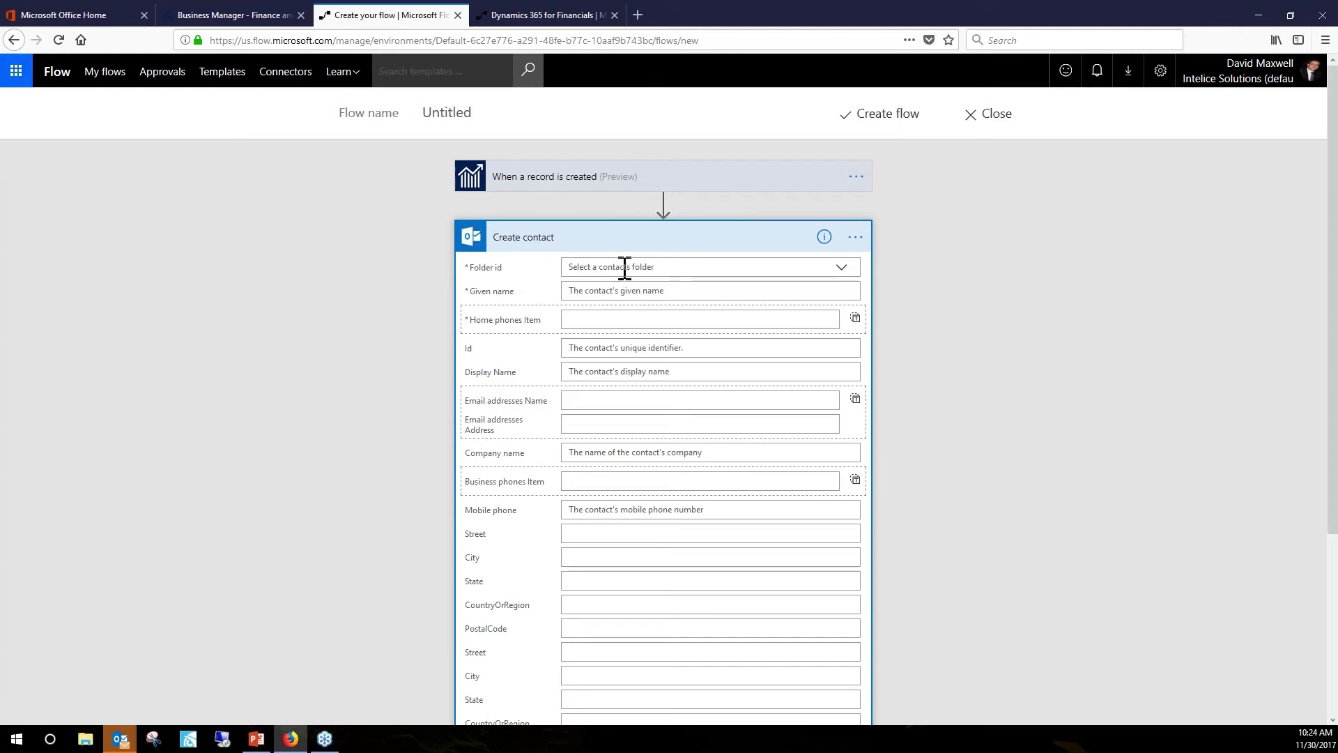
pyautogui.click(625, 268)
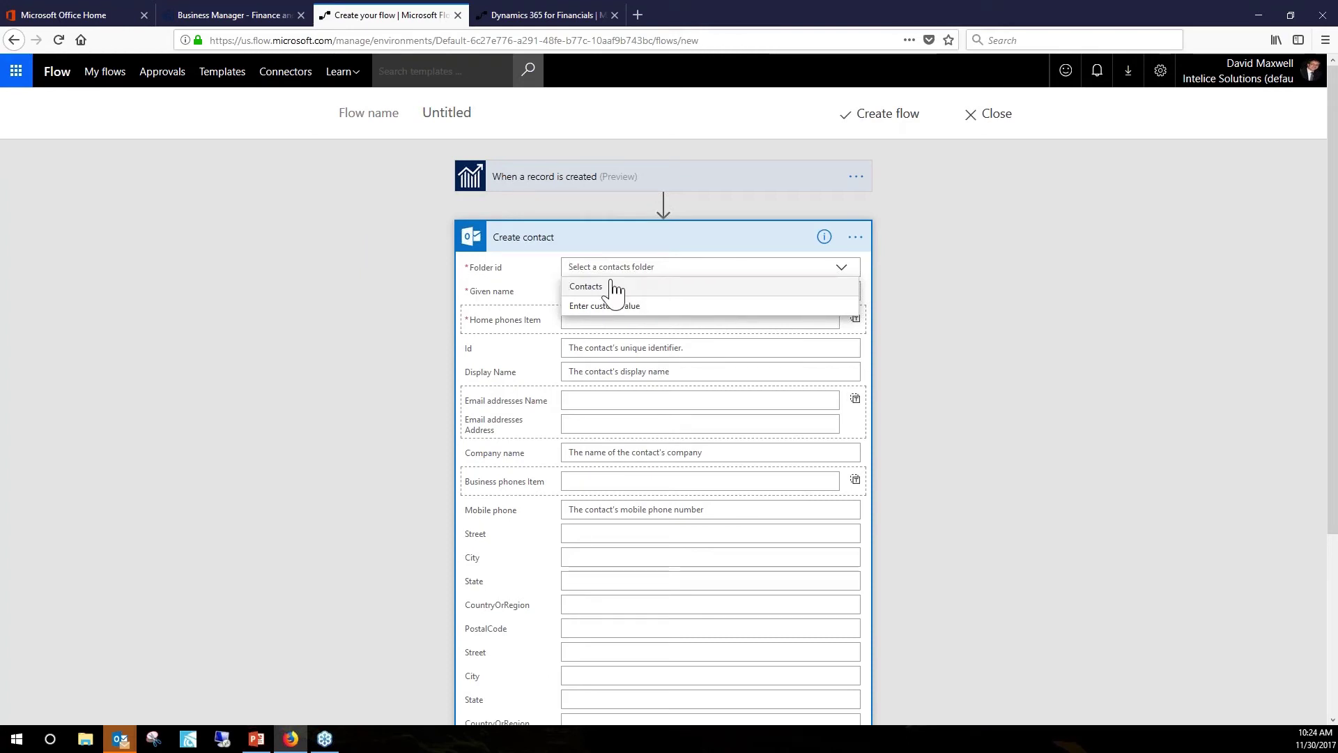
pyautogui.click(583, 288)
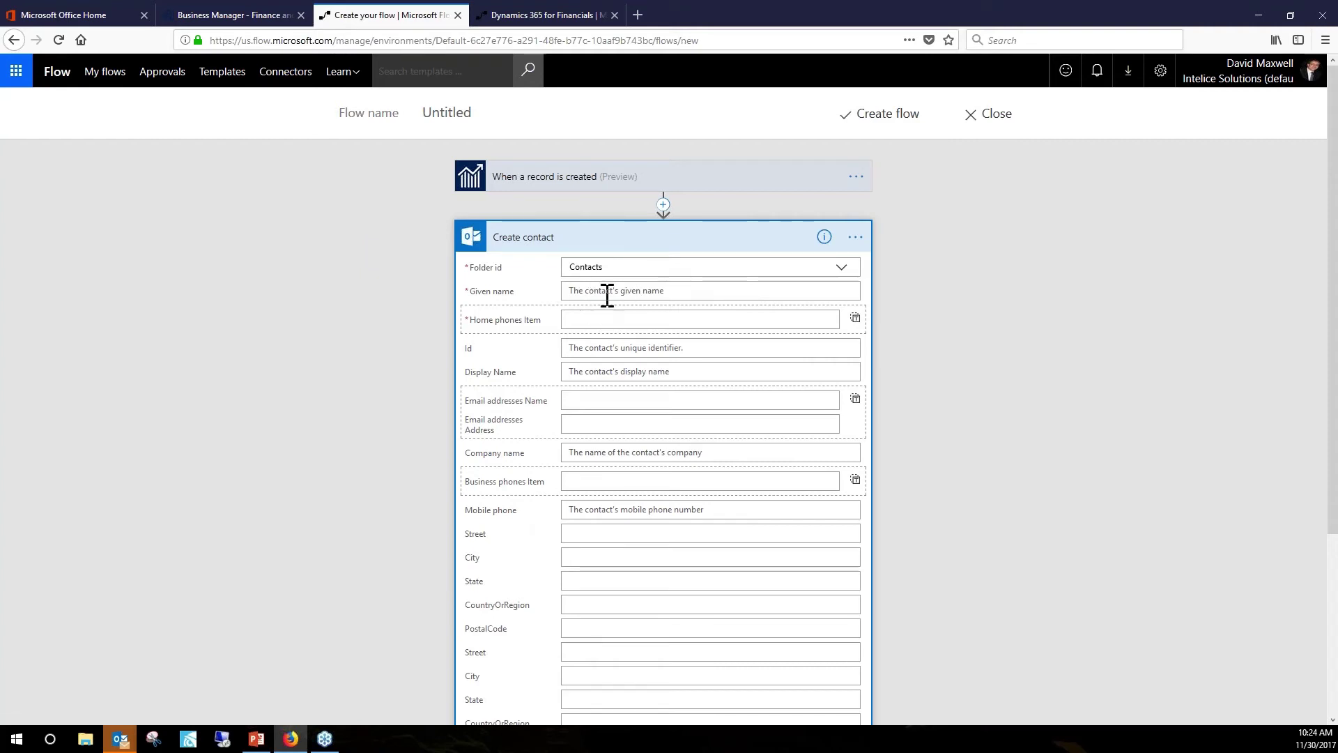
# Map the contact's Given name to the customer's Name.
pyautogui.click(706, 291)
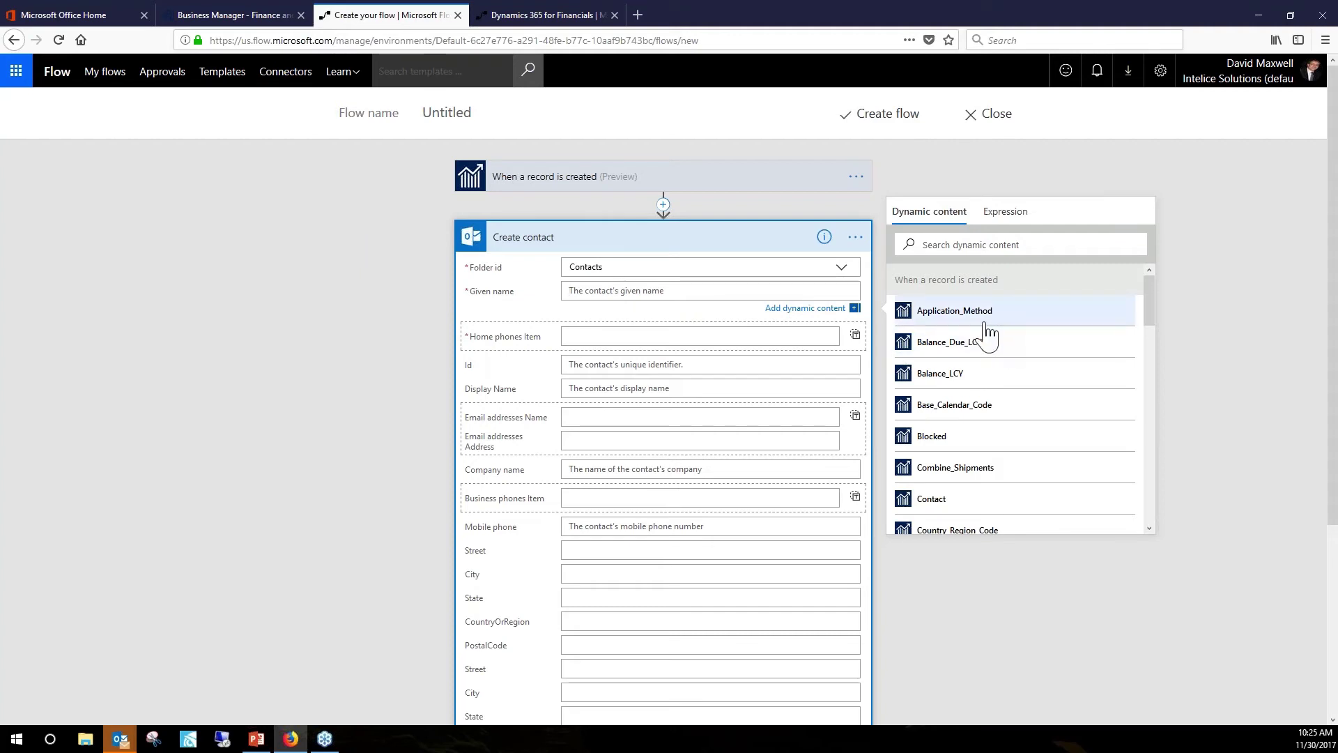
pyautogui.scroll(-5, 977, 439)
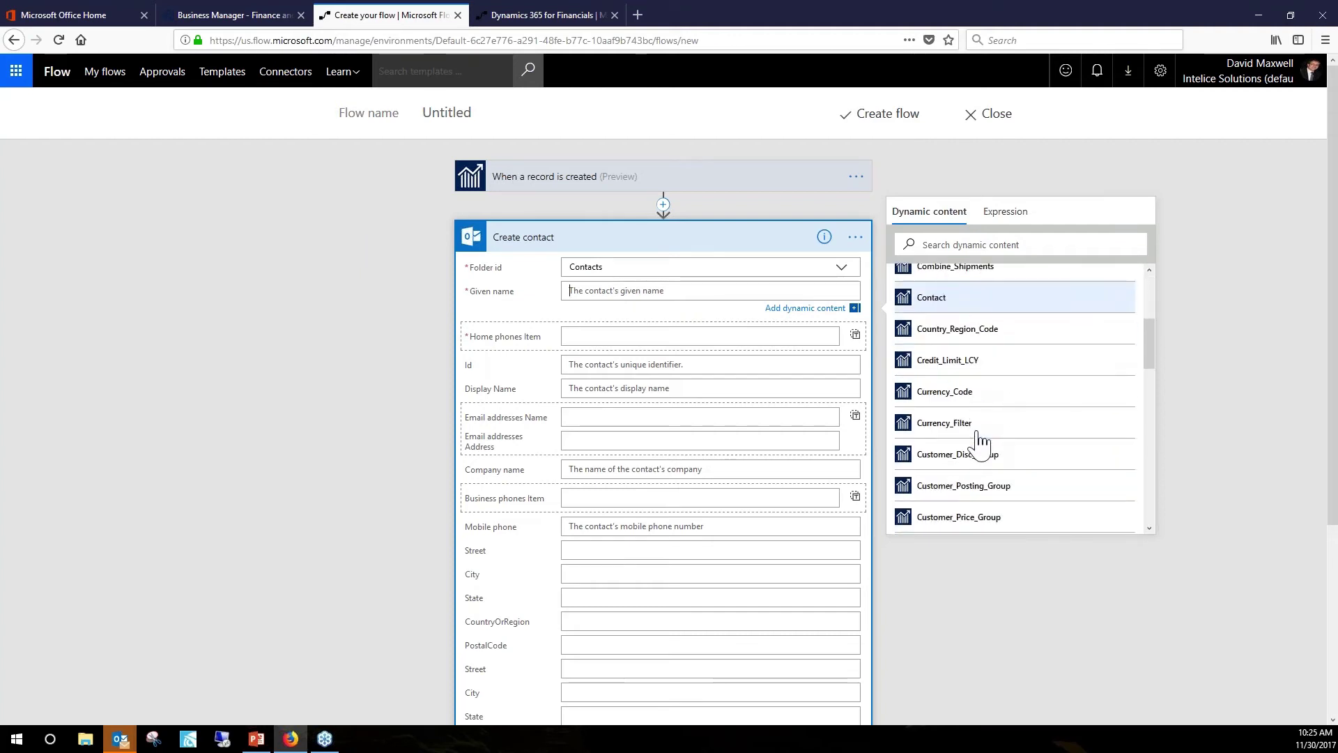
pyautogui.scroll(-4, 951, 447)
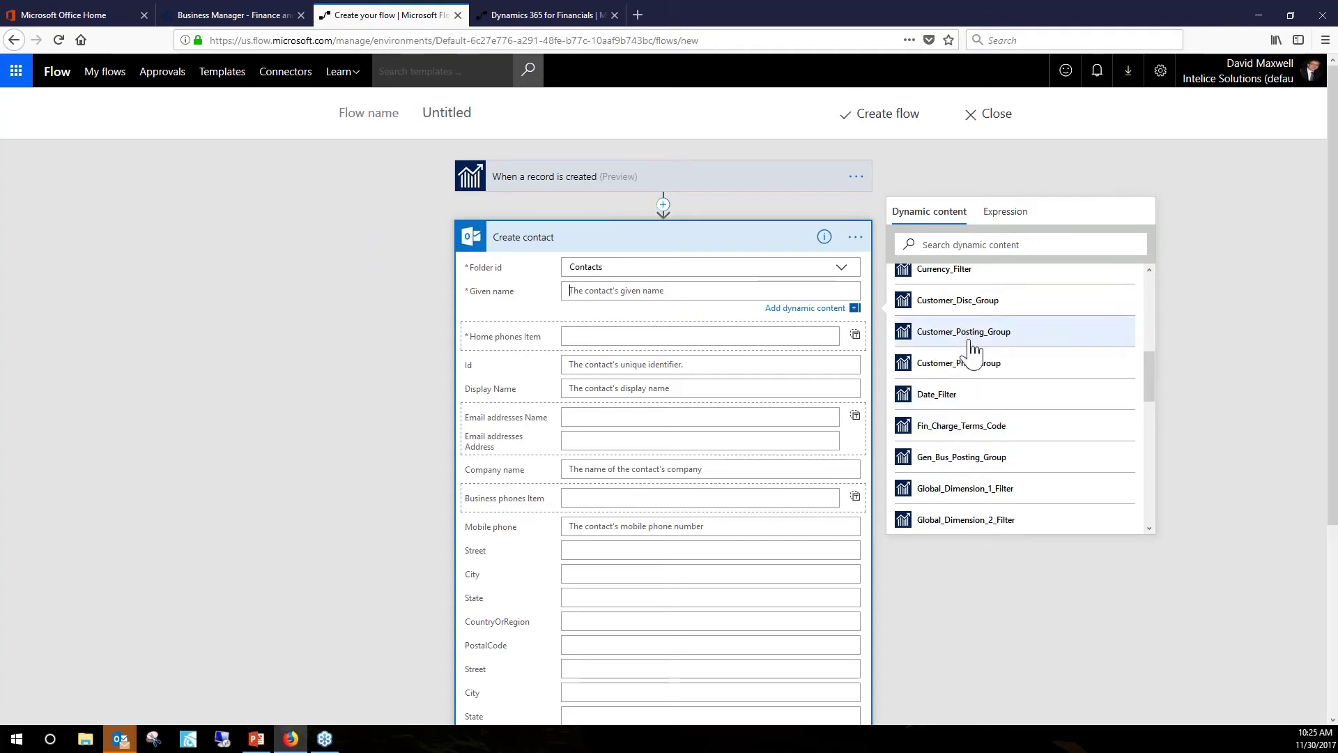
pyautogui.scroll(-2, 971, 349)
pyautogui.scroll(-2, 973, 352)
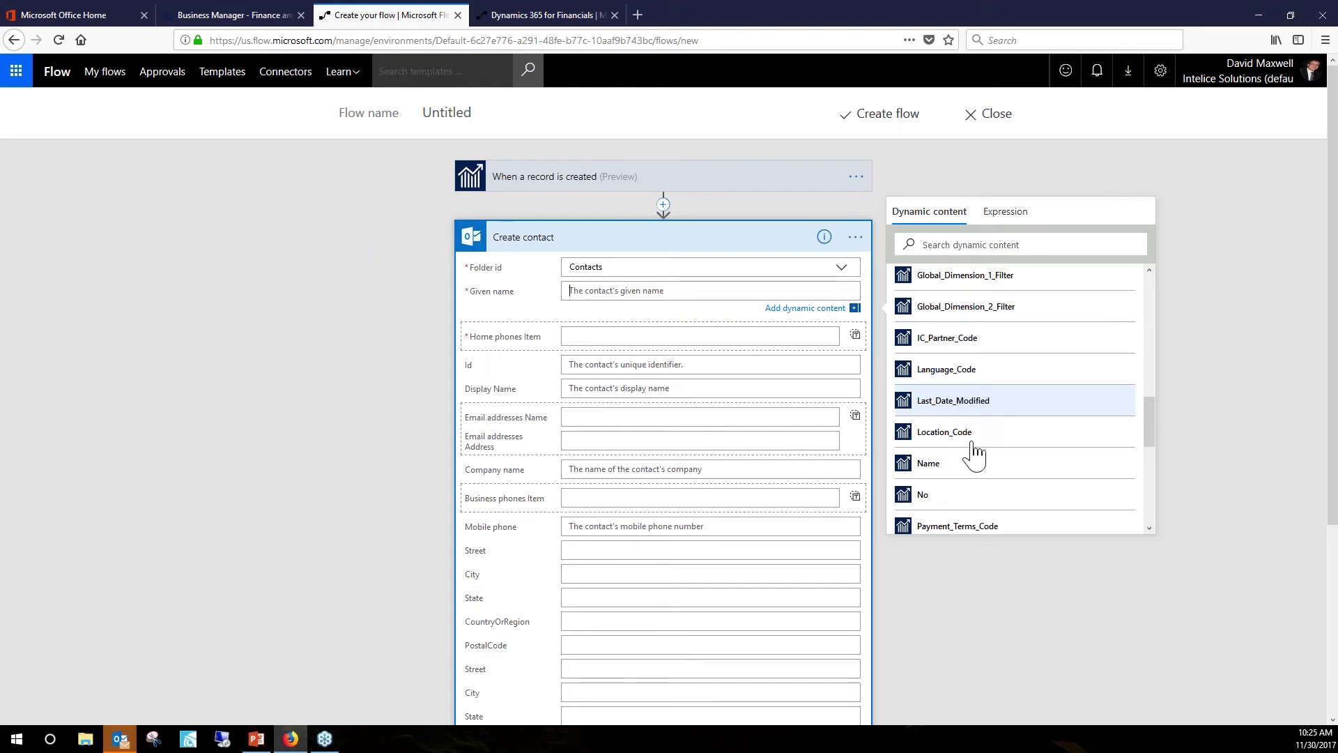
pyautogui.click(937, 466)
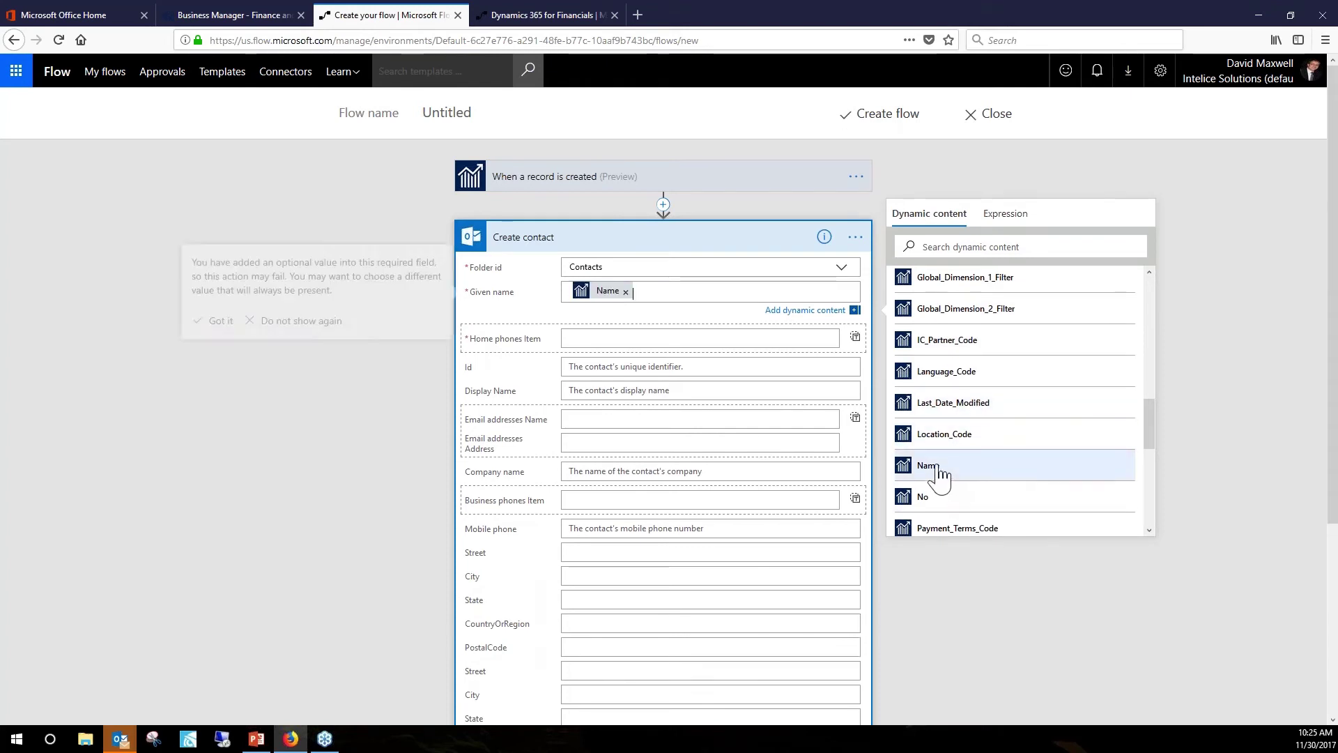
# Map the contact's Home phones Item to the customer's Phone_No.
pyautogui.click(607, 340)
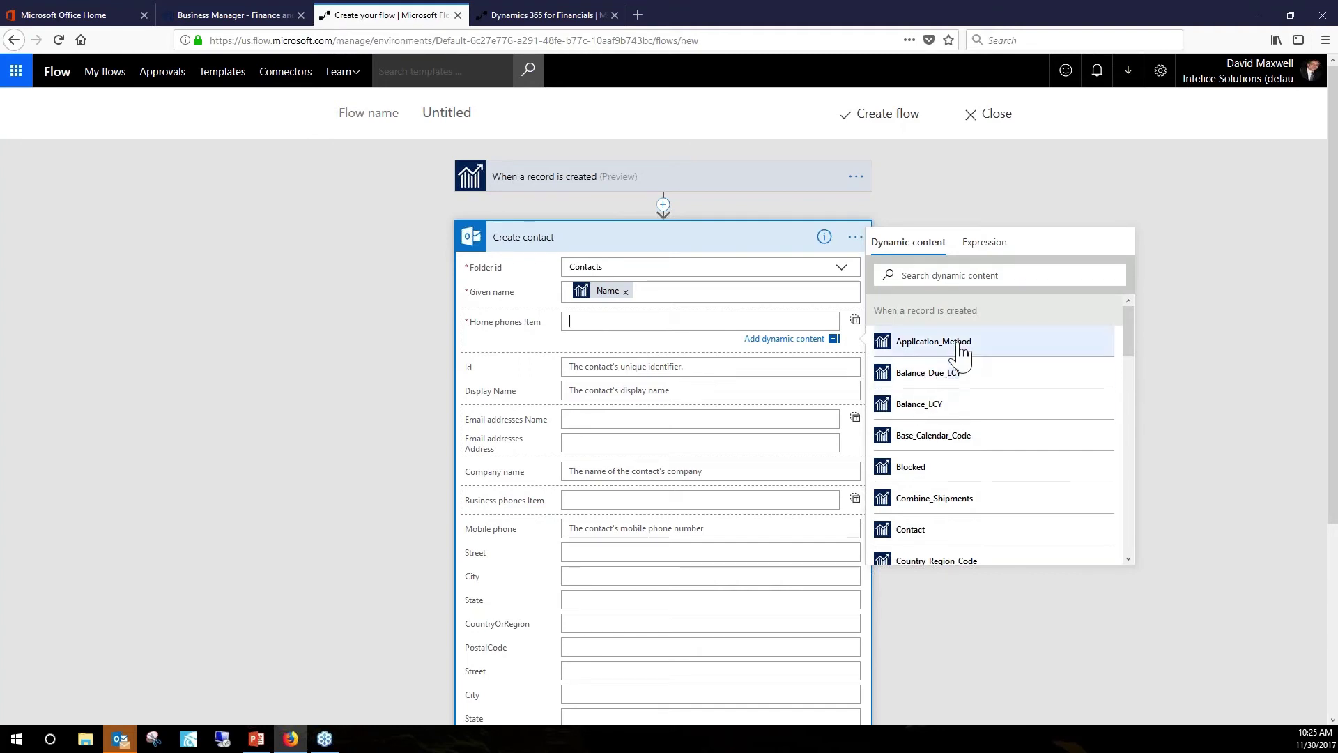
pyautogui.scroll(-2, 963, 380)
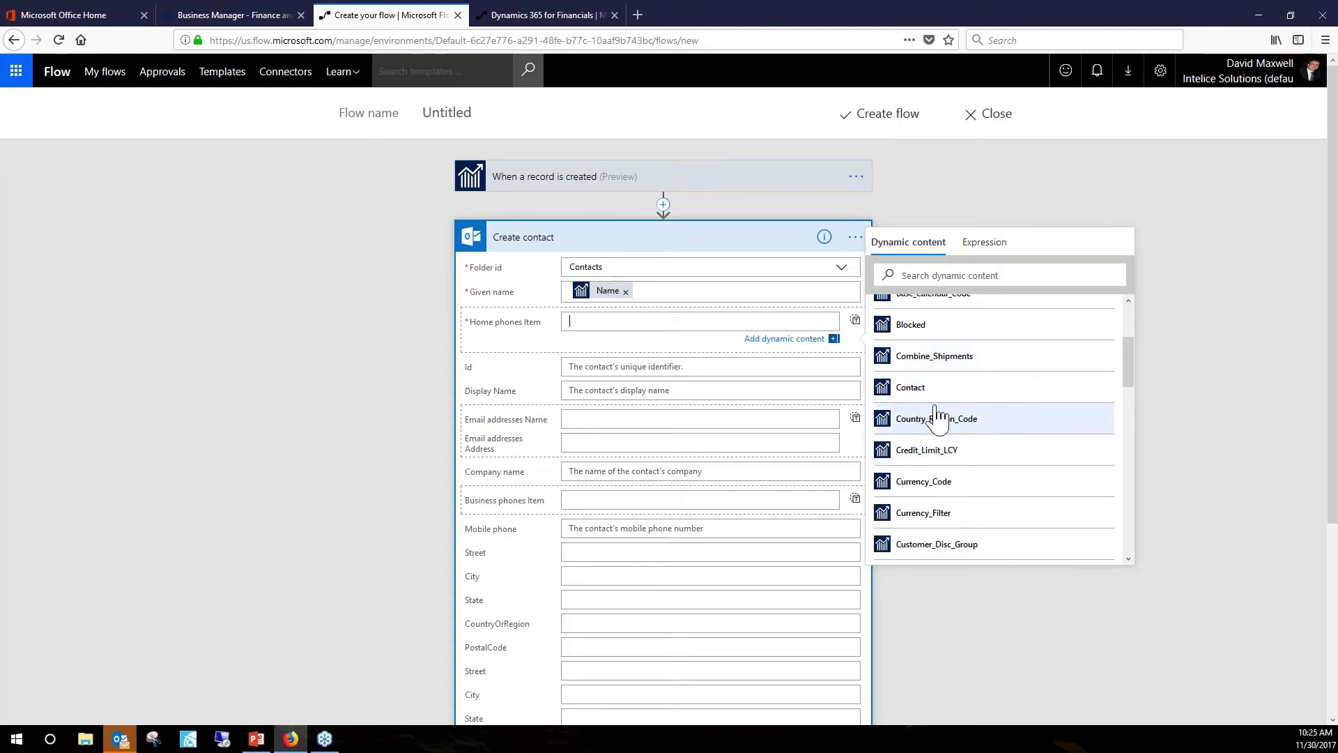
pyautogui.scroll(-7, 942, 415)
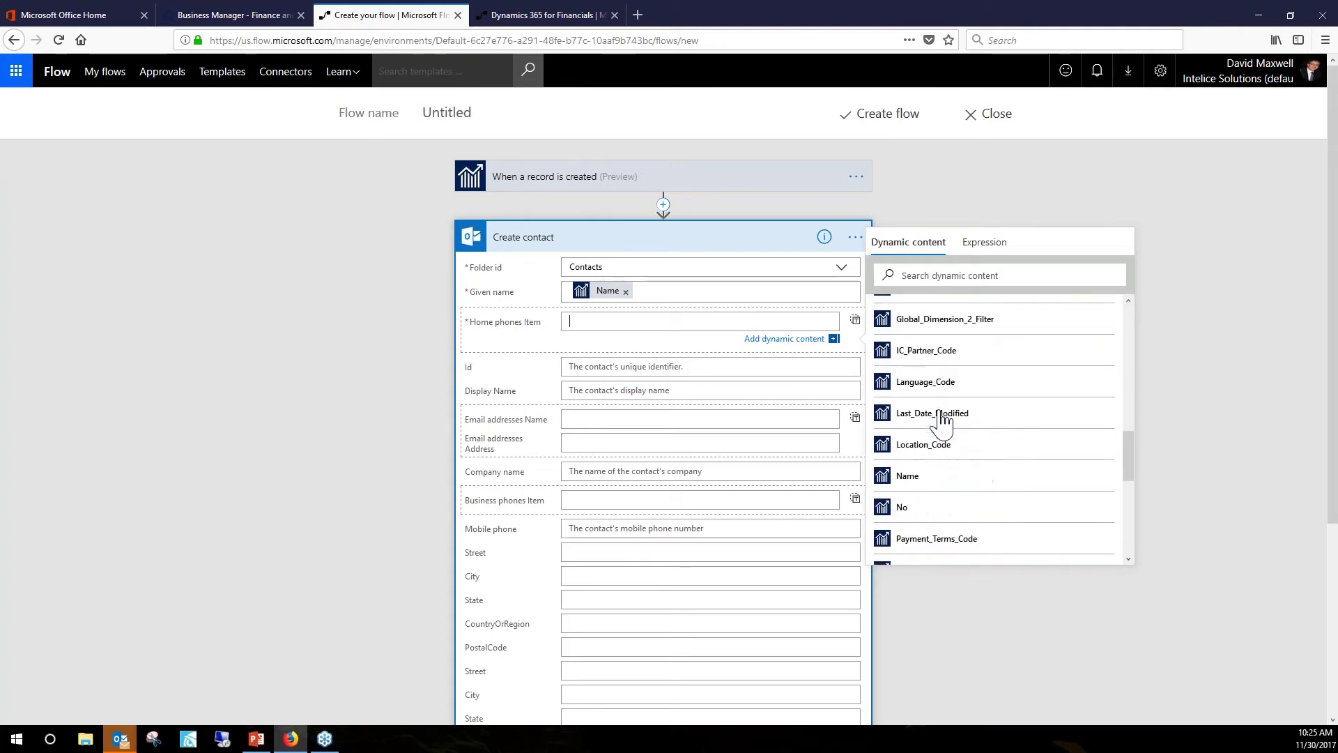
pyautogui.scroll(-2, 943, 419)
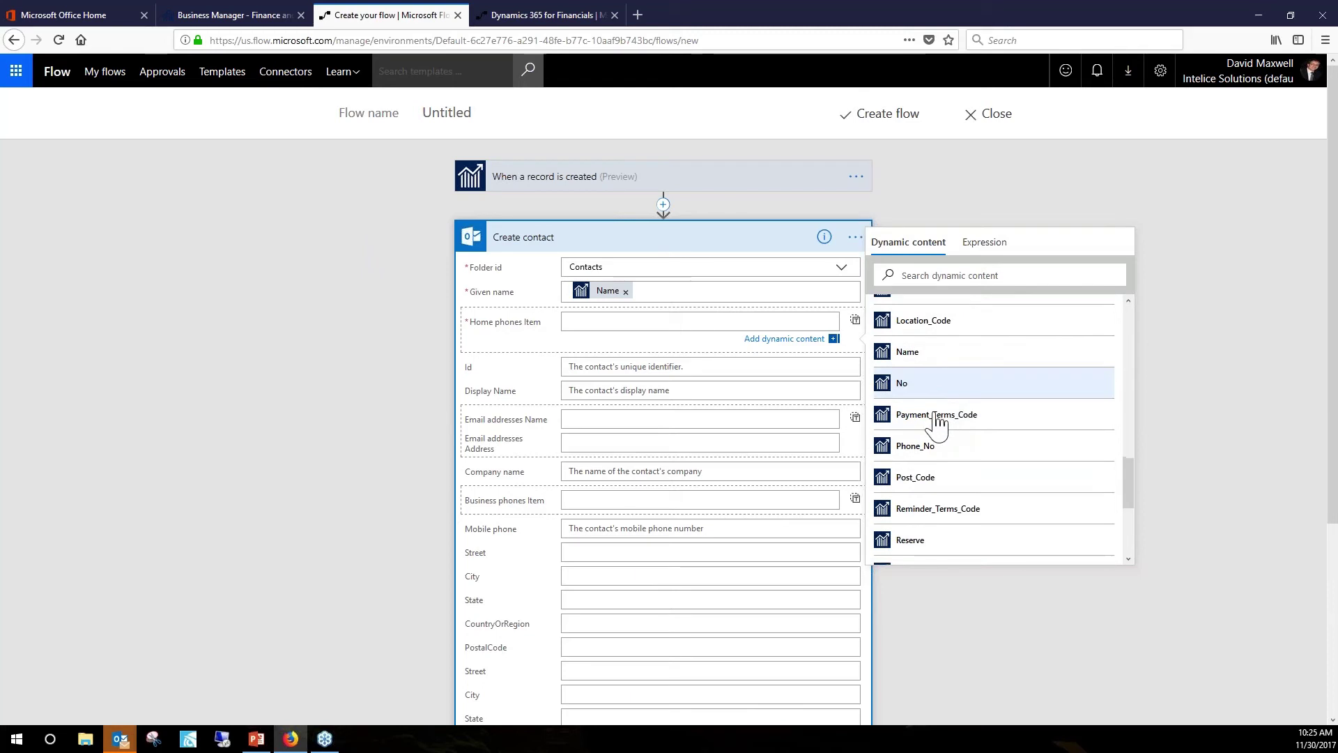
pyautogui.click(919, 450)
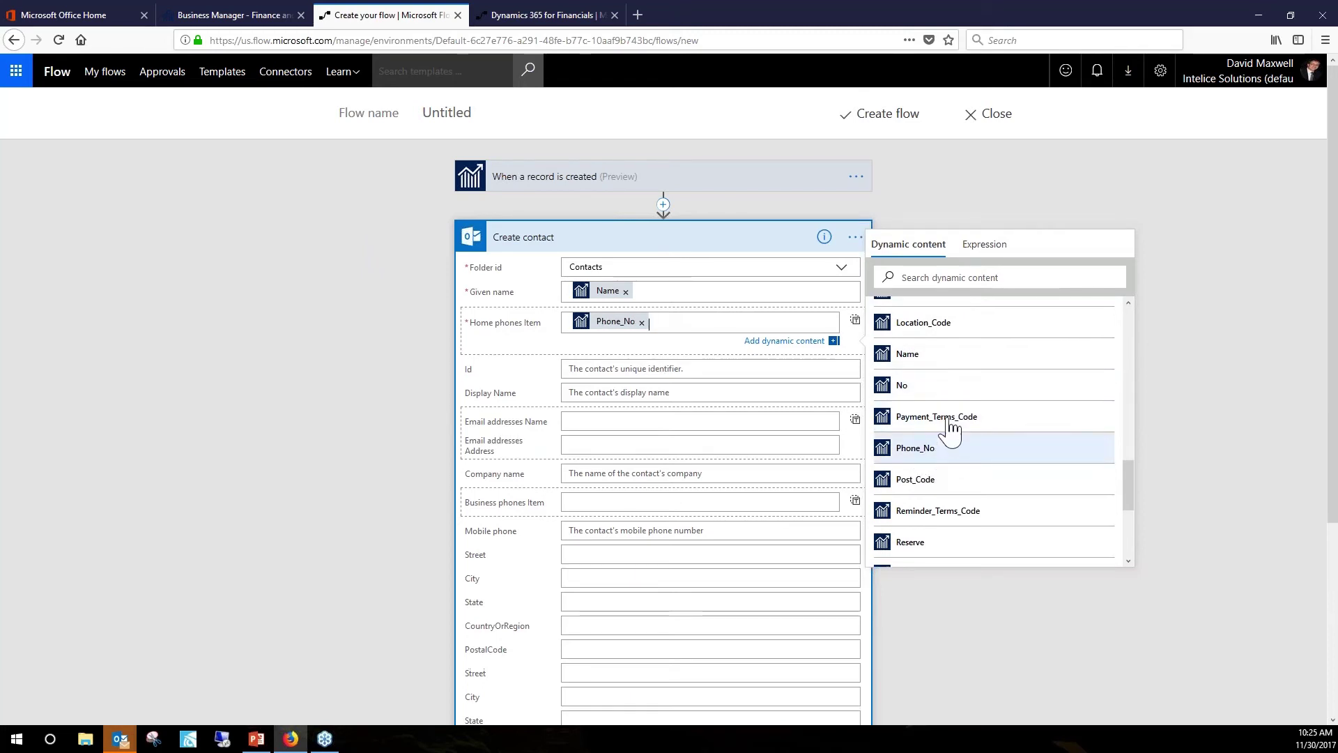
# Map the contact's Id to the customer's No.
pyautogui.click(599, 369)
pyautogui.scroll(-1, 954, 471)
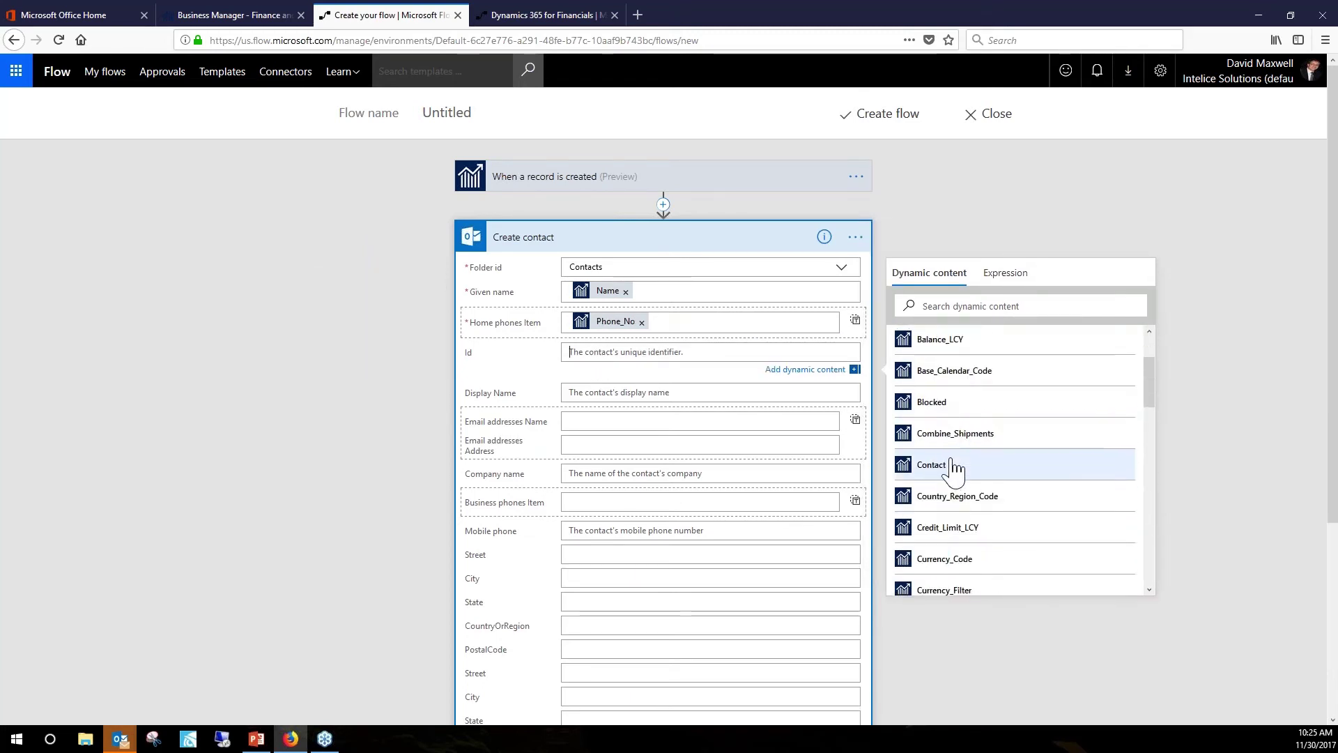
pyautogui.scroll(-2, 953, 472)
pyautogui.scroll(-5, 948, 470)
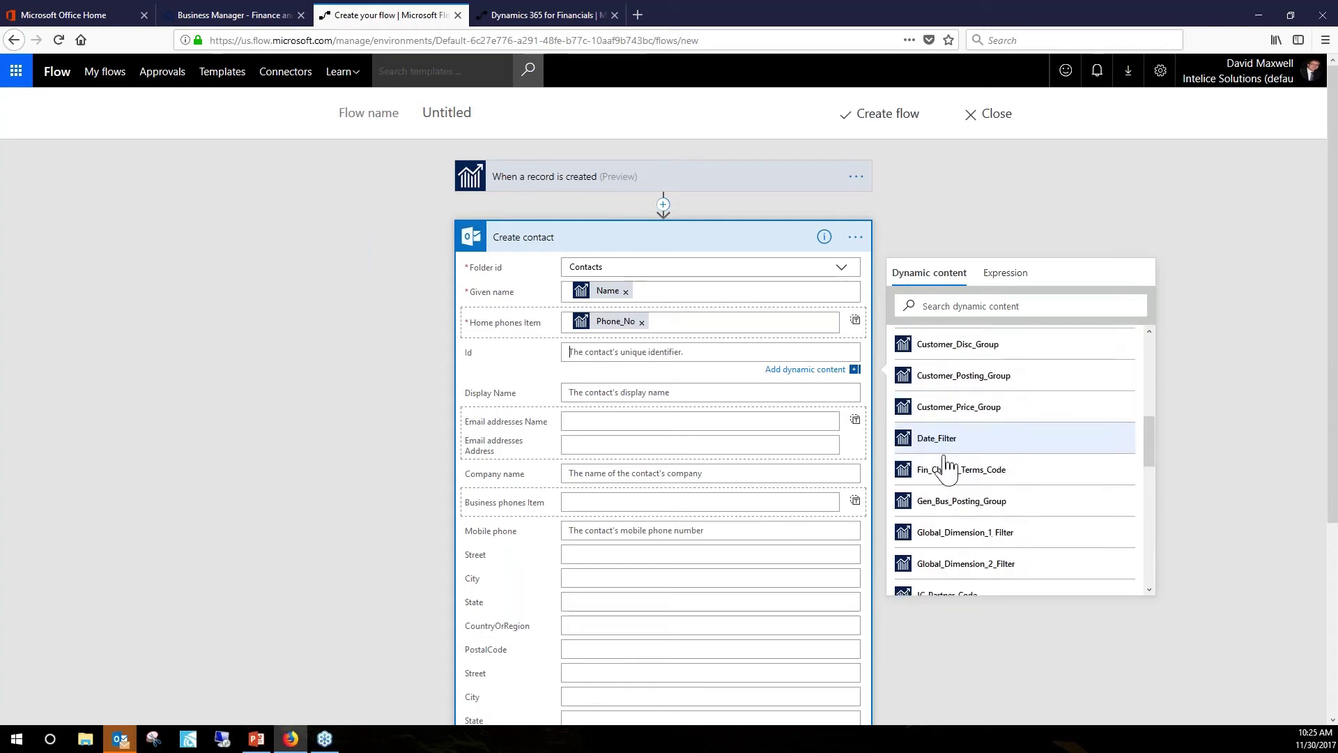
pyautogui.scroll(-2, 946, 471)
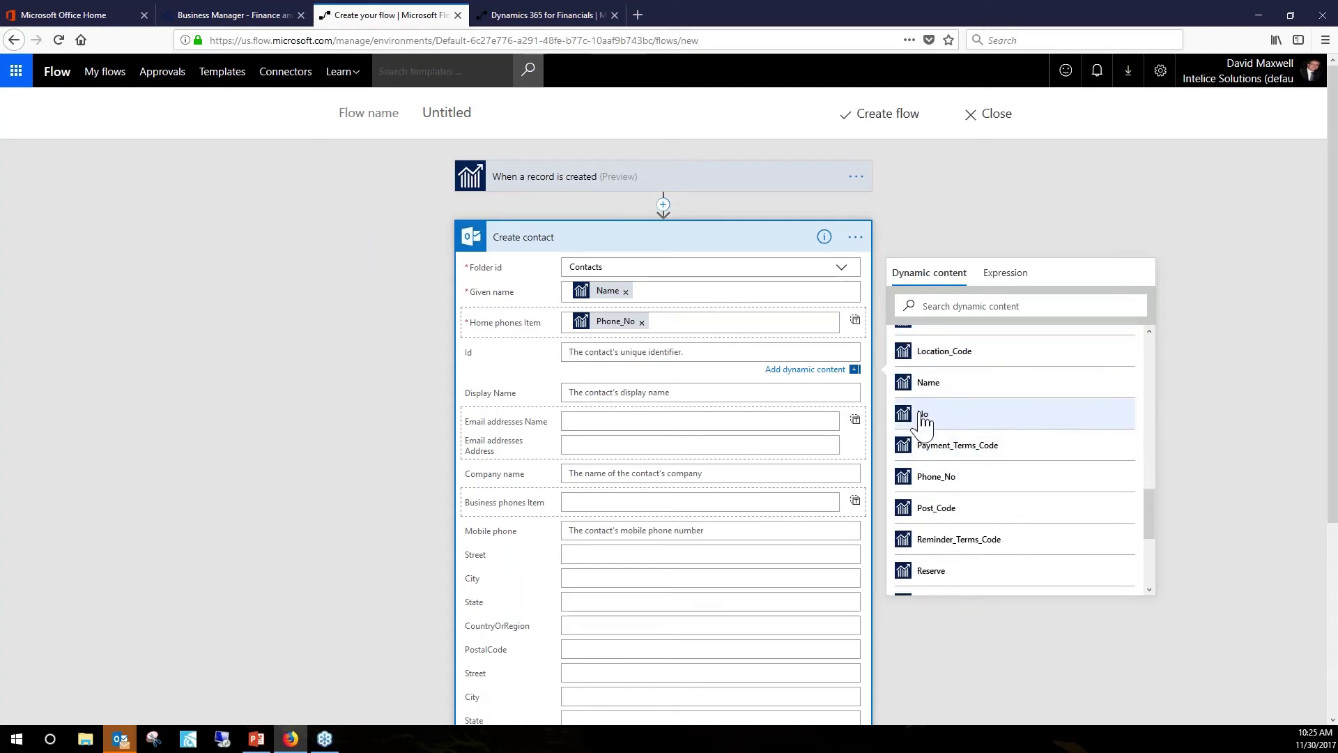
pyautogui.click(932, 418)
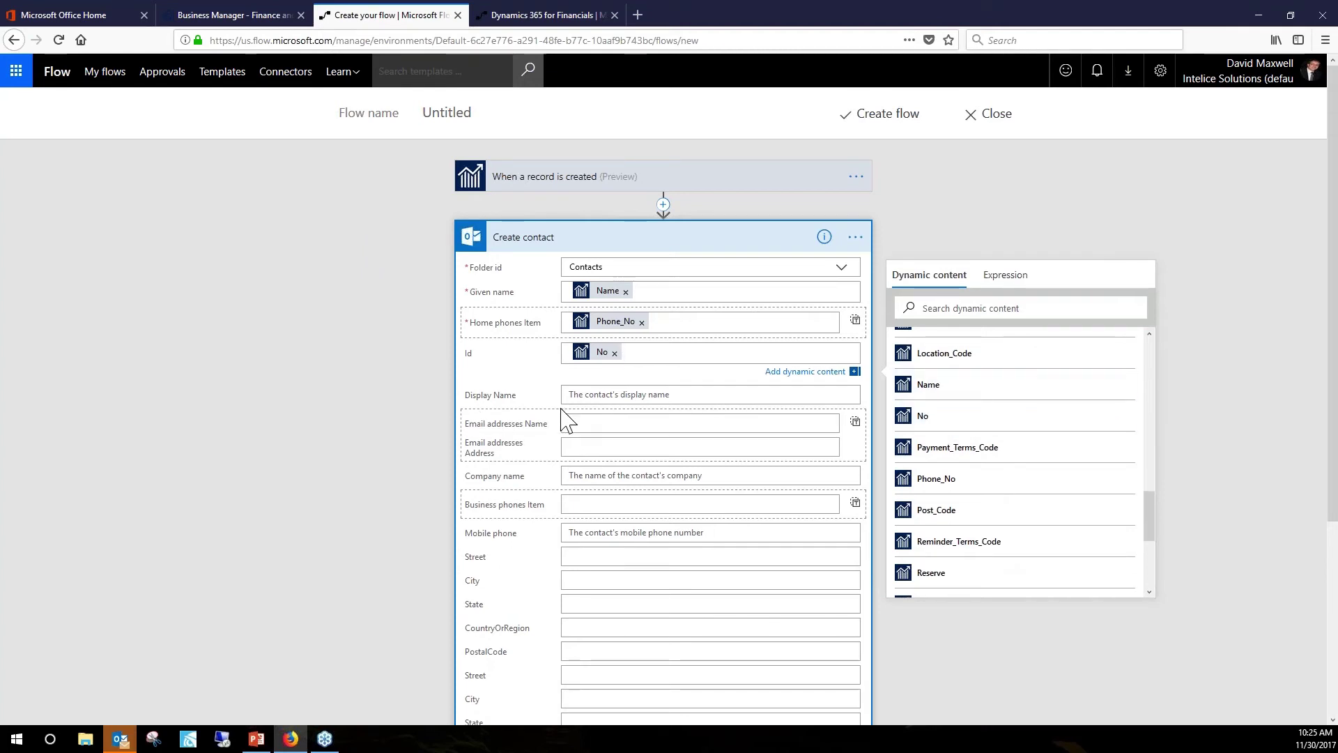
# Set Display Name to the customer's Name followed by ' from Dynamics 365'.
pyautogui.click(737, 406)
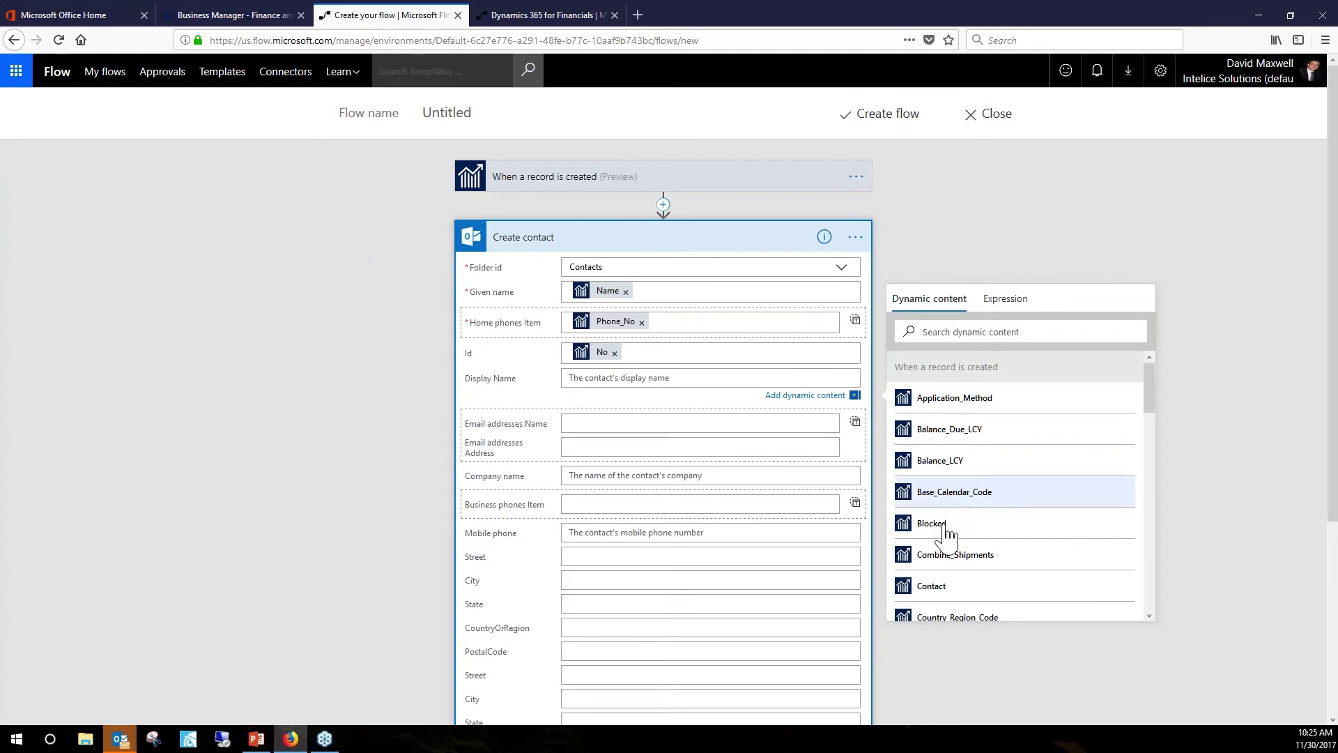
pyautogui.scroll(-10, 945, 534)
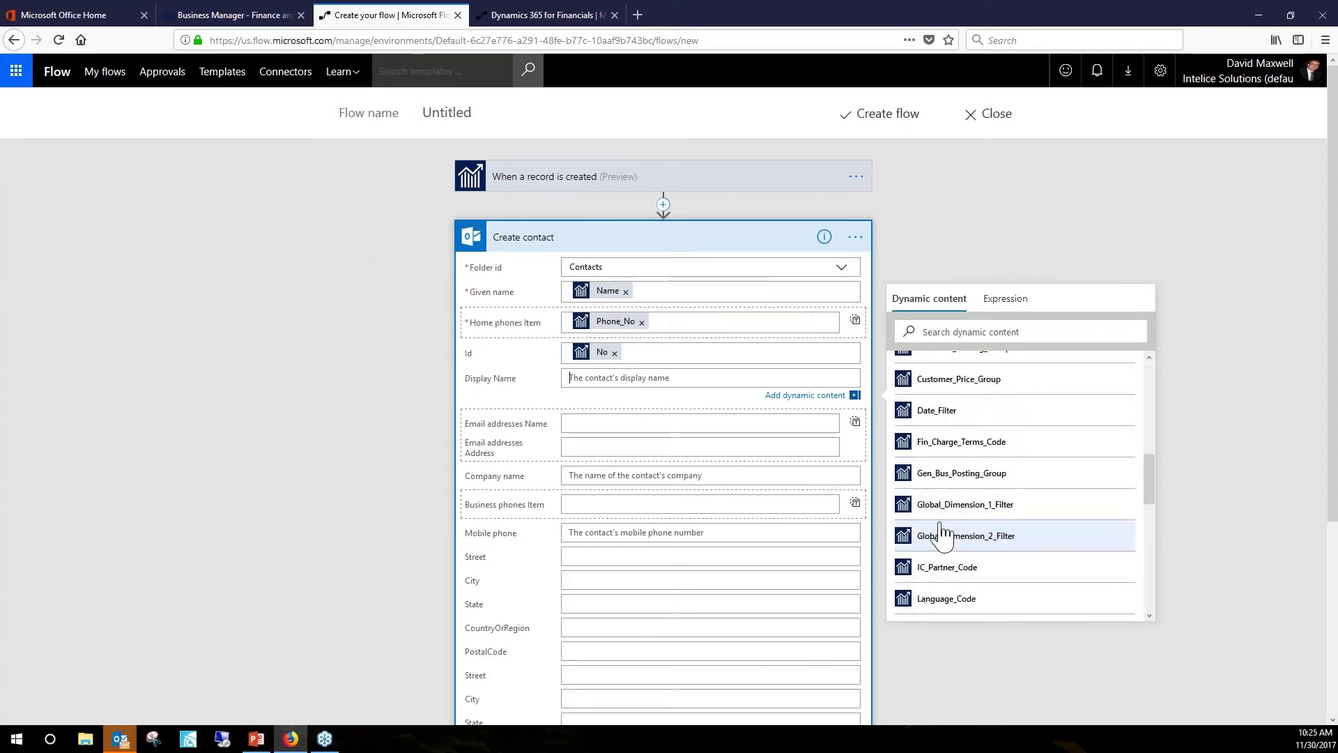
pyautogui.scroll(-3, 945, 534)
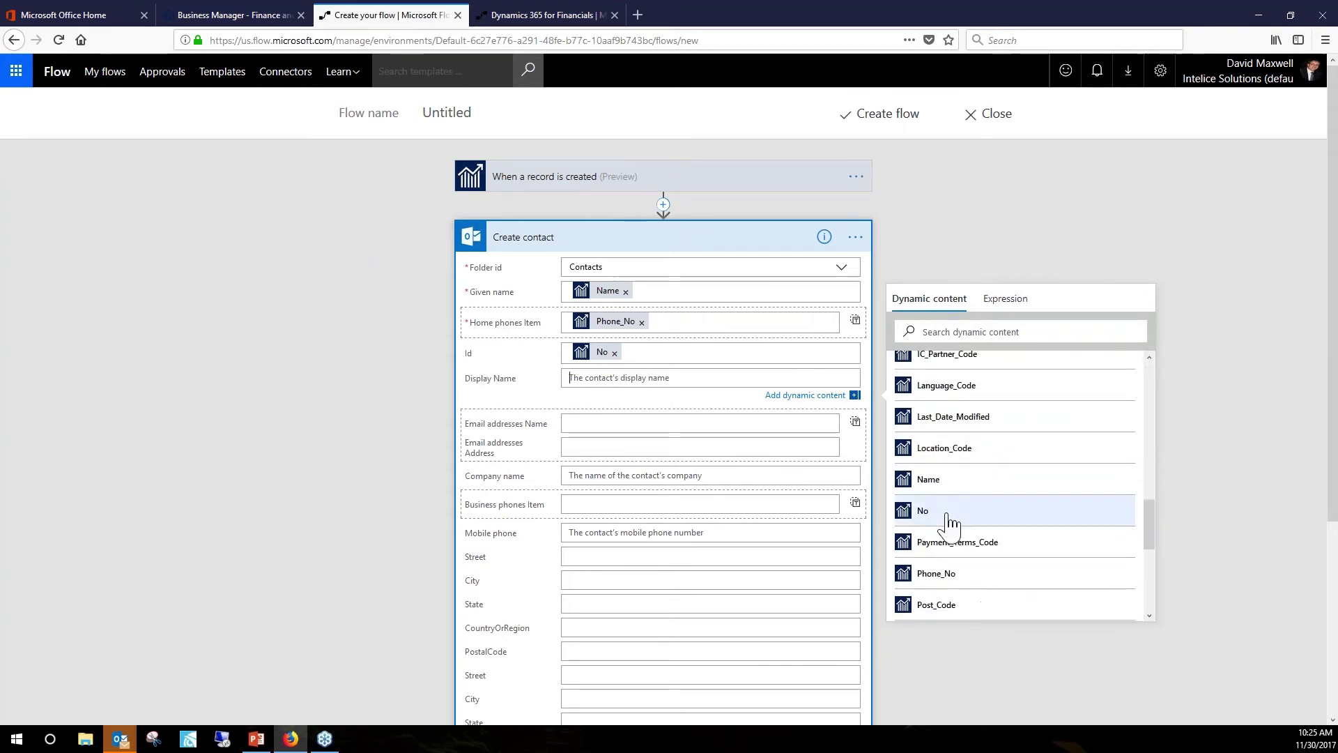
pyautogui.click(937, 482)
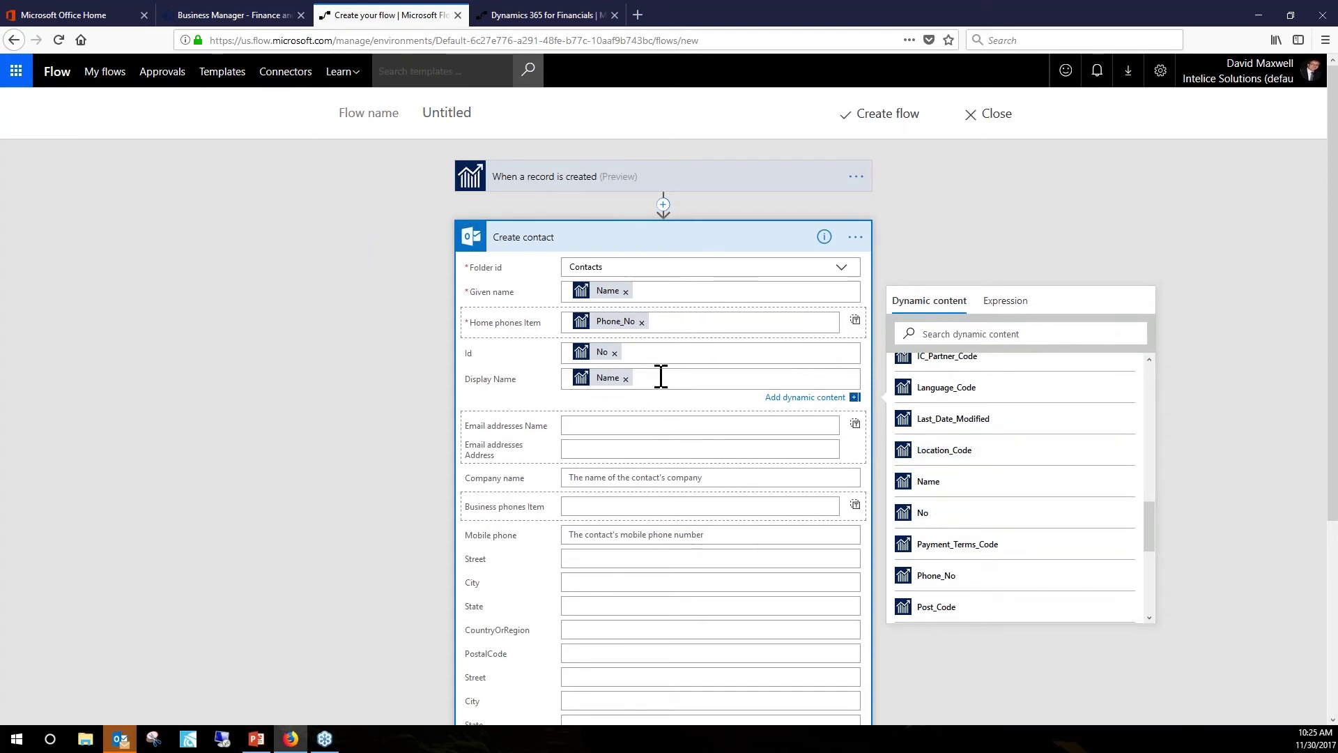
pyautogui.write('from')
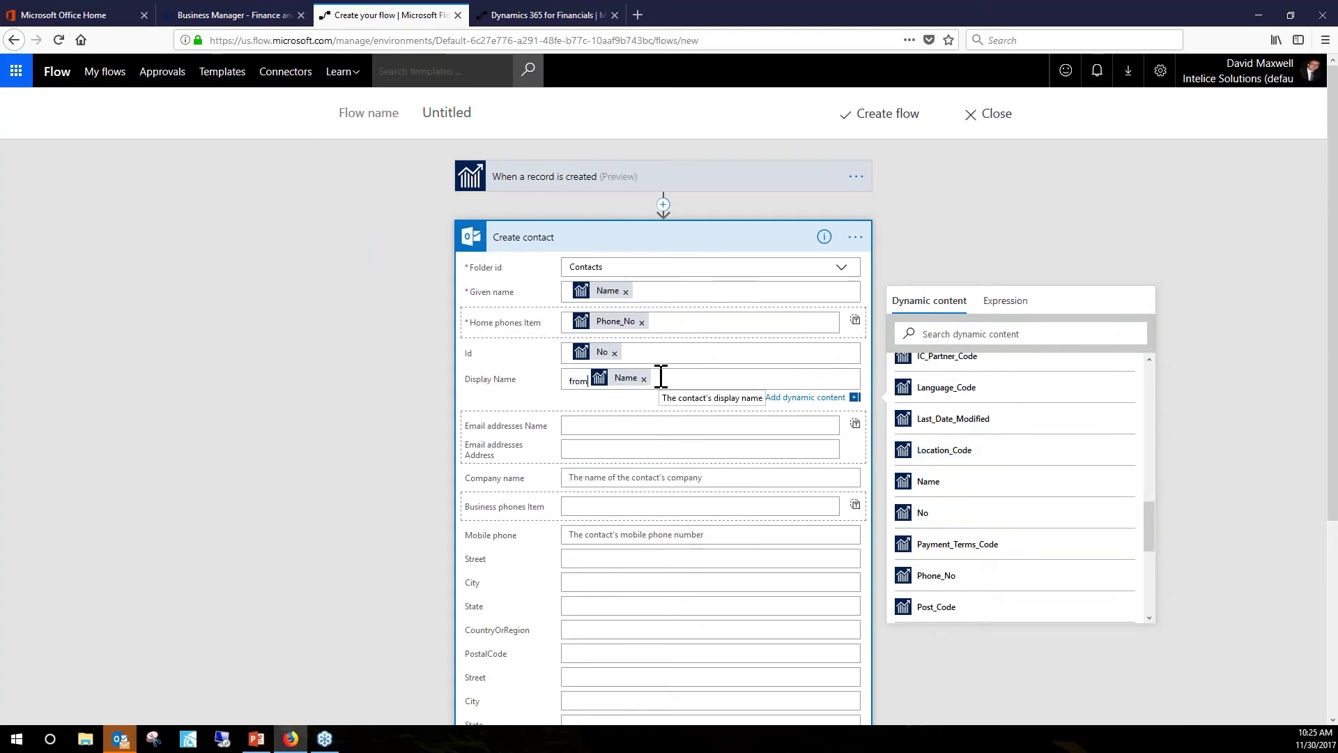
pyautogui.press('BackSpace')
pyautogui.press('BackSpace')
pyautogui.press('BackSpace')
pyautogui.press('BackSpace')
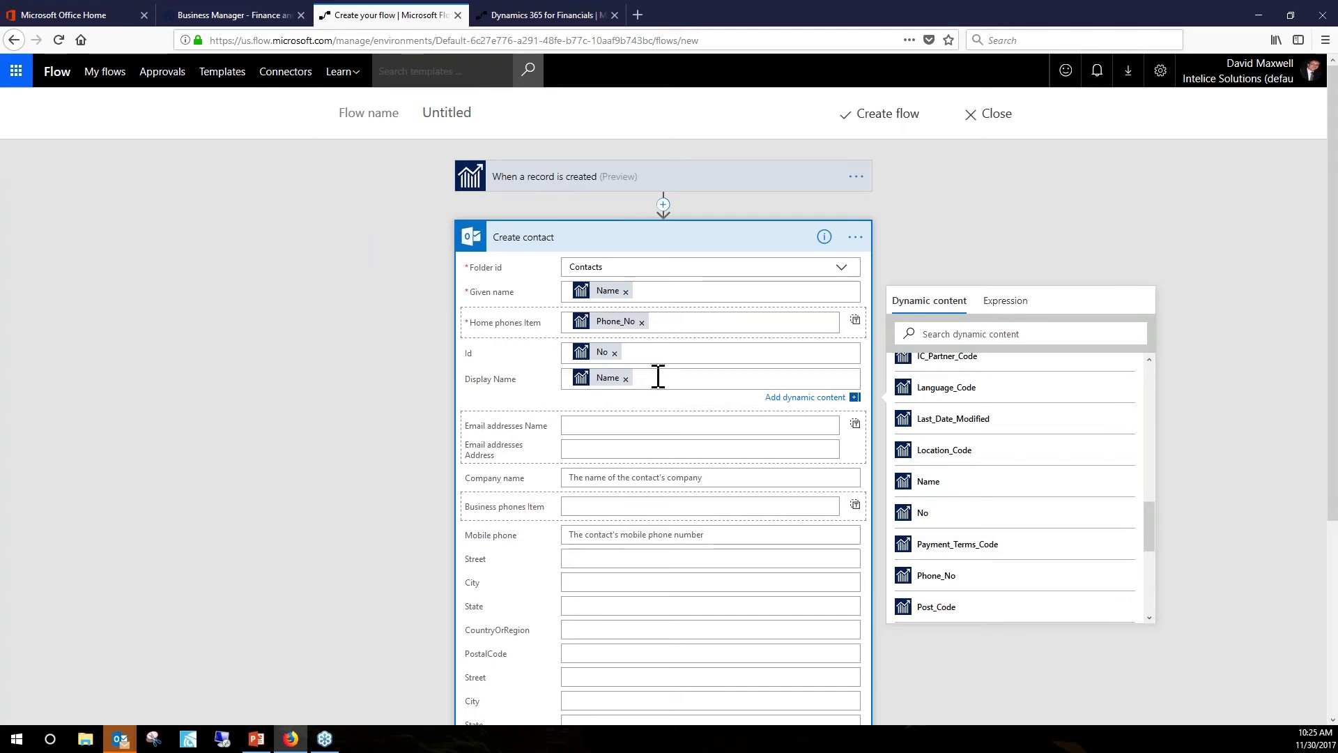
pyautogui.write('Dynamics 365')
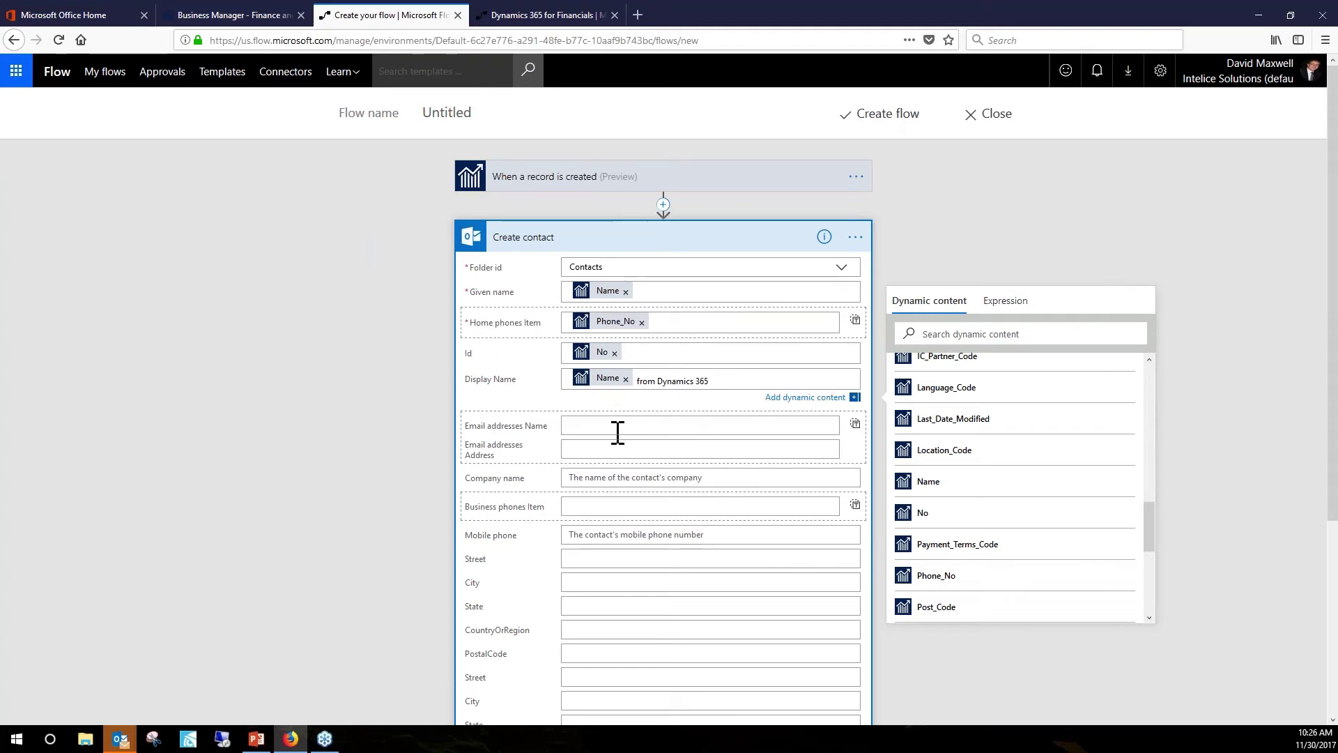
# Type a fixed e-mail address into the contact's Email addresses Name field.
pyautogui.click(586, 425)
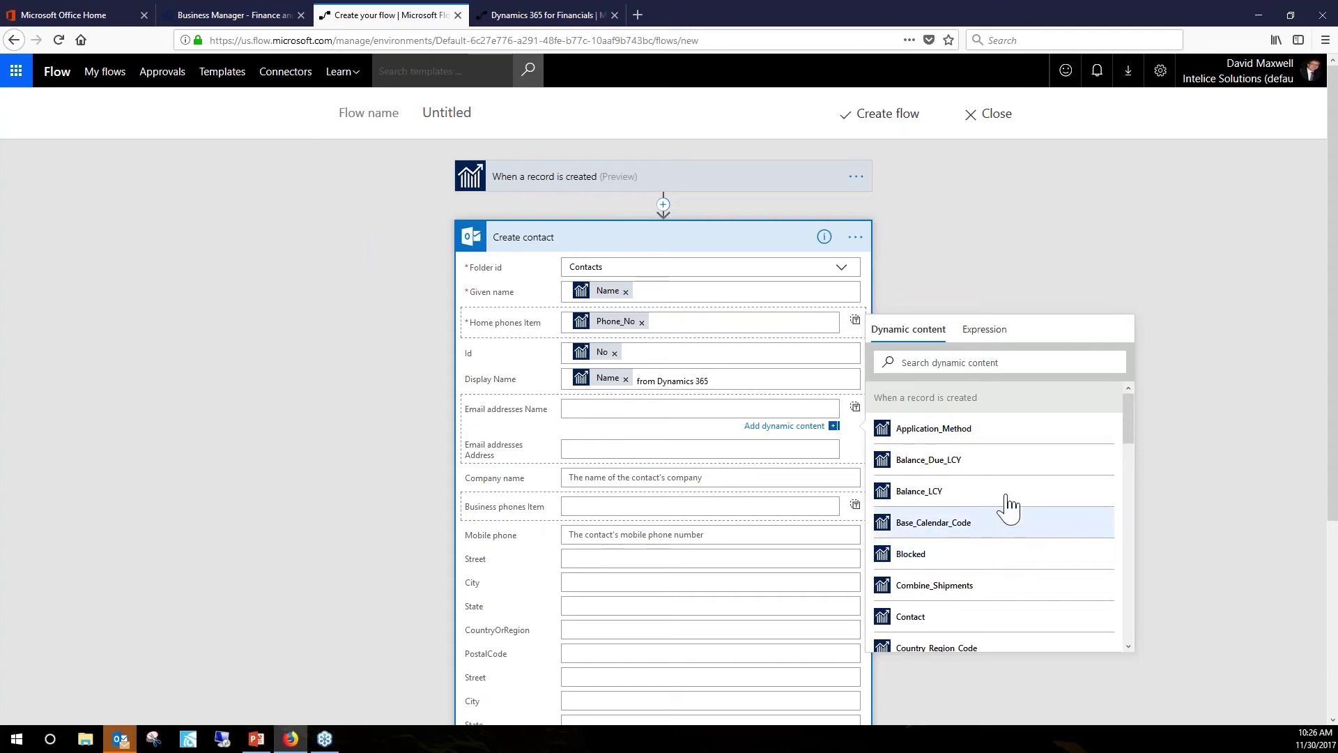
pyautogui.scroll(-3, 985, 519)
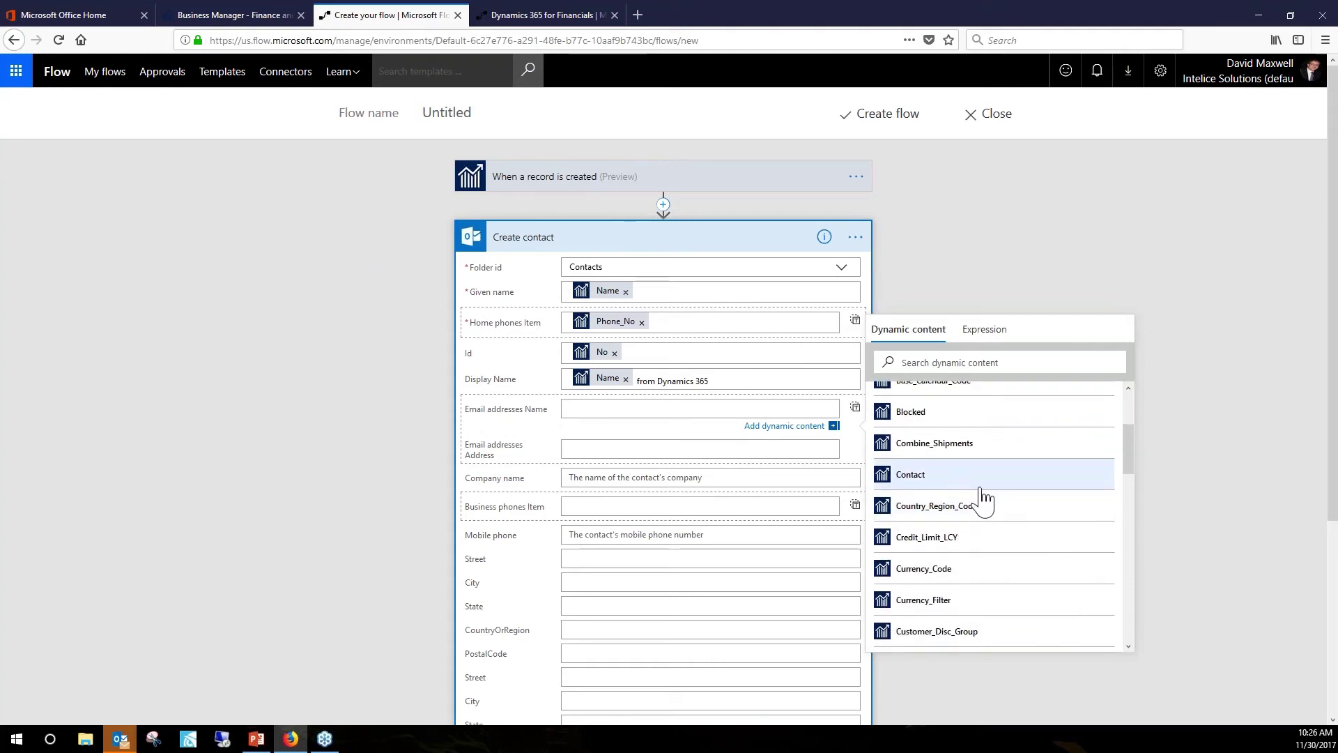
pyautogui.scroll(-5, 976, 533)
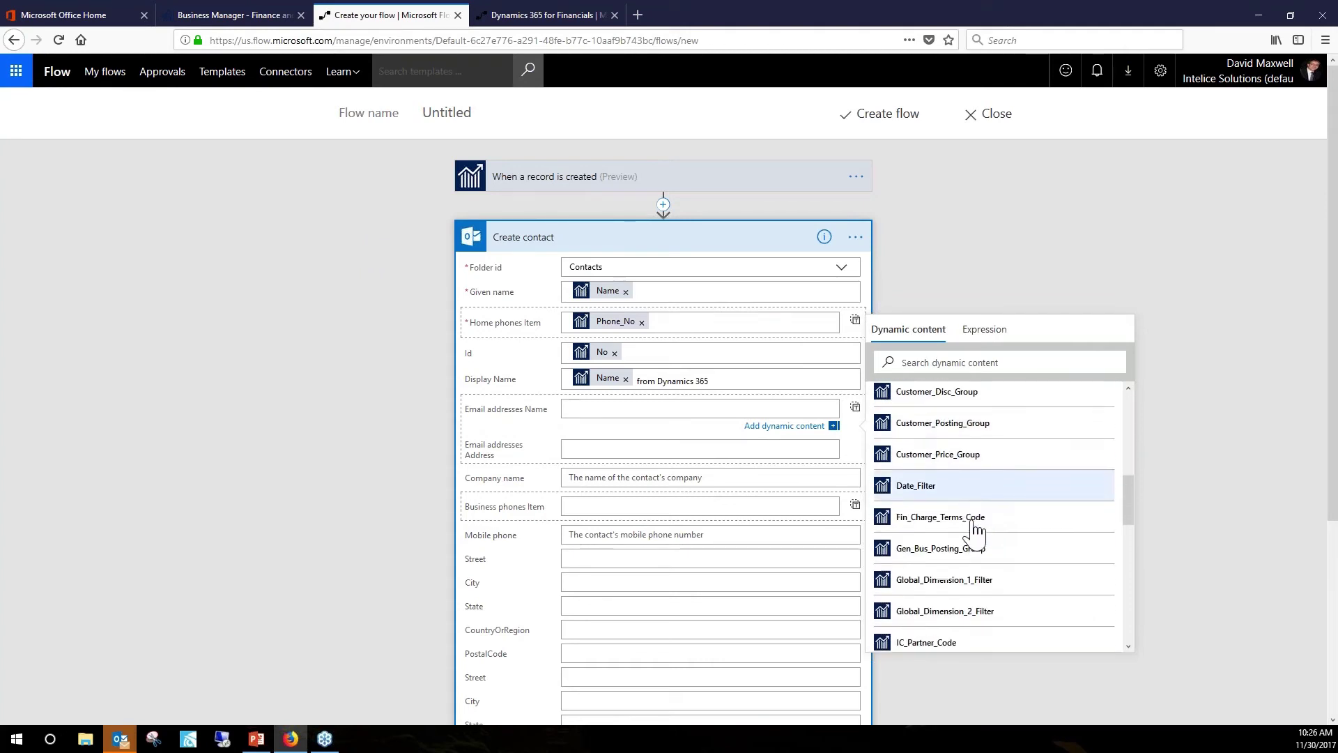
pyautogui.scroll(-4, 974, 532)
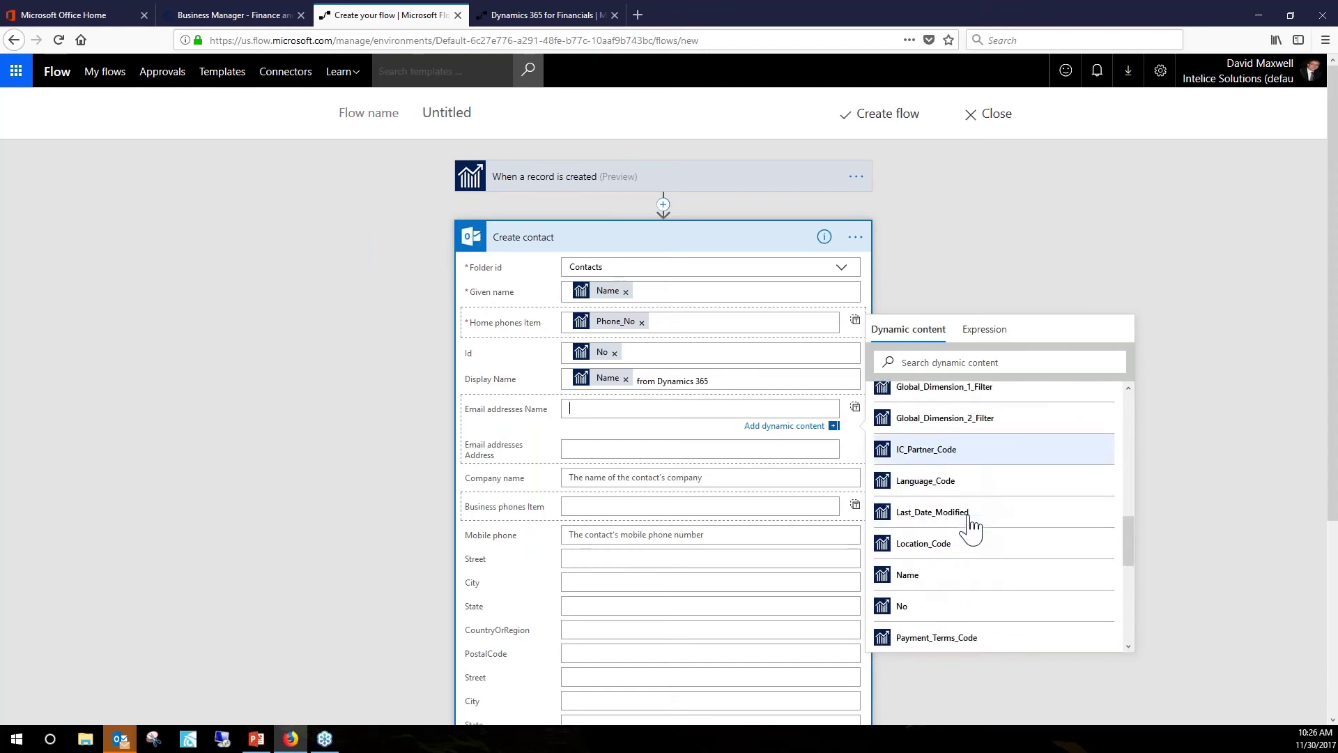
pyautogui.scroll(-8, 971, 528)
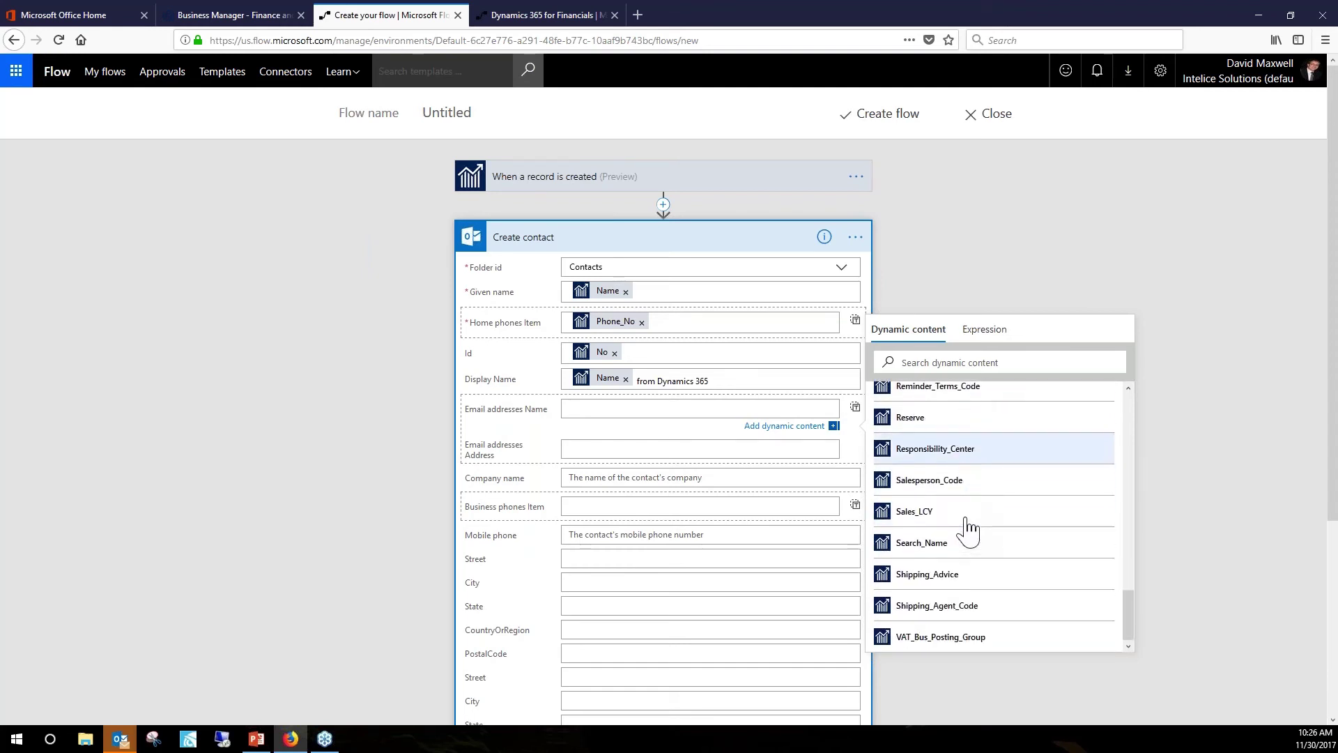
pyautogui.scroll(-4, 968, 531)
pyautogui.scroll(7, 950, 356)
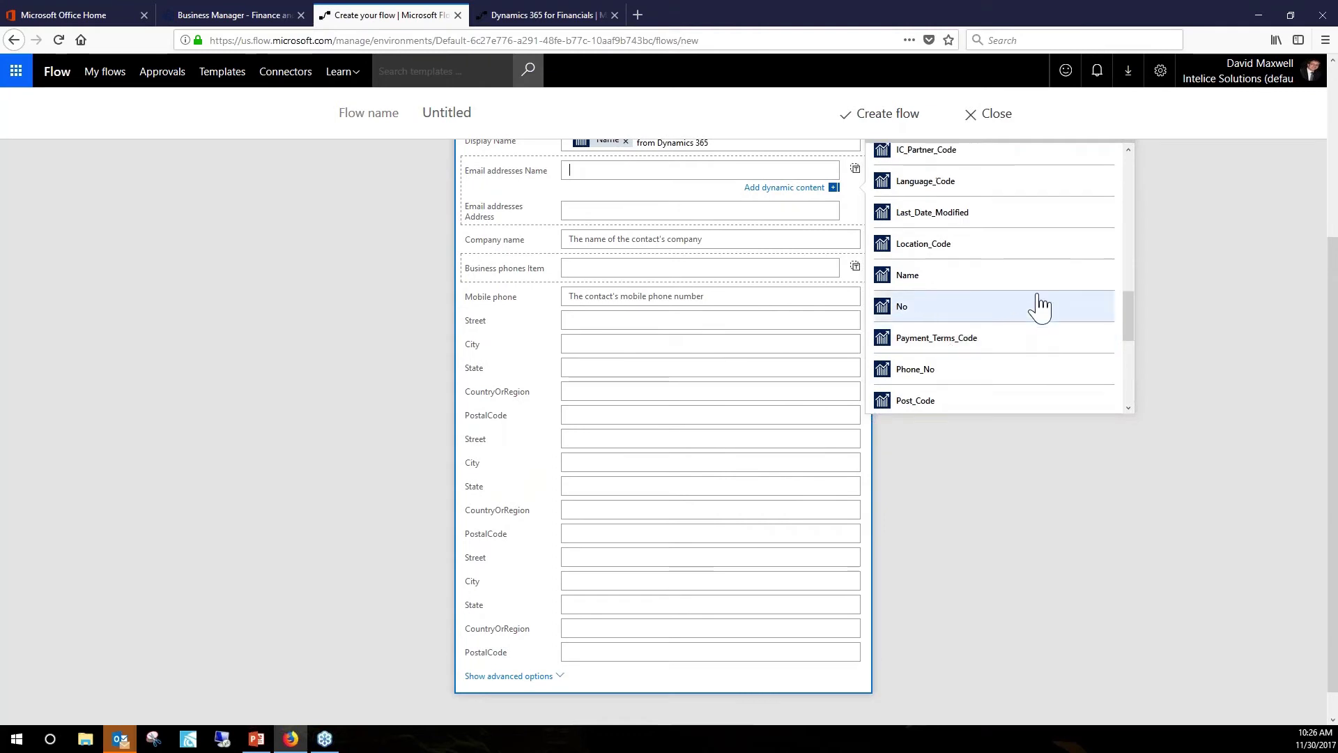
pyautogui.click(1334, 89)
pyautogui.scroll(2, 944, 547)
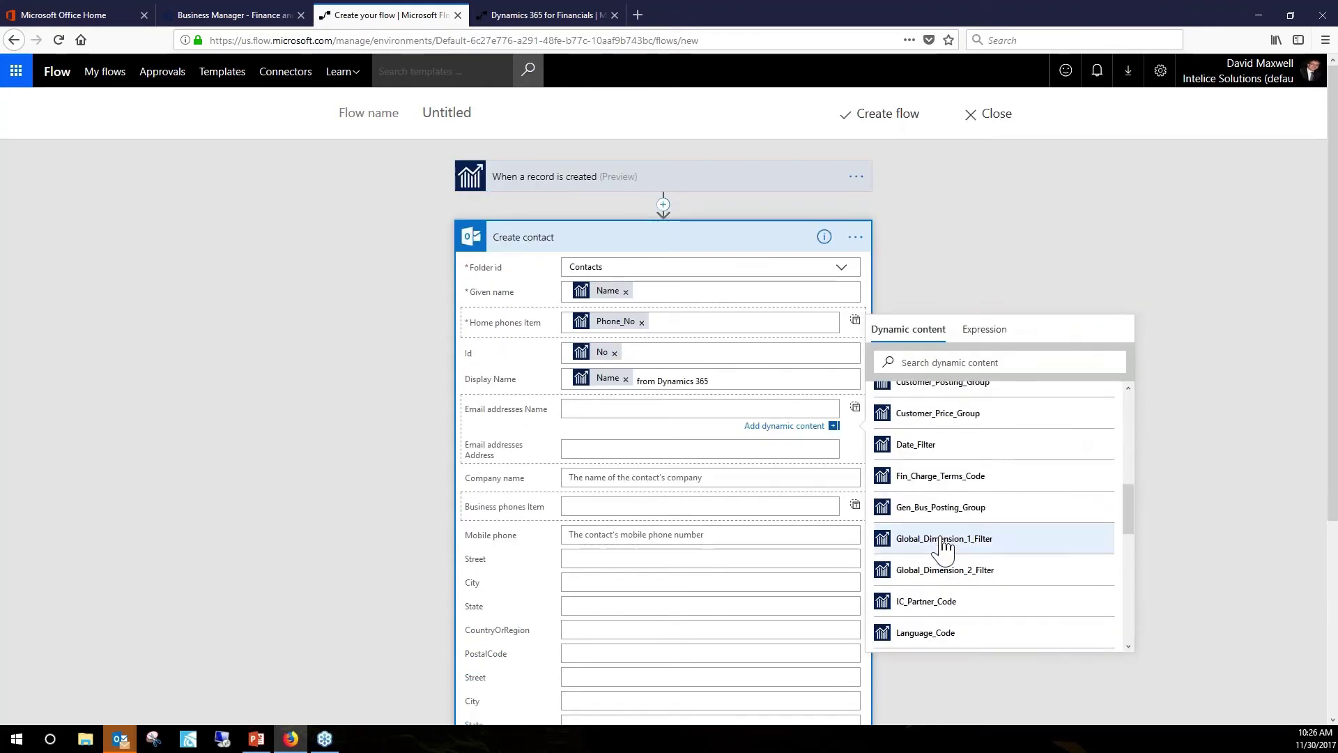
pyautogui.scroll(2, 944, 547)
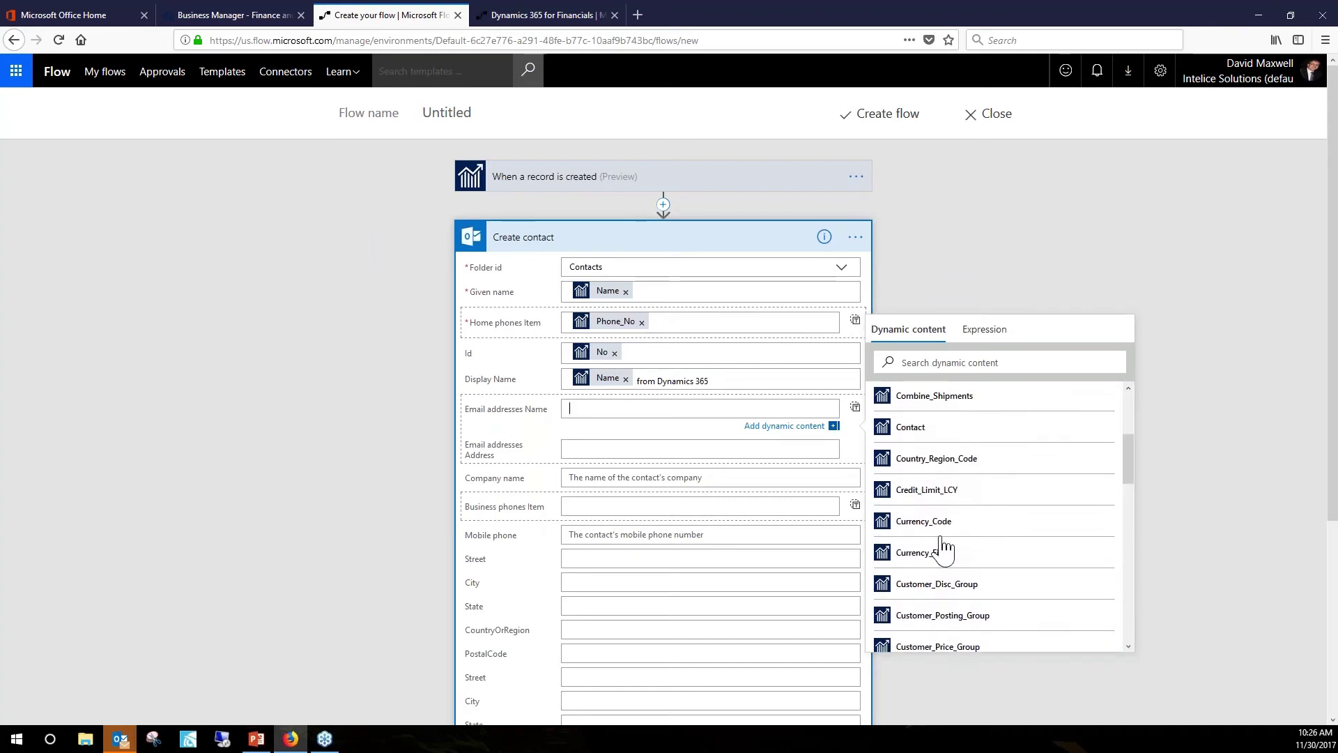
pyautogui.scroll(2, 944, 547)
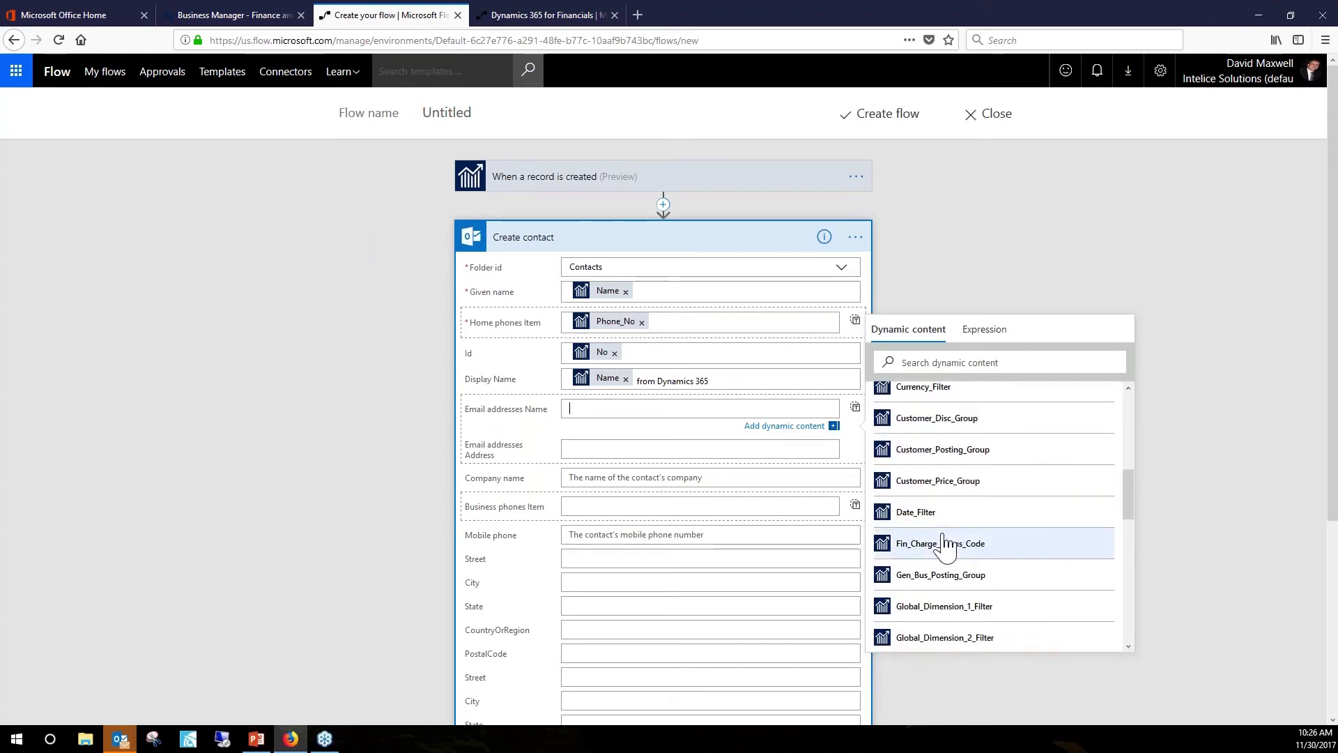
pyautogui.scroll(-1, 941, 548)
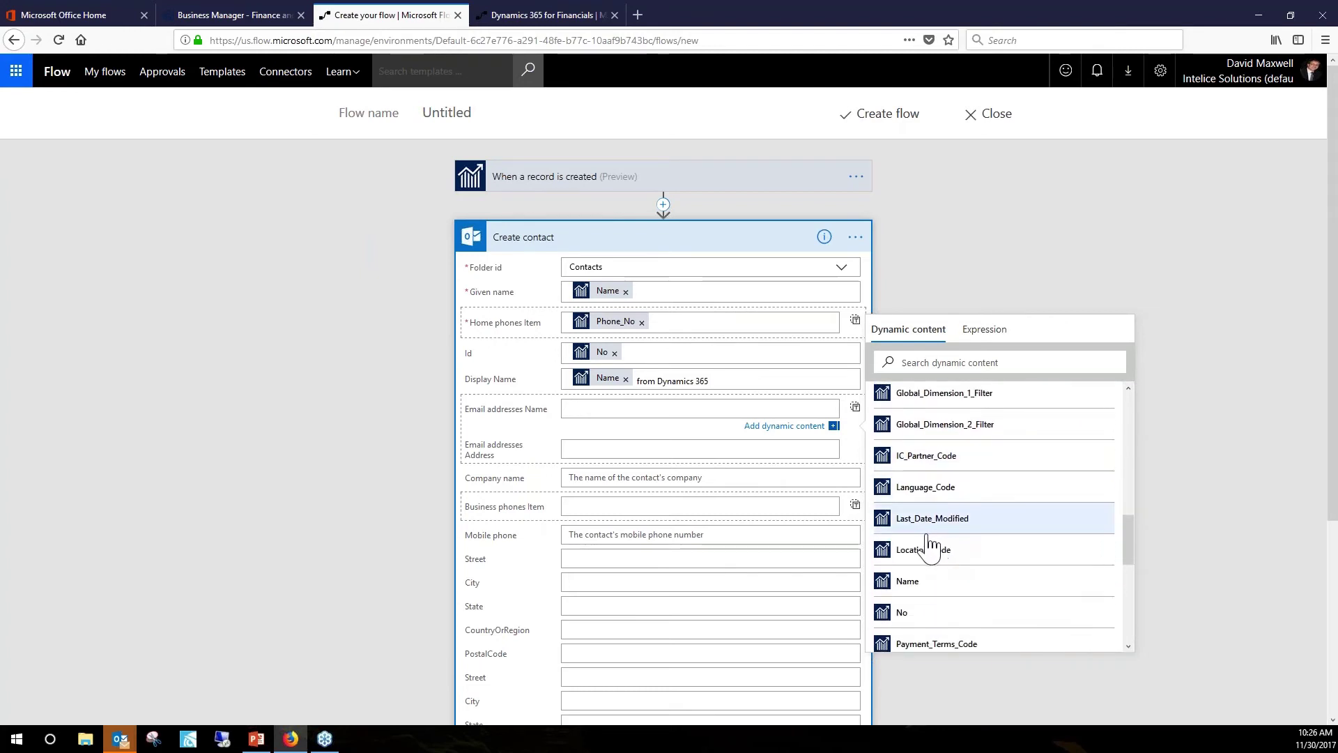
pyautogui.scroll(-1, 936, 554)
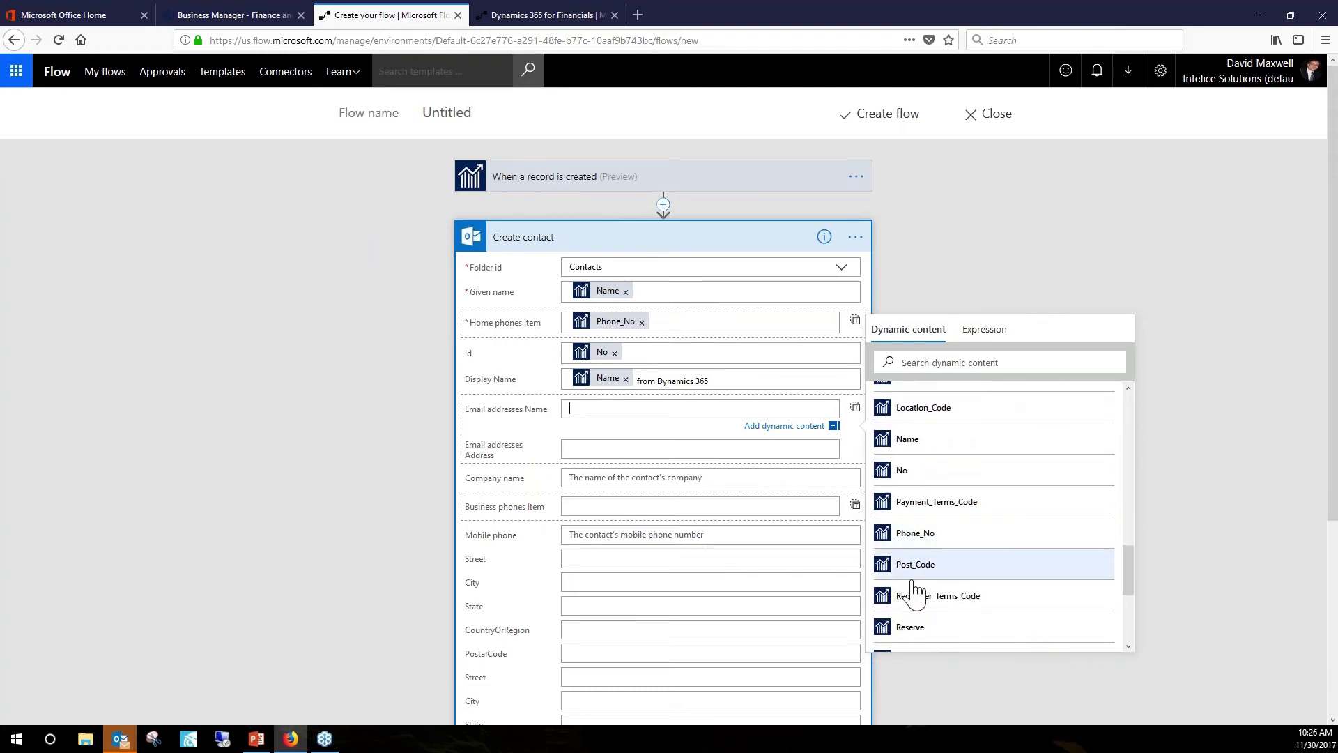
pyautogui.scroll(-4, 924, 573)
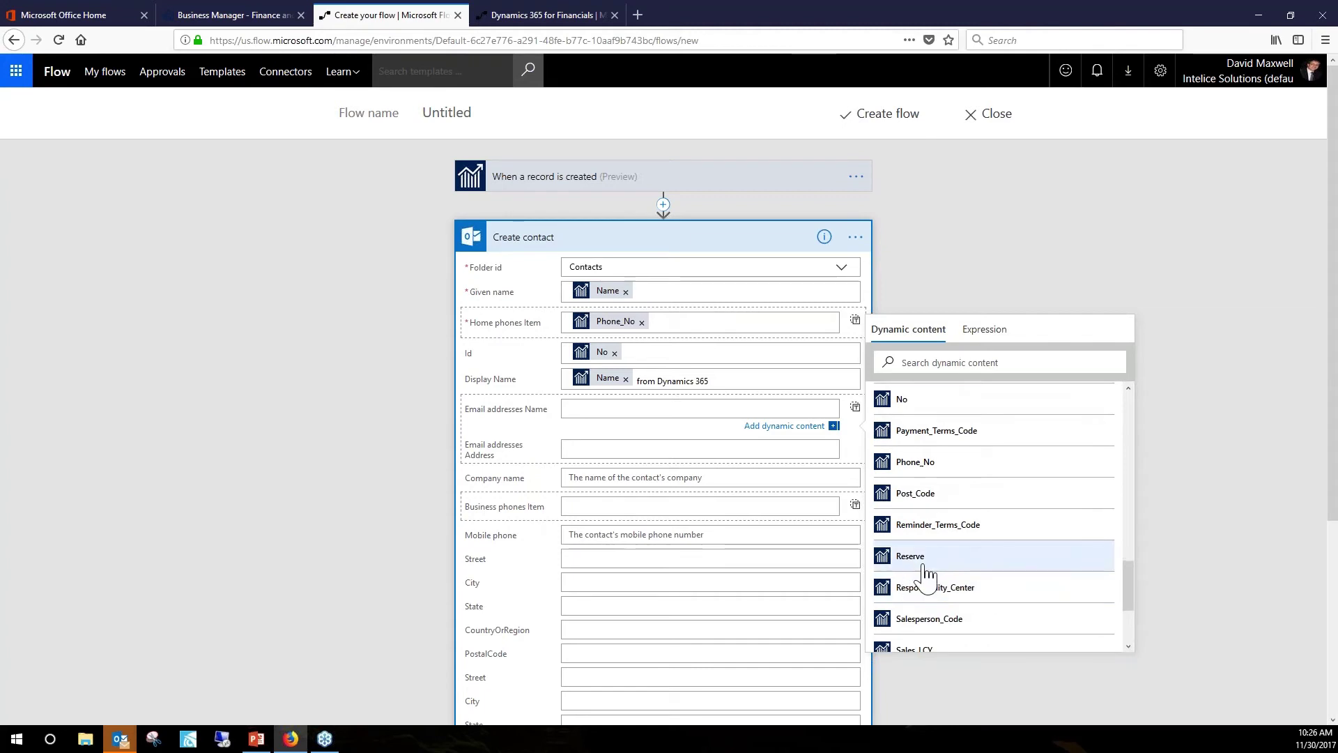
pyautogui.scroll(-3, 925, 573)
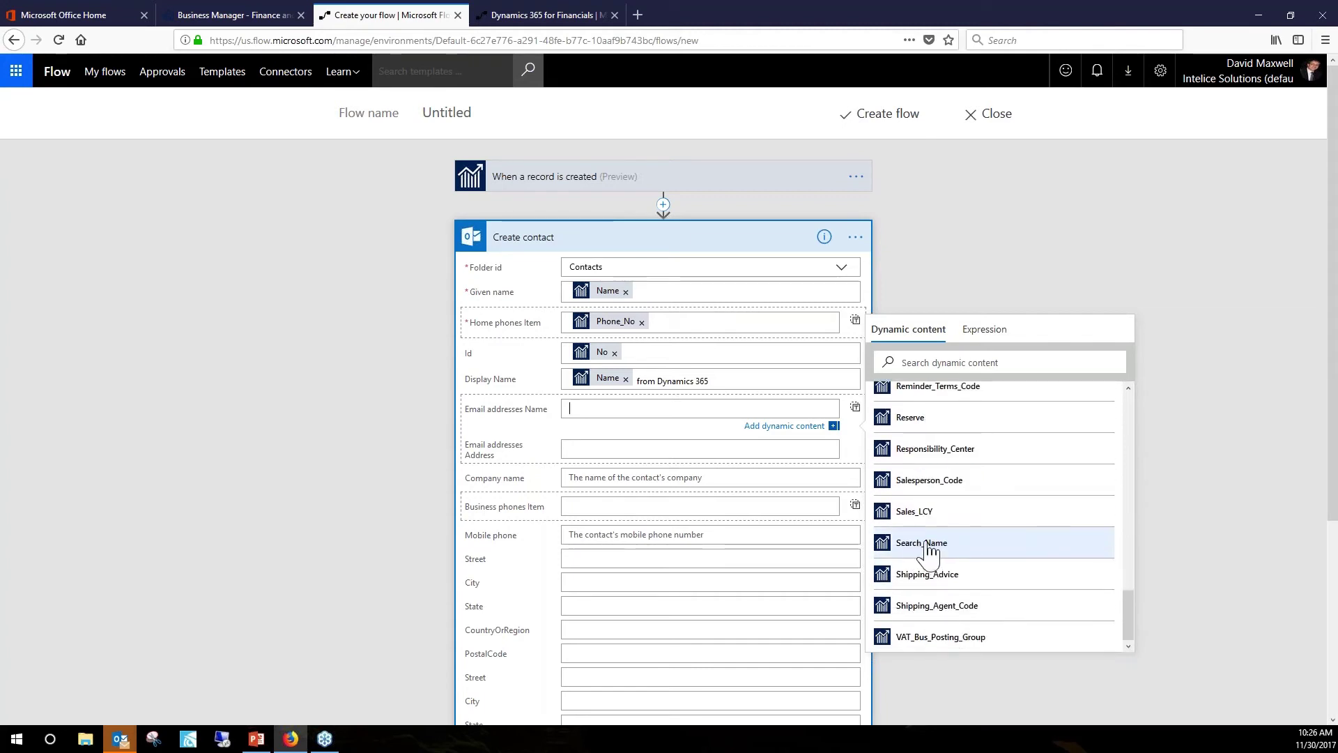
pyautogui.scroll(-2, 911, 509)
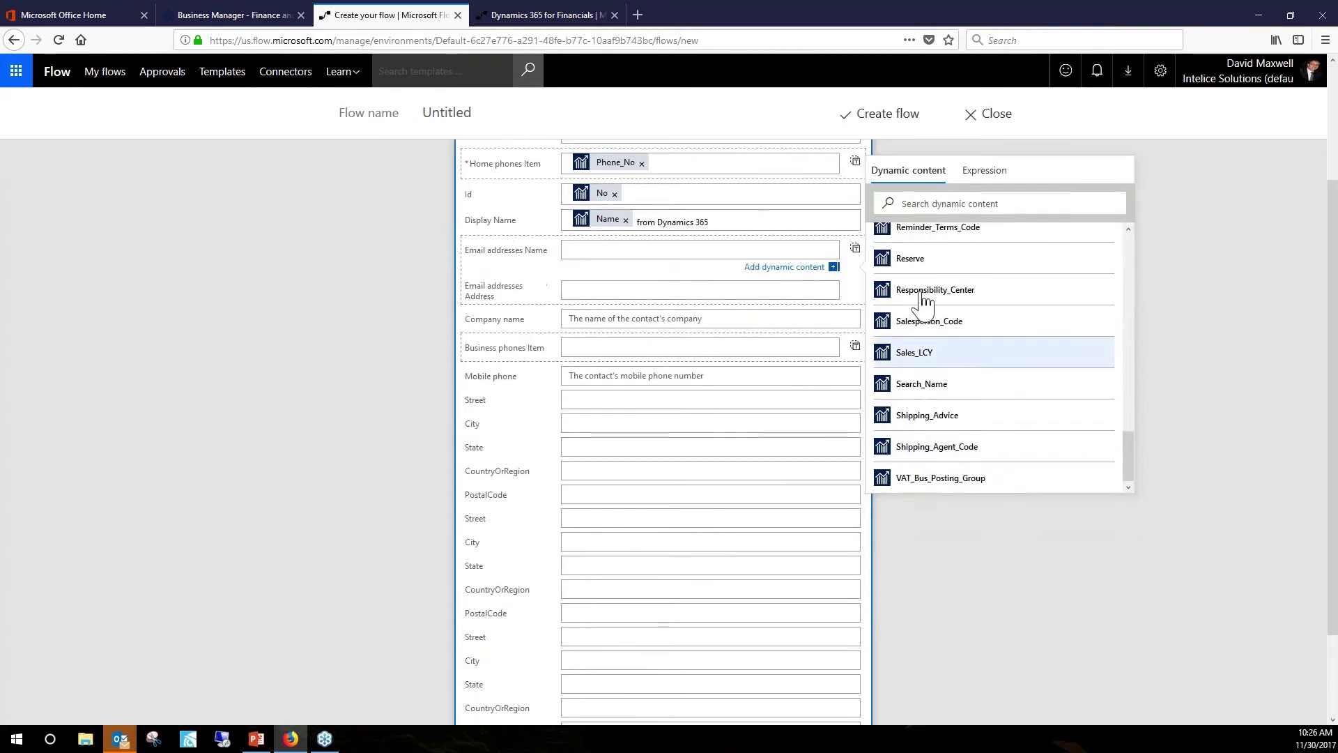
pyautogui.scroll(1, 927, 296)
pyautogui.scroll(4, 927, 296)
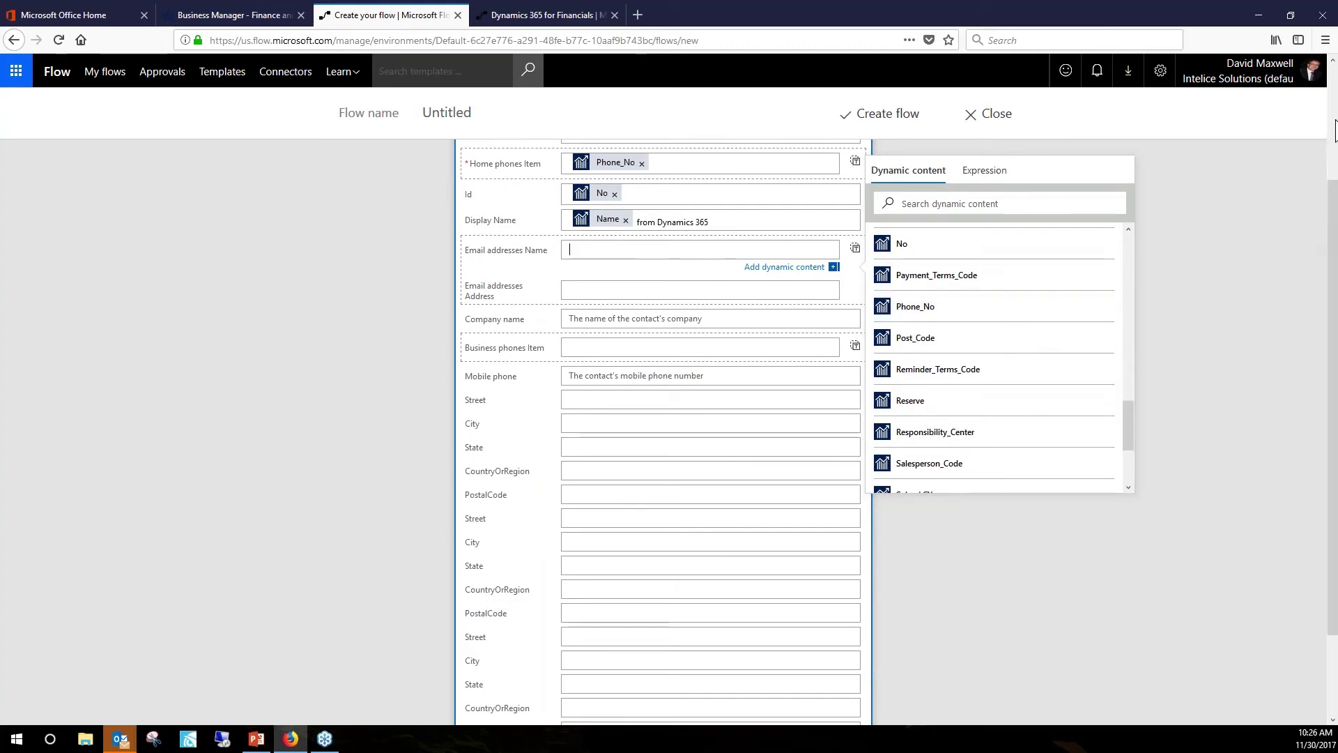
pyautogui.scroll(2, 1333, 94)
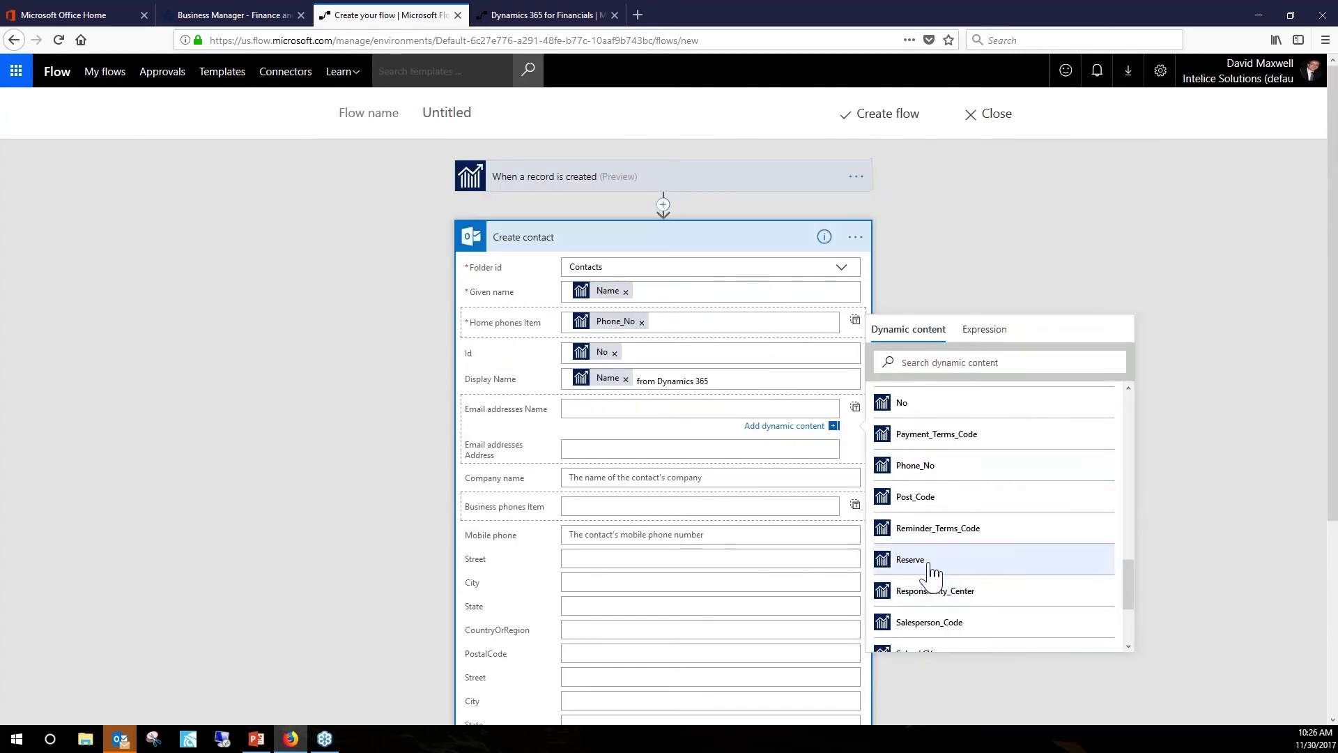
pyautogui.scroll(4, 931, 557)
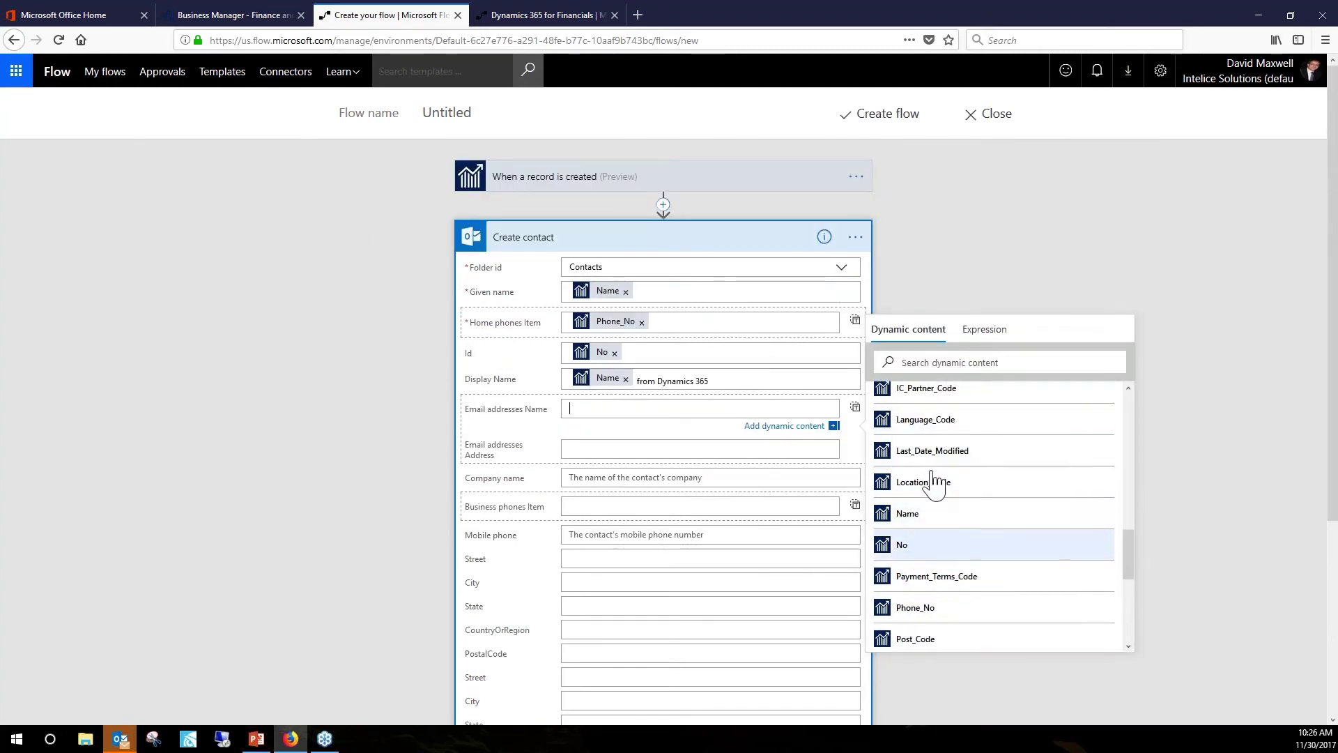
pyautogui.scroll(4, 969, 451)
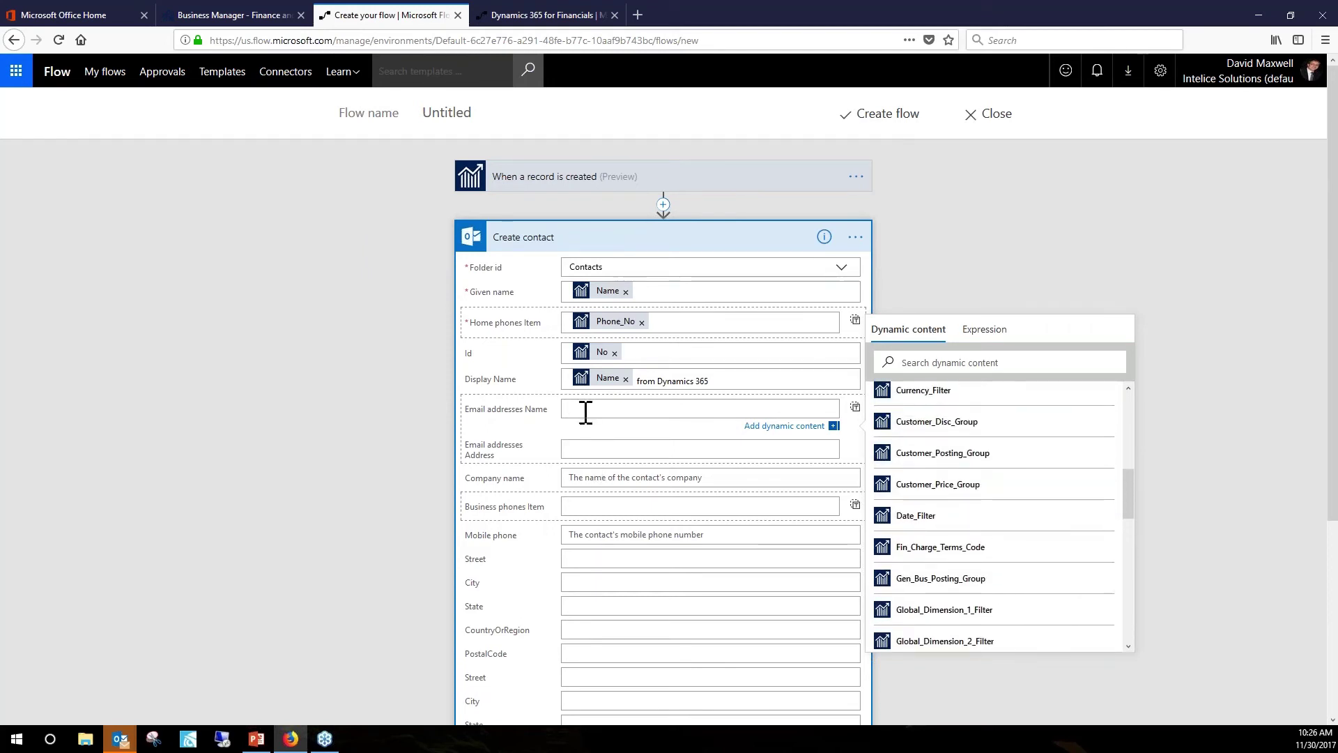
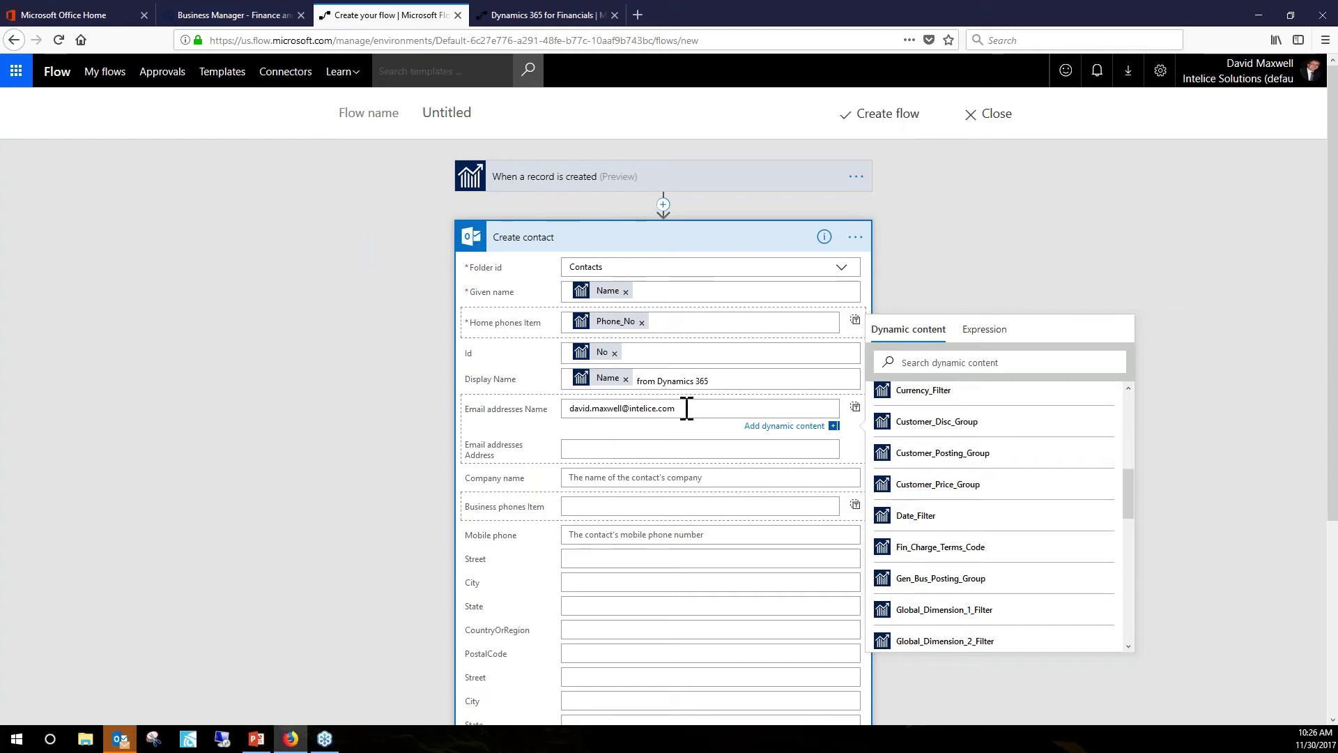
# Move the e-mail address into Email addresses Address, leaving the Name field empty.
pyautogui.moveTo(686, 409); pyautogui.dragTo(552, 417)
pyautogui.hotkey('ctrl', 'x')
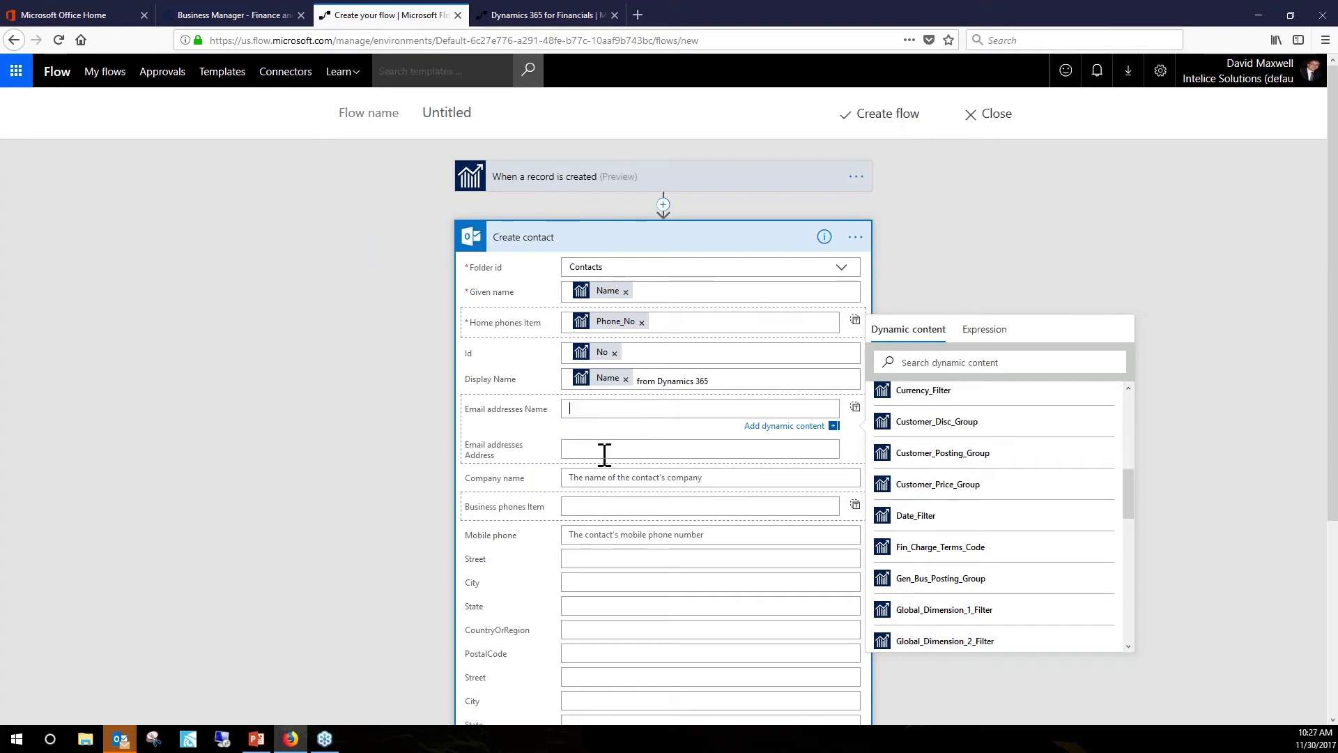
pyautogui.click(591, 449)
pyautogui.hotkey('ctrl', 'v')
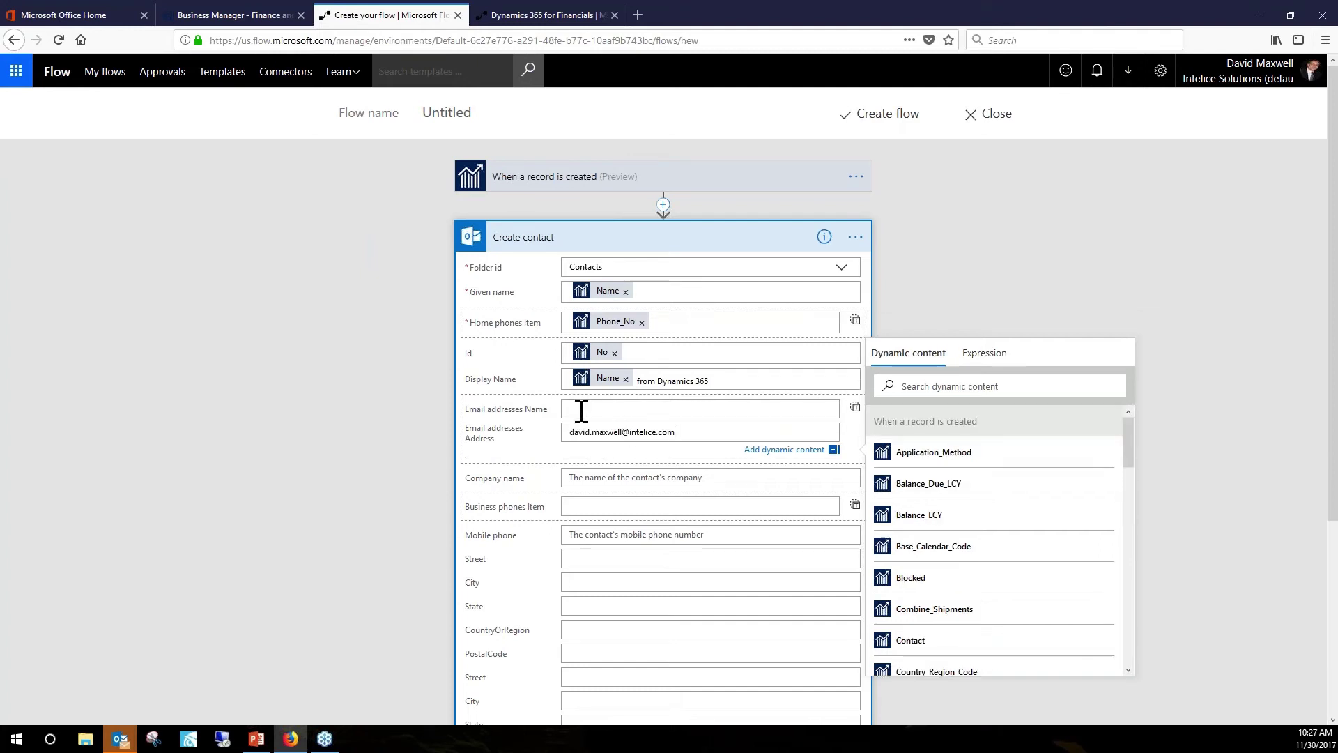
pyautogui.click(582, 410)
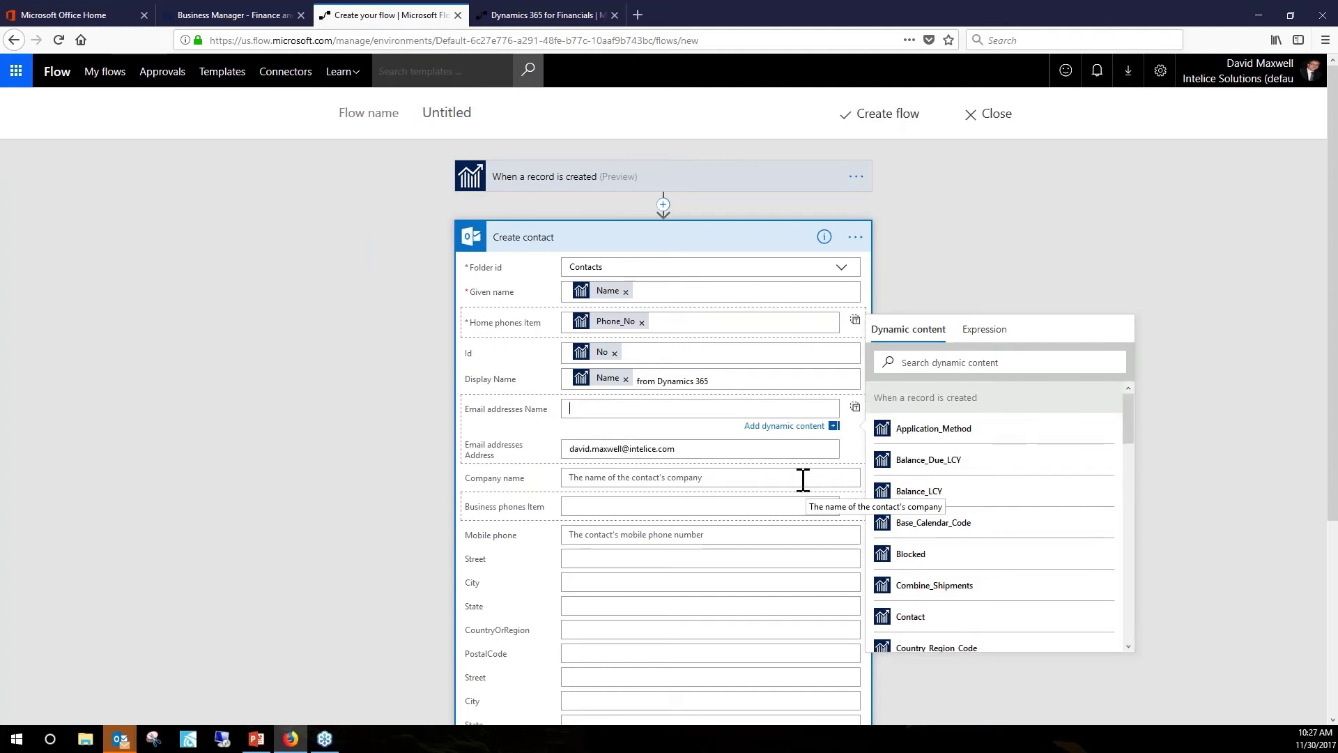
pyautogui.click(579, 507)
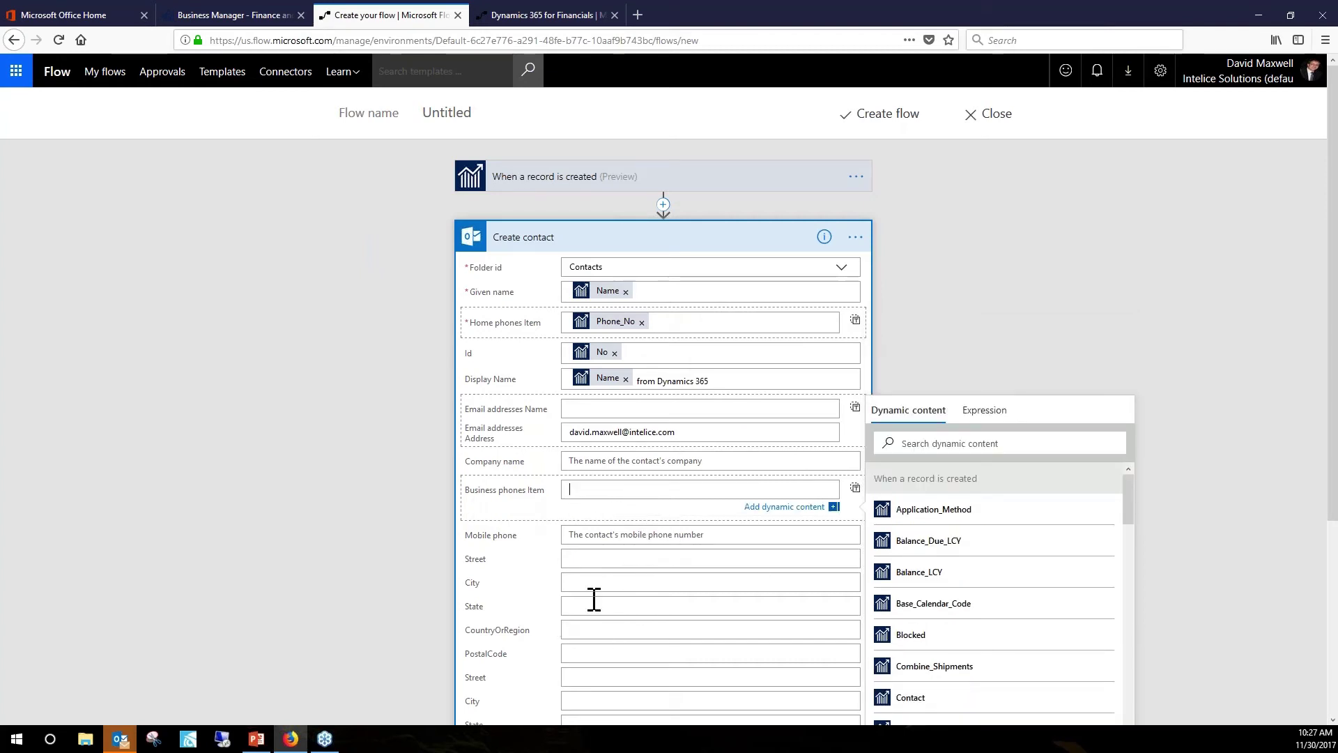
pyautogui.scroll(-3, 592, 601)
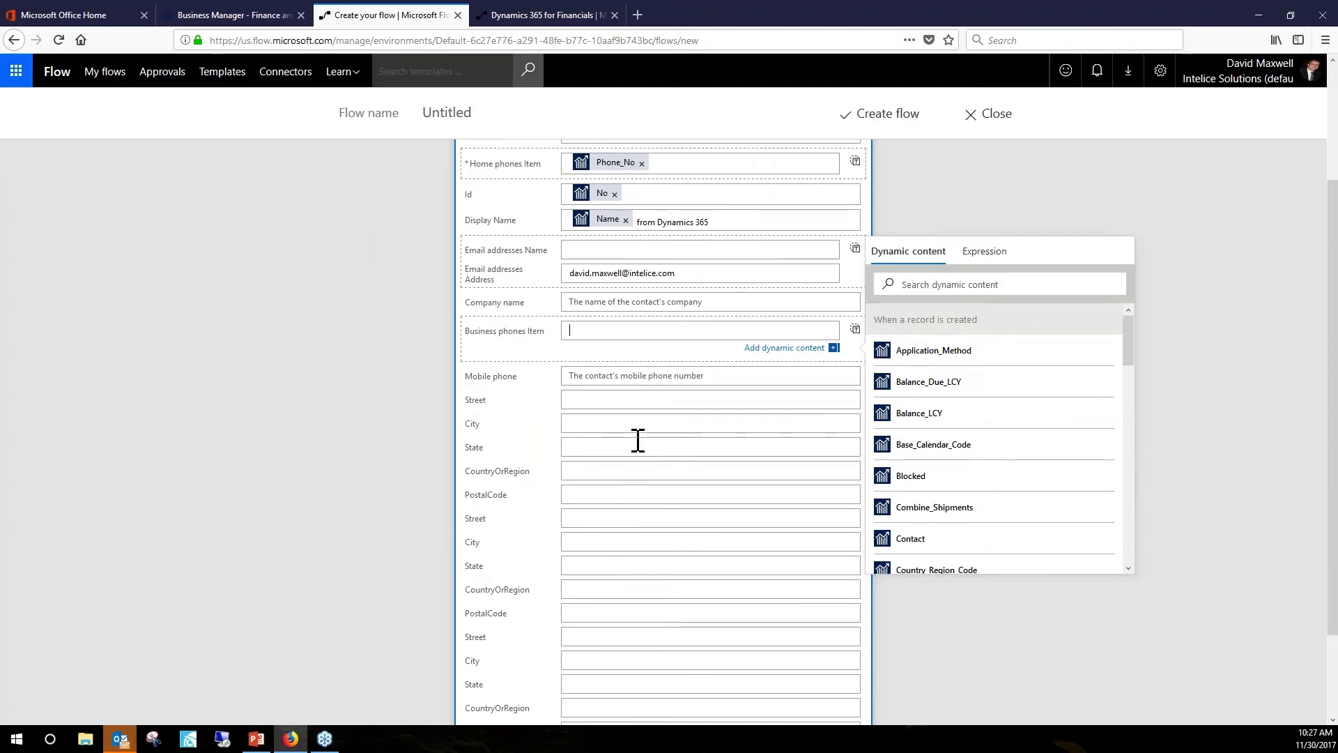
pyautogui.scroll(-2, 614, 627)
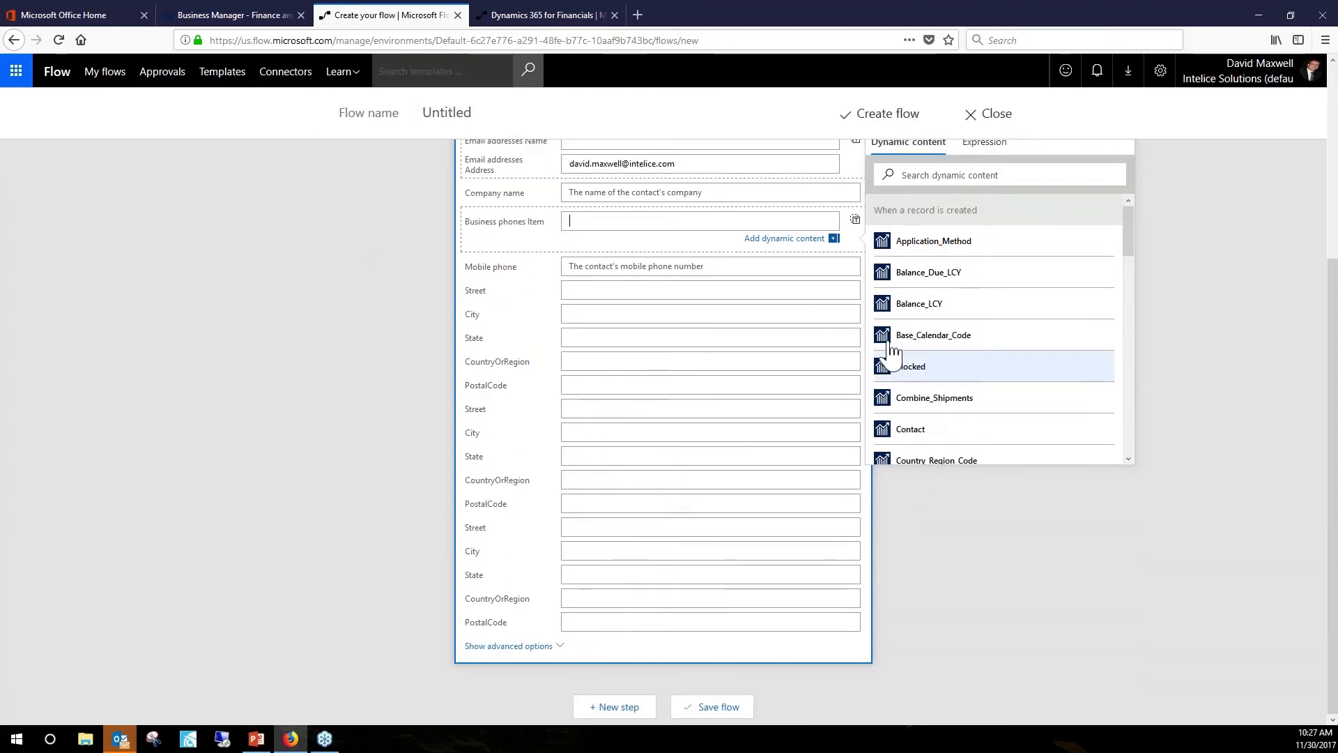
pyautogui.scroll(3, 648, 300)
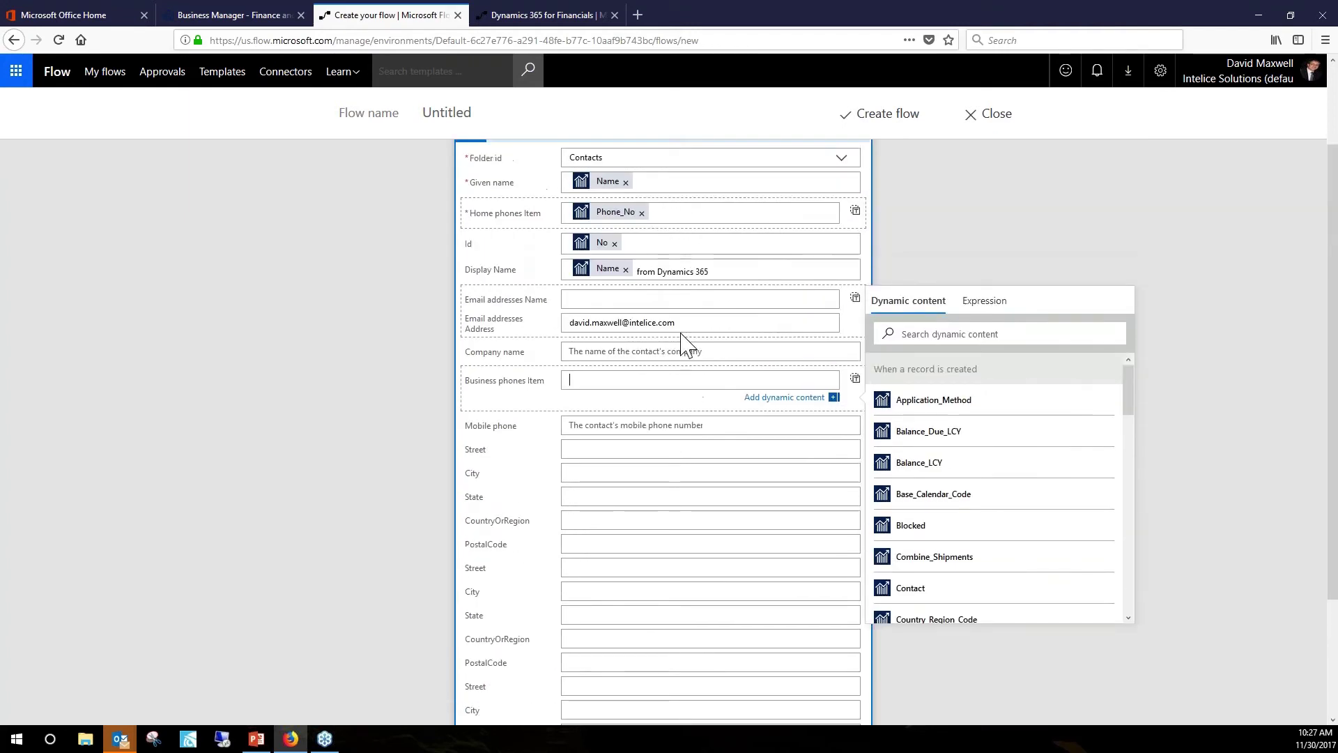
pyautogui.click(683, 322)
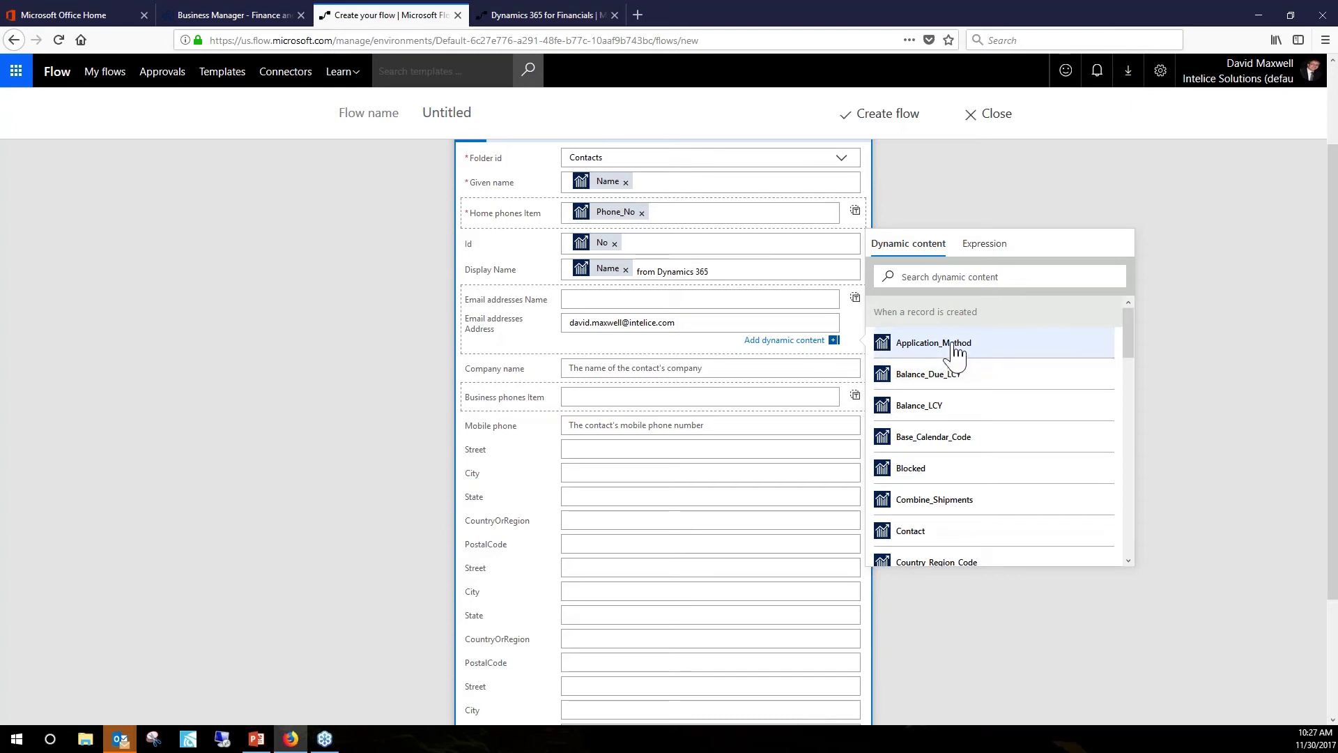
pyautogui.scroll(-4, 962, 422)
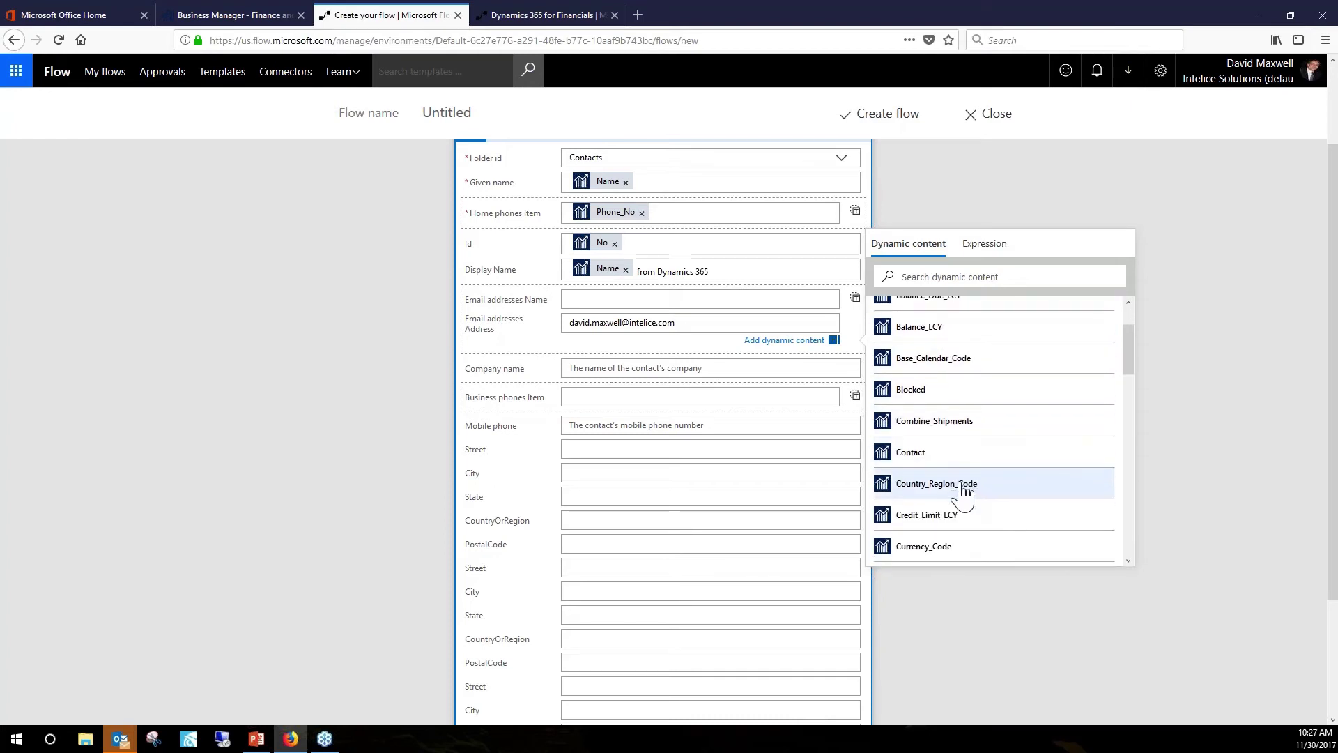
pyautogui.scroll(-4, 951, 481)
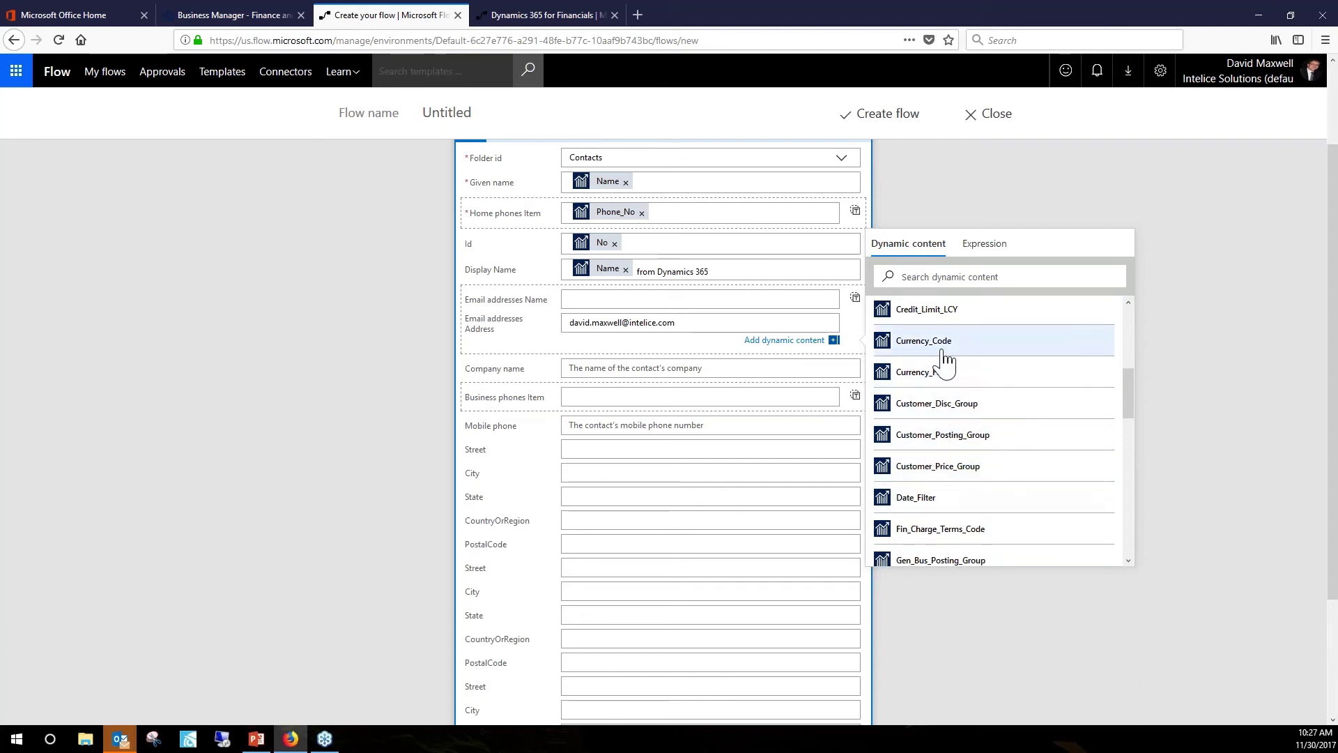
pyautogui.scroll(-4, 956, 359)
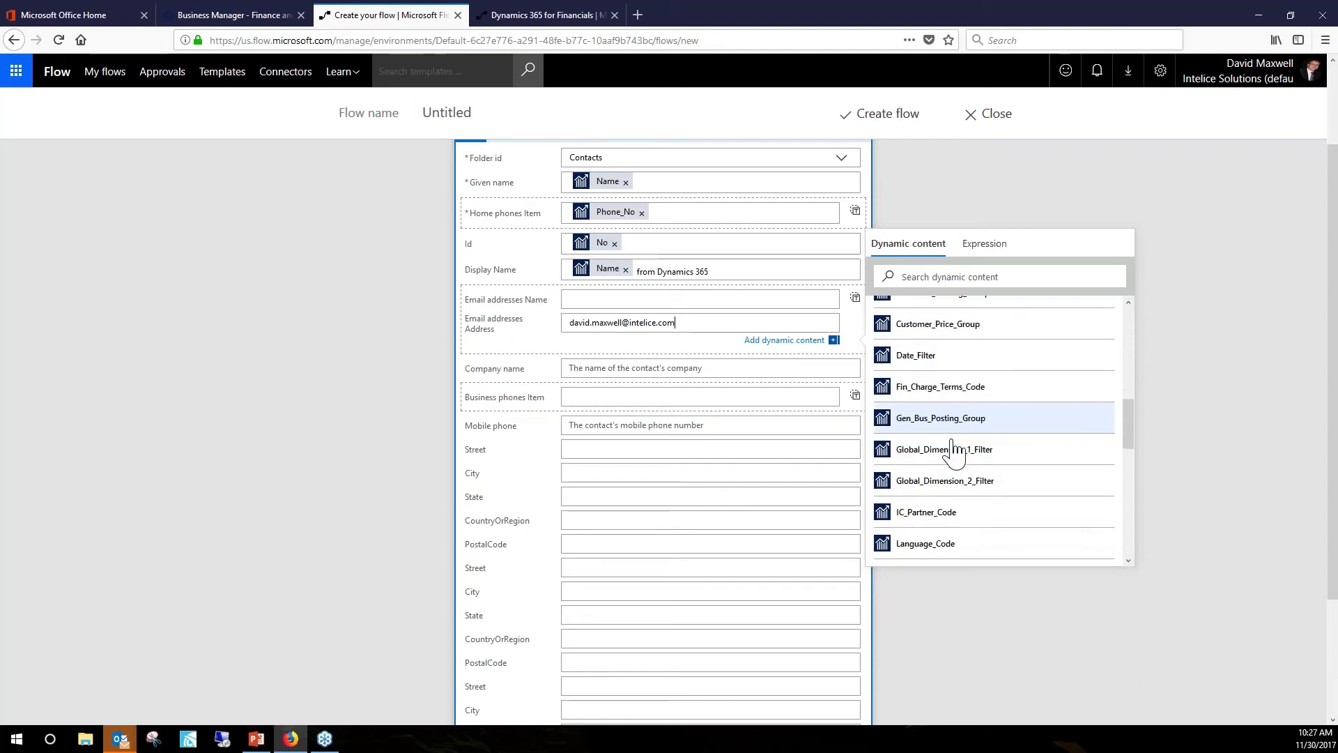
pyautogui.scroll(4, 927, 401)
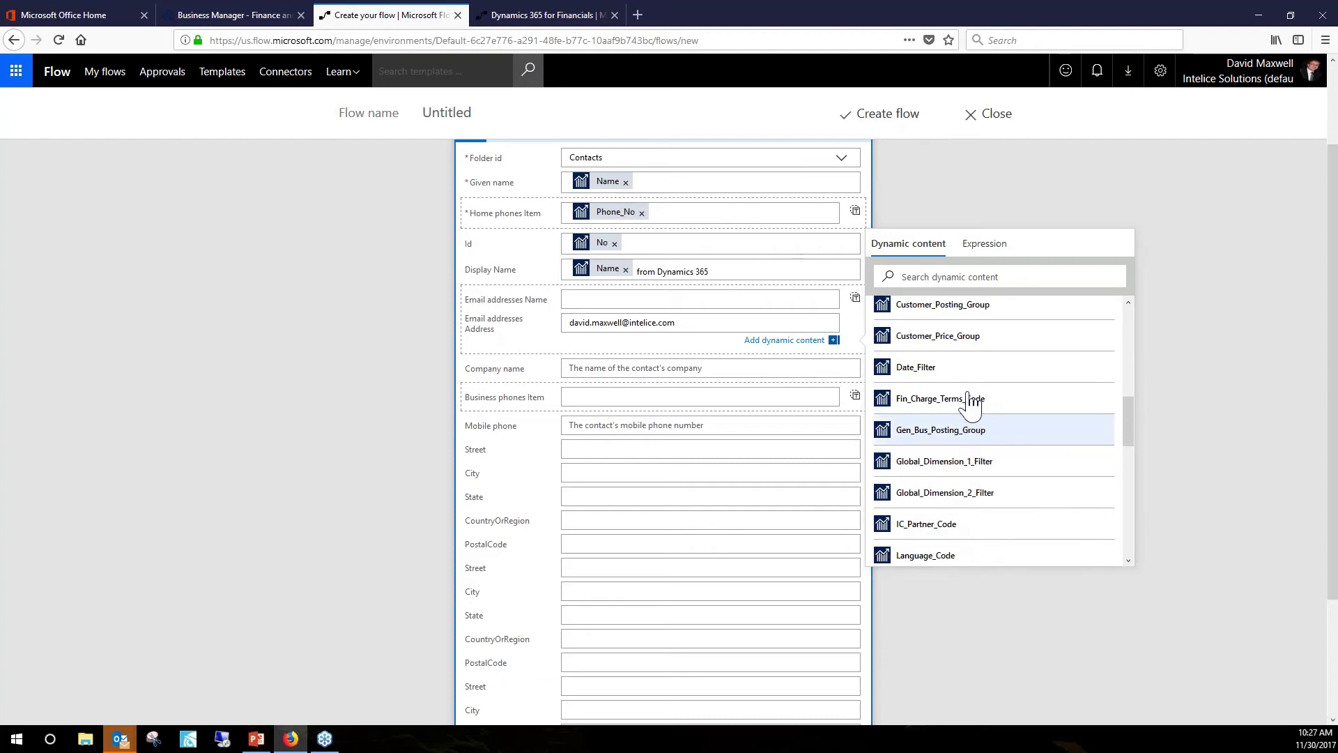
pyautogui.scroll(8, 976, 400)
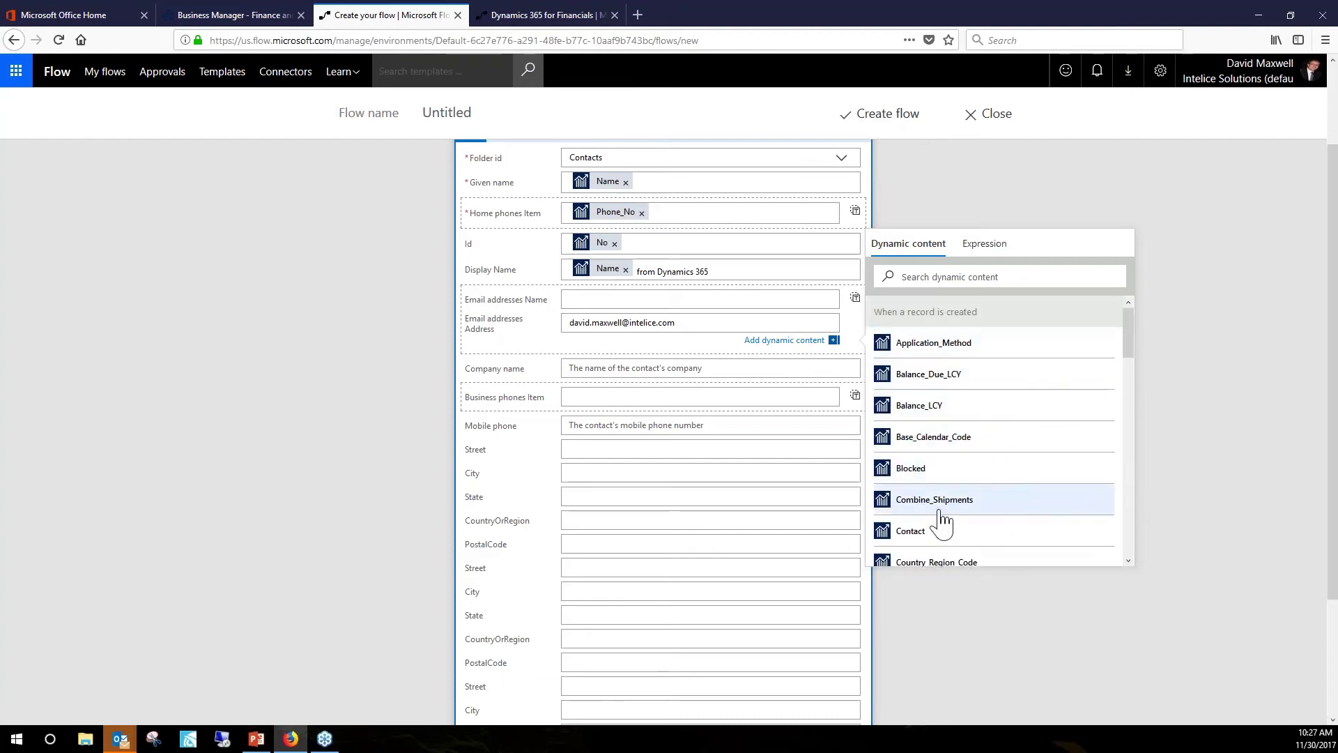
pyautogui.scroll(-5, 924, 519)
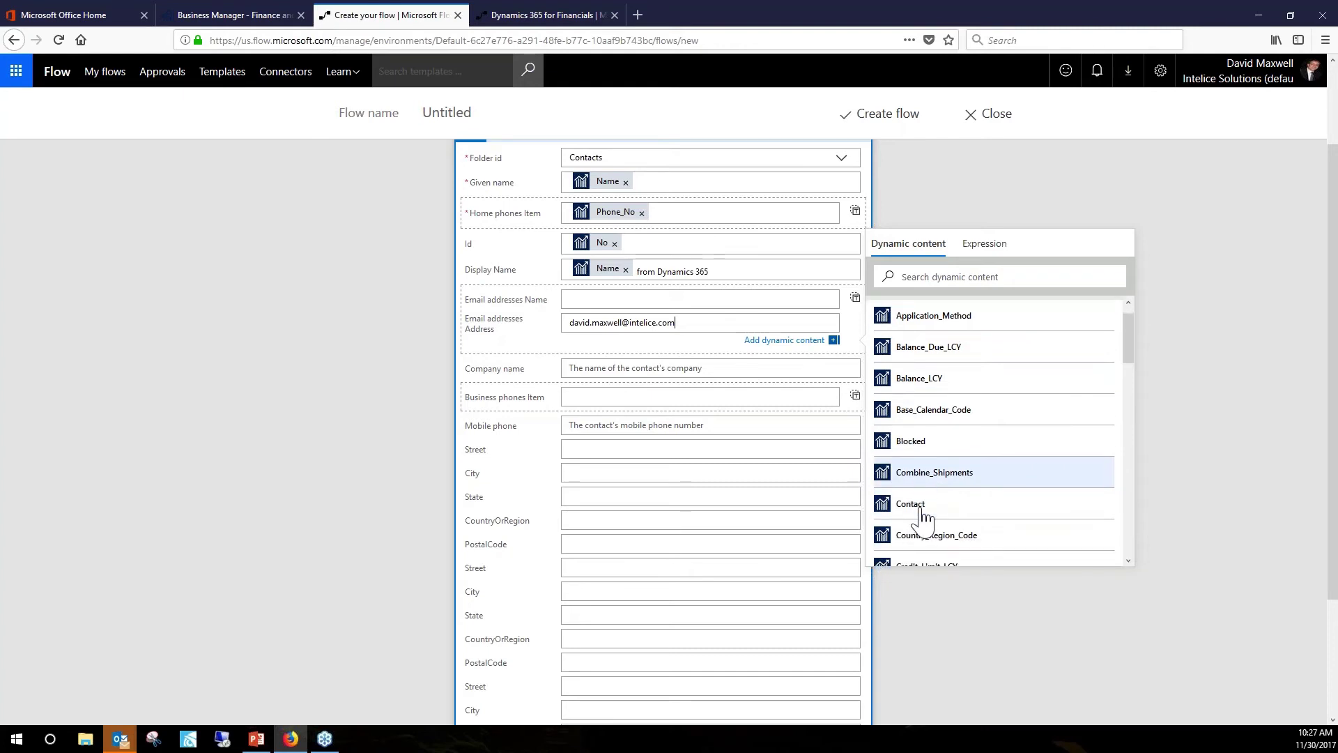
pyautogui.scroll(-3, 921, 519)
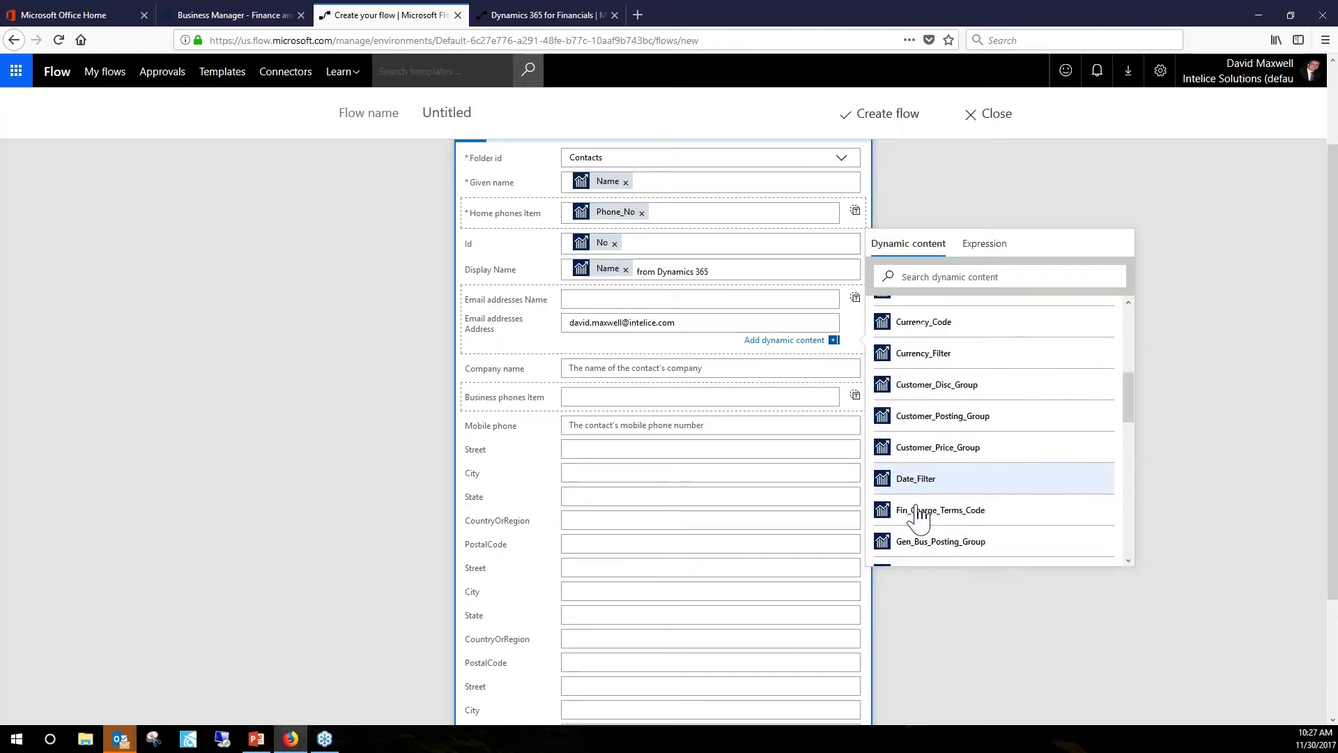
pyautogui.scroll(-5, 921, 536)
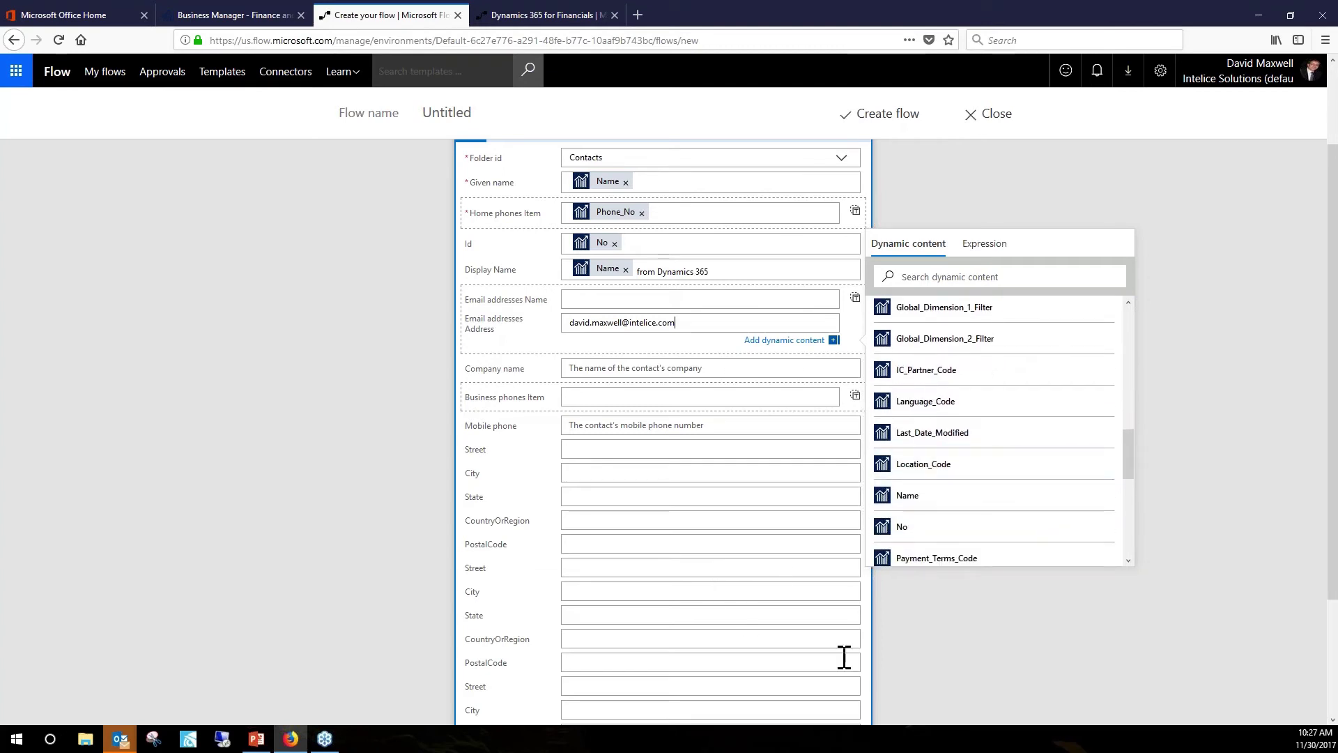
pyautogui.scroll(-2, 893, 648)
pyautogui.scroll(-2, 896, 640)
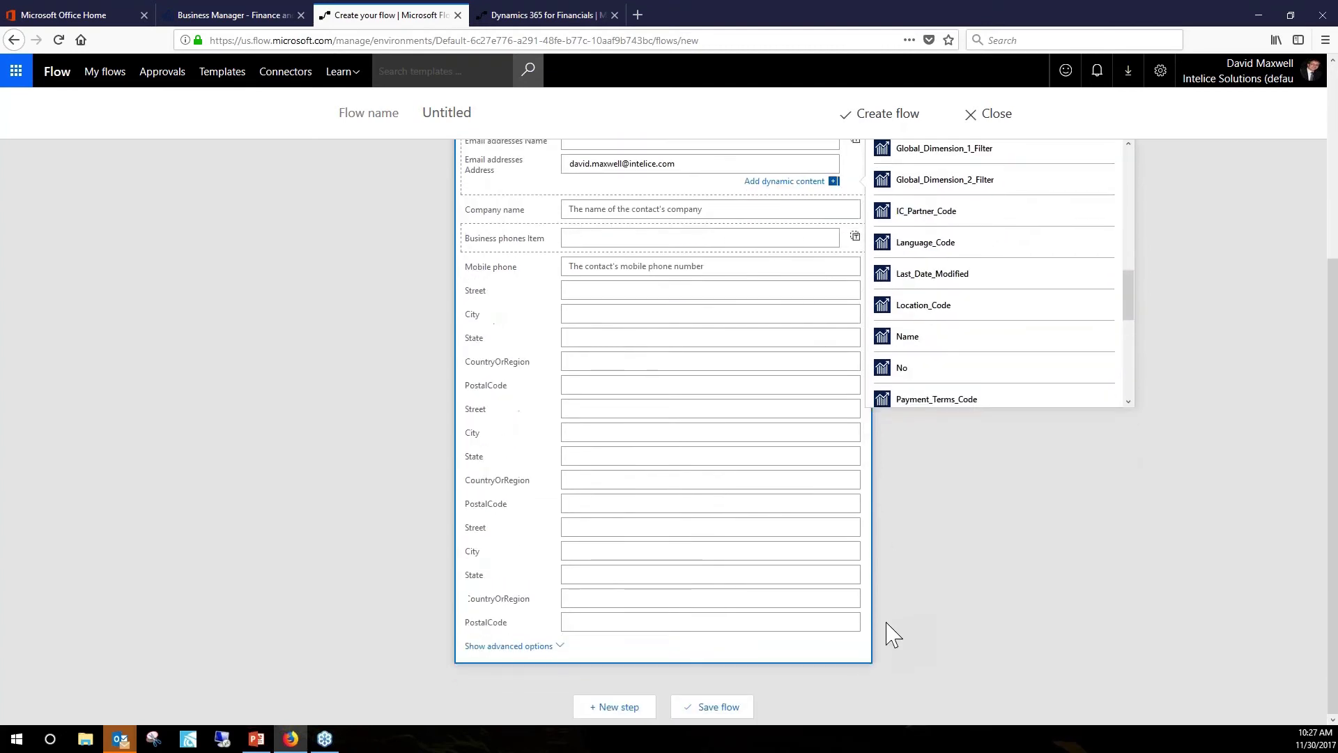
# Save the flow as 'When a record is created -> Create contact' and scroll back to its name.
pyautogui.click(720, 708)
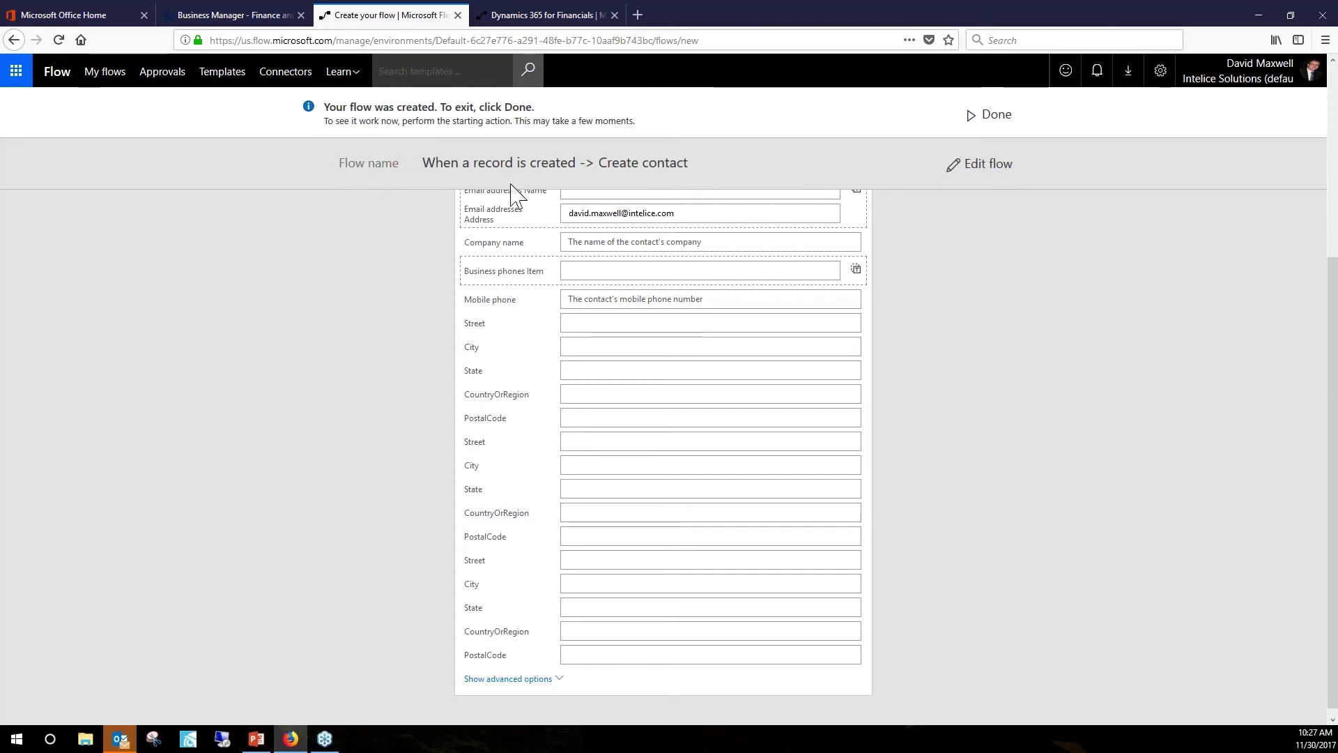
pyautogui.scroll(4, 514, 187)
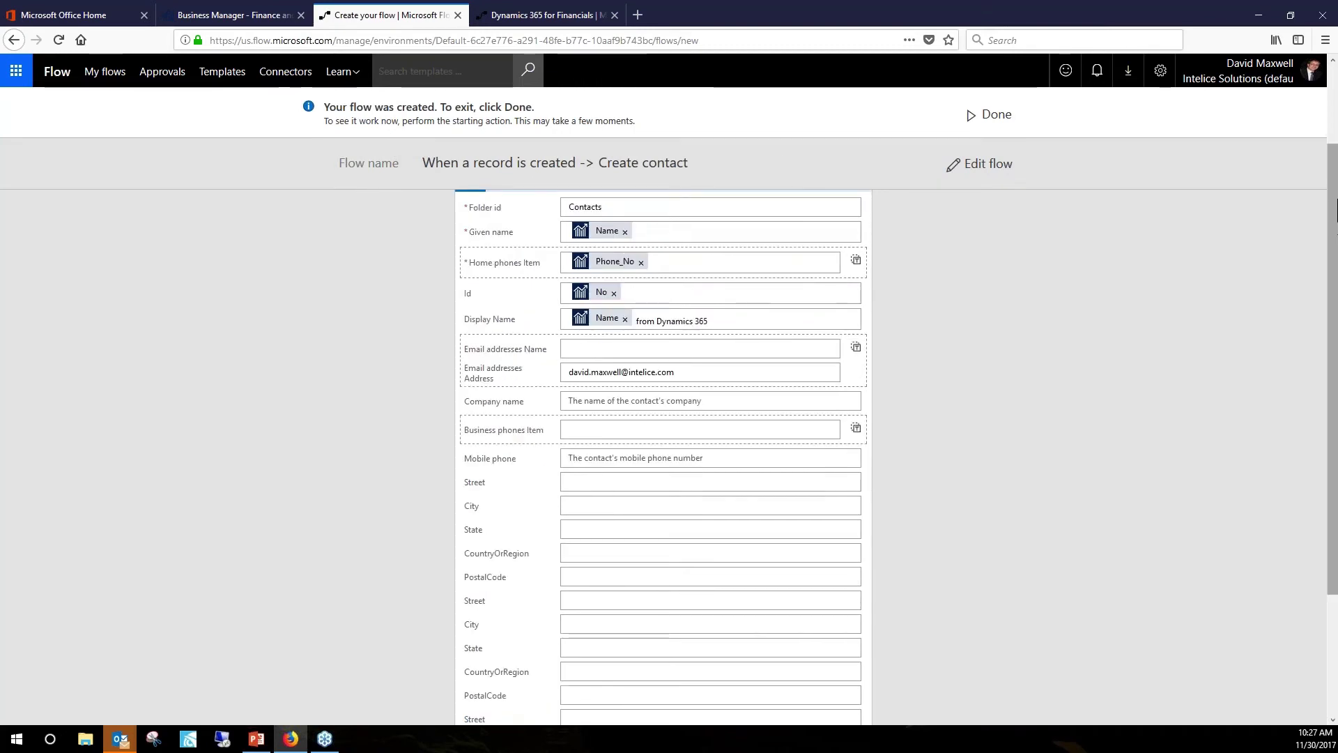
pyautogui.scroll(2, 836, 209)
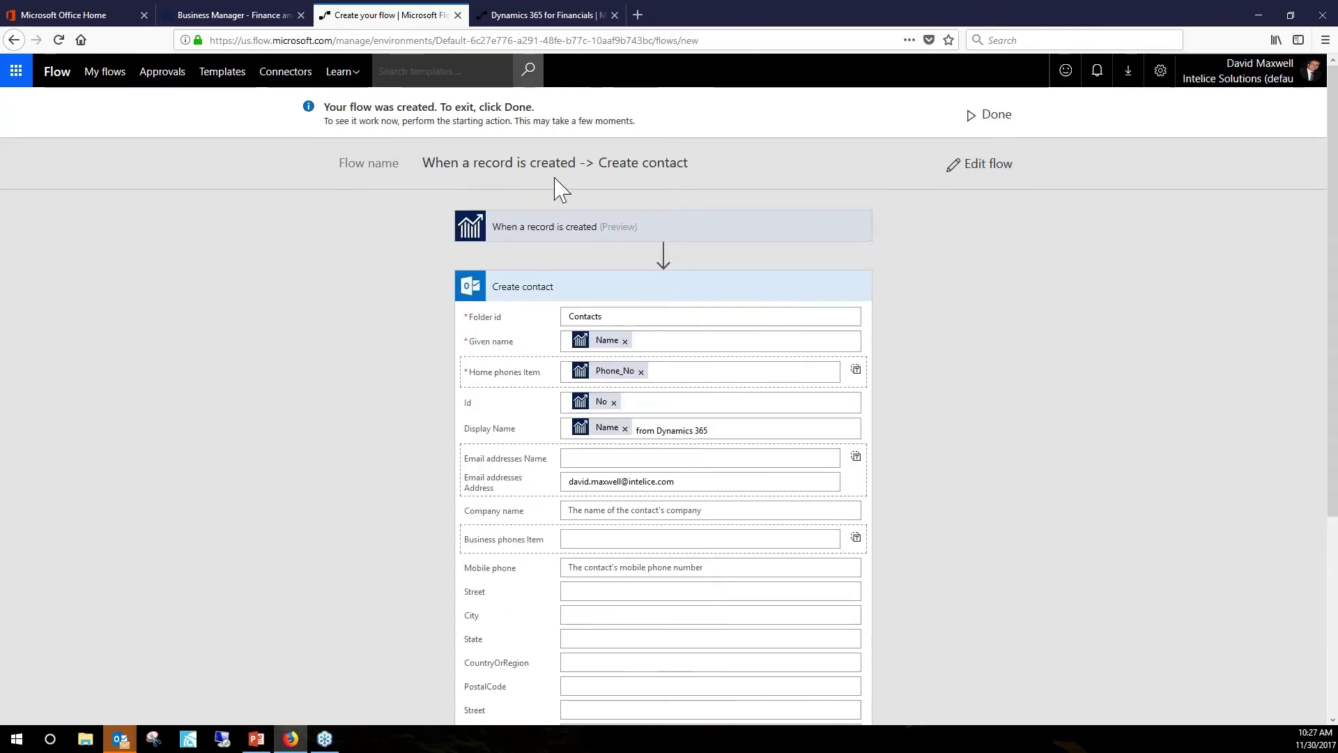
pyautogui.moveTo(424, 165)
pyautogui.mouseDown()
pyautogui.moveTo(567, 164)
pyautogui.moveTo(442, 164)
pyautogui.mouseUp()
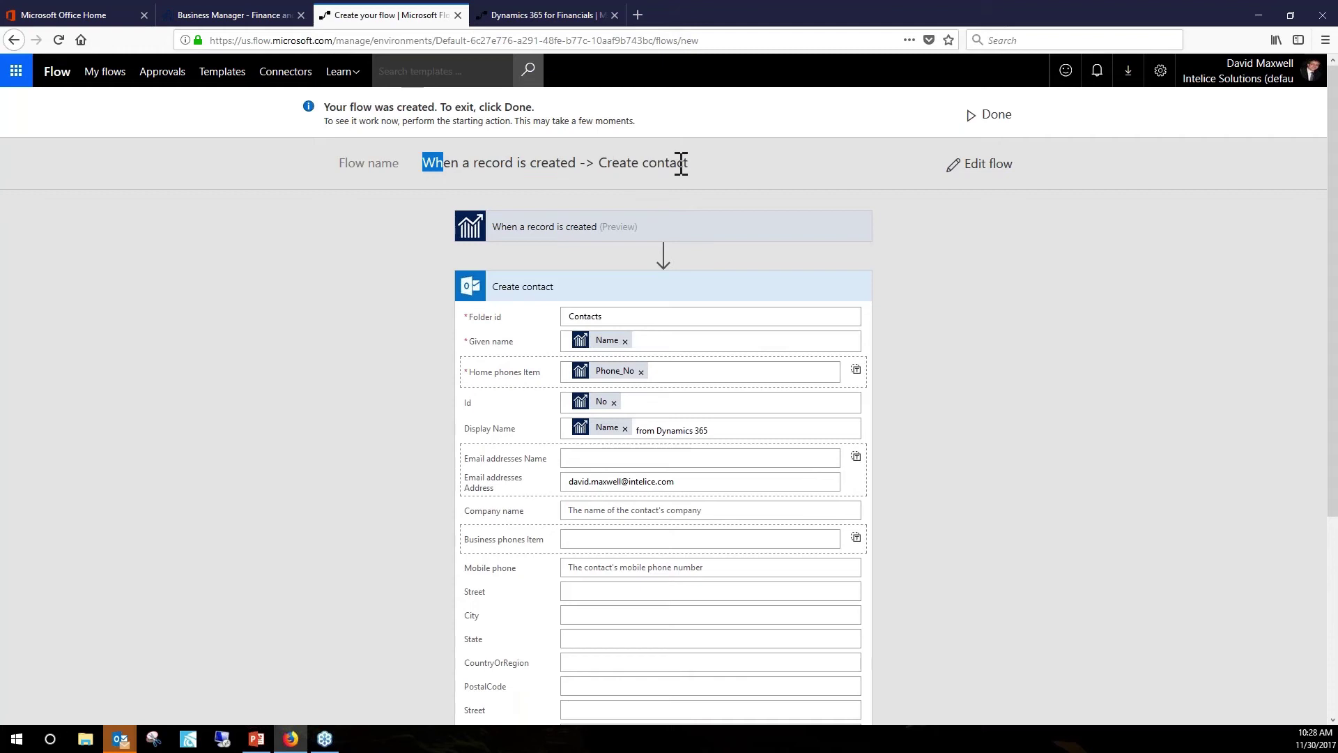
# Edit the flow name, replacing 'record' with 'Customer is created in Dynamics 365' and appending ' in Outlook'.
pyautogui.click(982, 168)
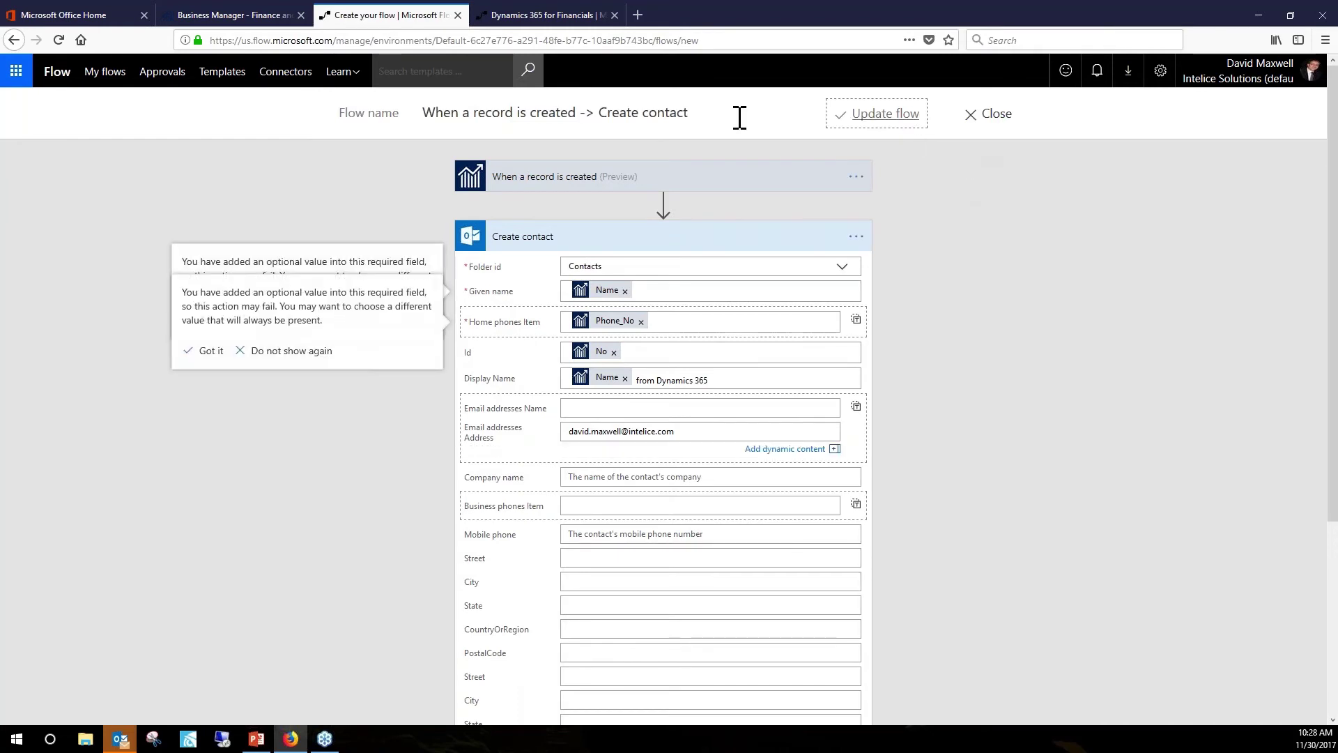
pyautogui.click(602, 117)
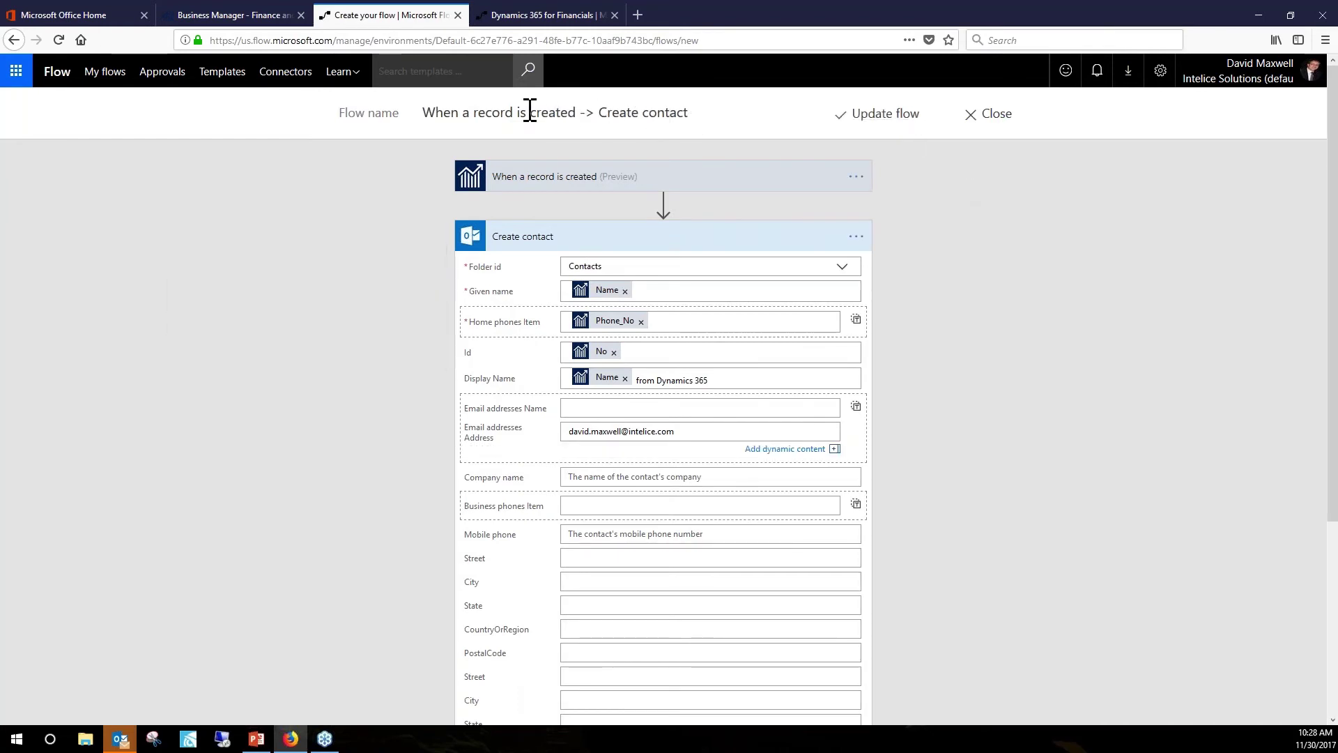
pyautogui.moveTo(514, 112); pyautogui.dragTo(484, 115)
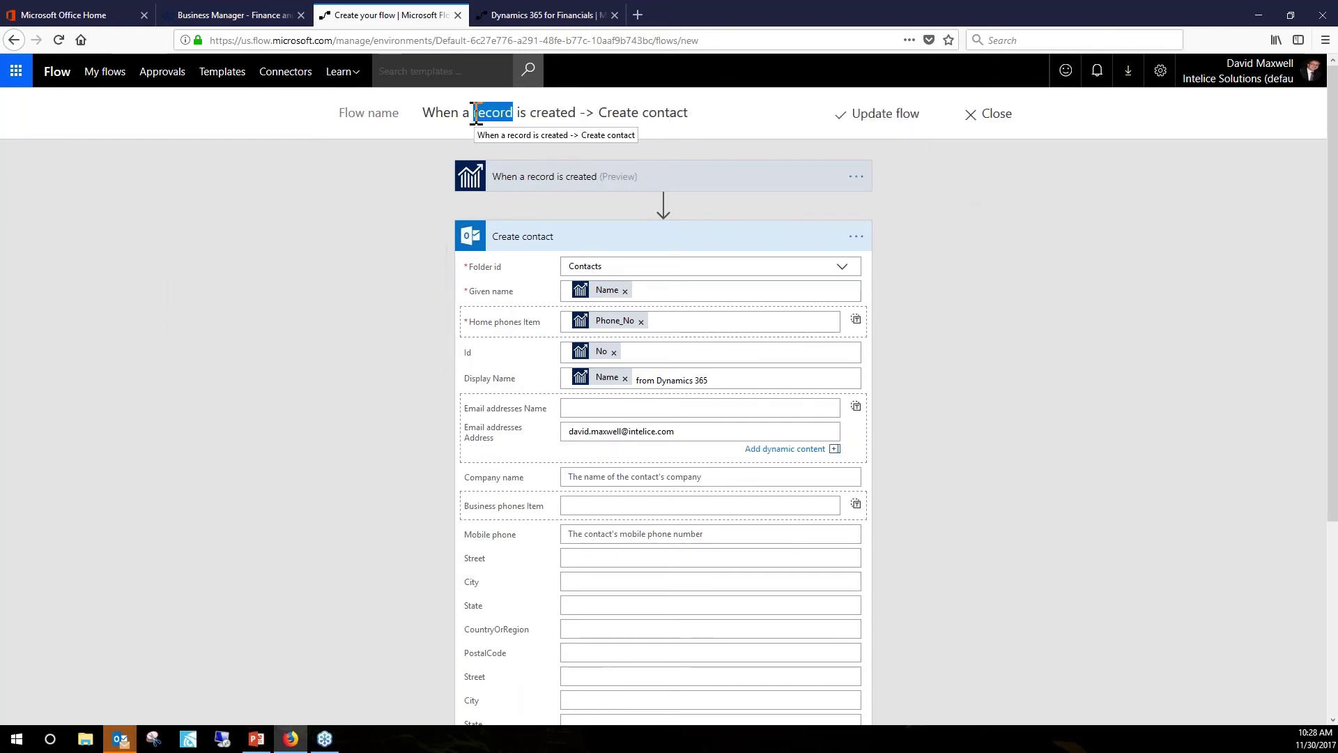
pyautogui.write('Customer ')
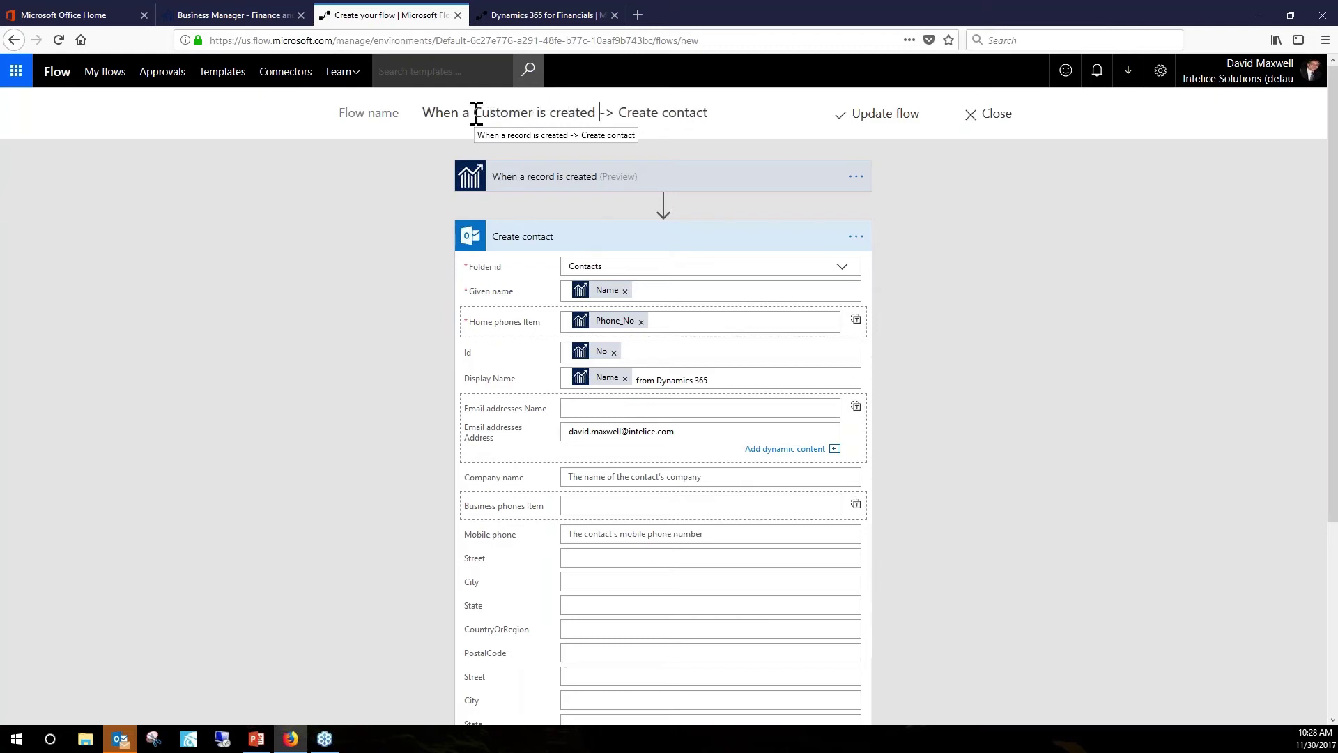
pyautogui.write('is created in ')
pyautogui.write('Dynamics ')
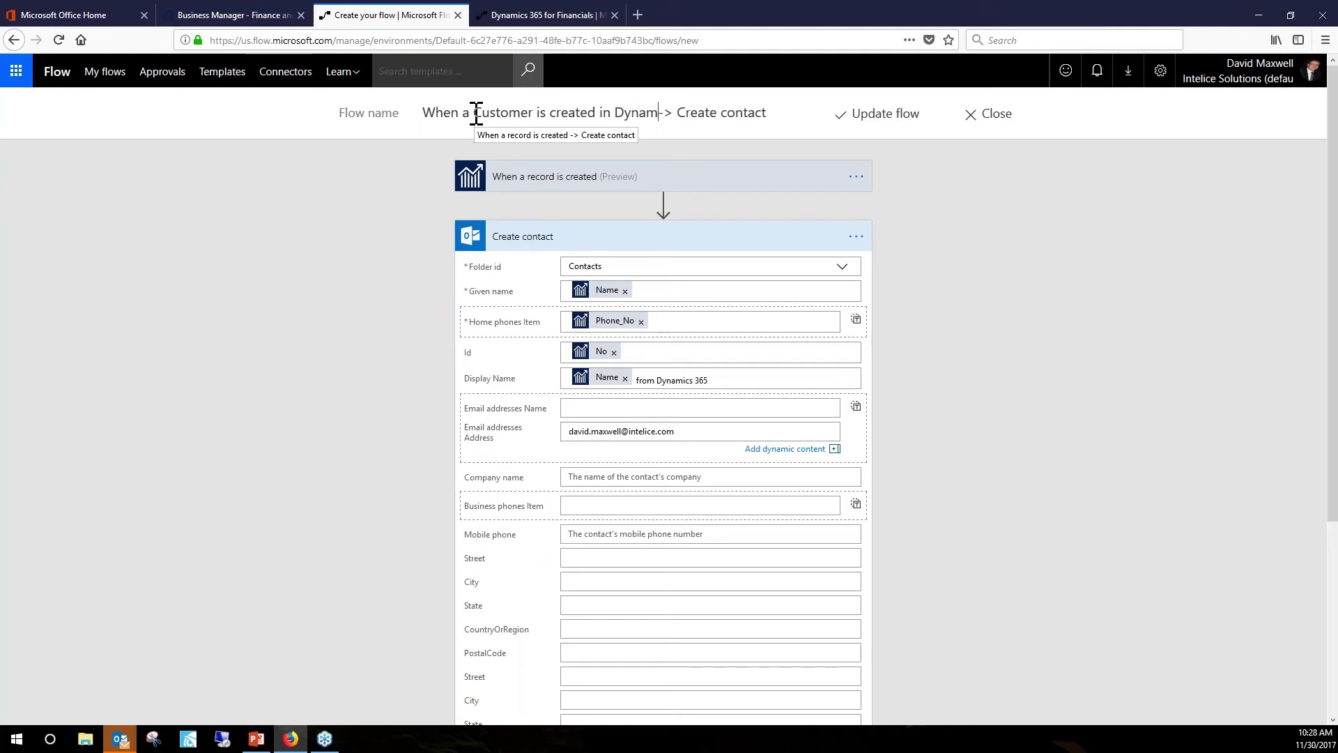
pyautogui.write('365')
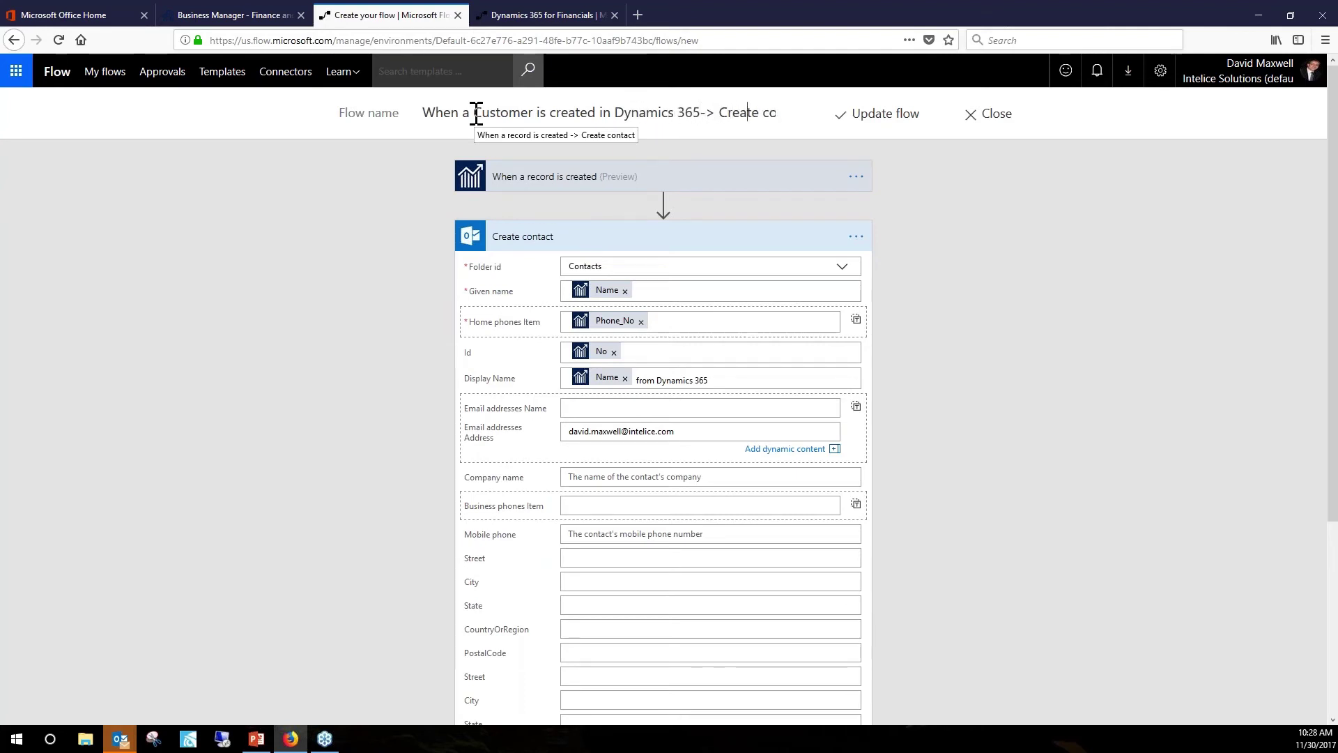
pyautogui.press('End')
pyautogui.write('in Outlo')
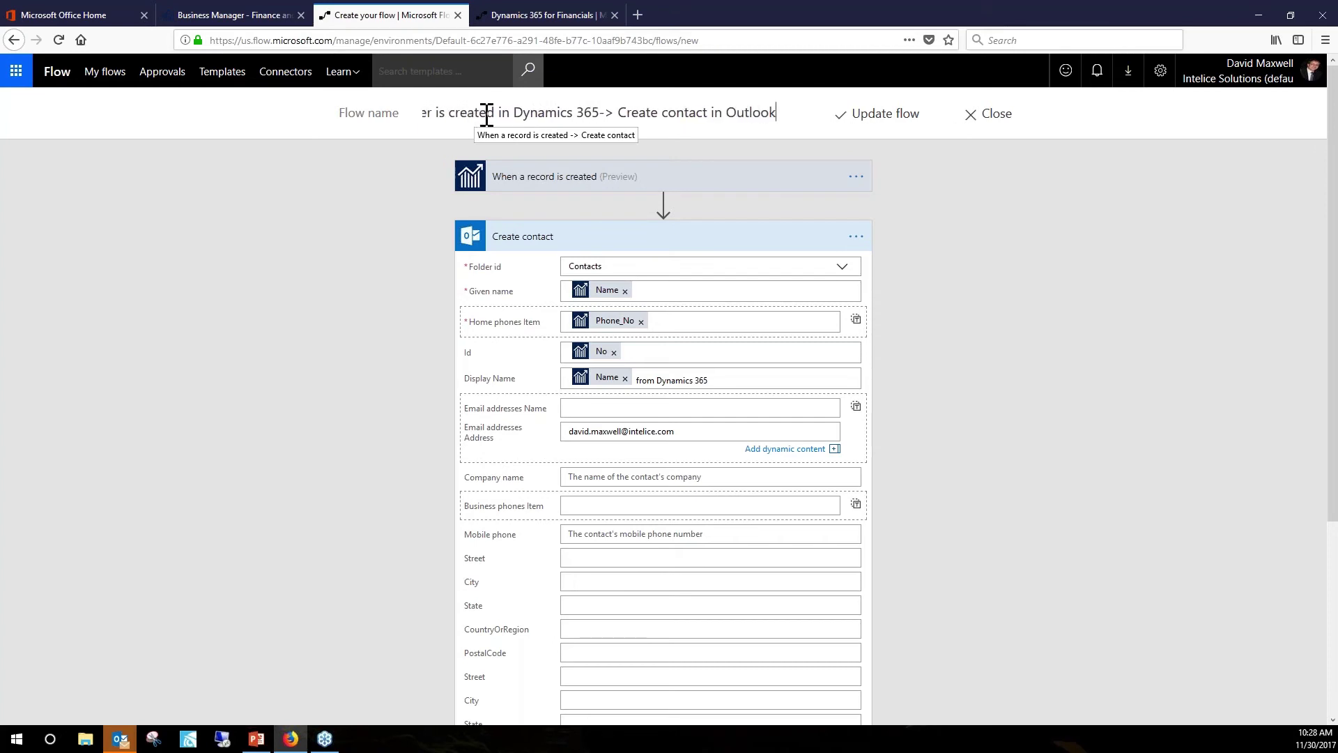
# Update the renamed flow and open its management page via Done.
pyautogui.click(883, 115)
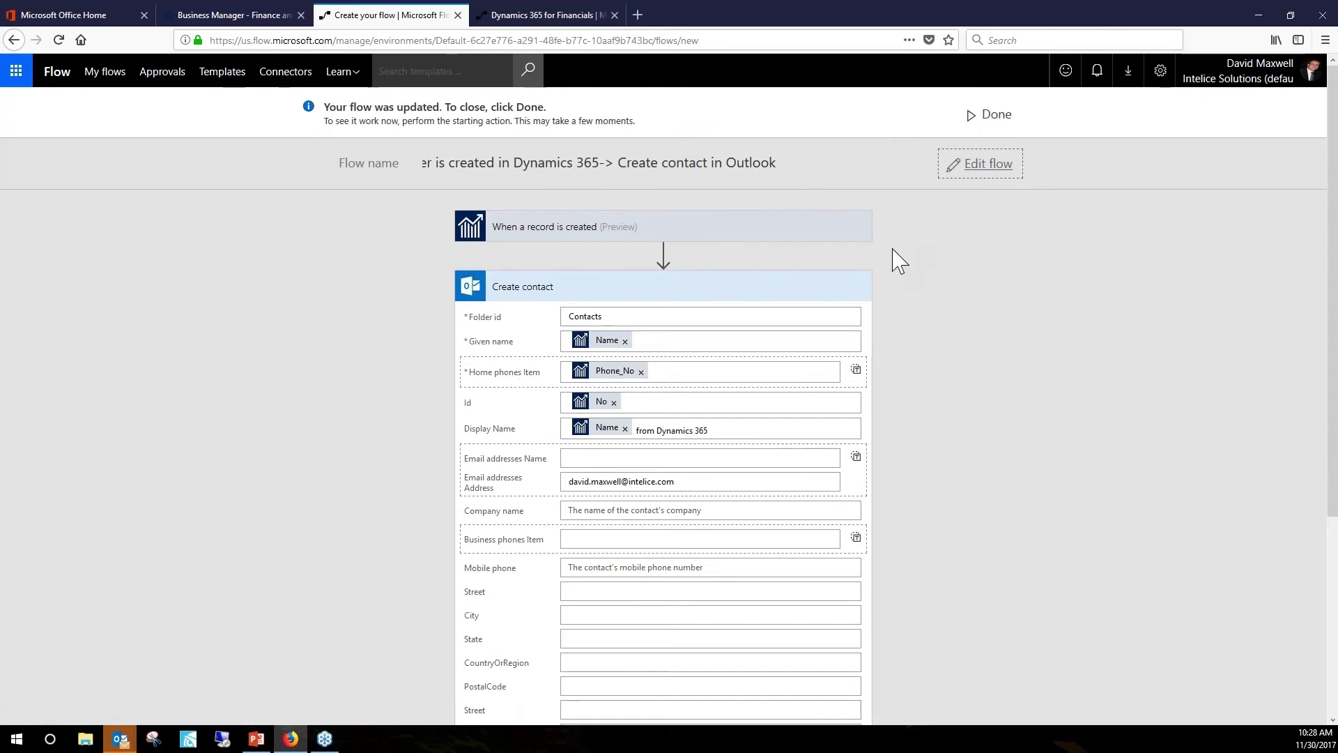
pyautogui.click(996, 115)
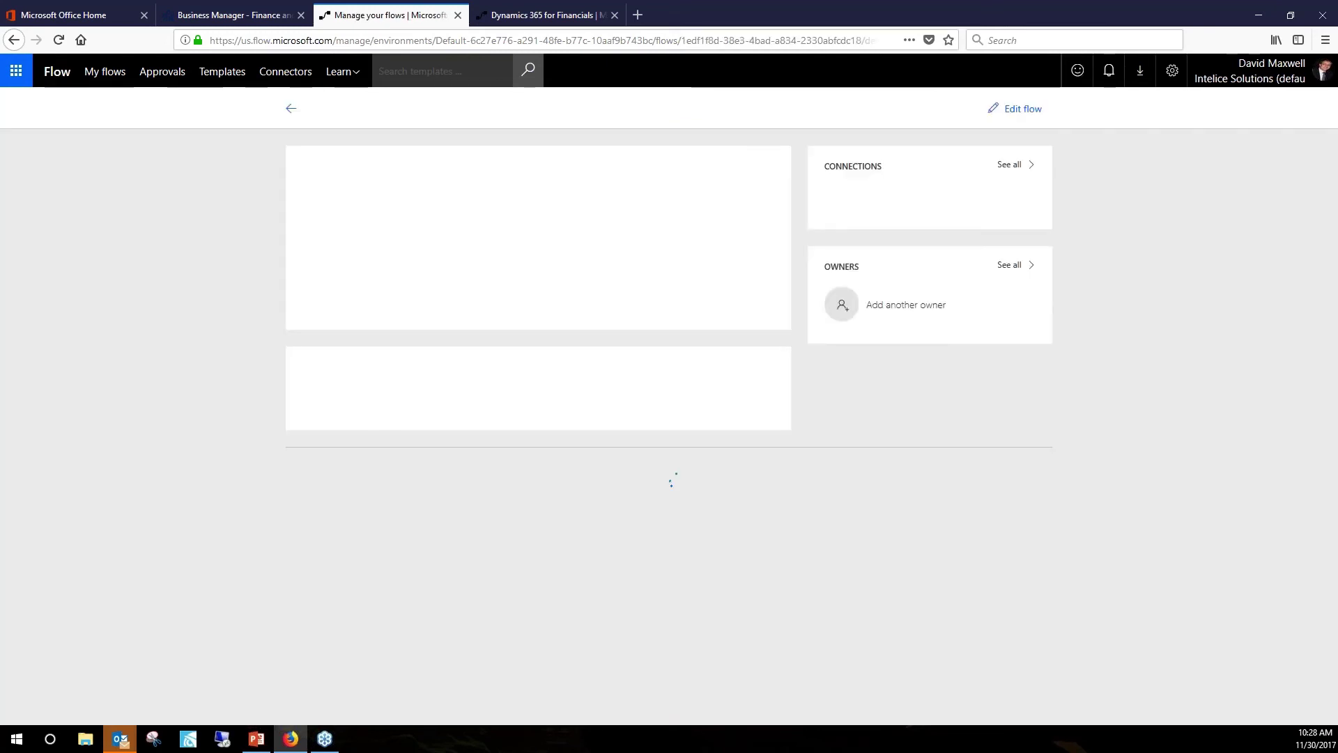
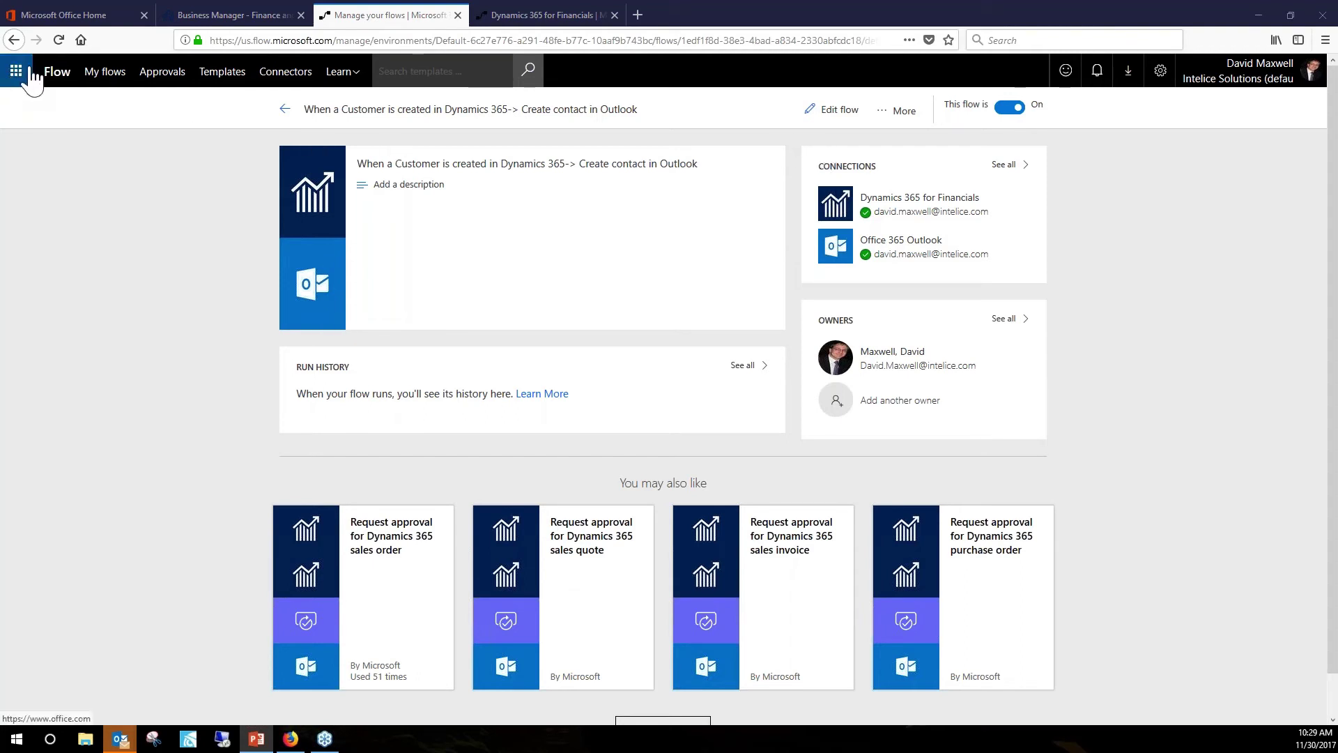
# Close the flow details tab and the Dynamics 365 for Financials connector tab.
pyautogui.click(458, 15)
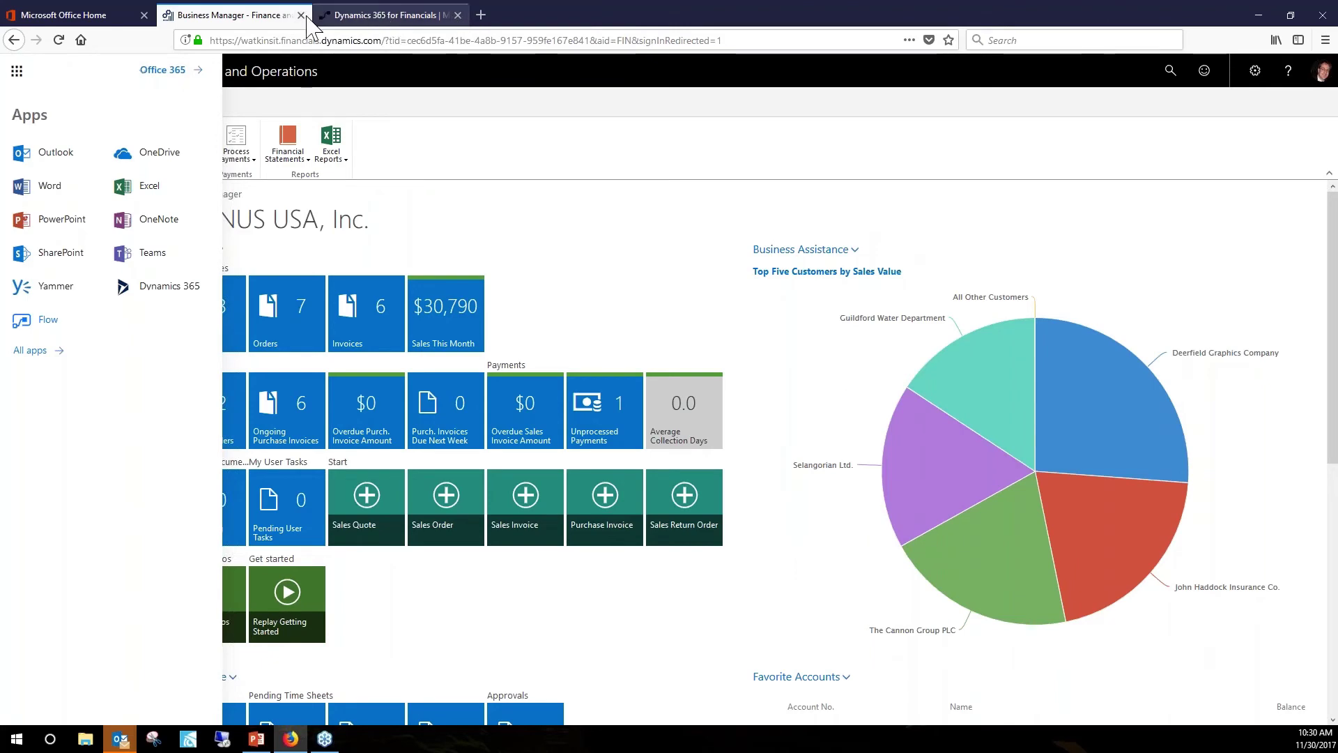
pyautogui.click(398, 20)
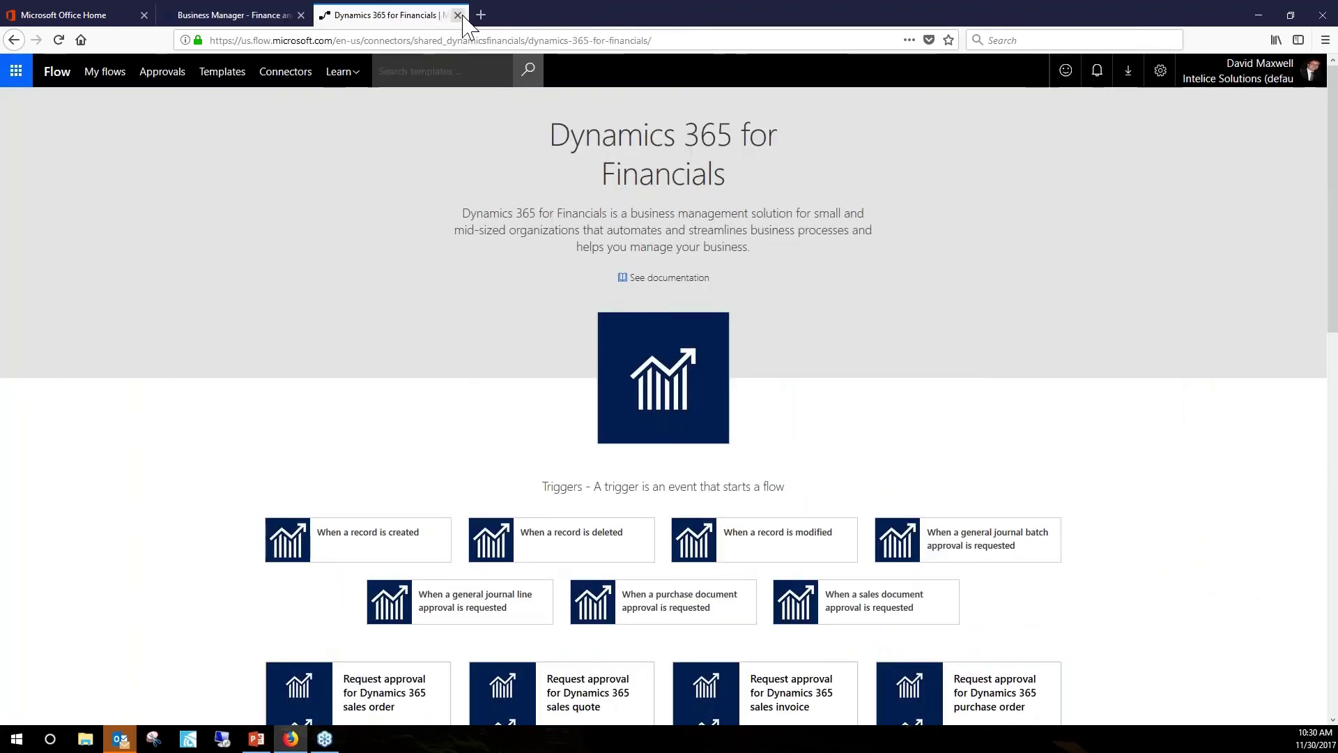
pyautogui.click(457, 15)
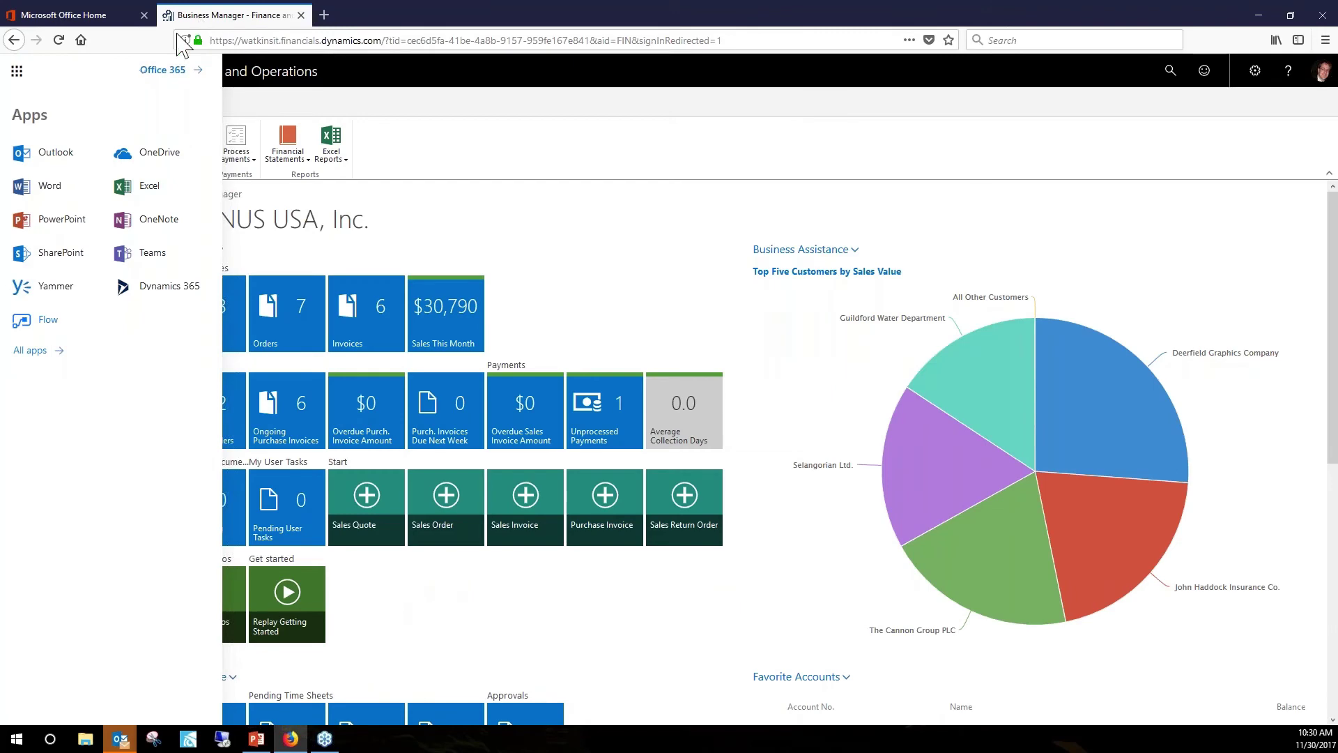
# Back on Business Manager, dismiss the app list, open Customers and start a New customer card.
pyautogui.click(122, 17)
pyautogui.click(209, 16)
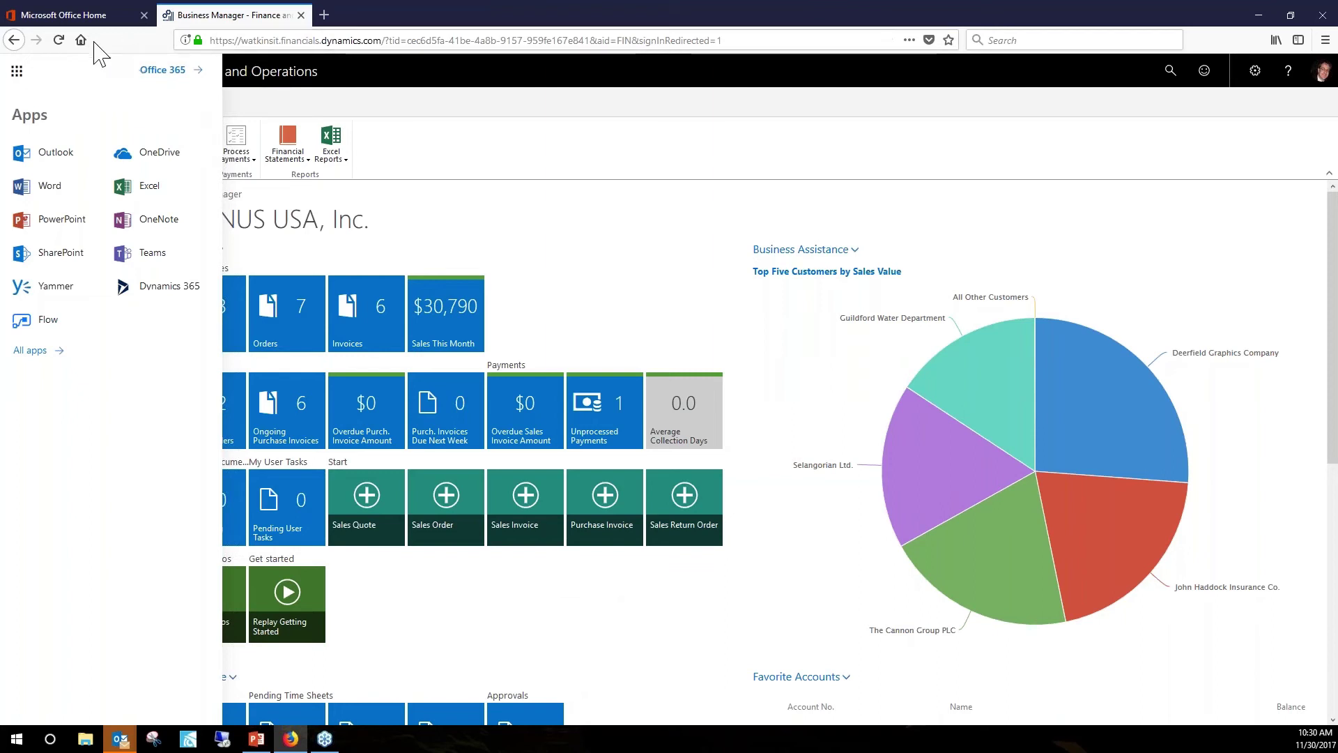
pyautogui.click(258, 124)
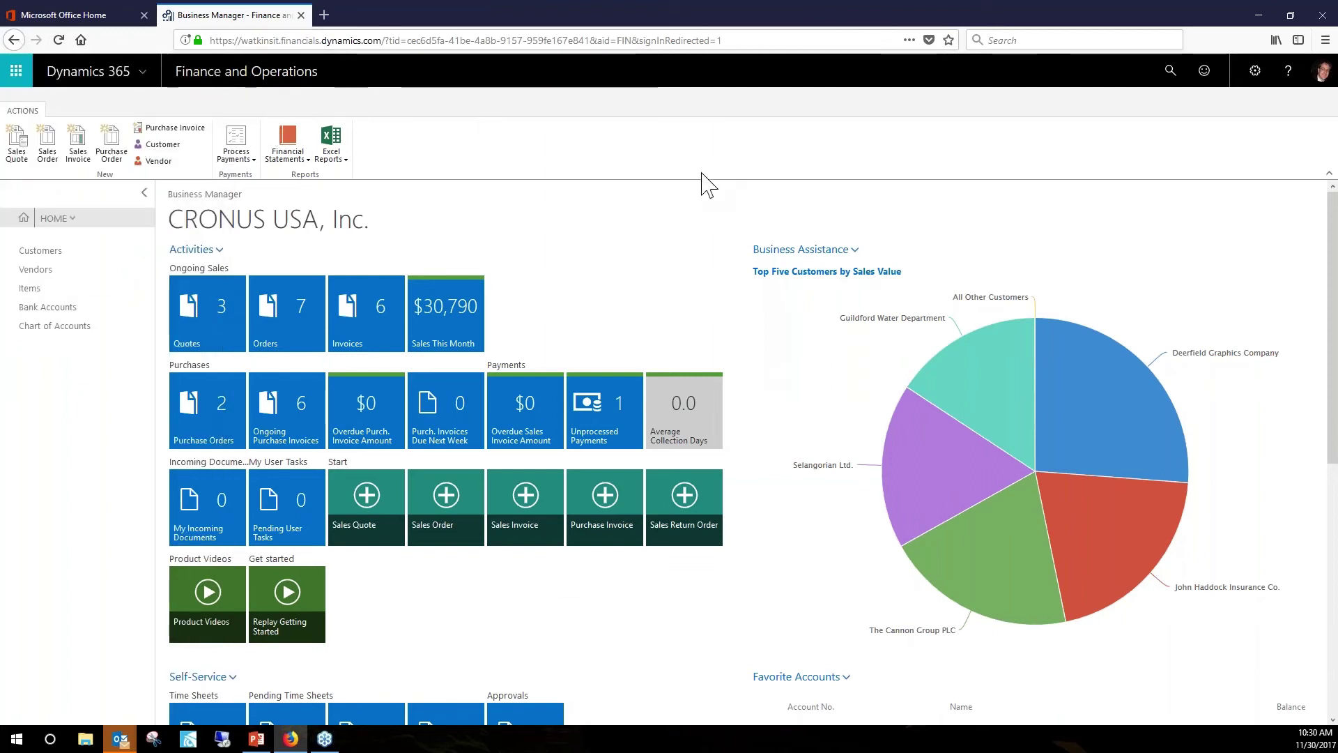
pyautogui.click(38, 252)
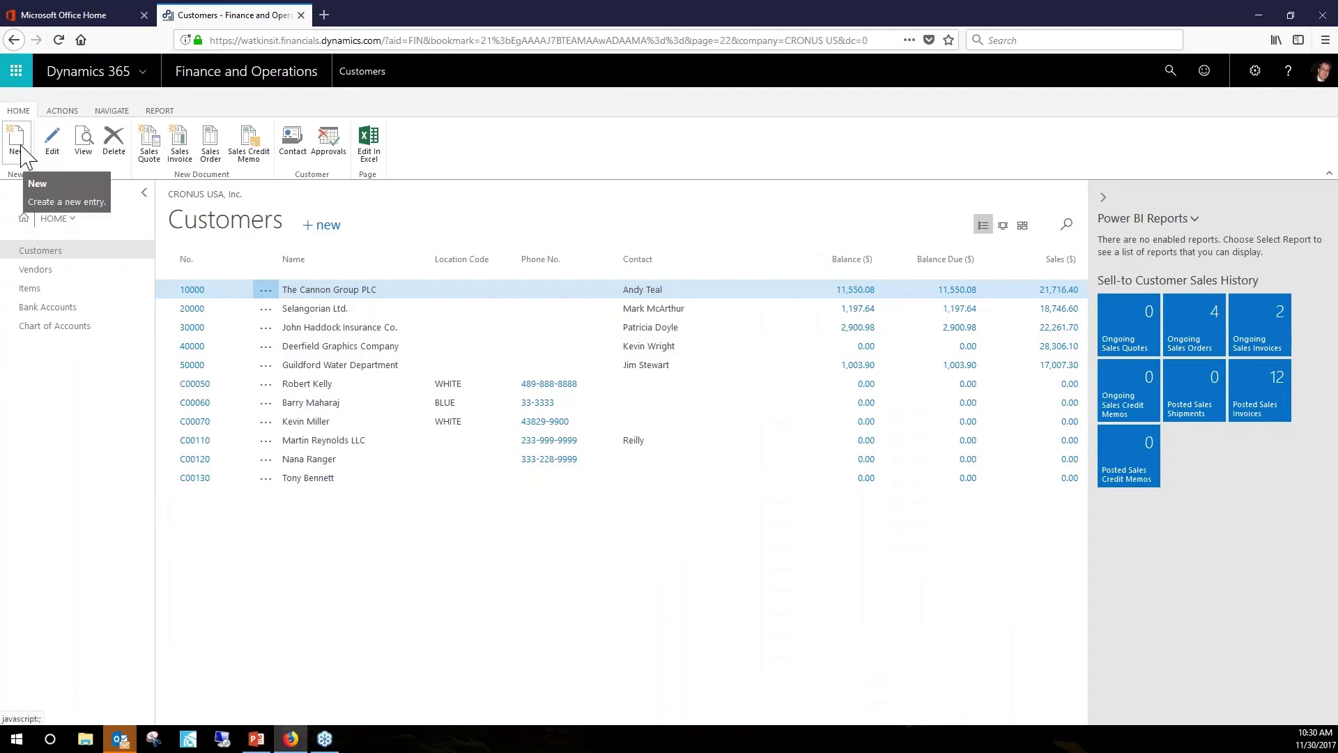
pyautogui.click(21, 149)
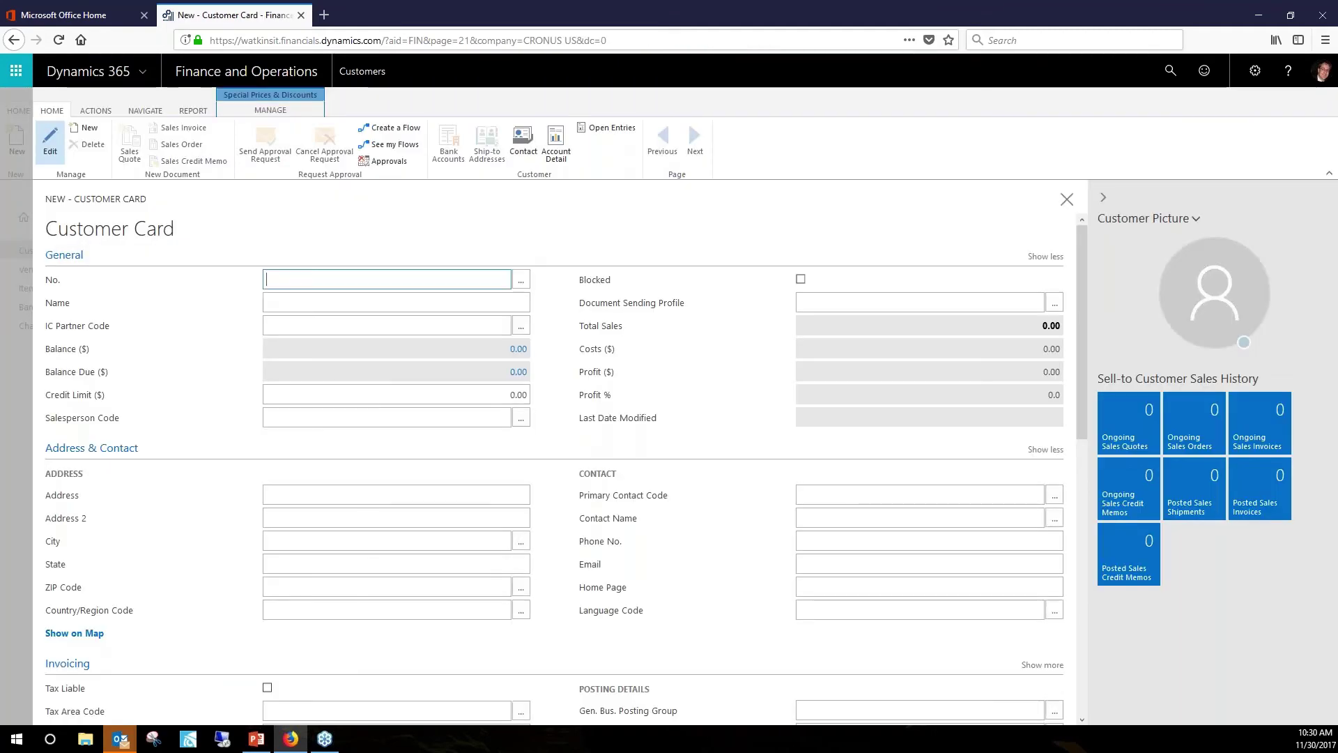
# Enter the customer's full name and phone number on the new card, then close it to save.
pyautogui.click(322, 301)
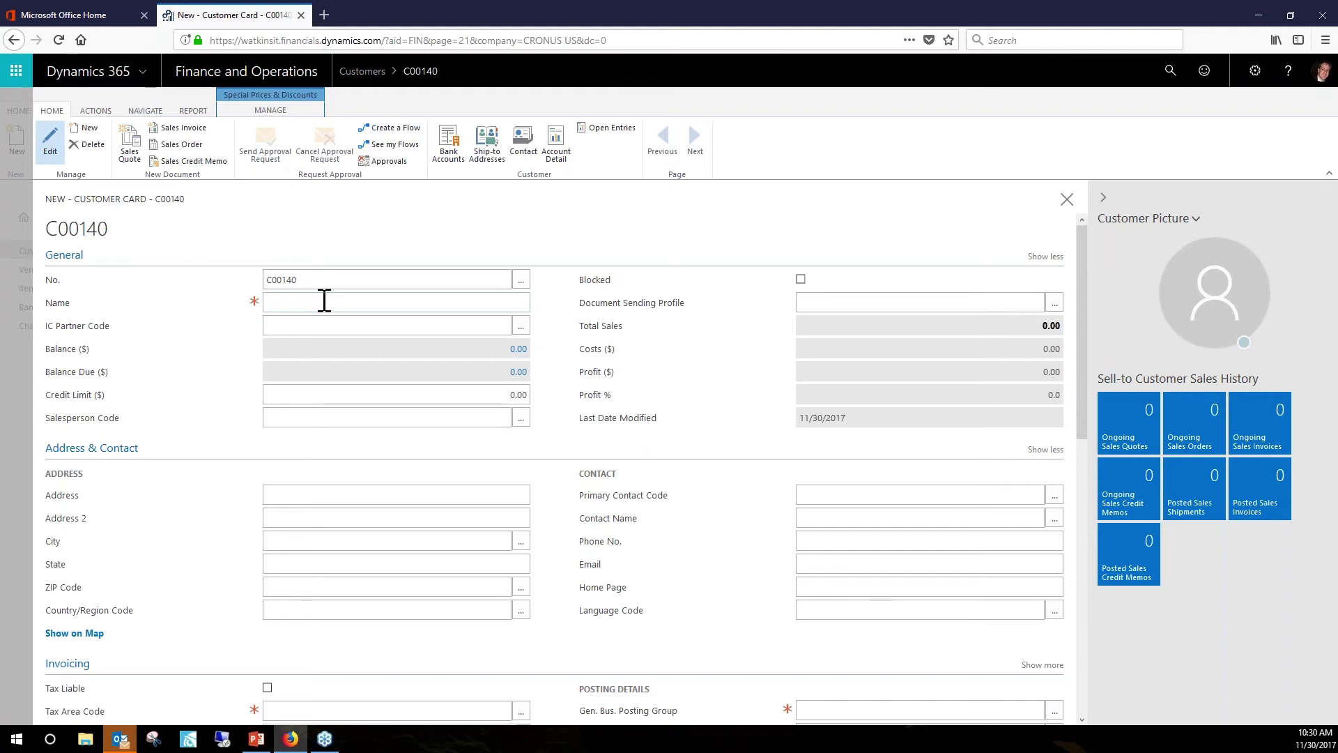
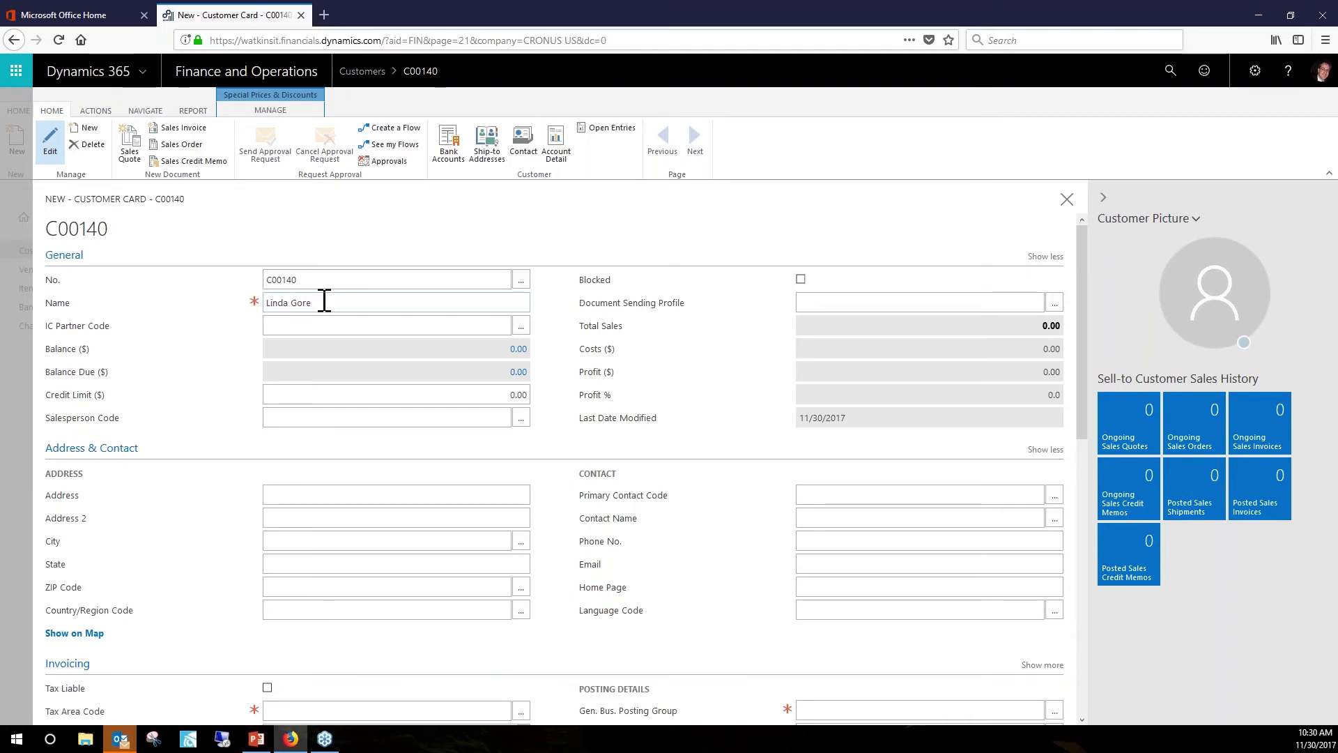
pyautogui.press('Tab')
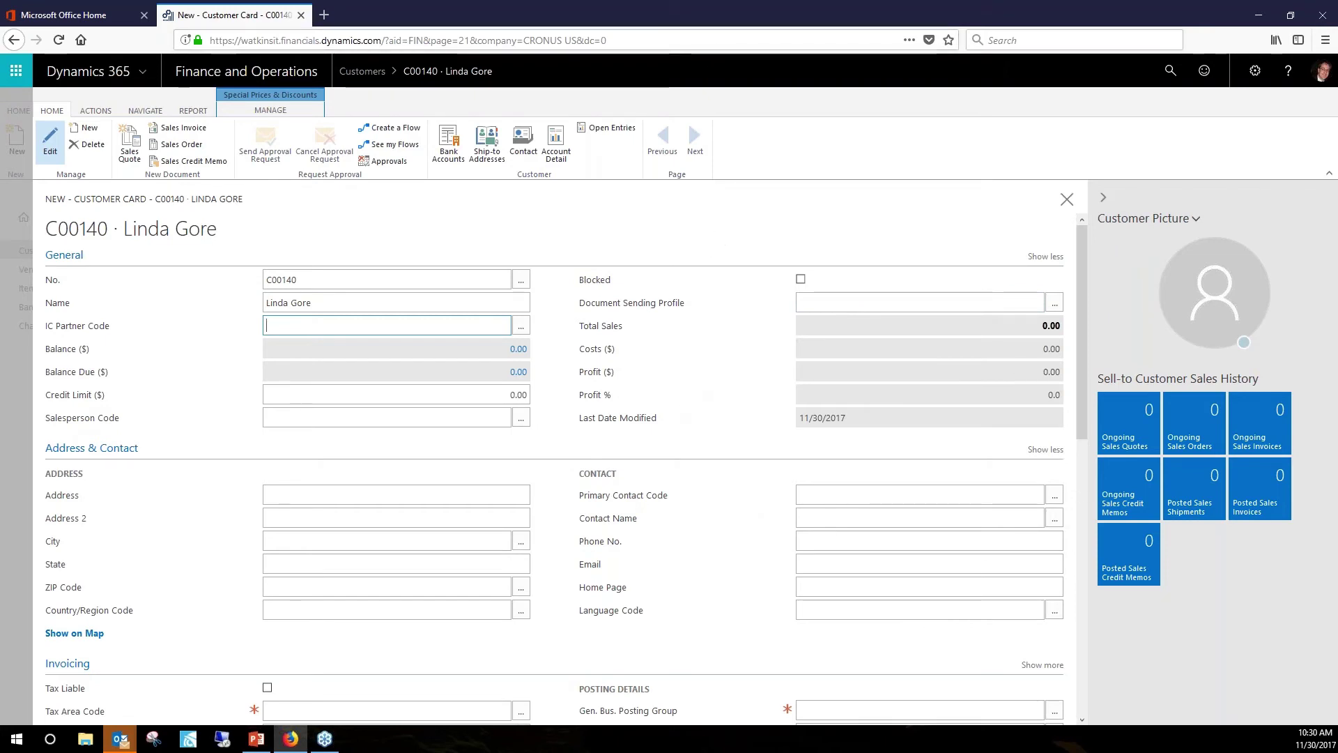
pyautogui.click(825, 542)
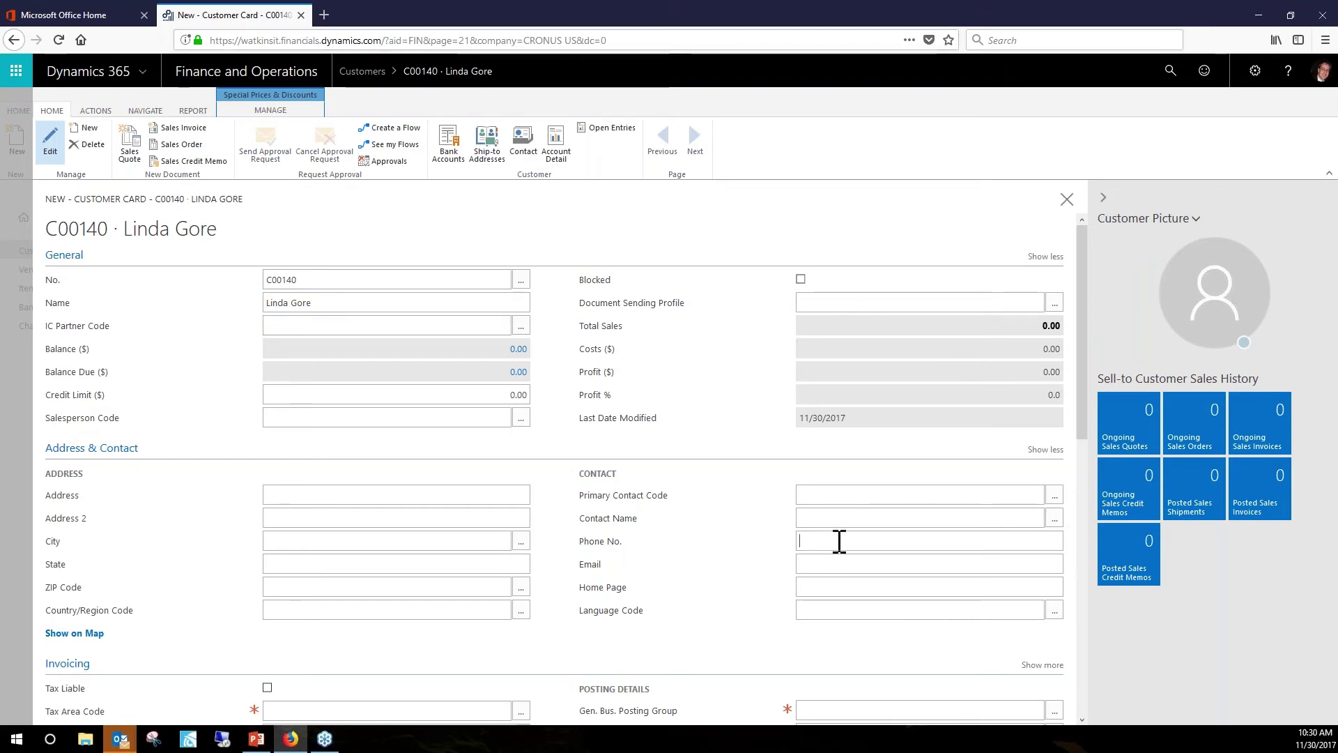
pyautogui.write('900-999-9999')
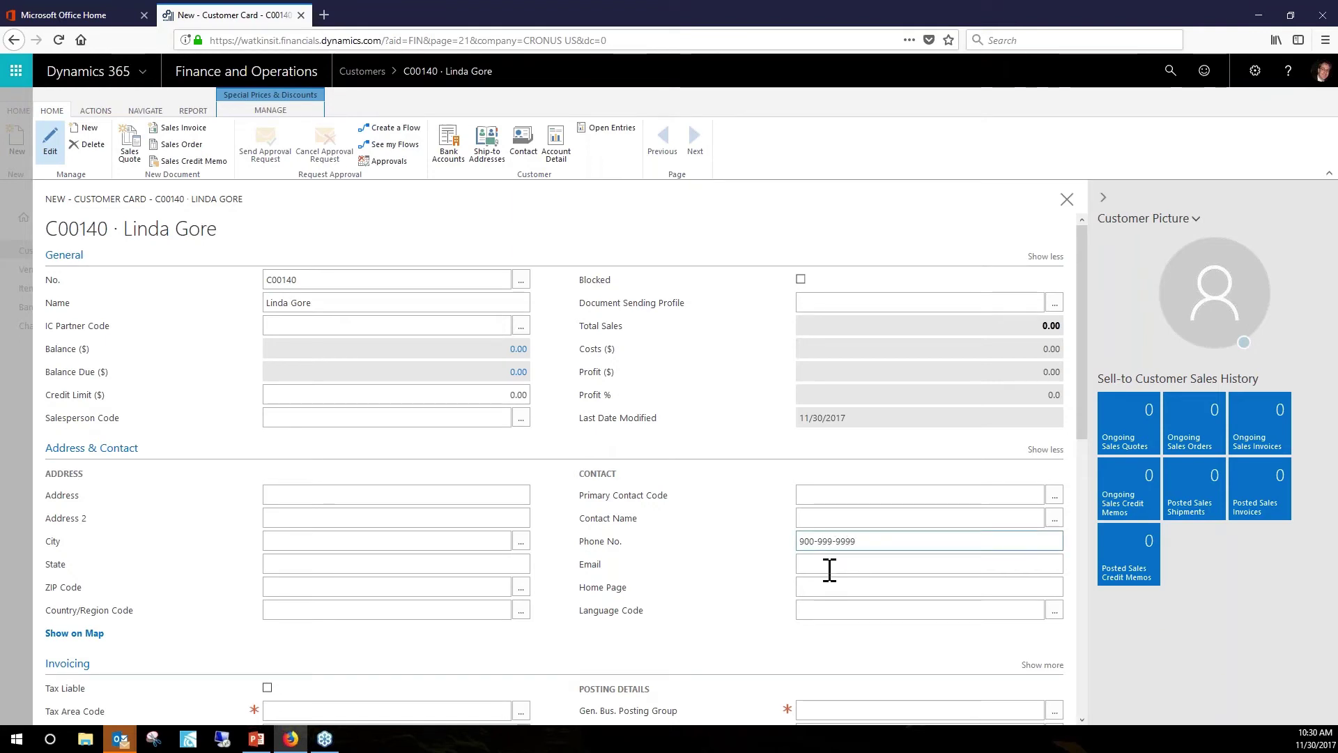
pyautogui.click(829, 569)
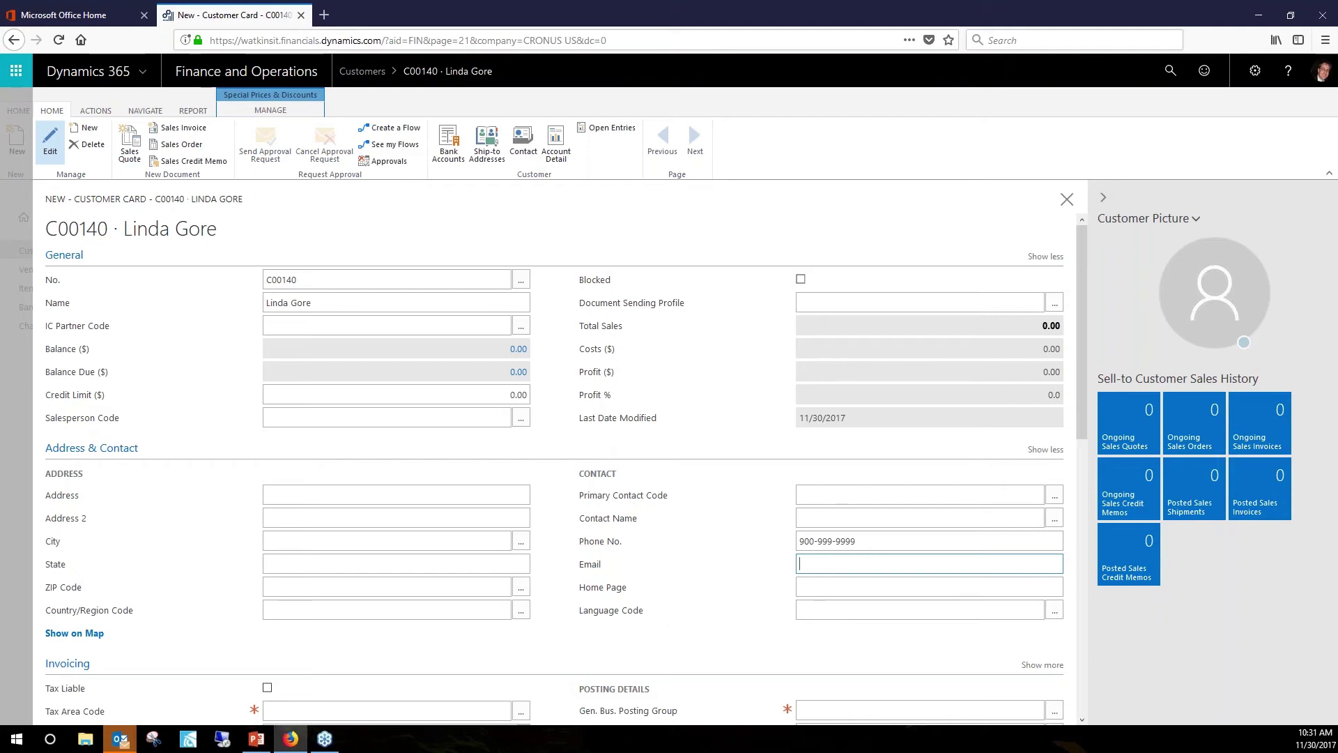
pyautogui.click(624, 596)
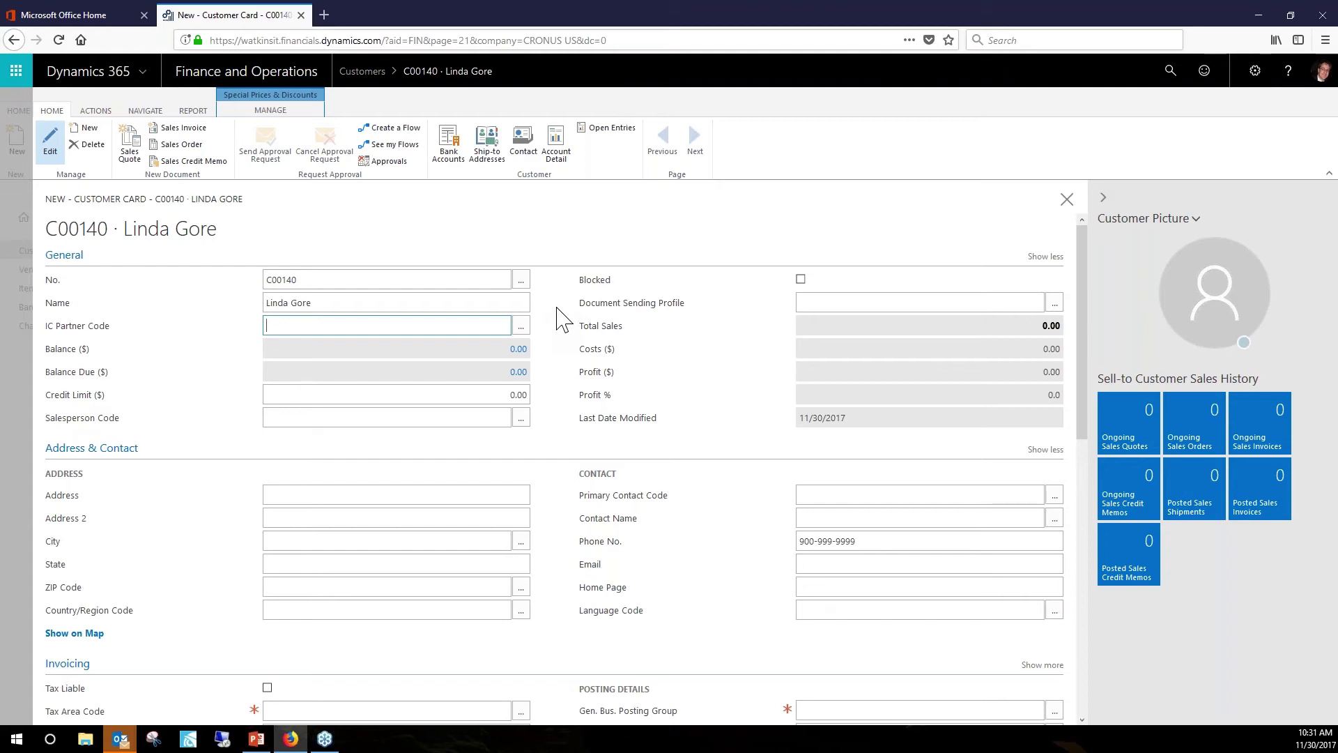
pyautogui.scroll(-3, 565, 320)
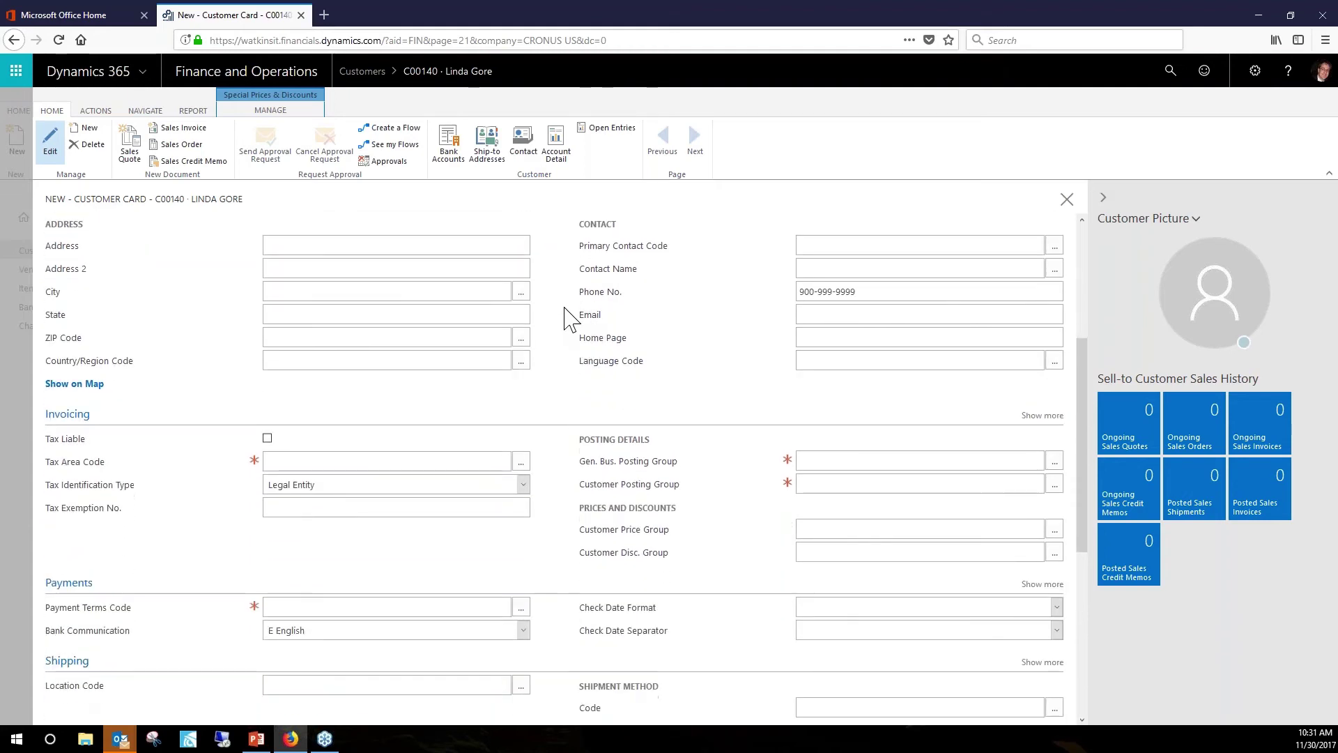
pyautogui.scroll(-1, 566, 319)
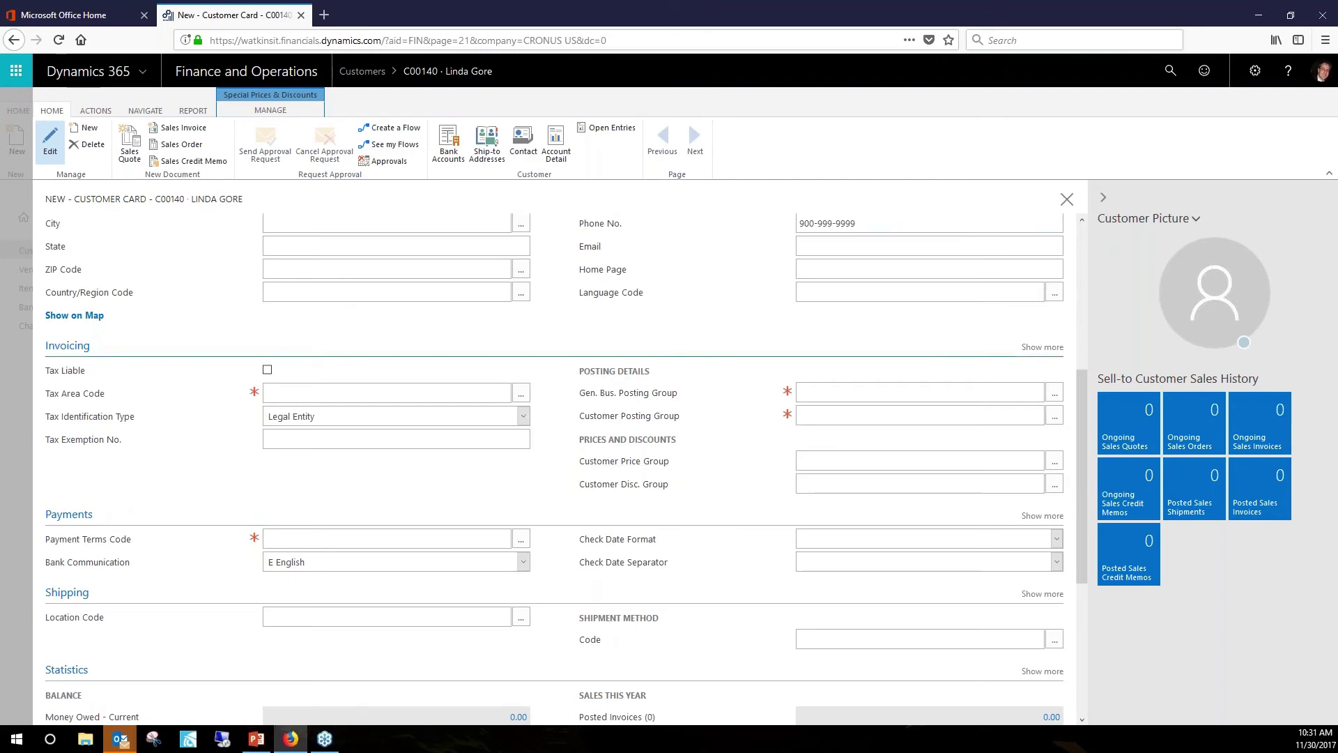
pyautogui.scroll(3, 572, 350)
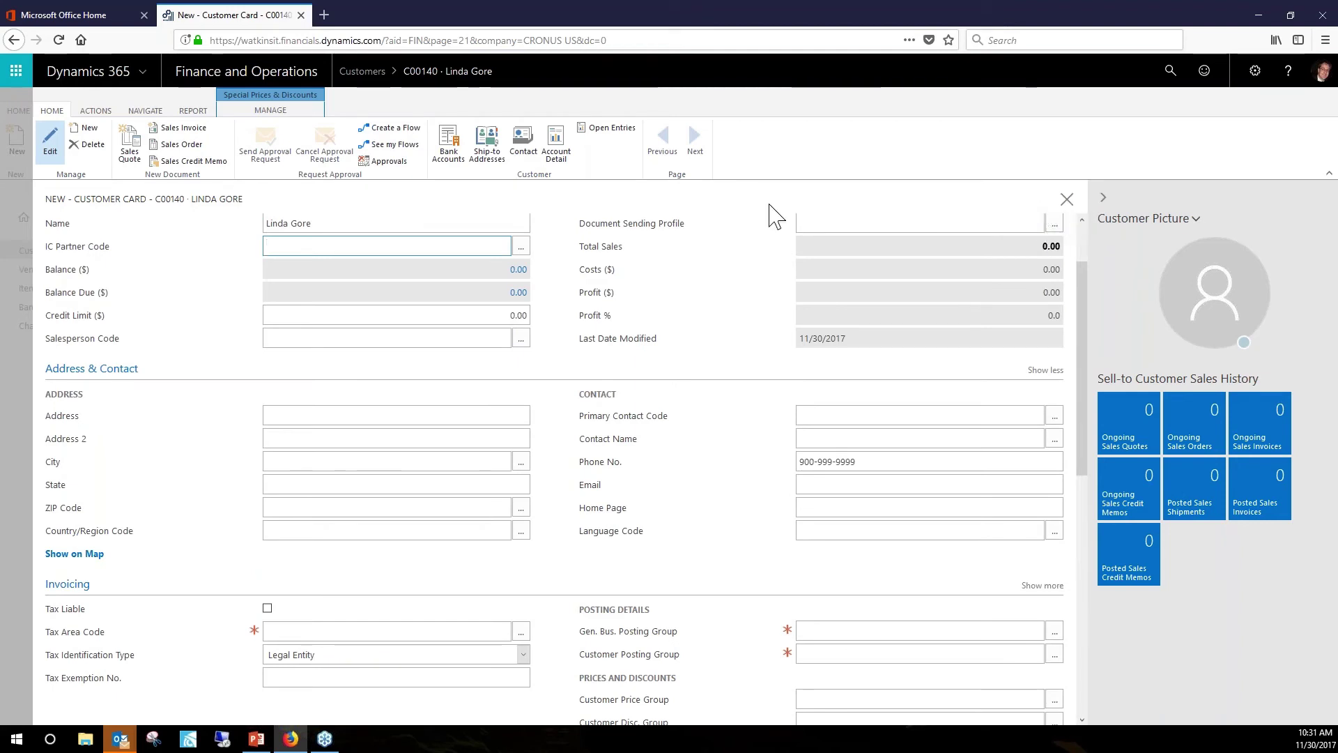
pyautogui.scroll(1, 553, 335)
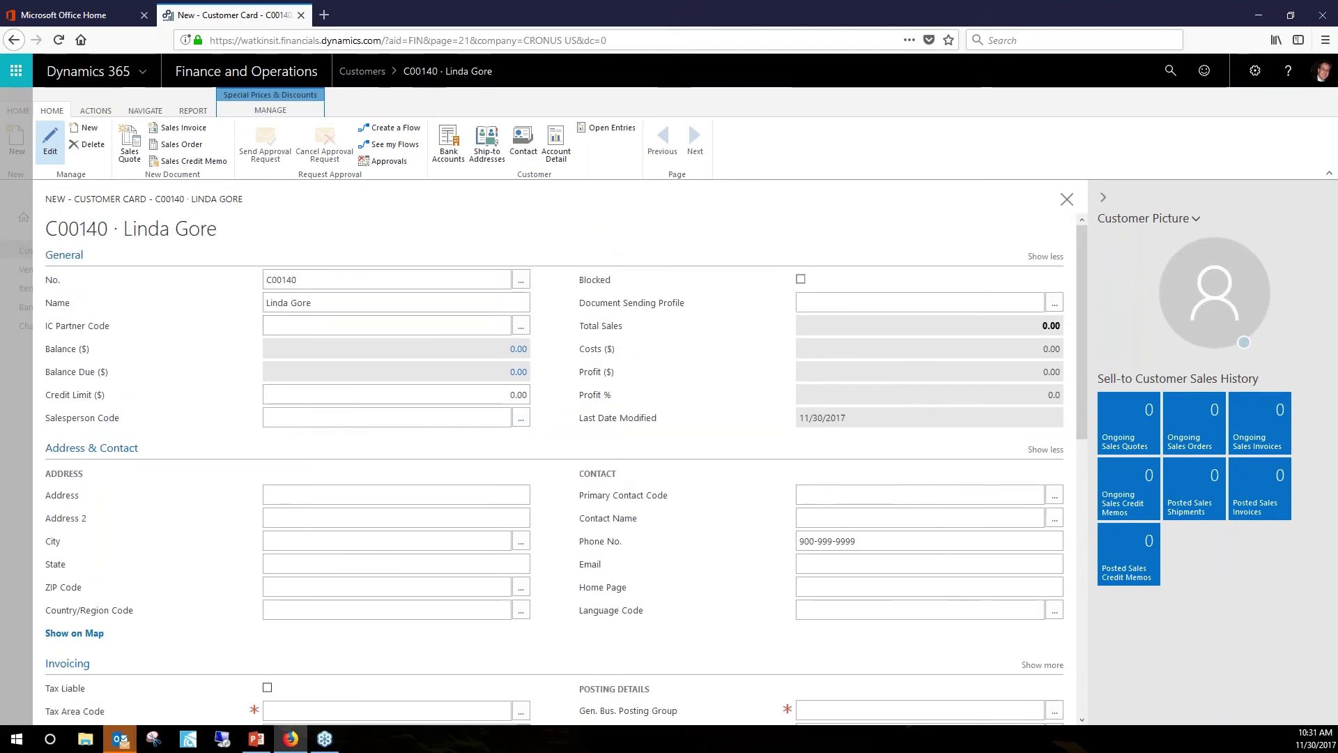
pyautogui.click(1066, 200)
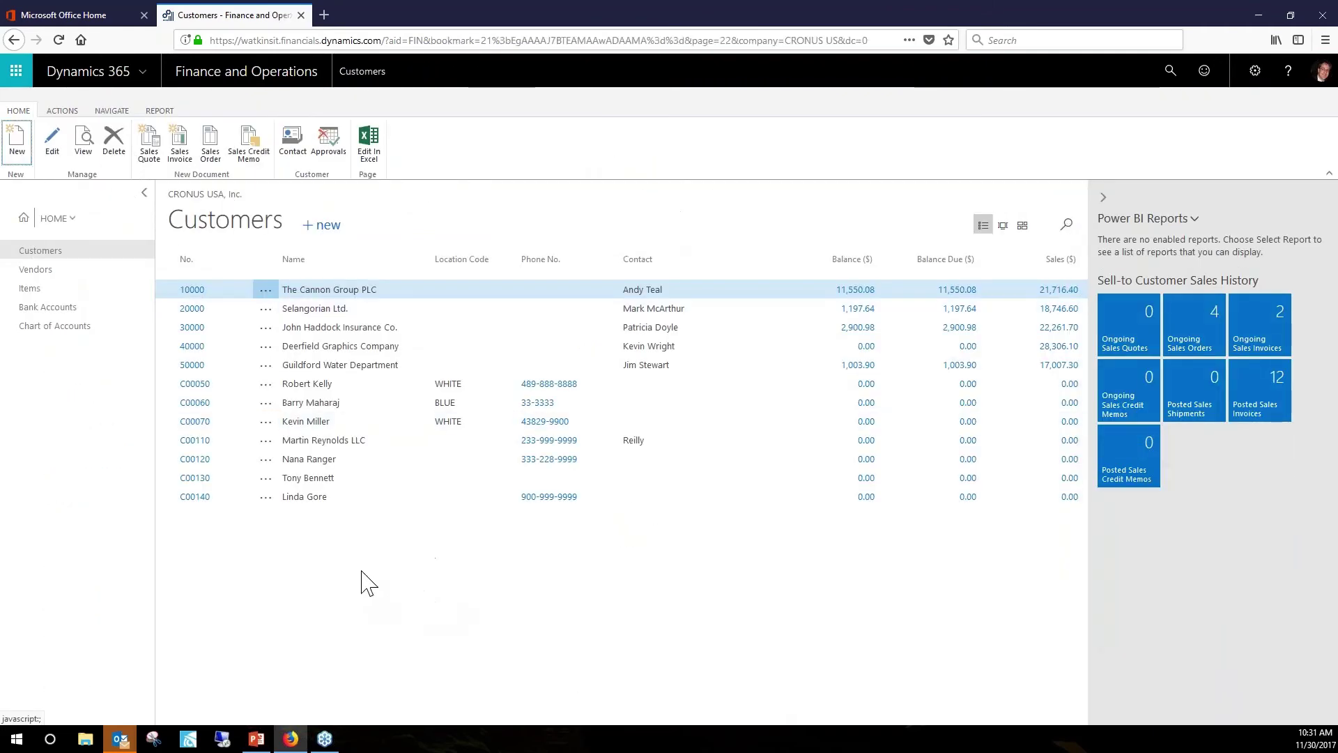
# Open the new customer's card from its No. link, close it, and bring up the app launcher.
pyautogui.click(194, 496)
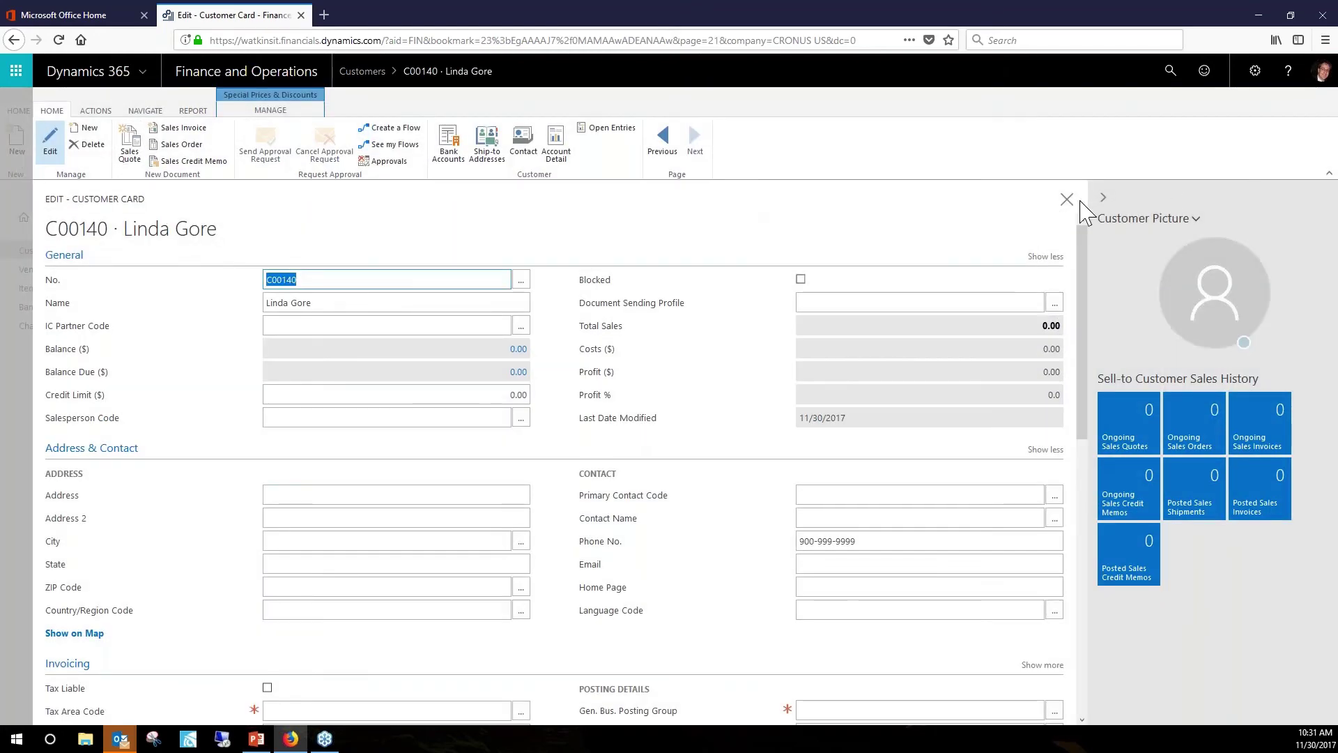
pyautogui.click(1068, 200)
pyautogui.click(1067, 200)
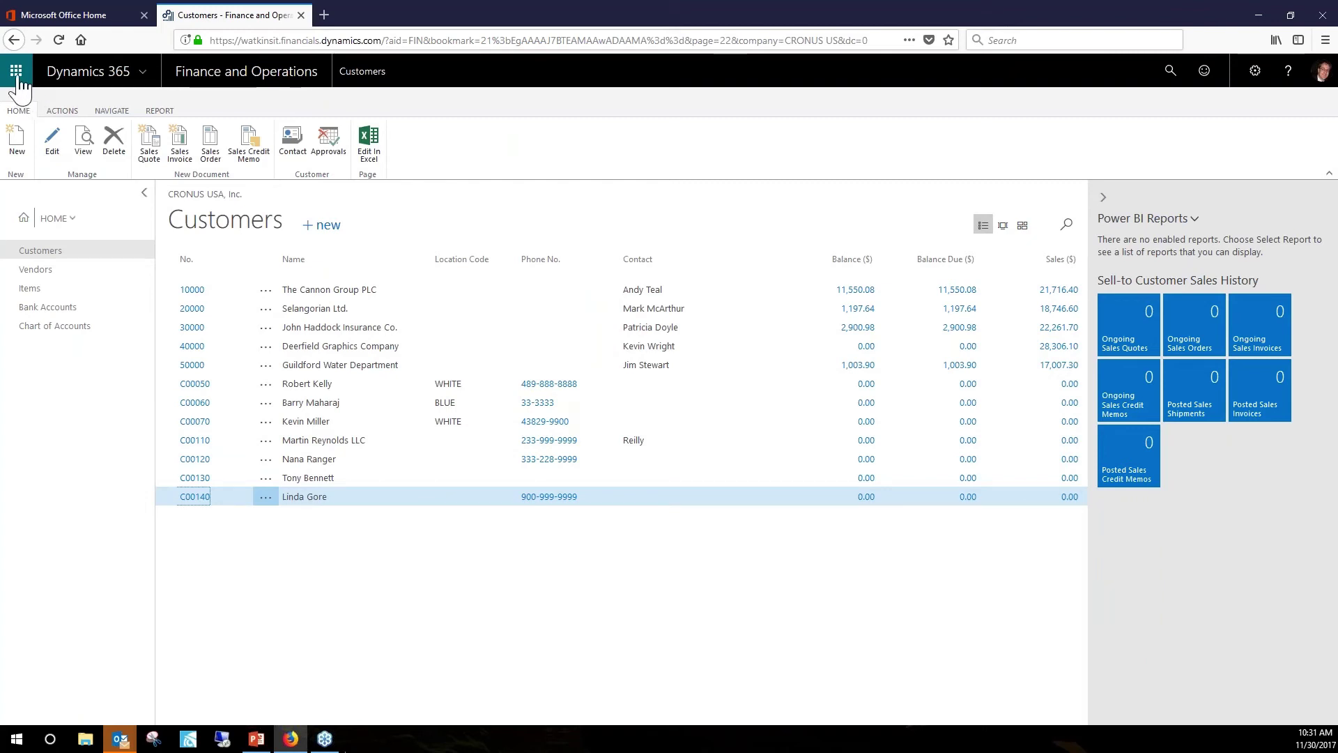
pyautogui.click(16, 75)
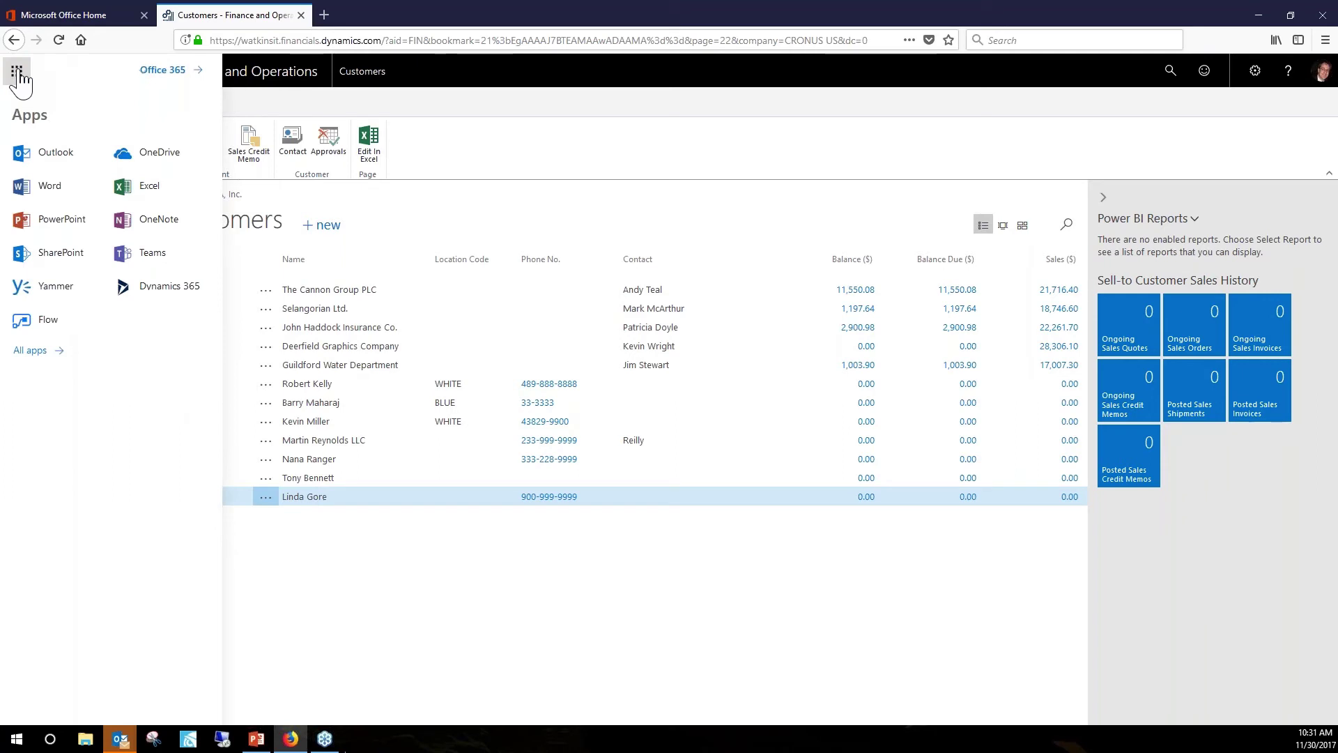
# Open Outlook's People area, browse the full contact list, then go to Office 365 home.
pyautogui.click(55, 155)
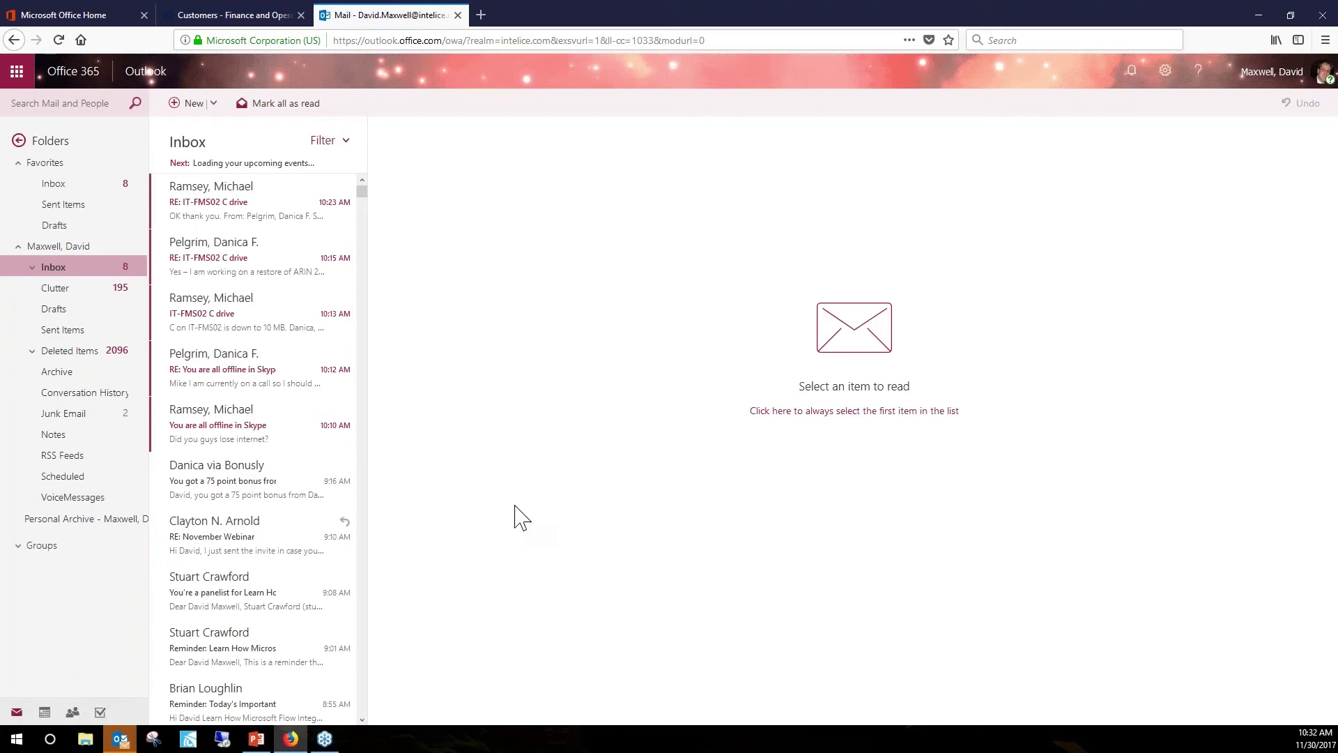
pyautogui.click(75, 713)
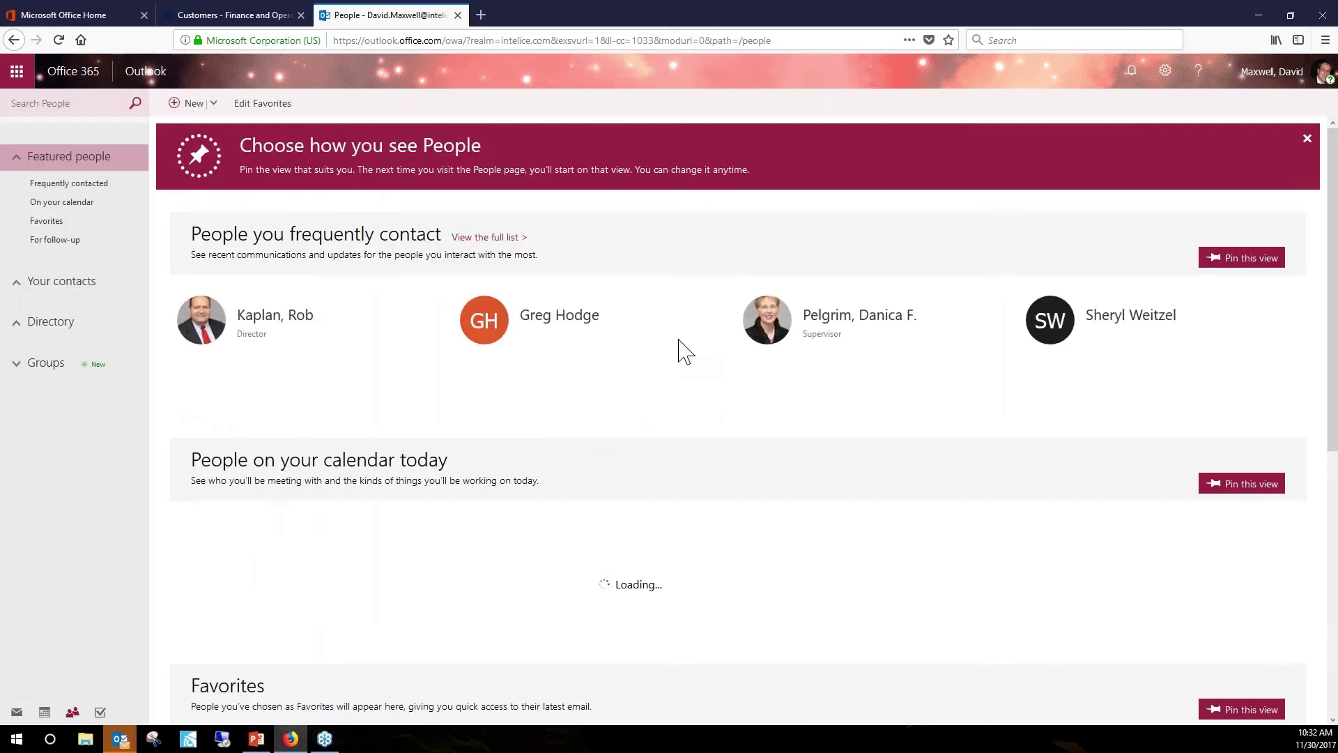
pyautogui.click(46, 285)
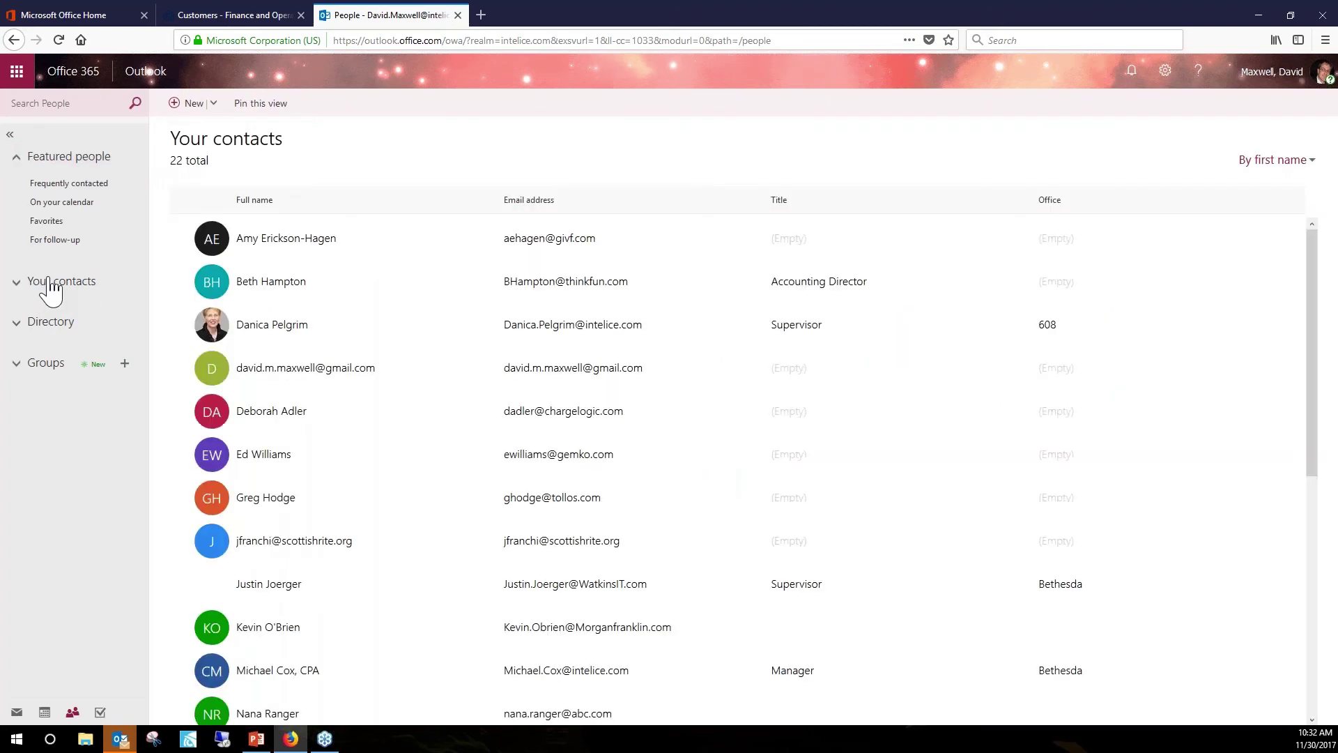
pyautogui.scroll(-4, 299, 266)
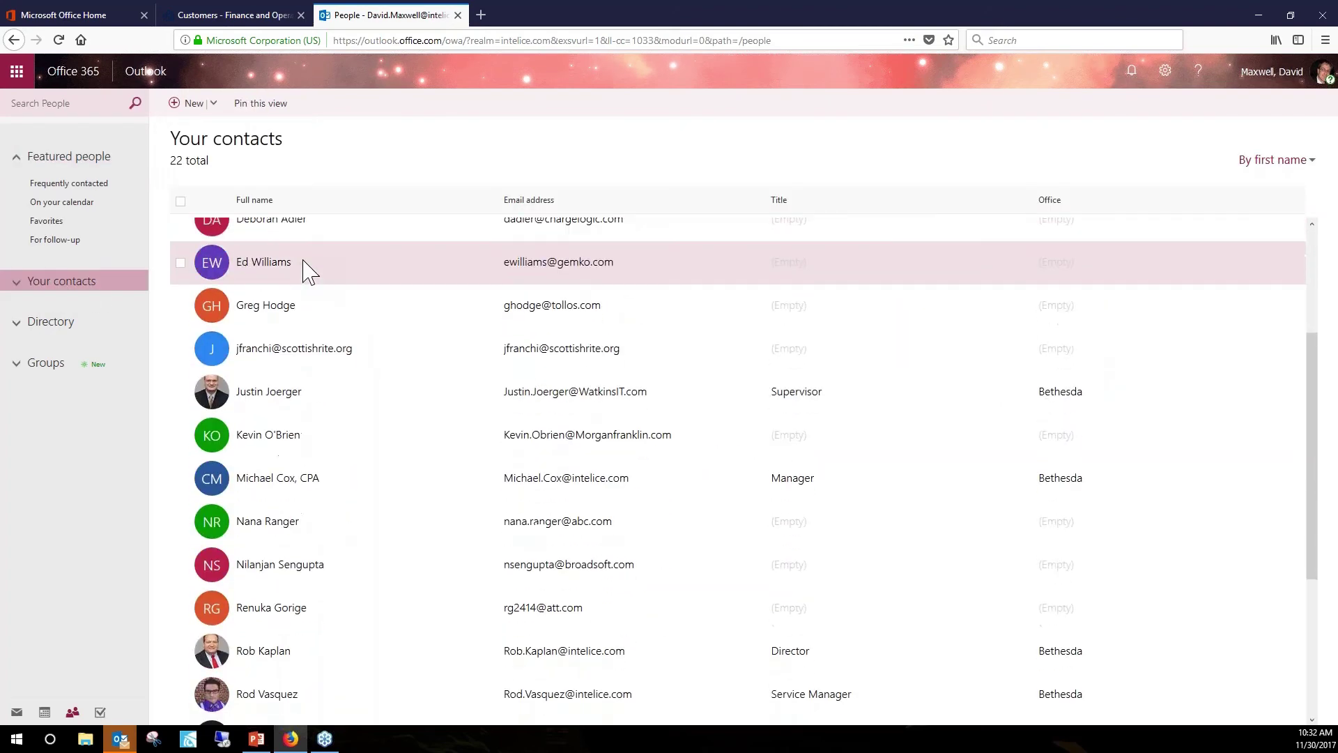
pyautogui.scroll(-2, 304, 268)
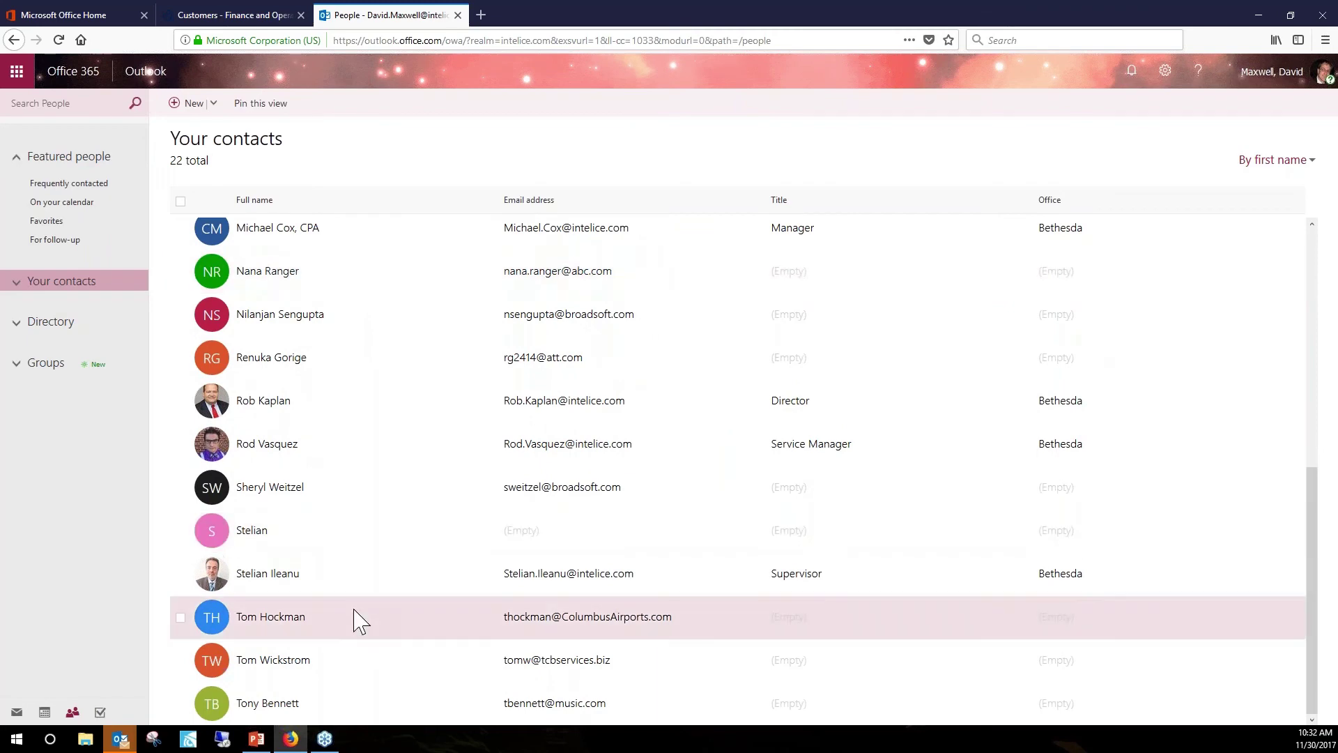
pyautogui.scroll(4, 294, 571)
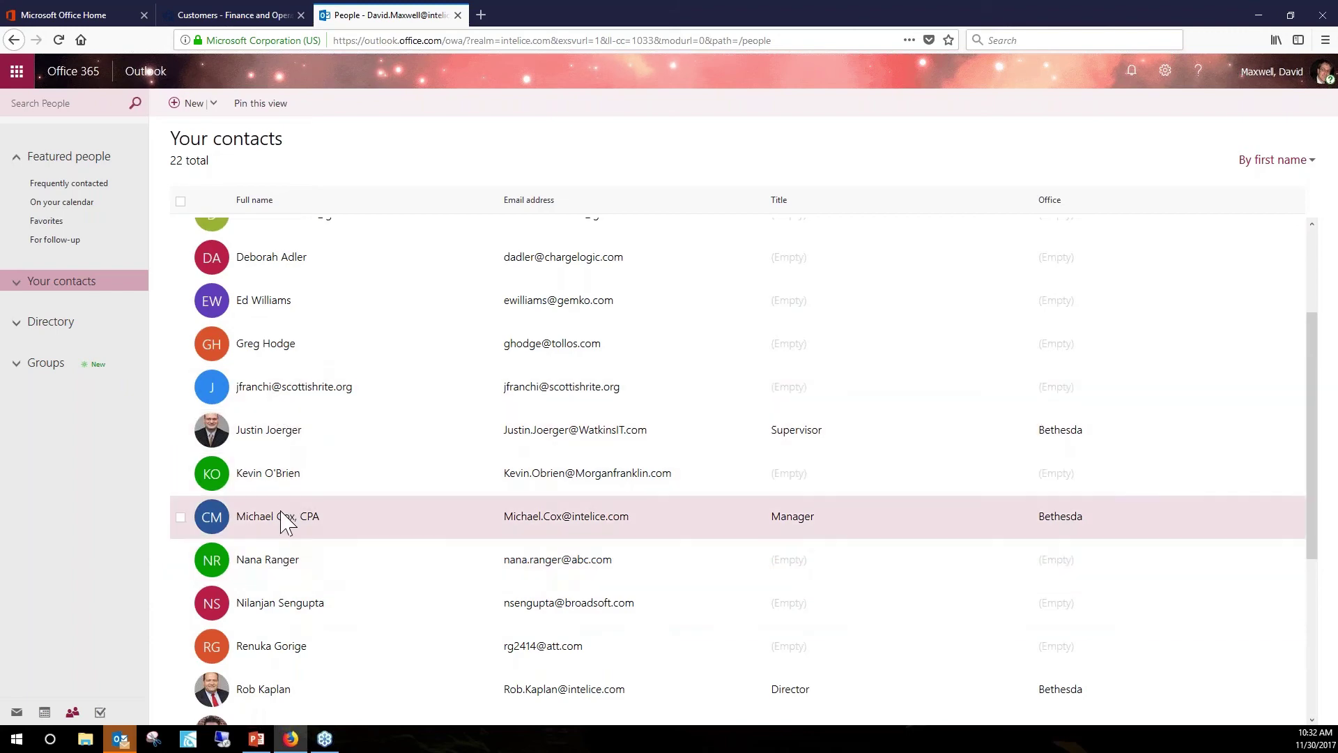
pyautogui.scroll(-2, 287, 519)
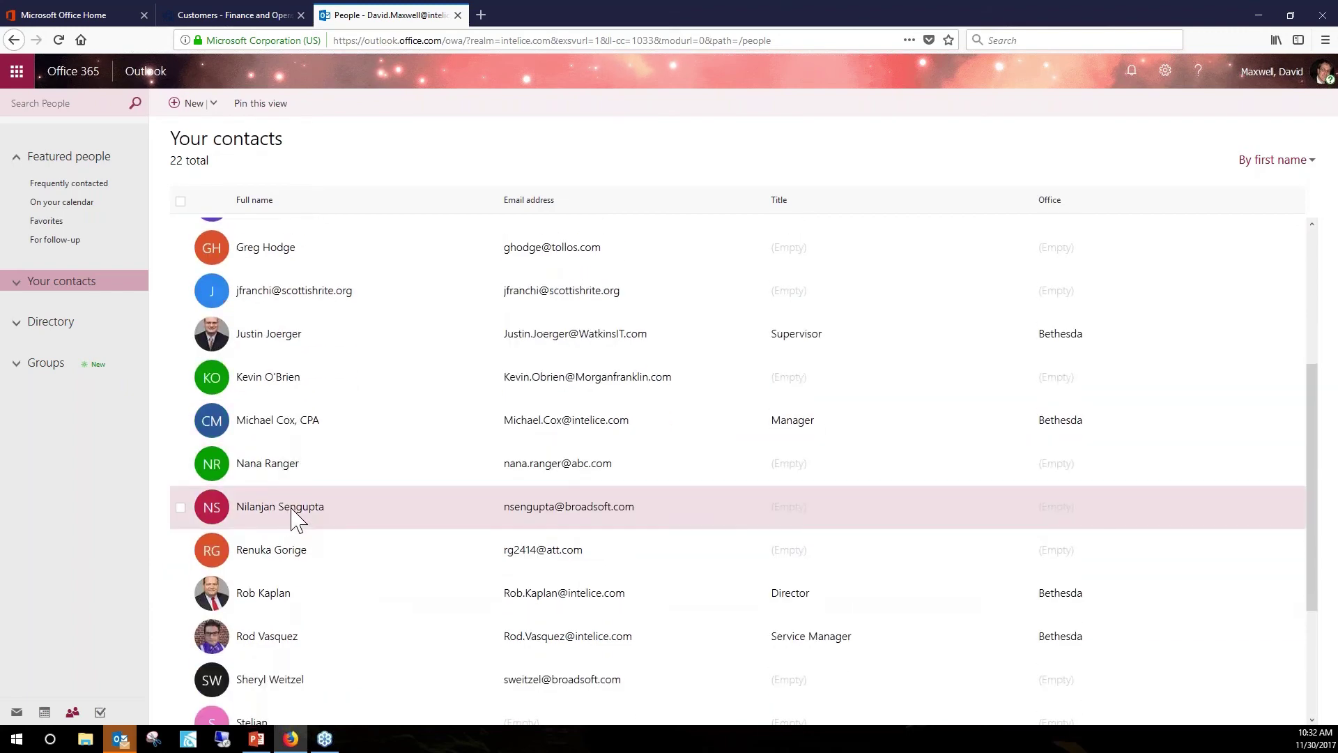
pyautogui.scroll(-4, 295, 519)
pyautogui.scroll(4, 293, 517)
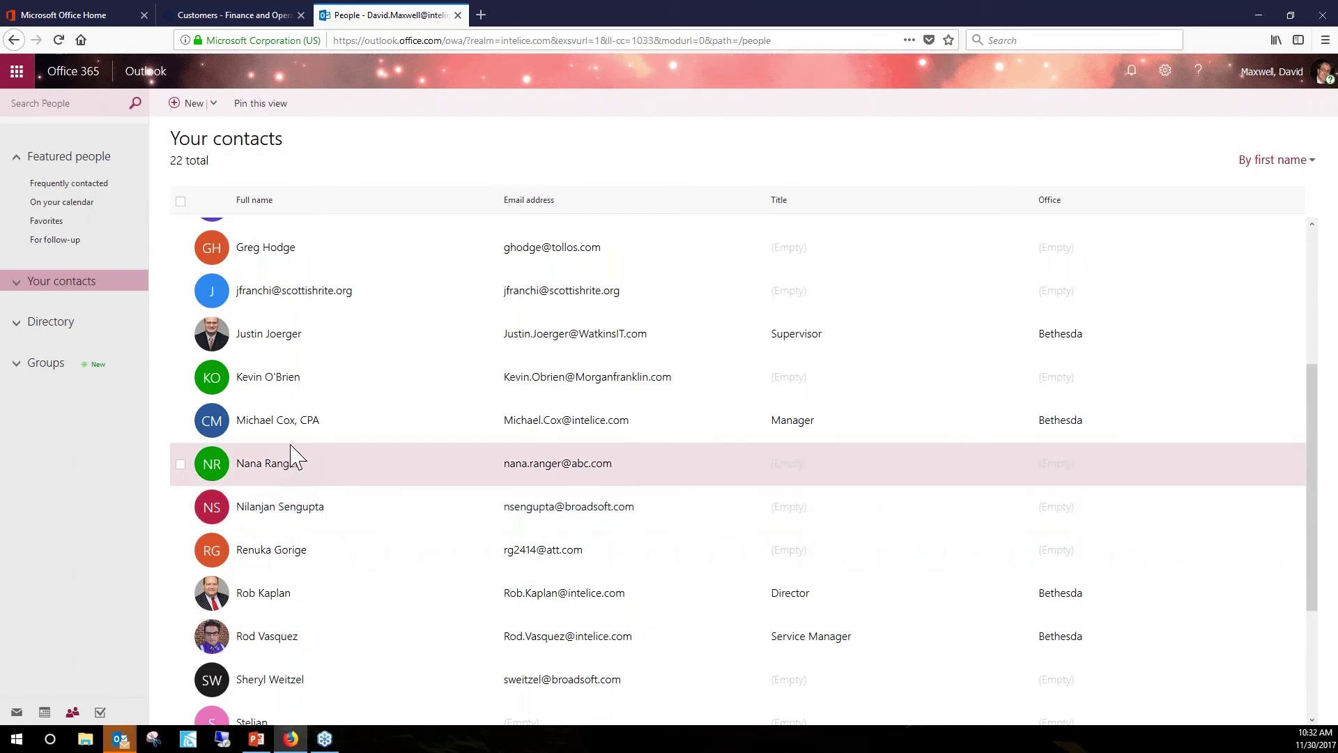
pyautogui.click(279, 469)
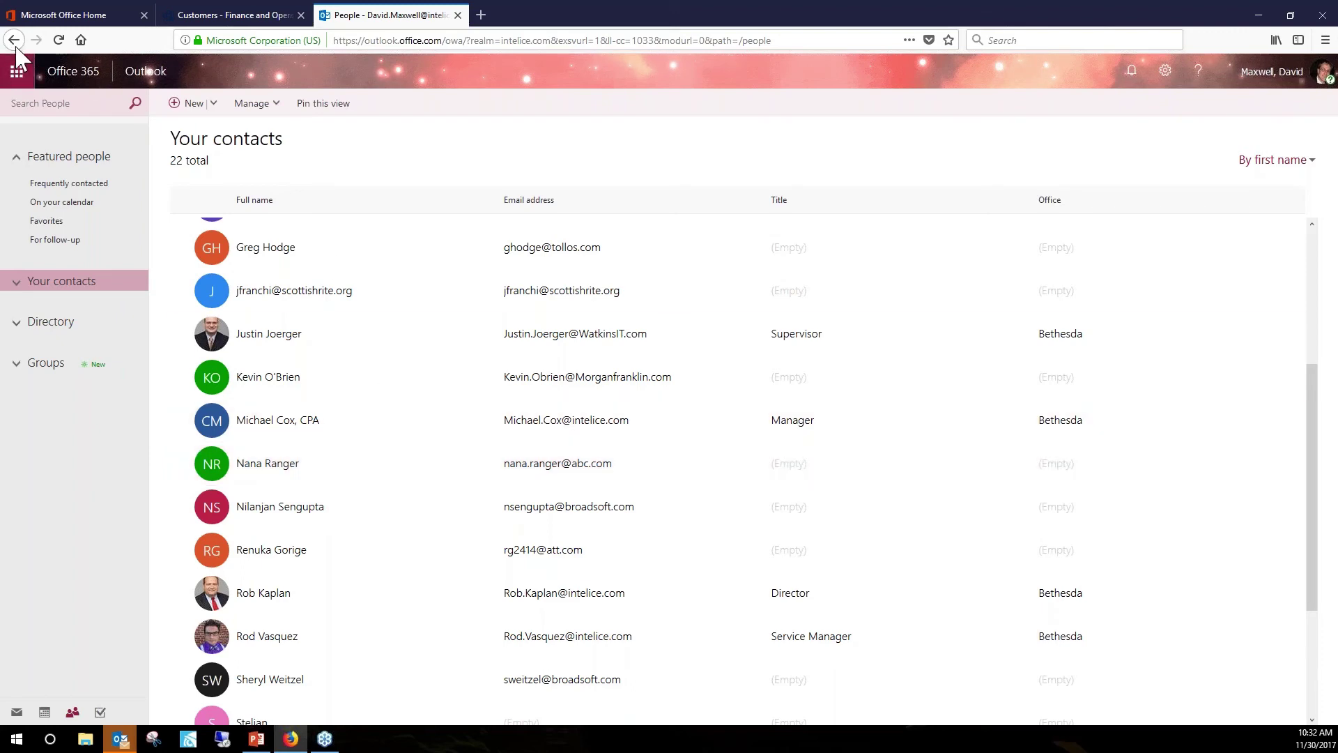
pyautogui.click(50, 17)
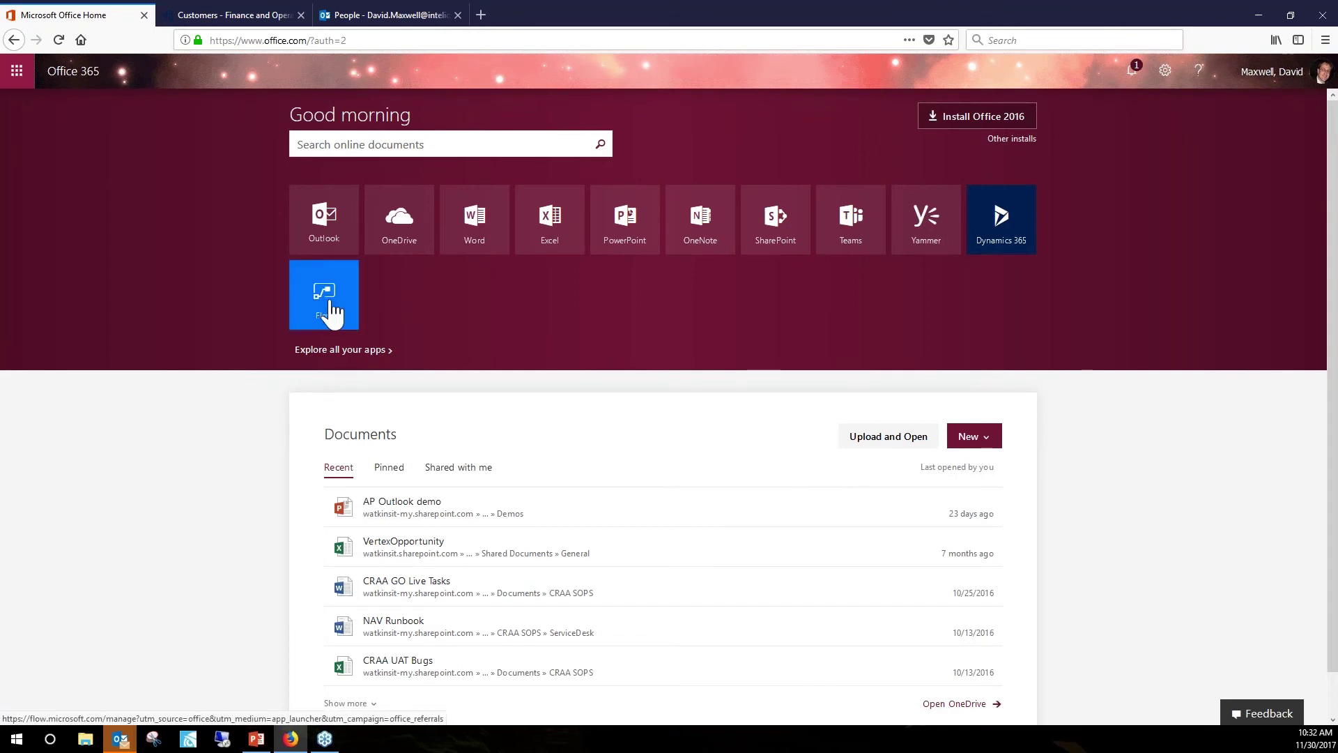
# Open Microsoft Flow and view the customer-to-Outlook-contact flow's details page.
pyautogui.click(334, 312)
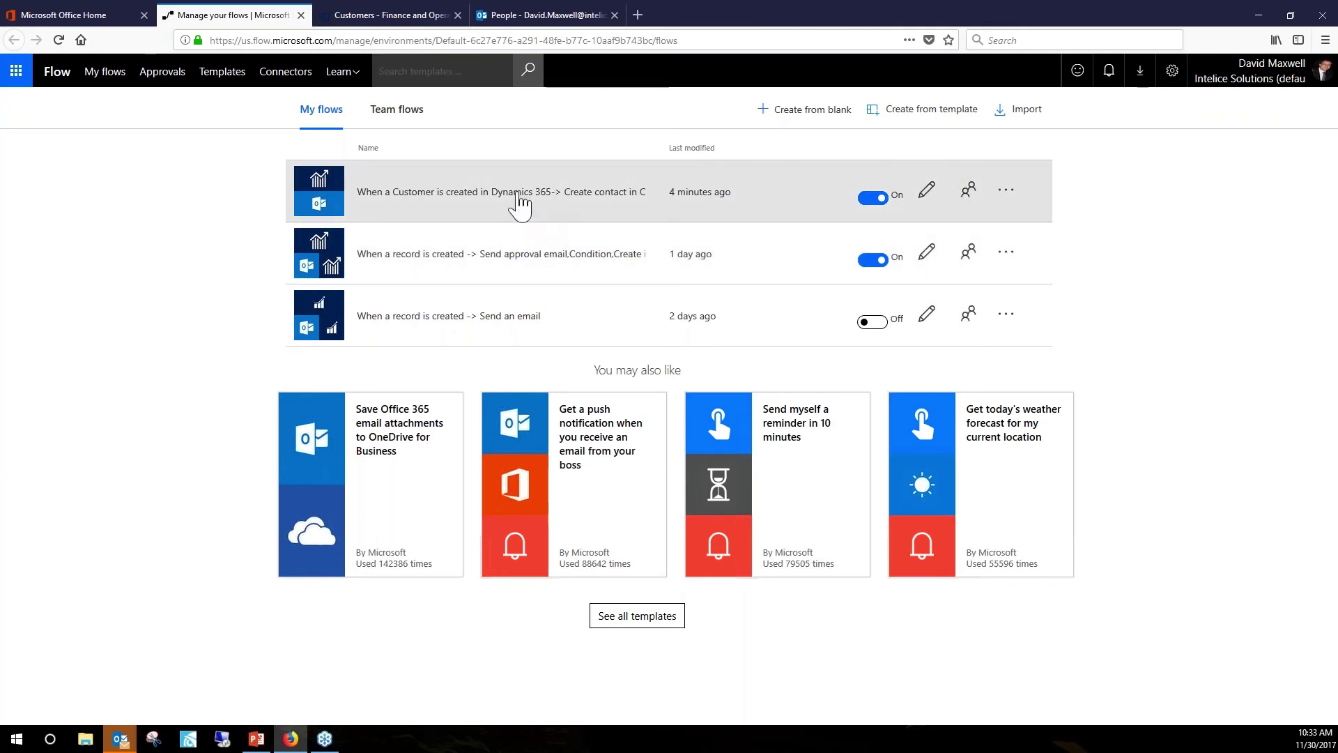
pyautogui.click(435, 207)
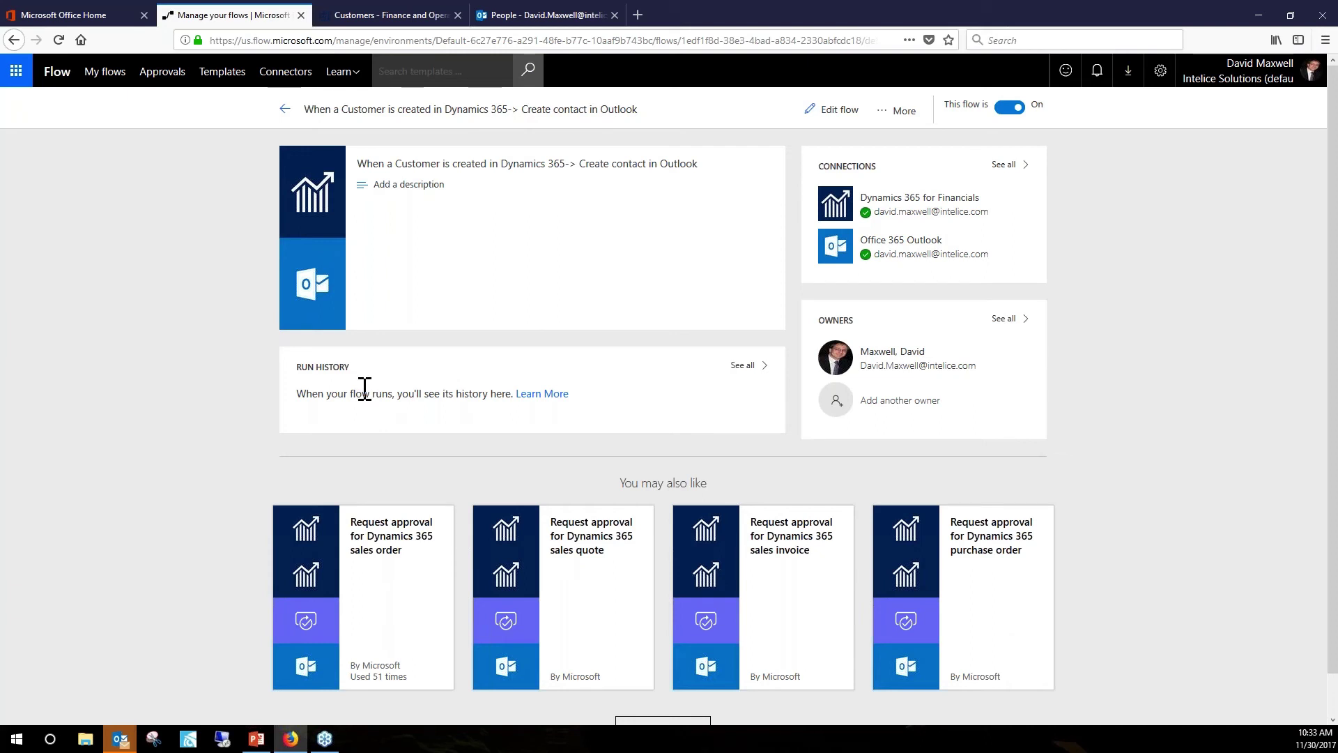
pyautogui.hotkey('alt', 'Tab')
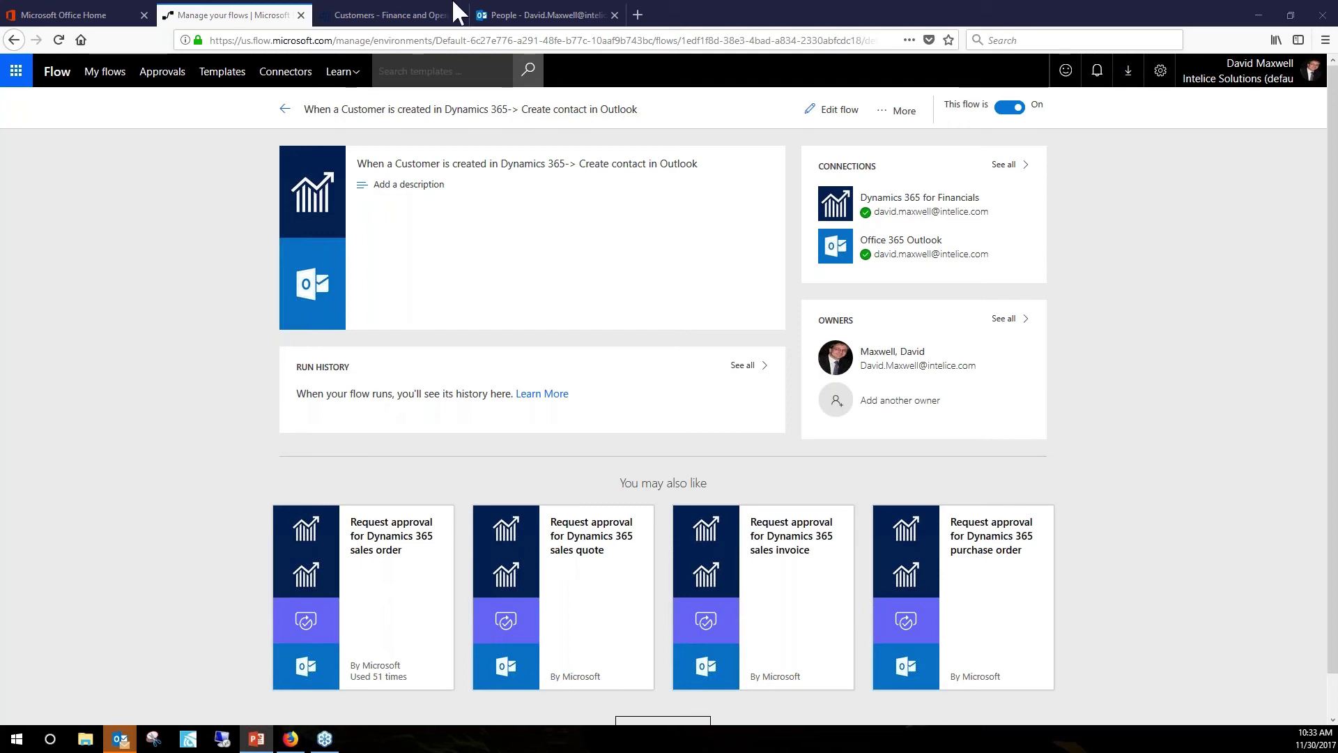
# Load the Microsoft Flow pricing page from the pasted URL in a new tab.
pyautogui.click(637, 16)
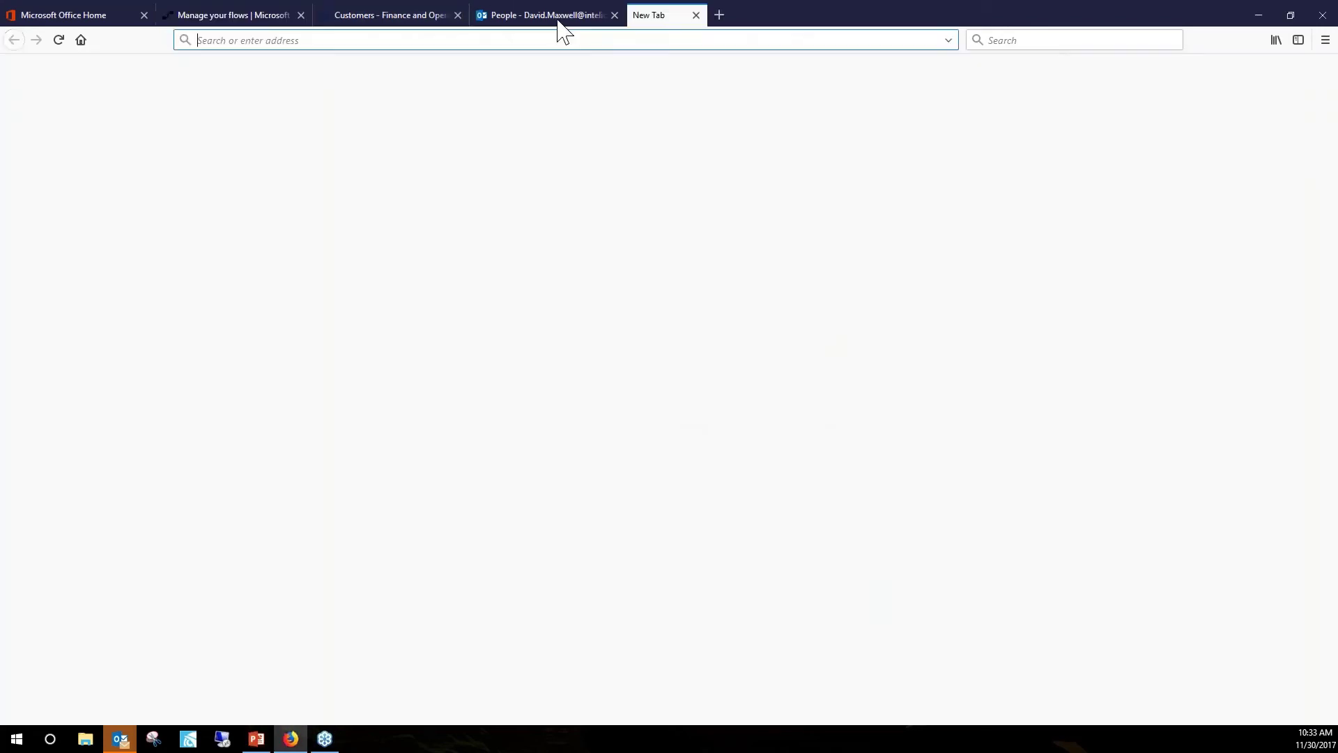
pyautogui.write('https://us.flow.microsoft.com/en-us/pricing/')
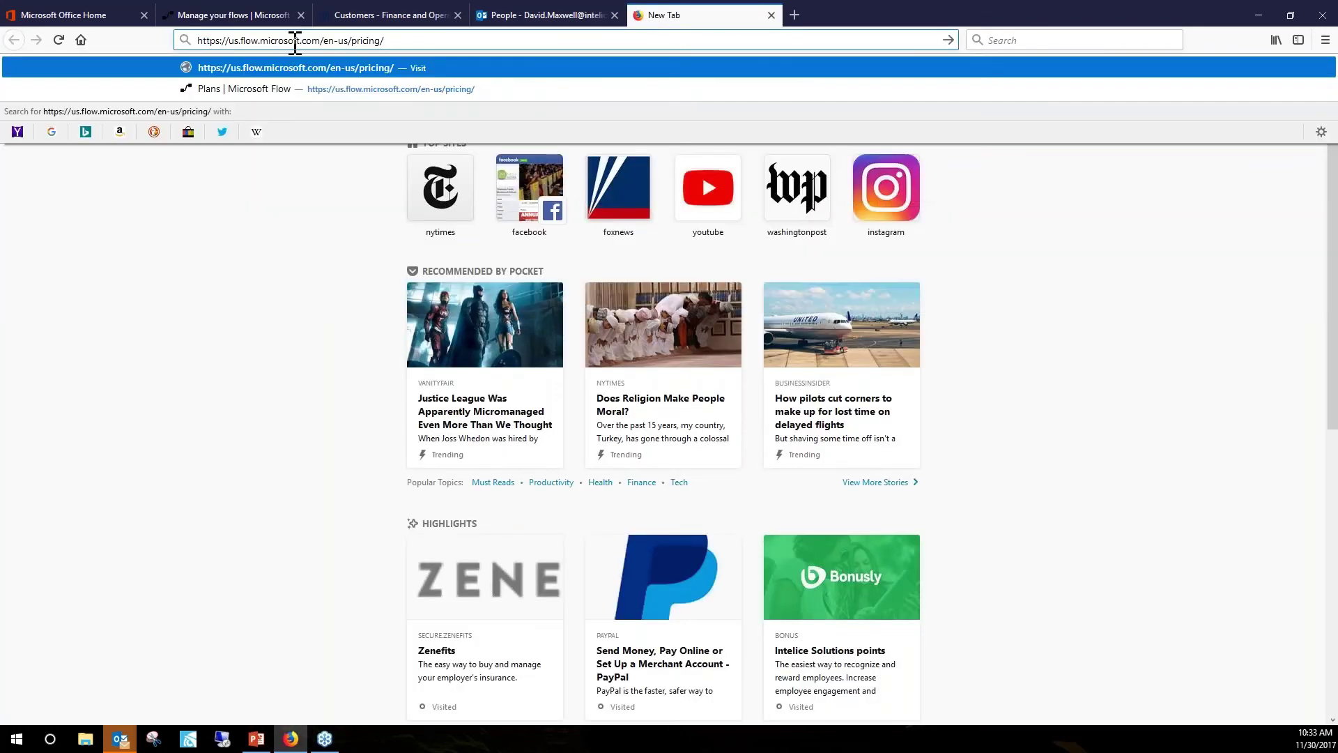
pyautogui.press('Return')
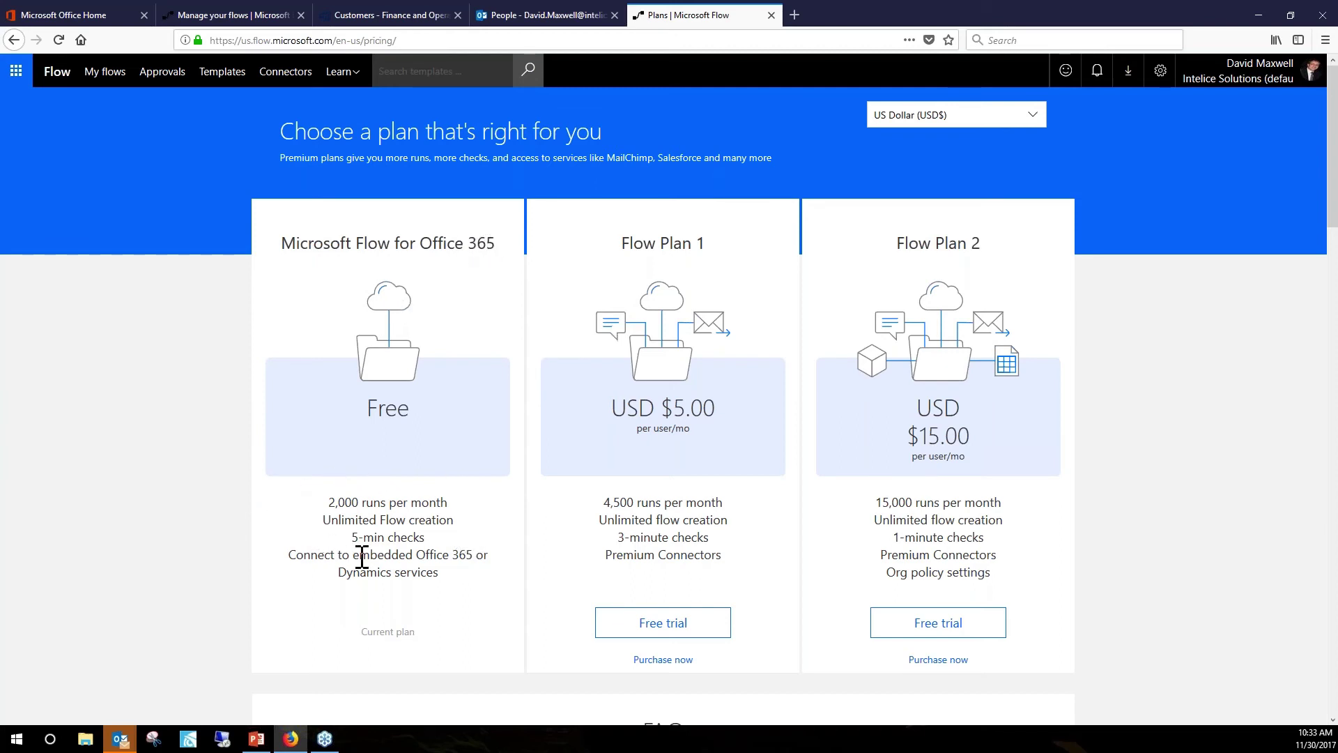
pyautogui.scroll(-2, 369, 557)
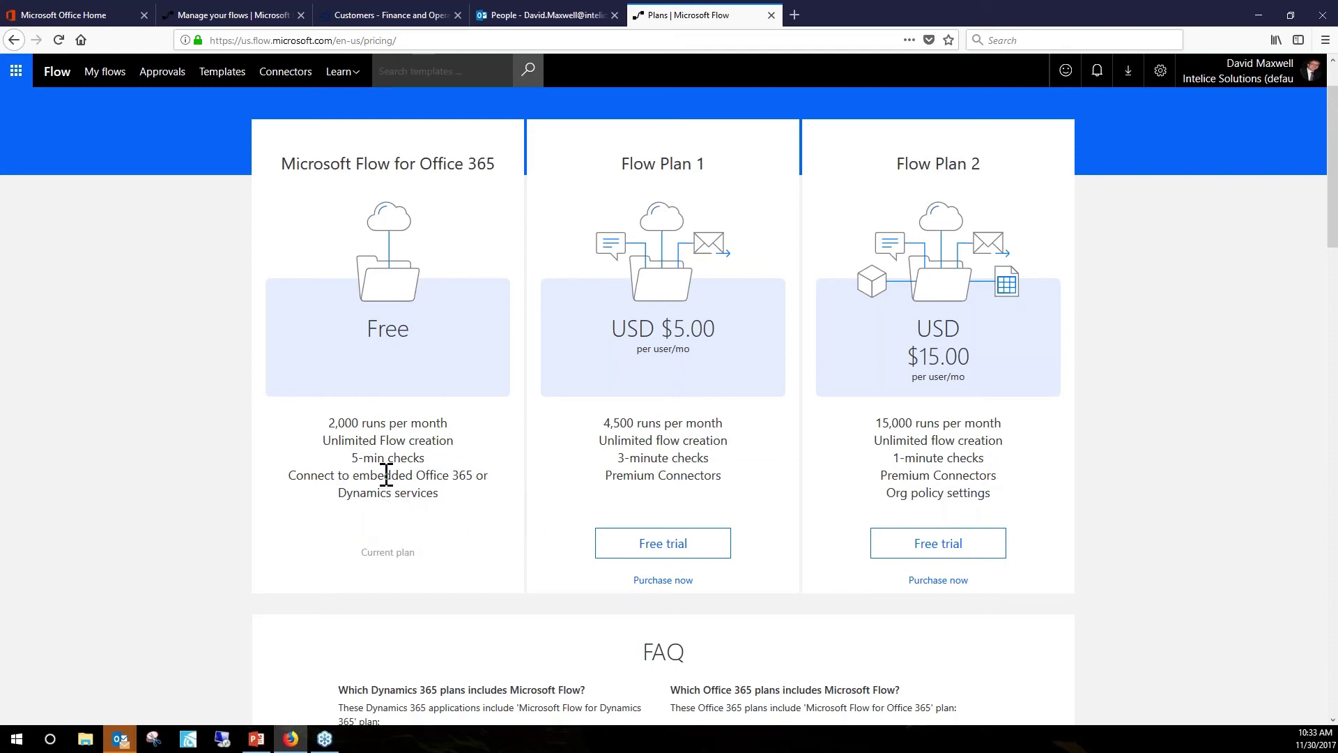
pyautogui.scroll(-3, 386, 475)
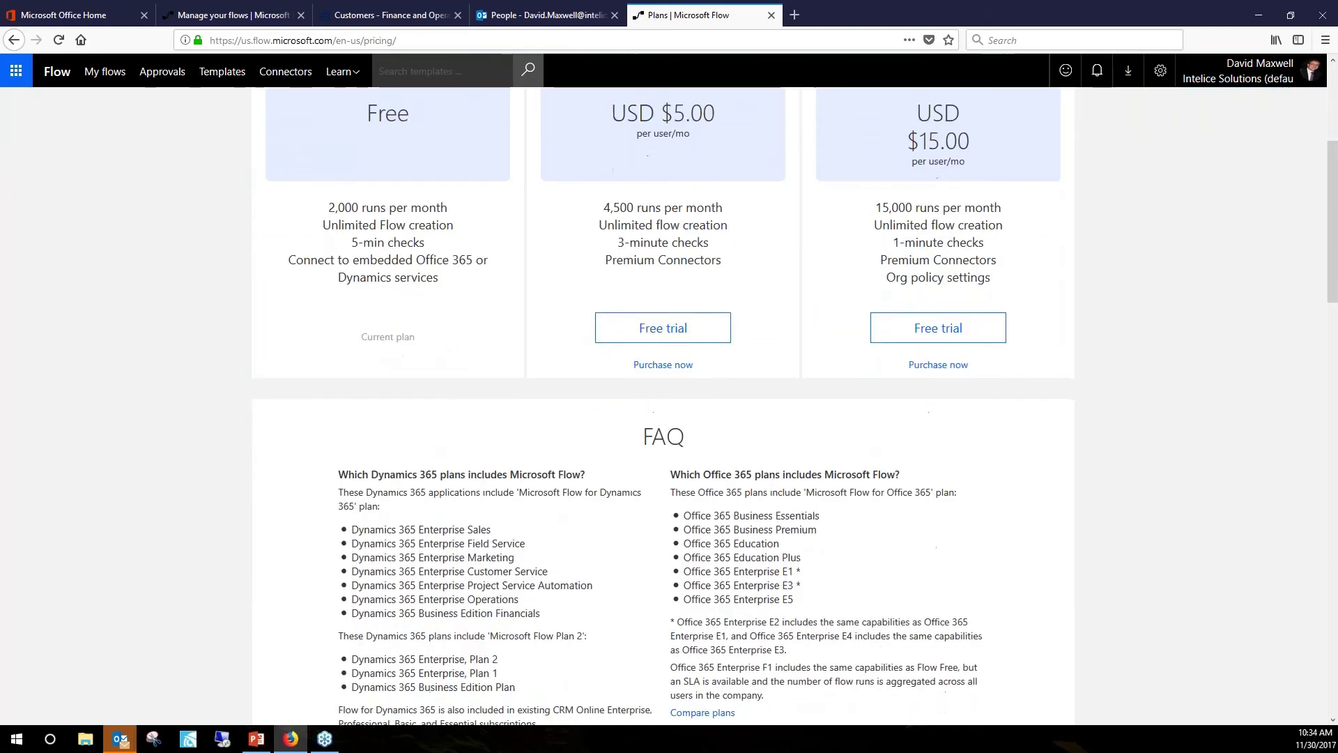
pyautogui.scroll(2, 418, 289)
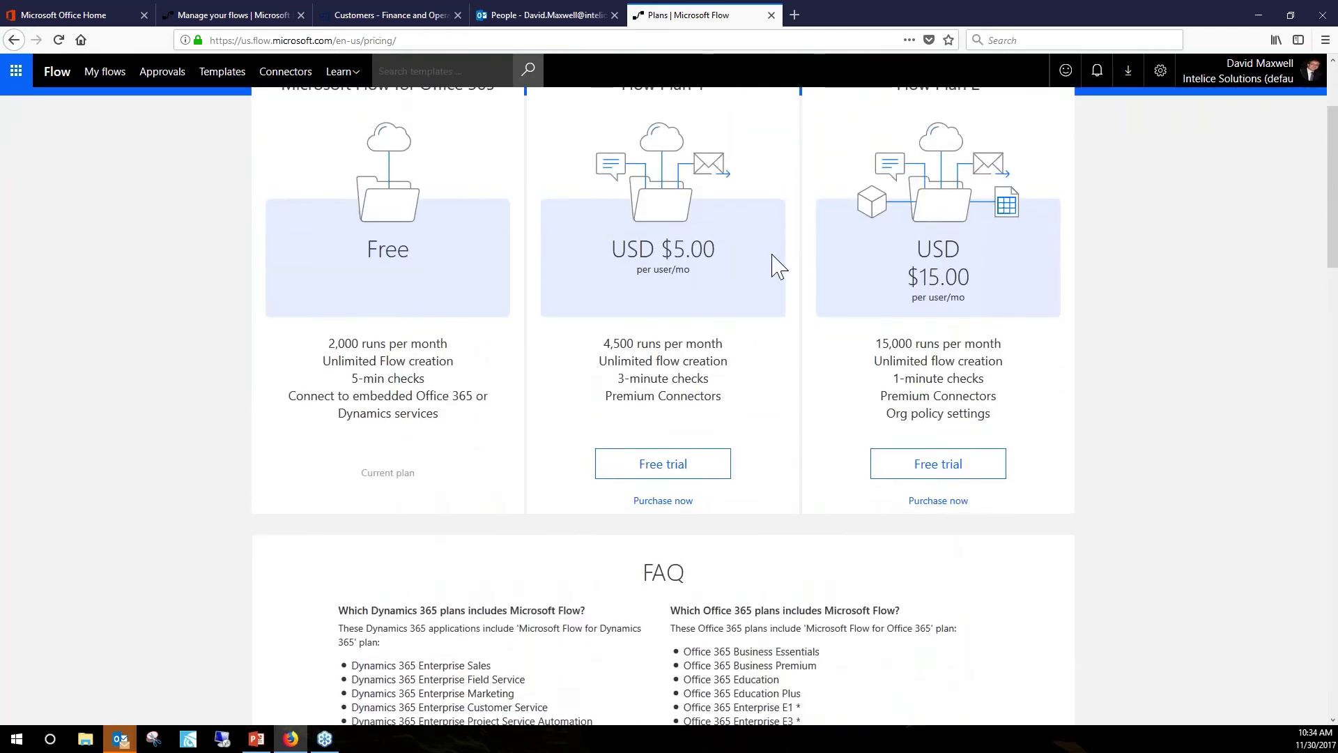
pyautogui.scroll(1, 739, 379)
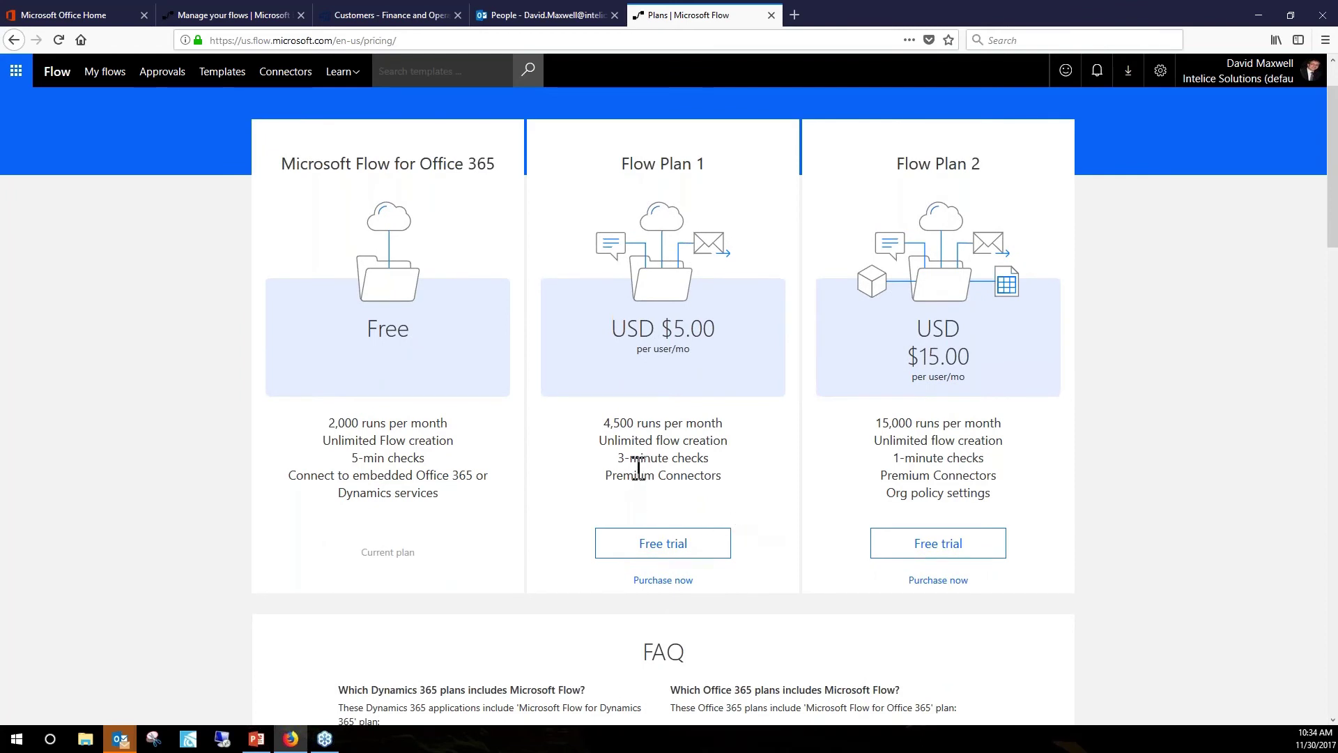
# Compare plan check frequencies, highlighting Plan 1's 3-minute then Plan 2's 1-minute checks.
pyautogui.moveTo(712, 463); pyautogui.dragTo(615, 465)
pyautogui.moveTo(987, 460); pyautogui.dragTo(890, 465)
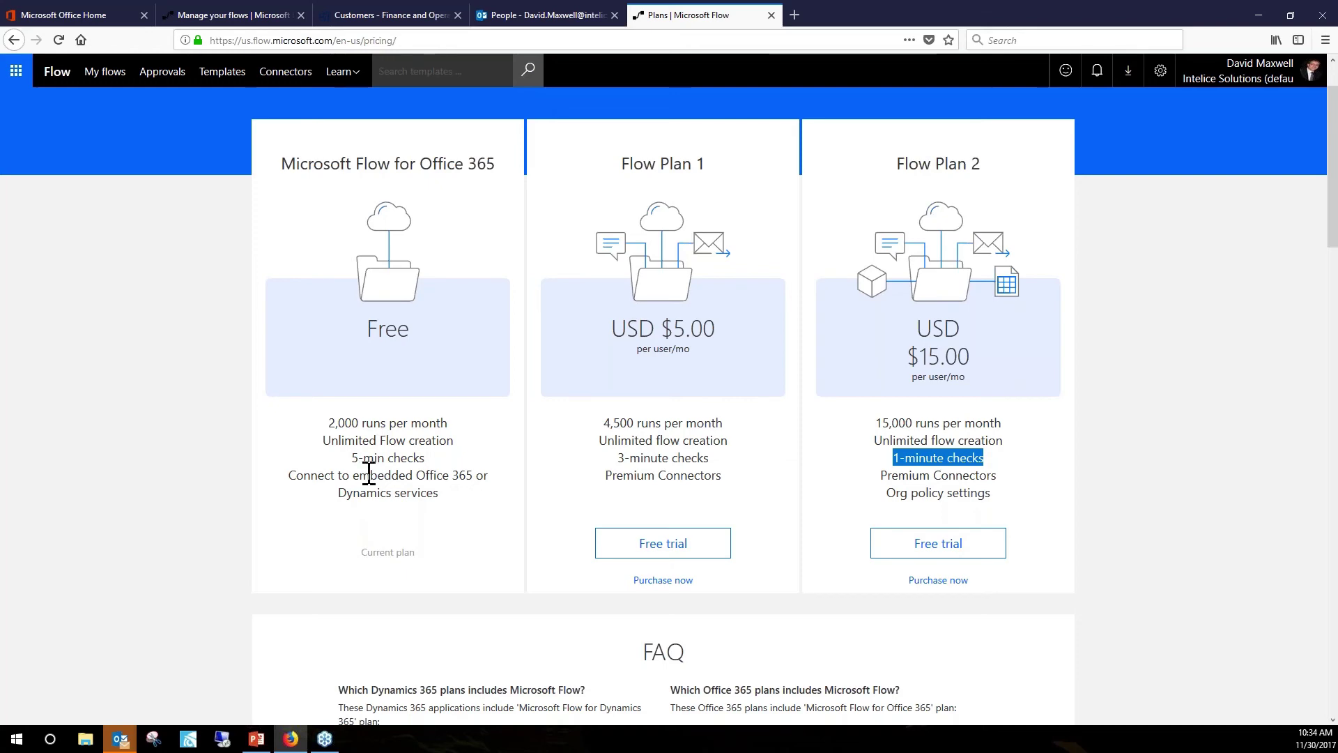
pyautogui.scroll(-1, 417, 438)
pyautogui.scroll(-1, 416, 439)
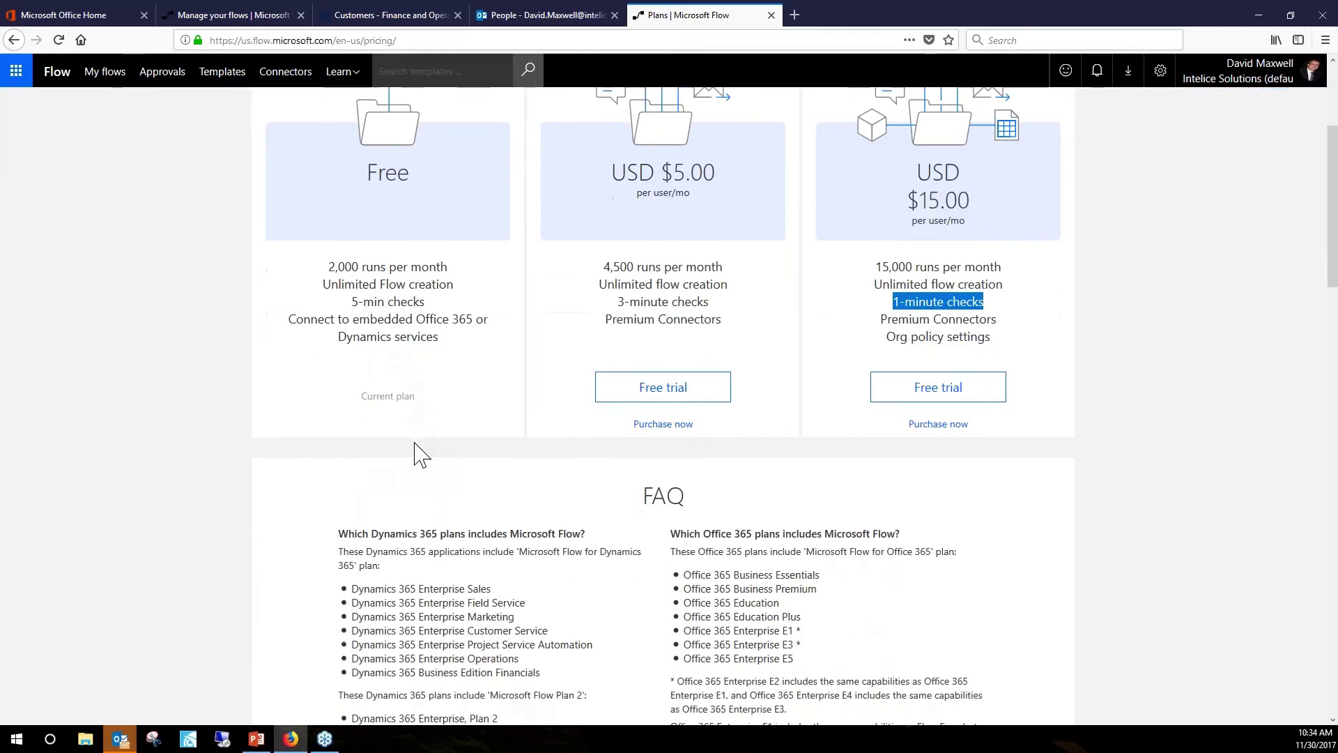
pyautogui.scroll(2, 416, 446)
pyautogui.scroll(1, 416, 450)
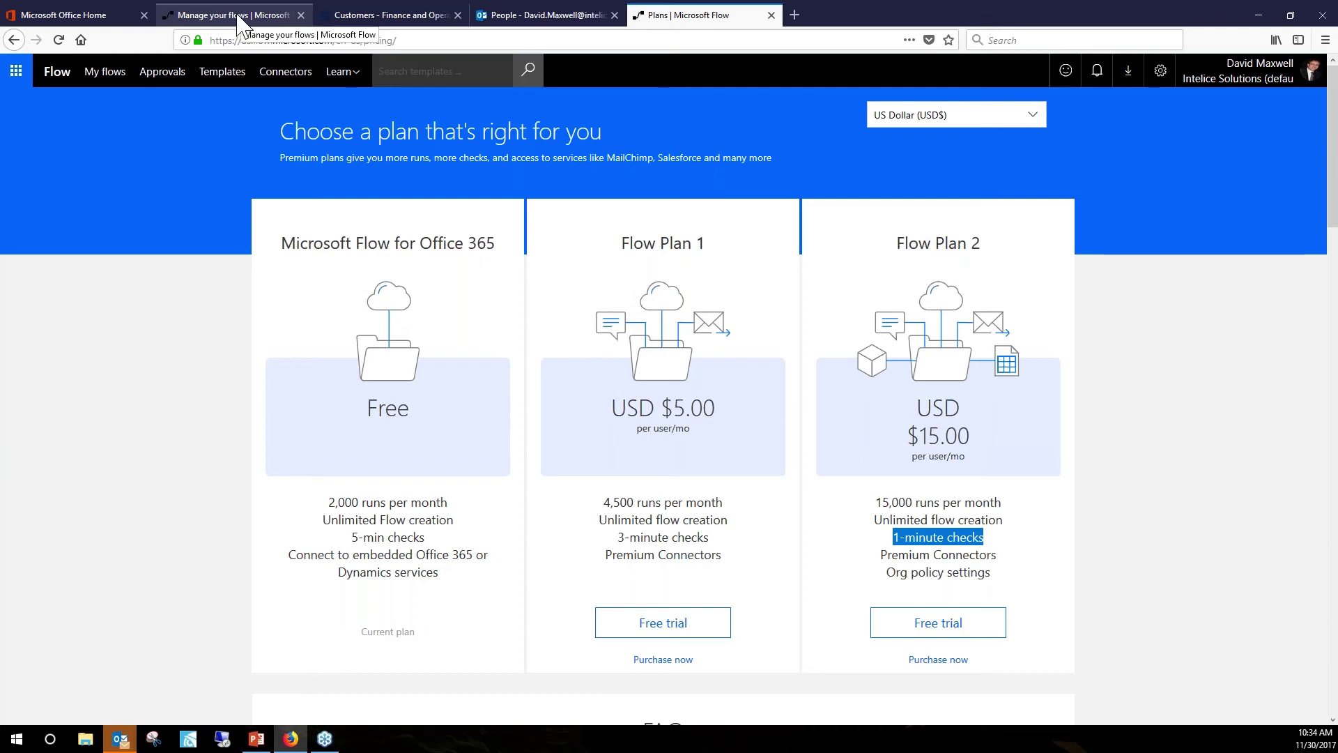
# Close the pricing tab, refresh the flow page, and inspect the new Succeeded run's steps.
pyautogui.click(770, 16)
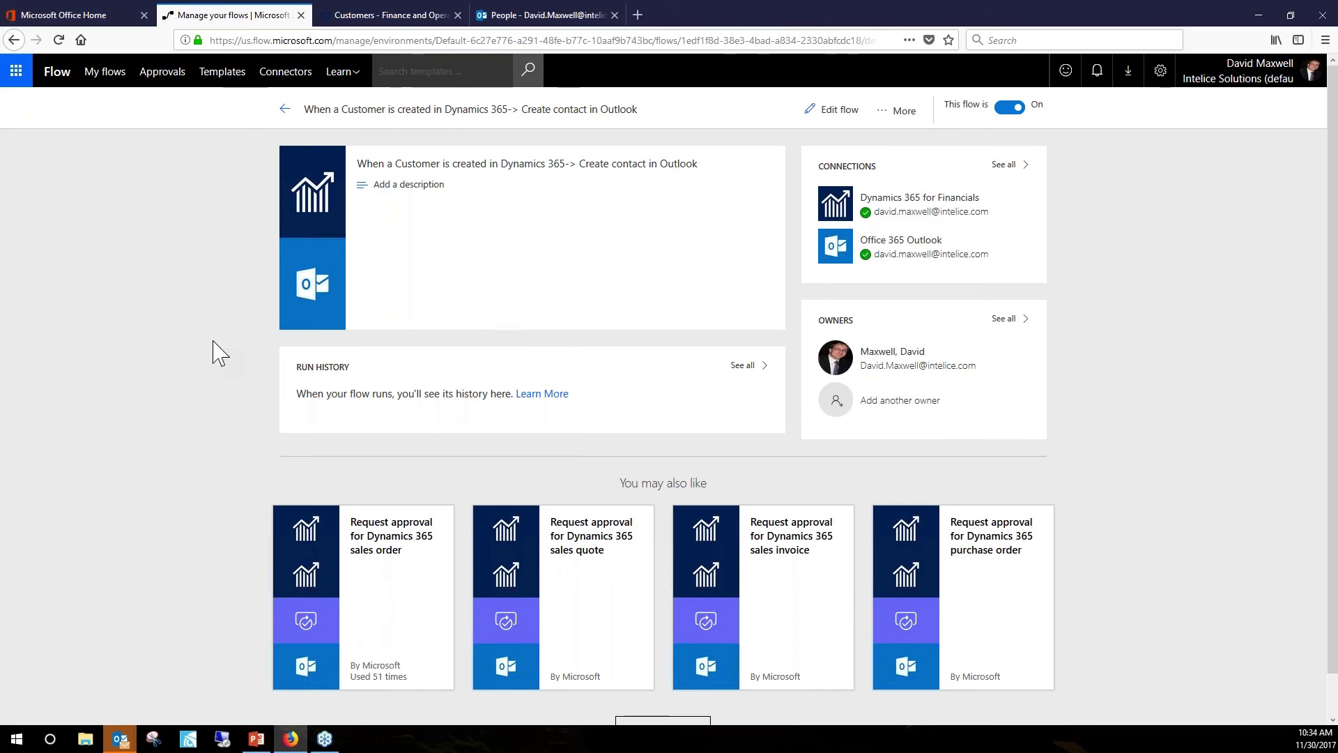
pyautogui.click(58, 40)
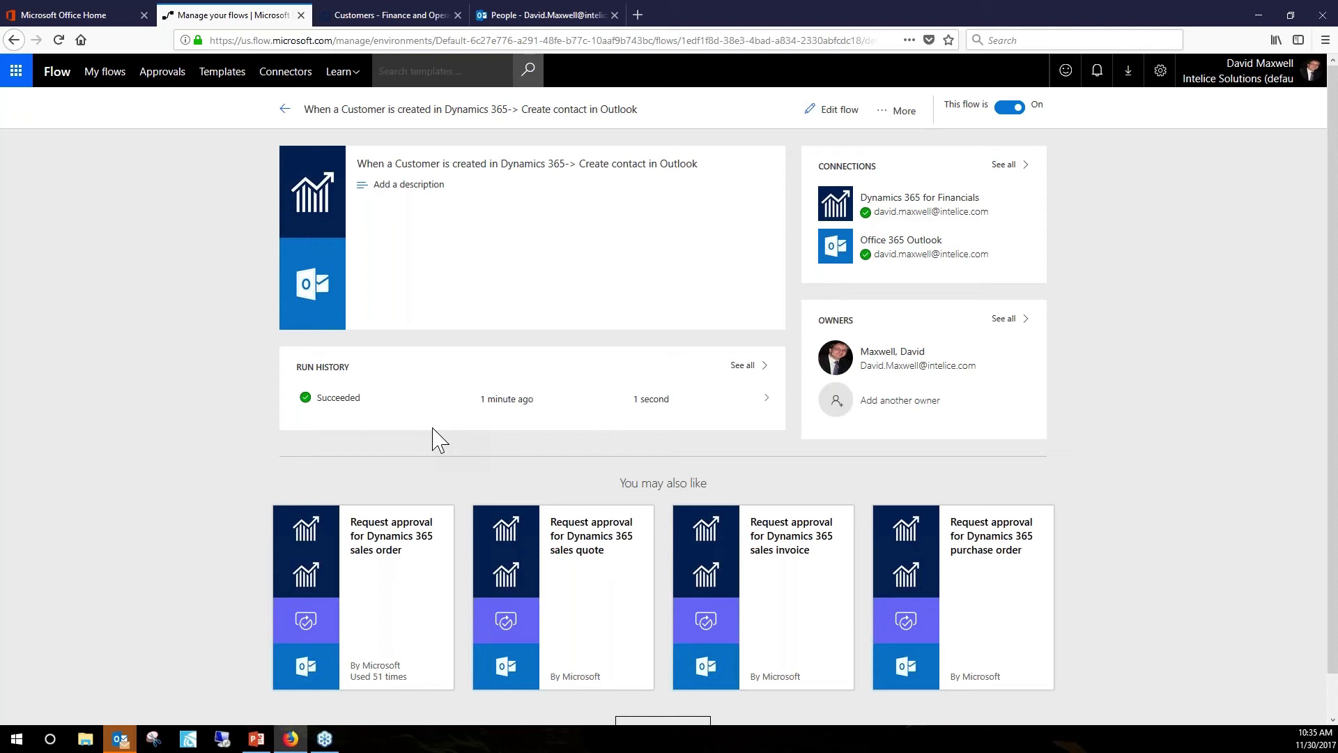
pyautogui.click(763, 411)
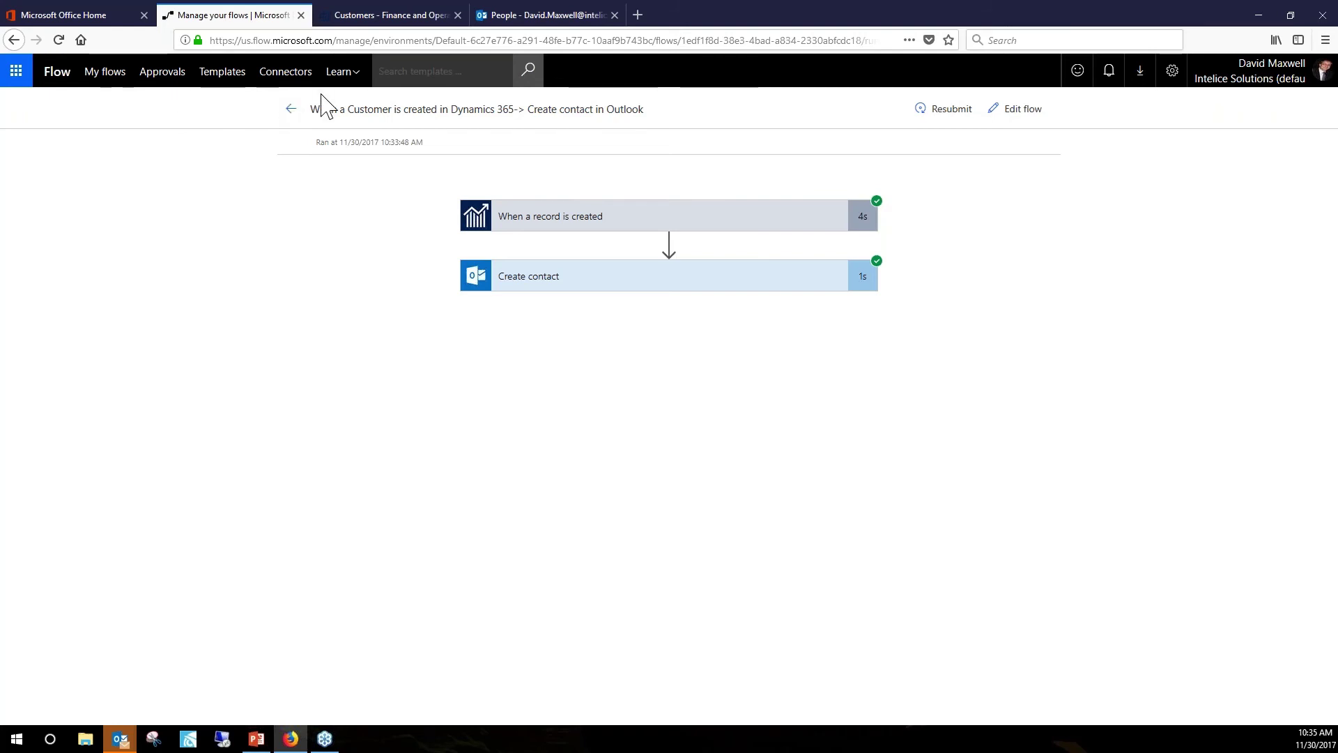
pyautogui.click(550, 17)
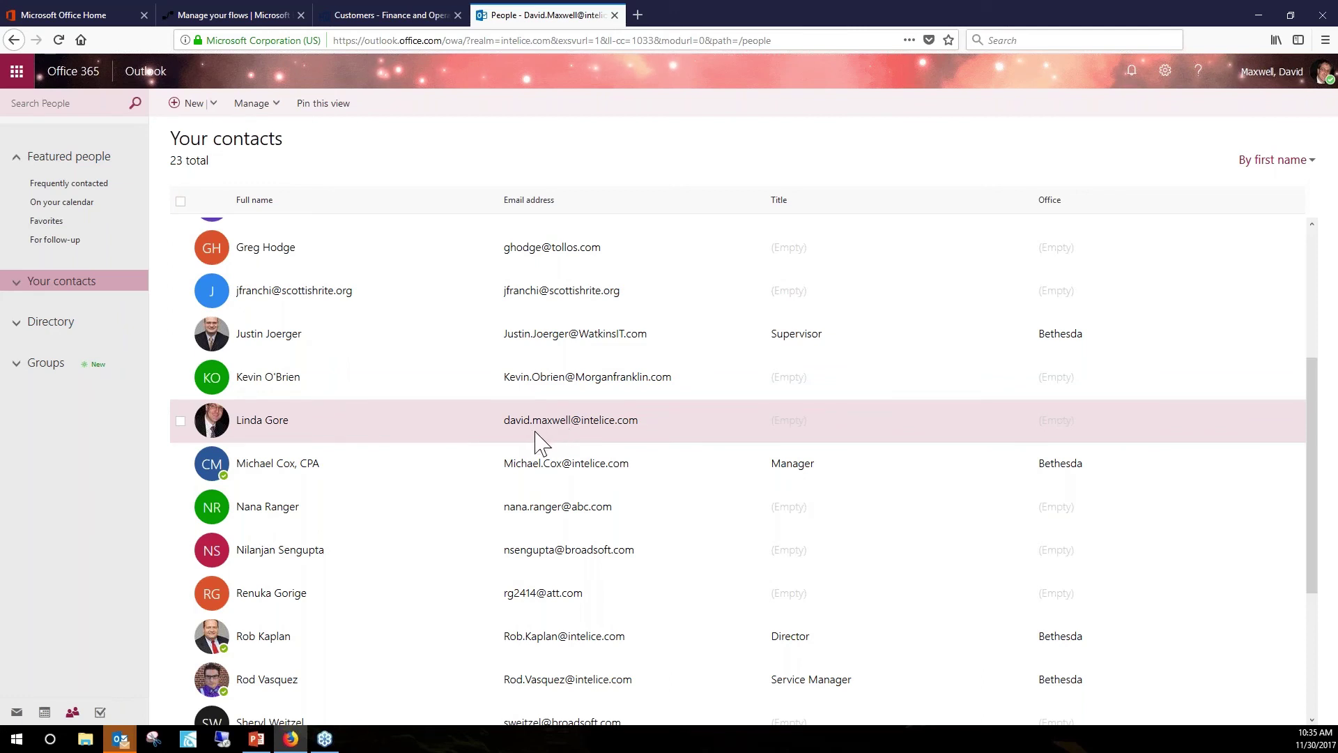
# Open the flow-created contact's details from the 23-contact list.
pyautogui.click(255, 424)
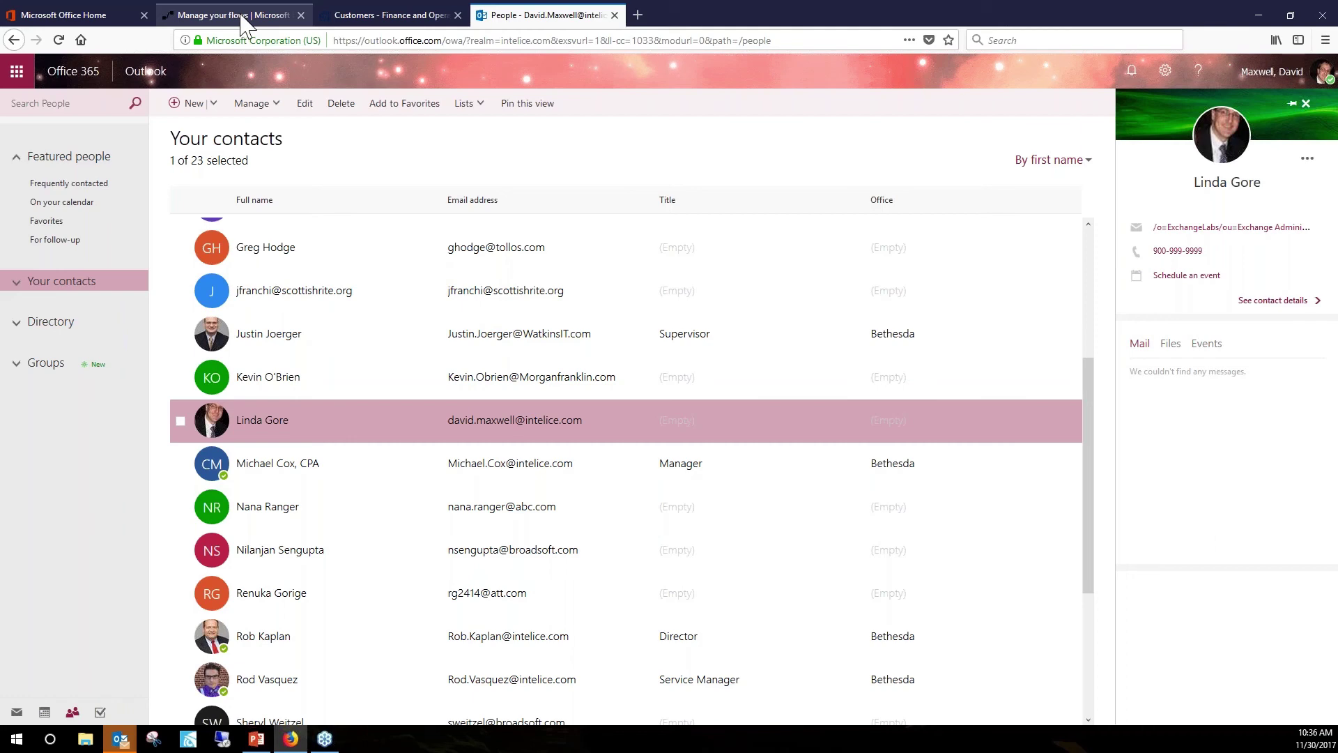
# Go from the run details back through the flow page to the My flows list.
pyautogui.click(240, 21)
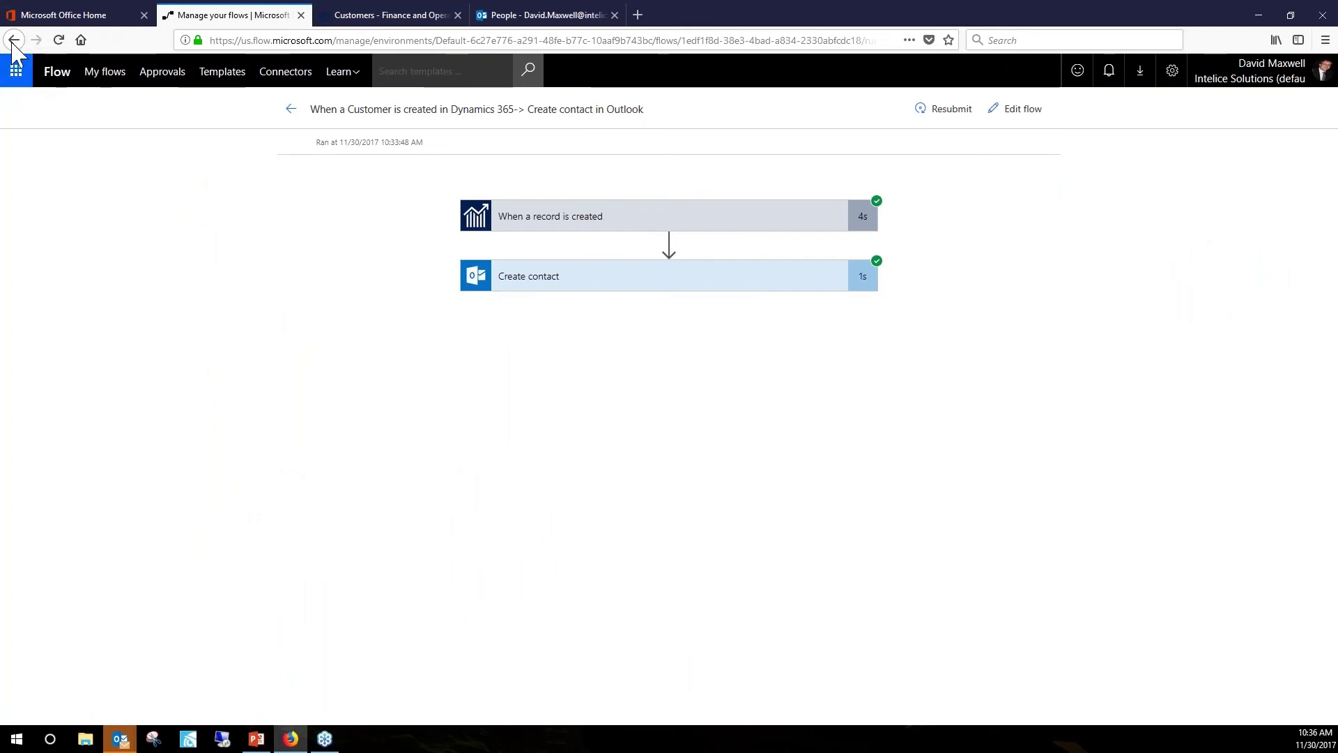
pyautogui.click(290, 109)
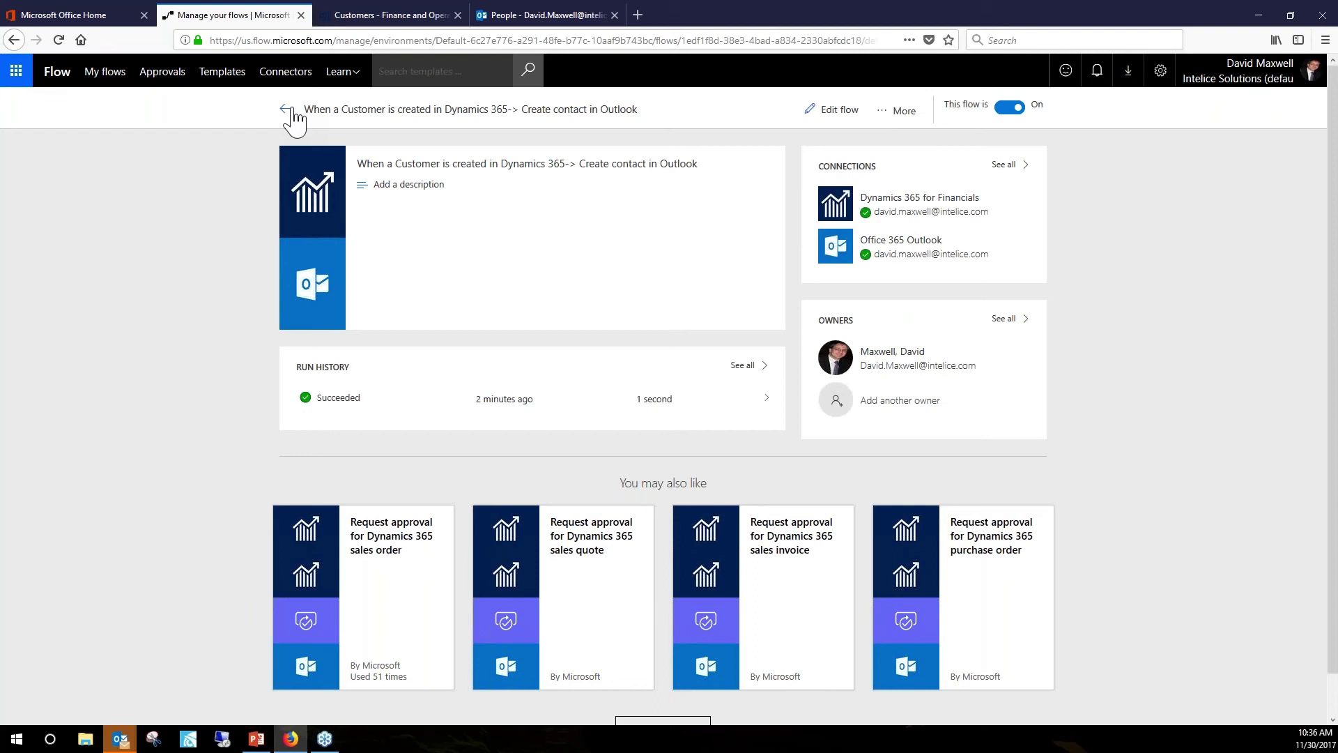
pyautogui.click(285, 110)
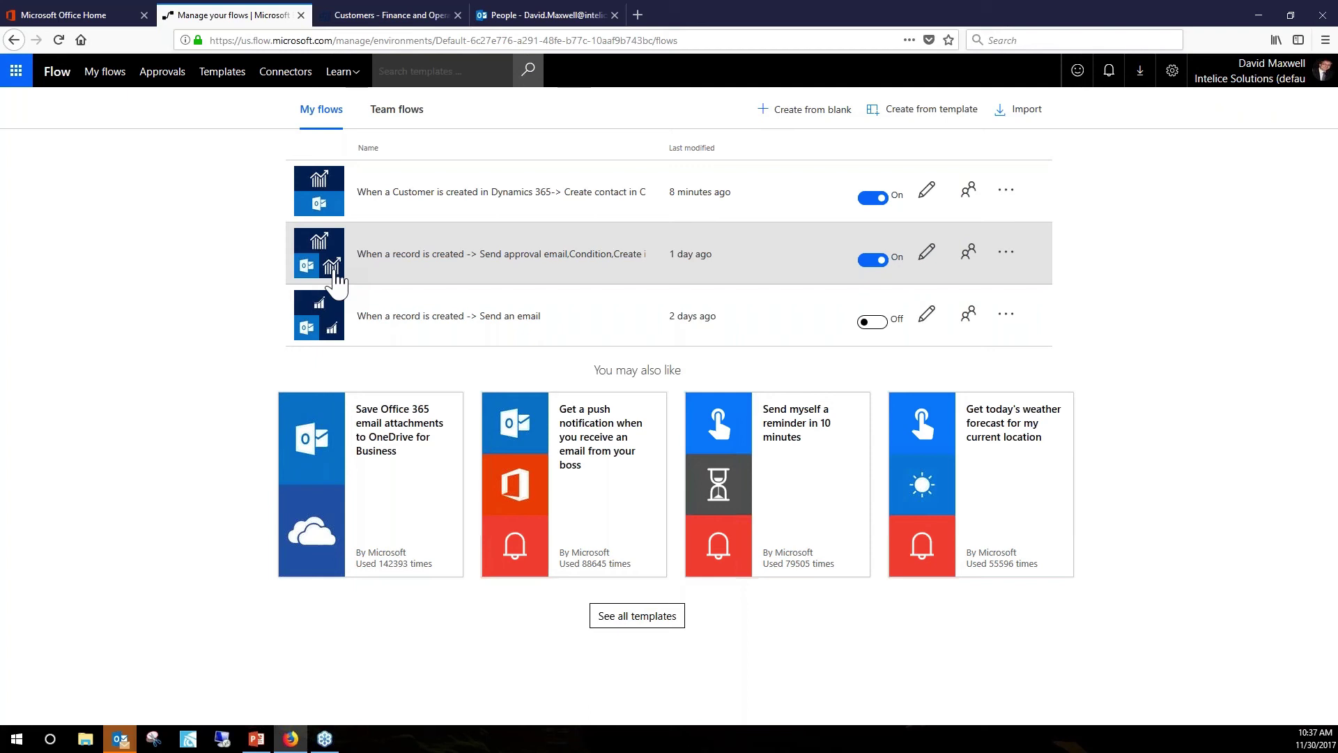
# Open the 'When a record is created -> Send approval email' flow's details, check a failed run, and return.
pyautogui.click(417, 258)
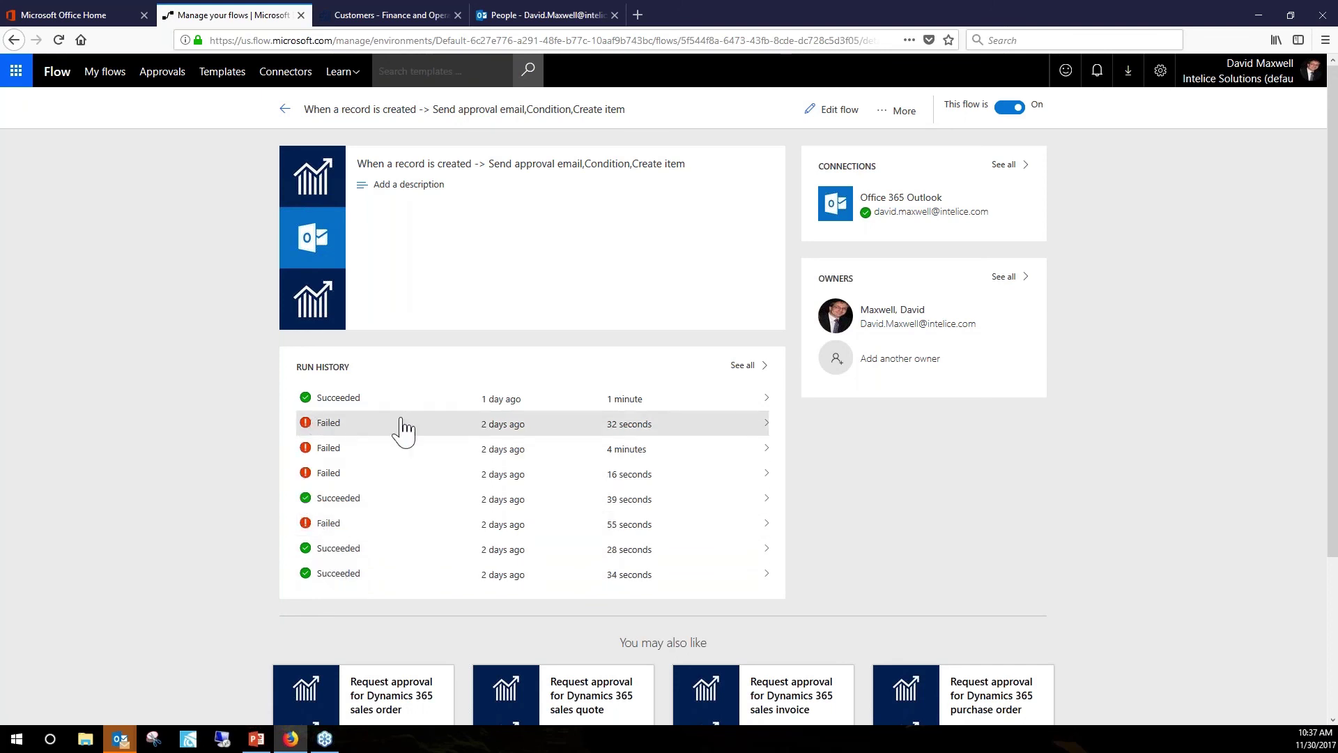
pyautogui.click(759, 424)
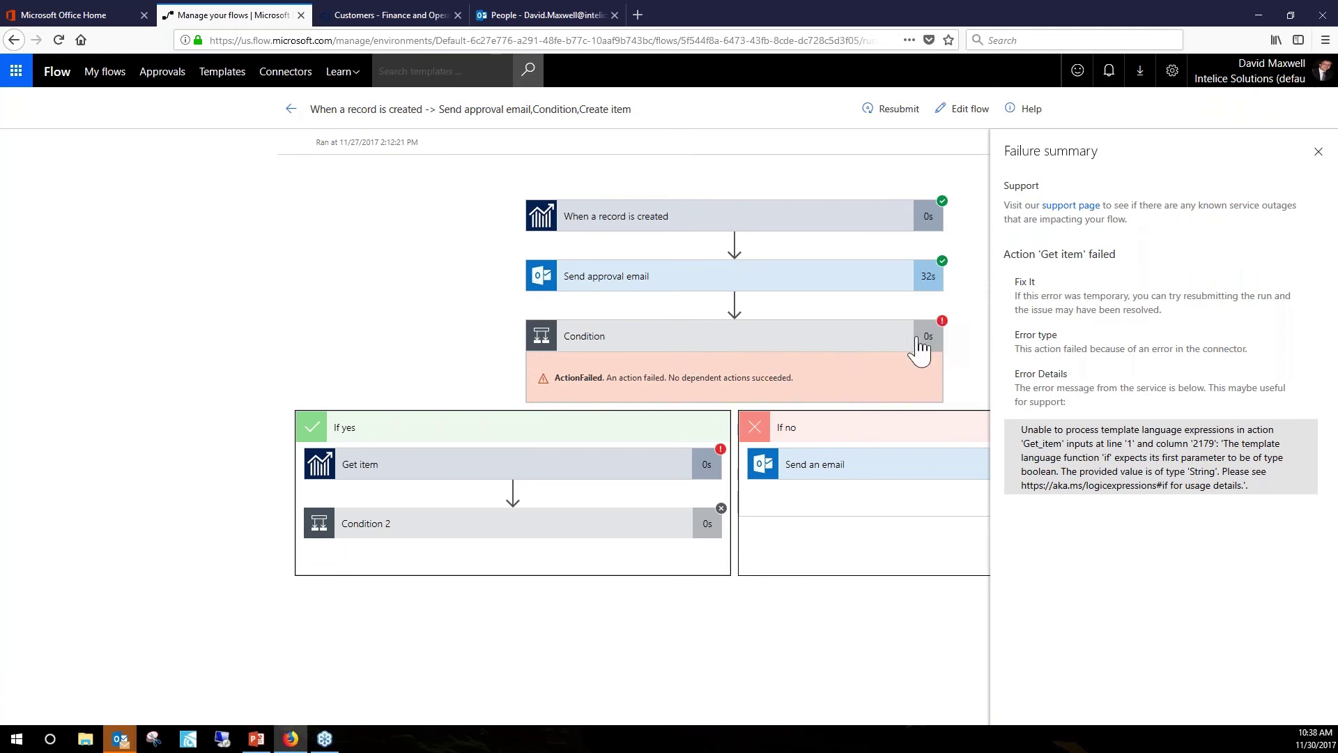
pyautogui.click(291, 110)
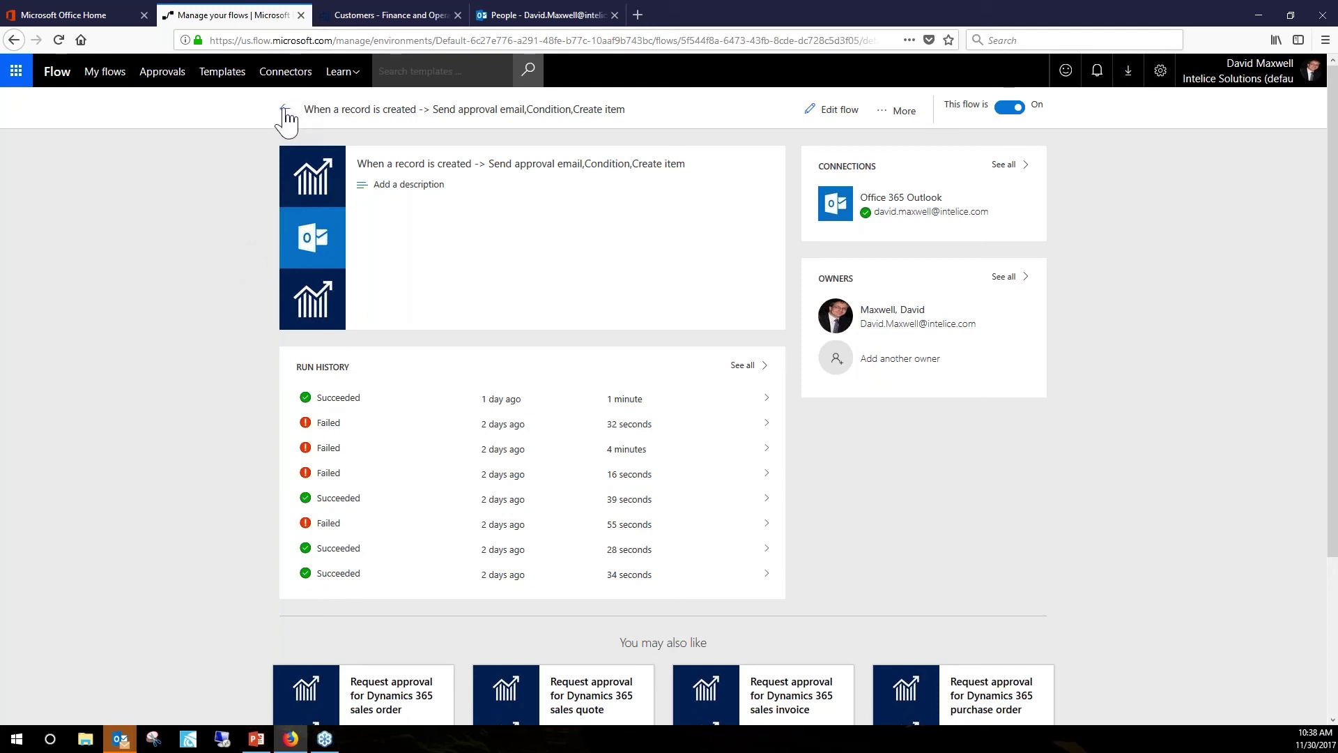
# Open the approval flow in the designer to view its SelectedOption equals Approve condition.
pyautogui.click(831, 118)
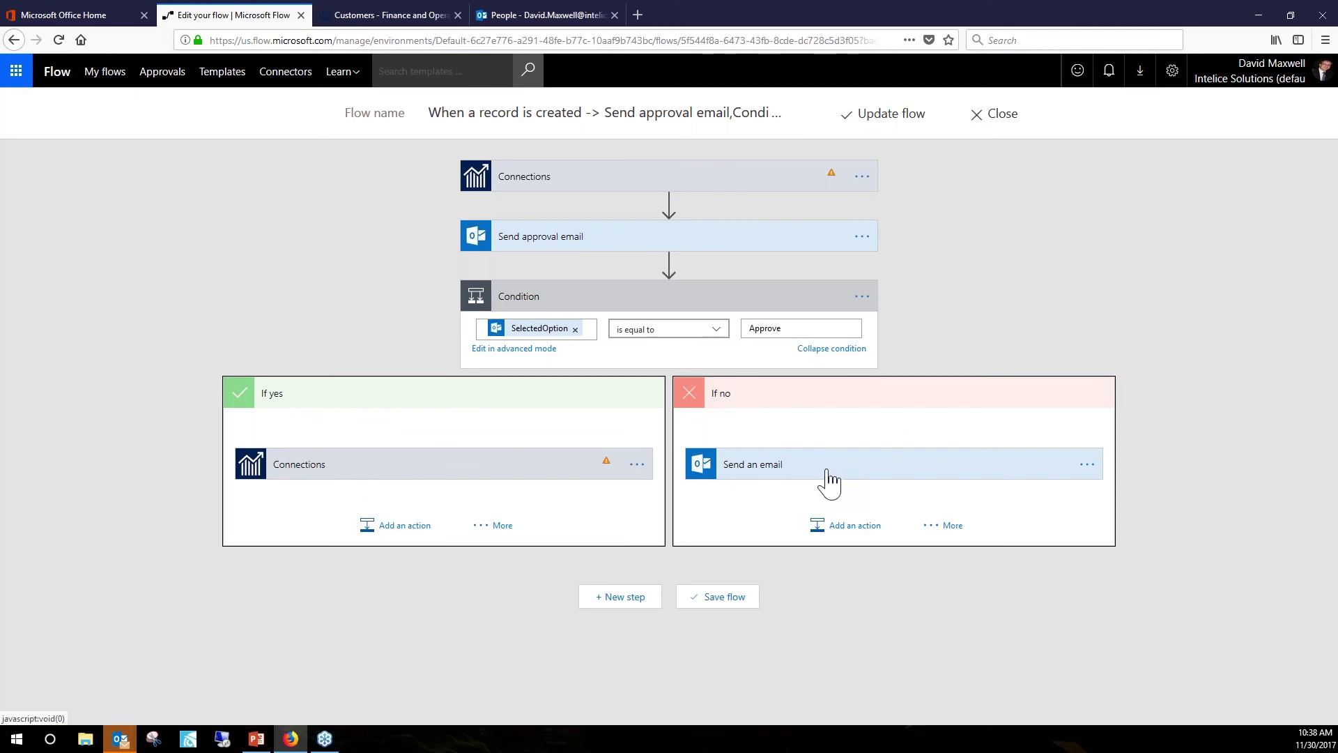
pyautogui.moveTo(671, 266)
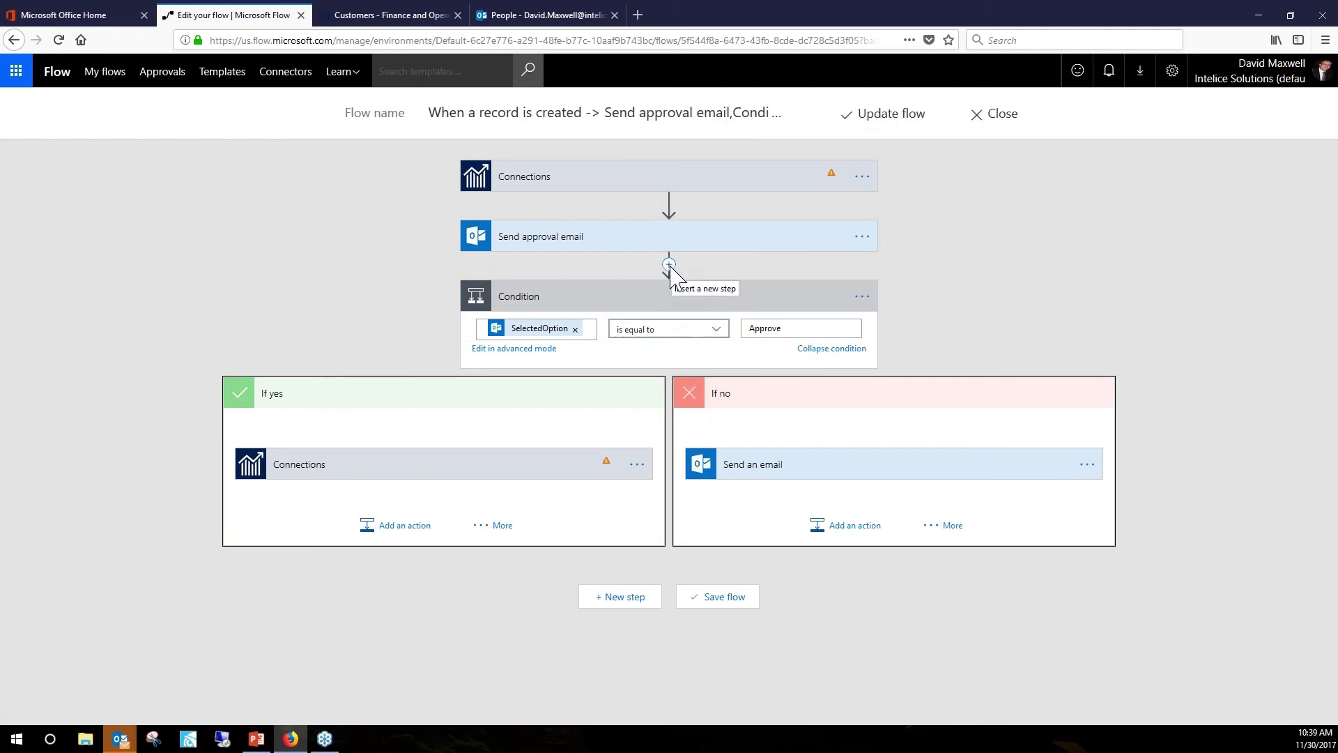
pyautogui.click(669, 265)
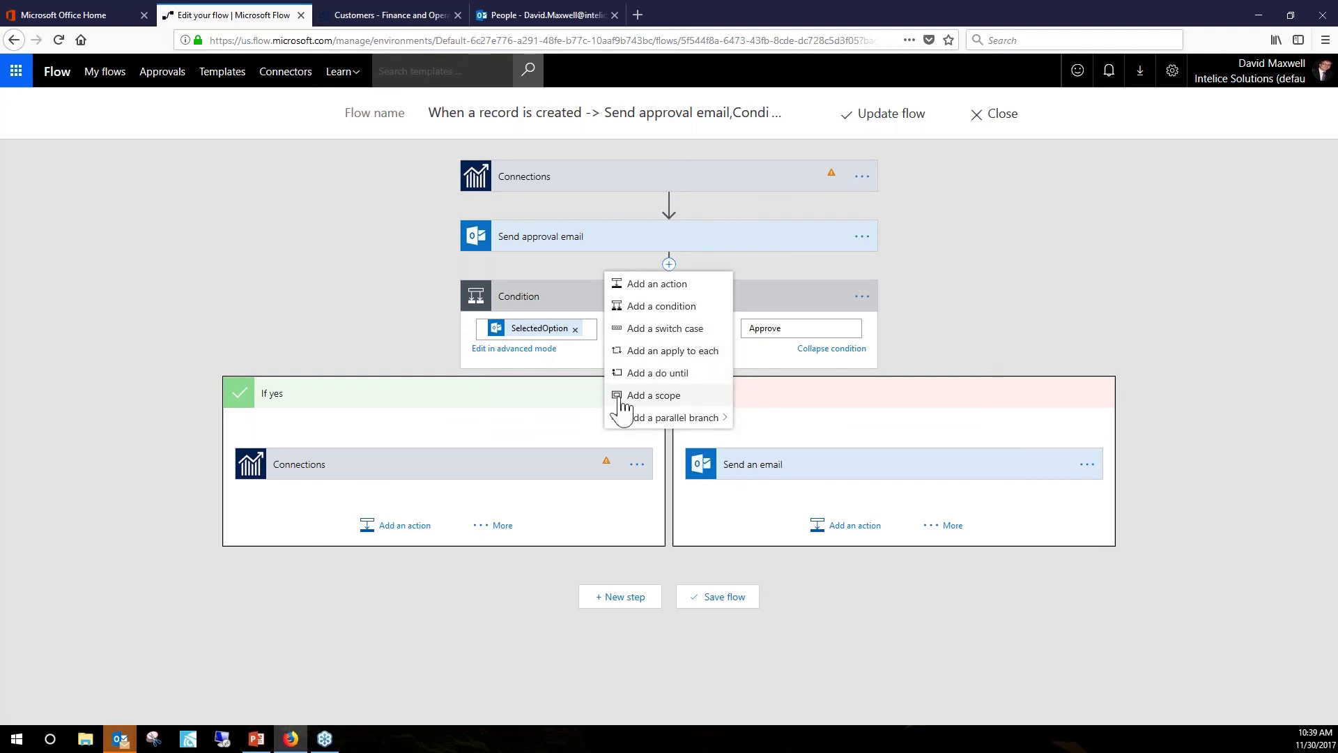
pyautogui.click(706, 423)
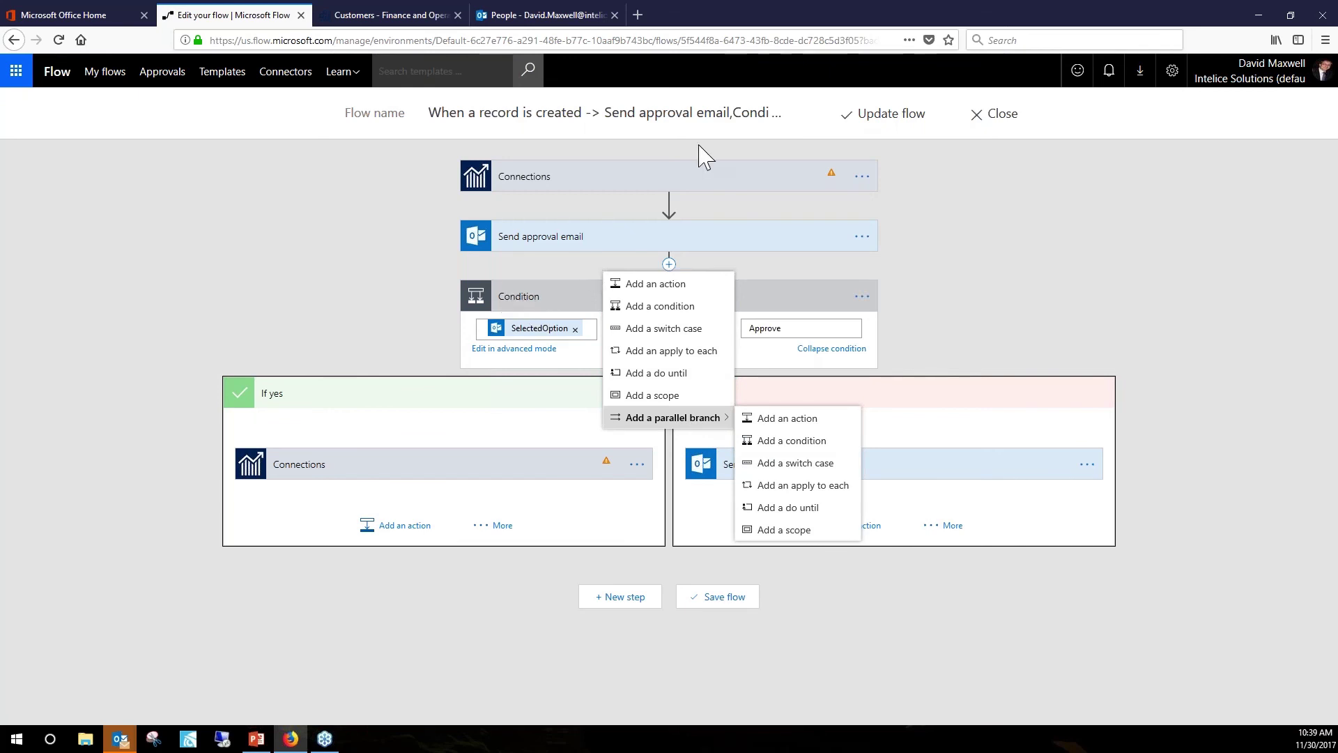
pyautogui.click(496, 214)
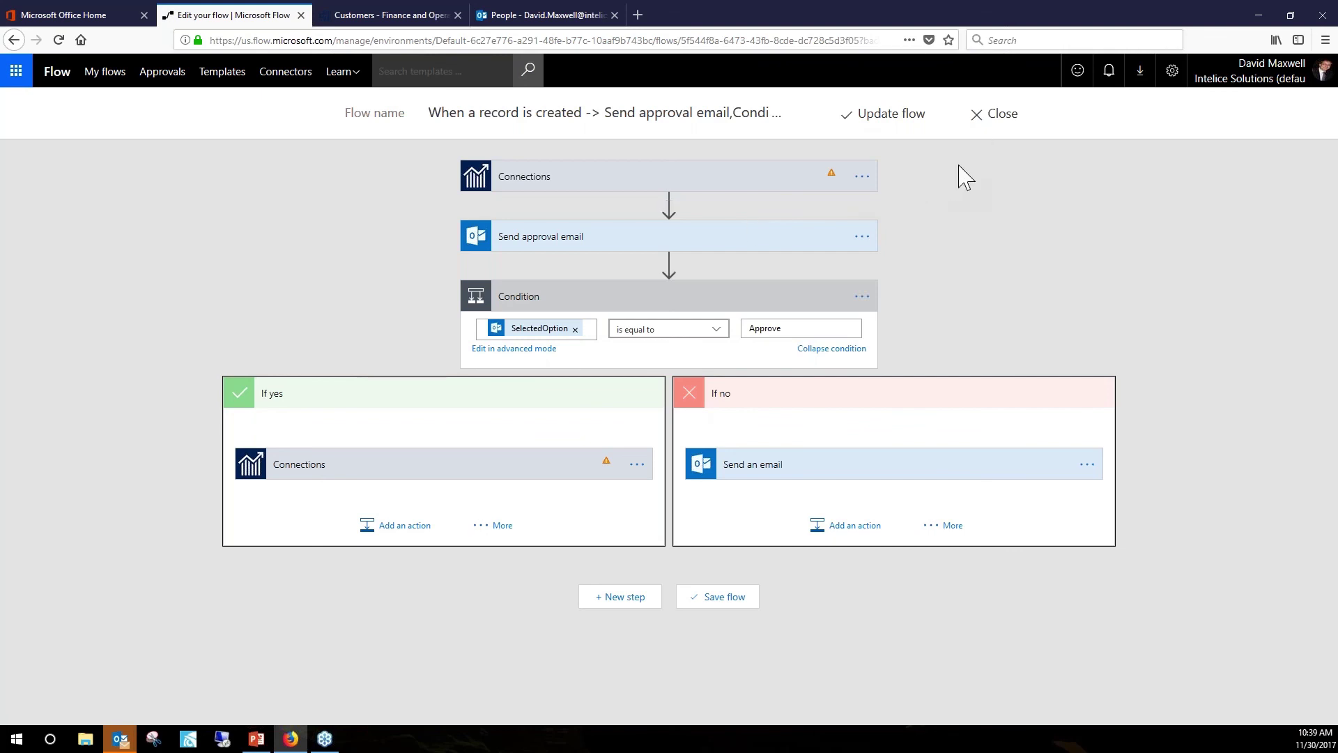
# Close the flow editor back to the approval flow's overview and open the Settings gear menu.
pyautogui.click(998, 119)
pyautogui.click(740, 322)
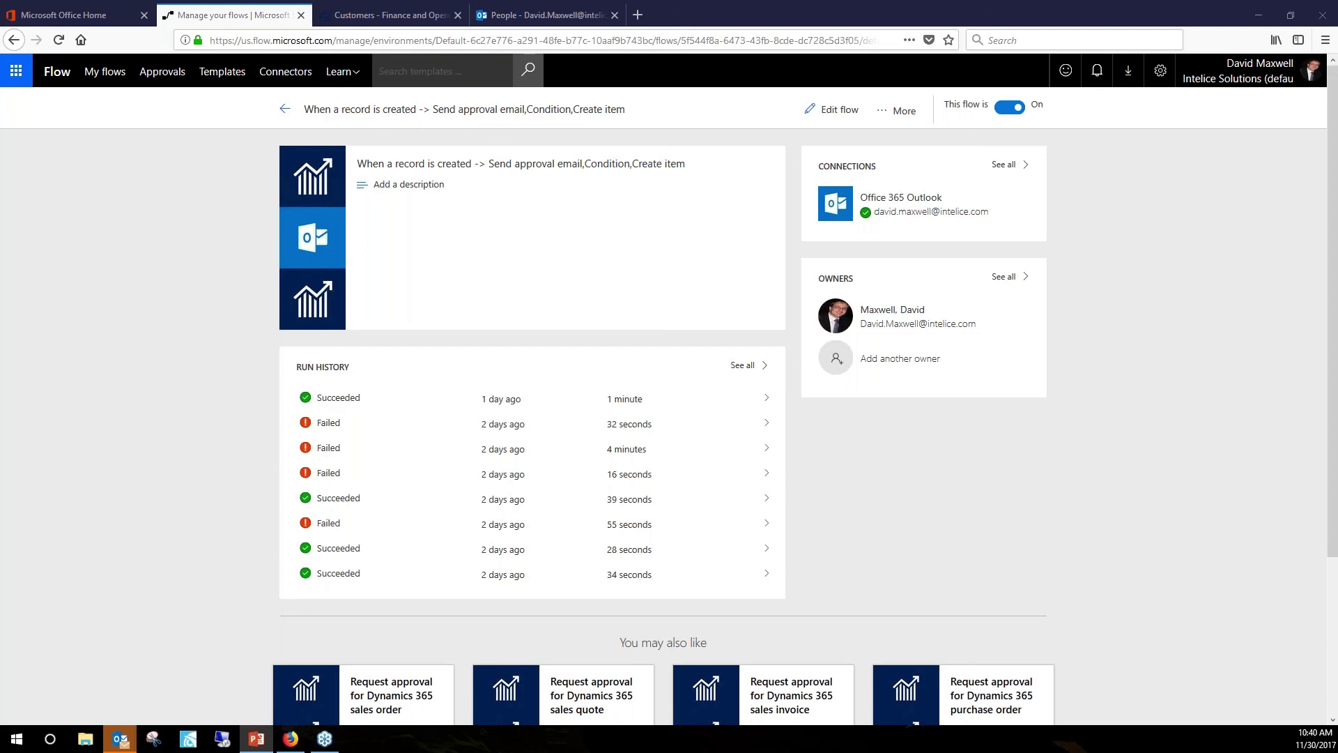
pyautogui.click(1160, 75)
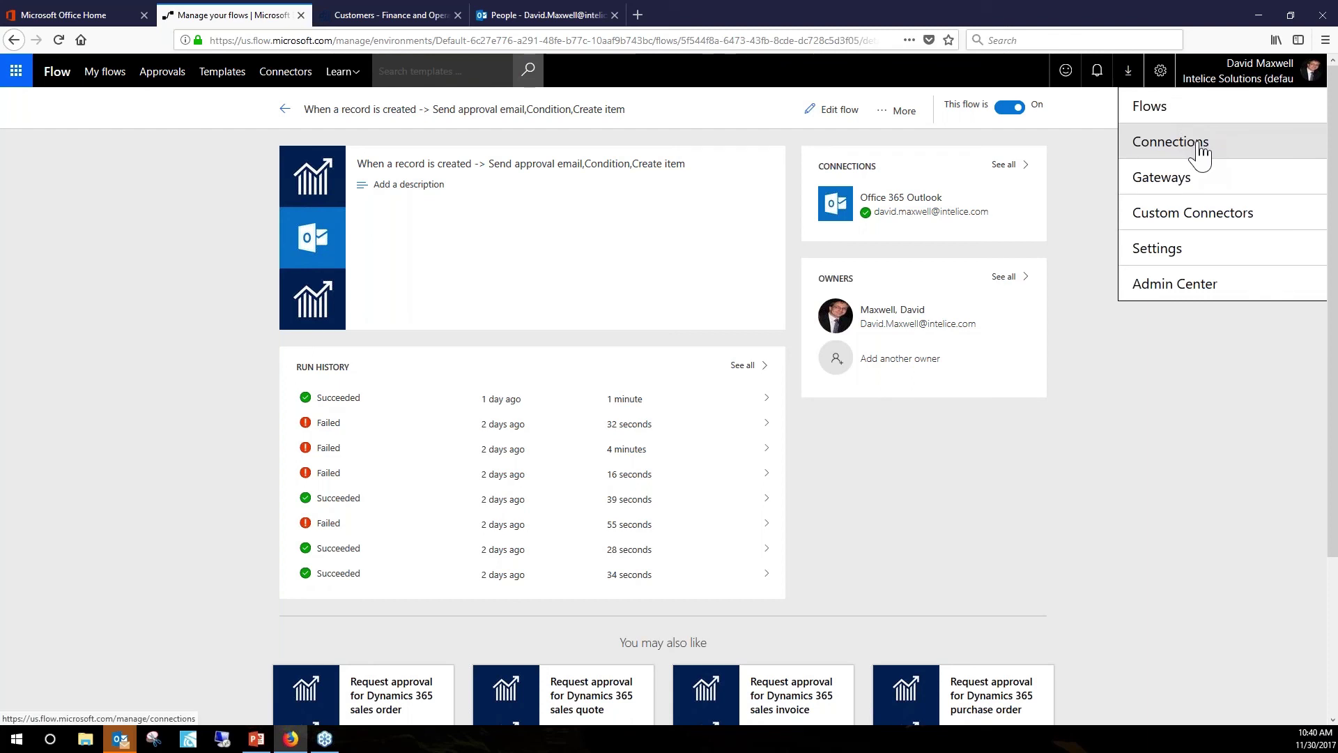
# Choose Connections from the Settings menu to list the seven existing connections.
pyautogui.click(1170, 143)
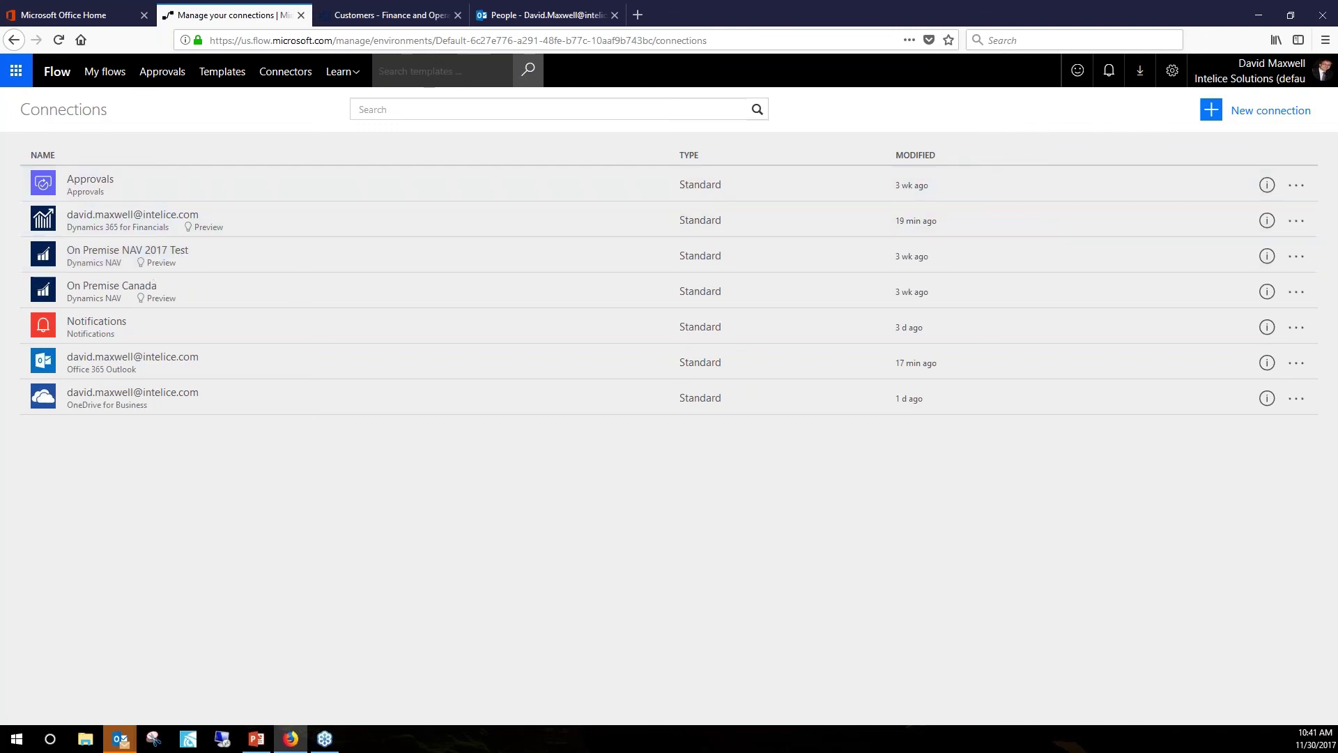
# Start a new connection, filter connectors by 'nav', and open then close the Dynamics NAV connection form.
pyautogui.click(1246, 115)
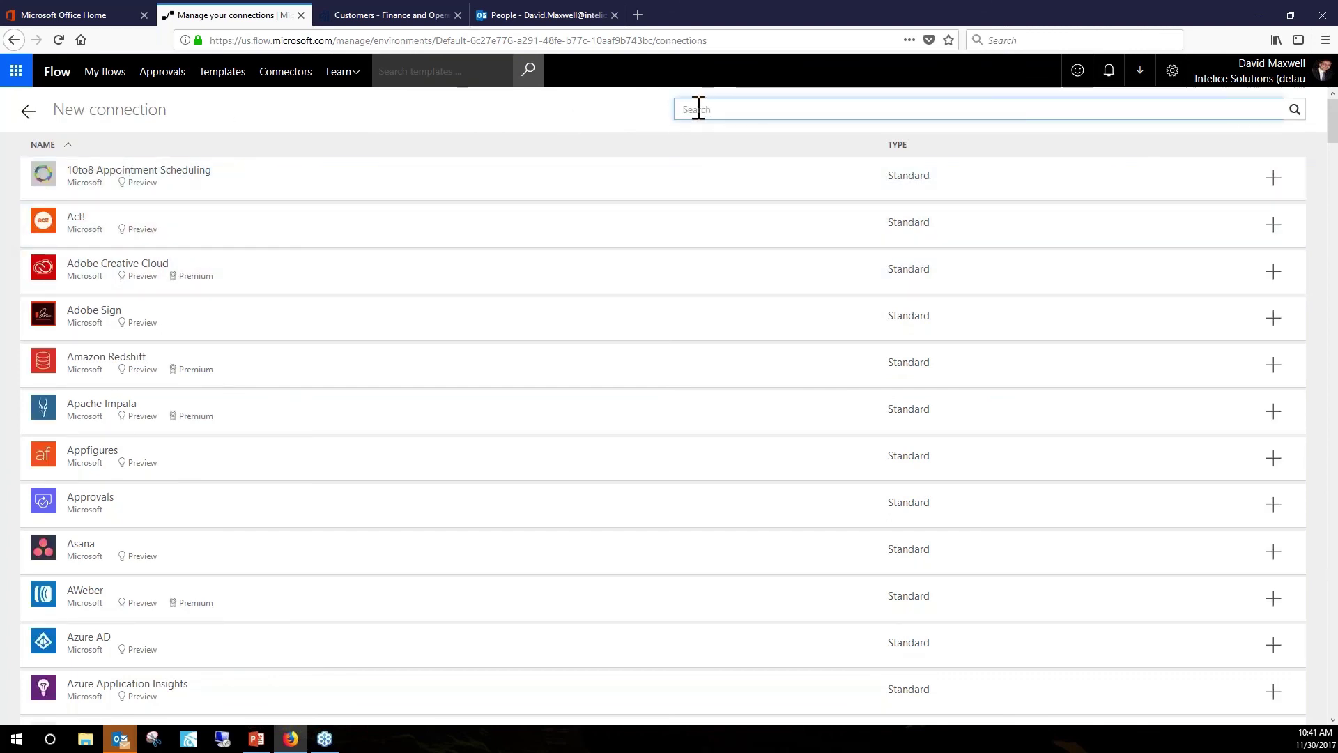
pyautogui.write('nav')
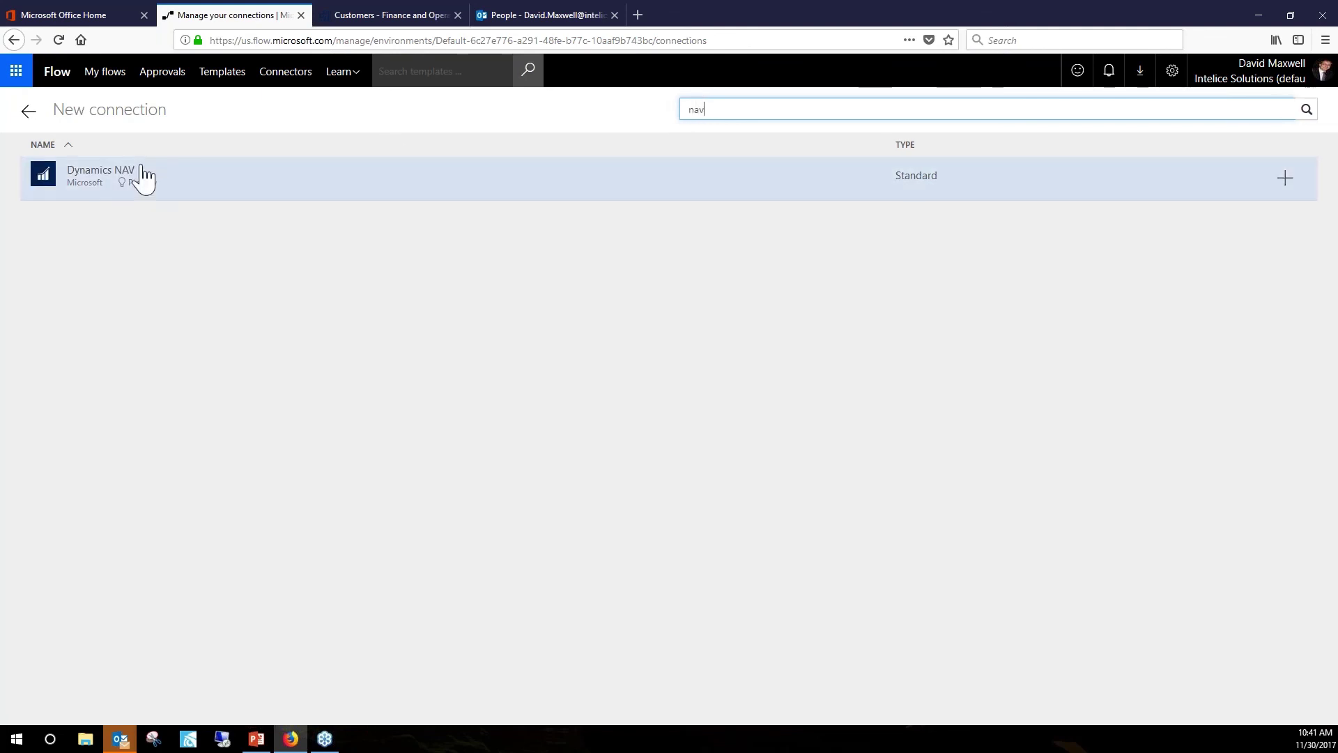
pyautogui.click(101, 174)
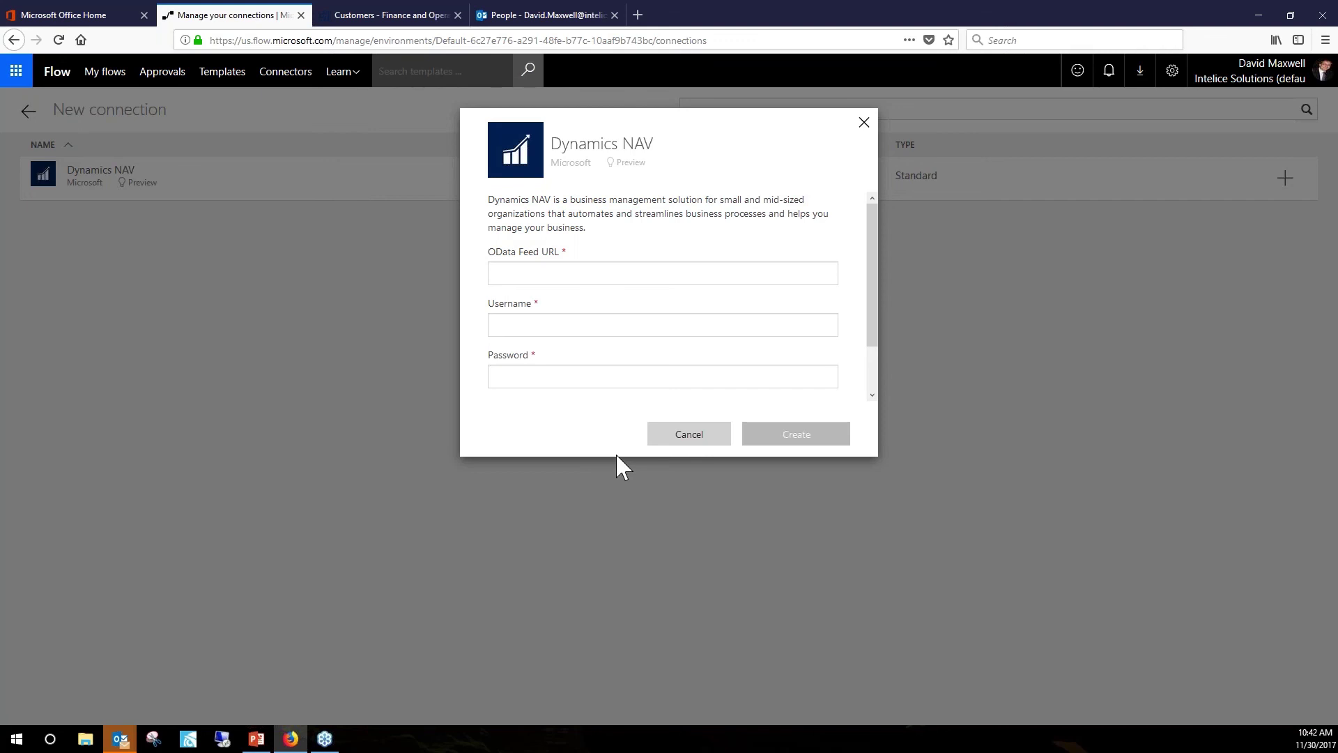
pyautogui.click(514, 278)
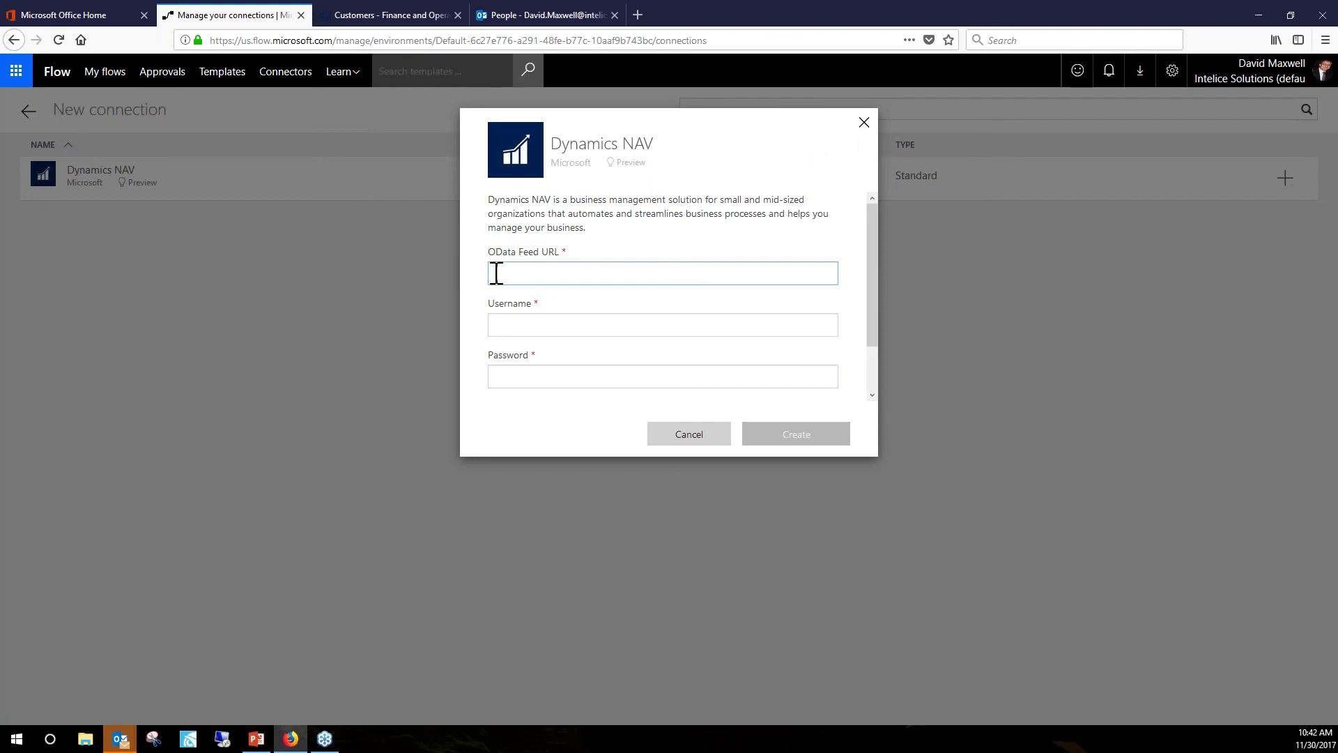
pyautogui.click(864, 124)
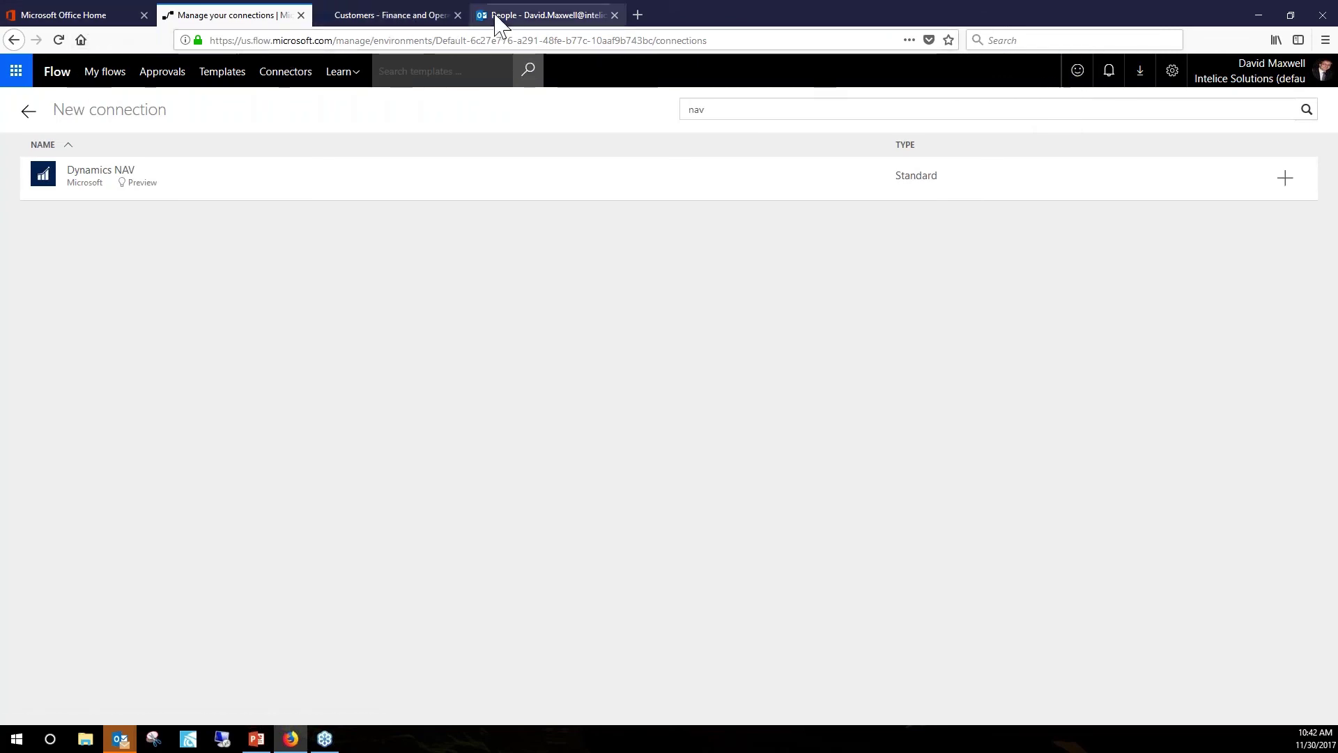
# In Financials, search 'web service' and open the Web Services page.
pyautogui.click(418, 19)
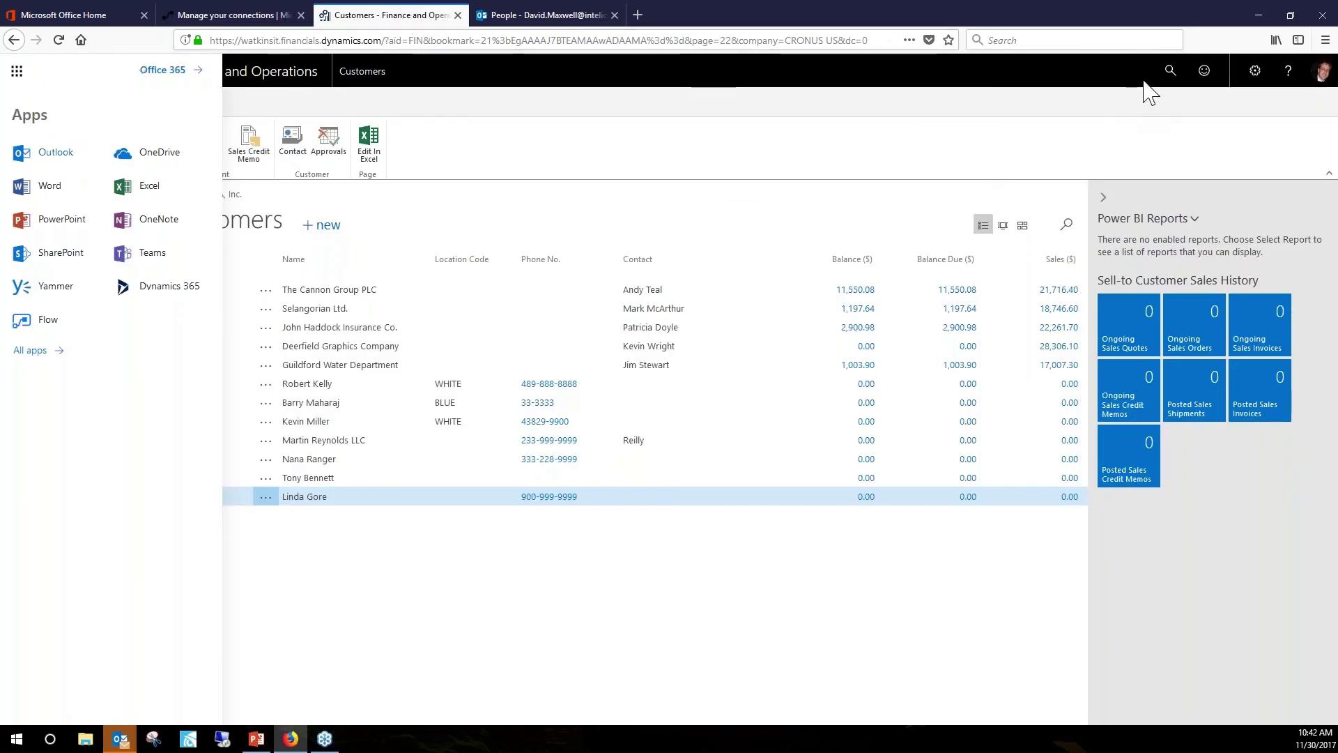
pyautogui.click(1170, 72)
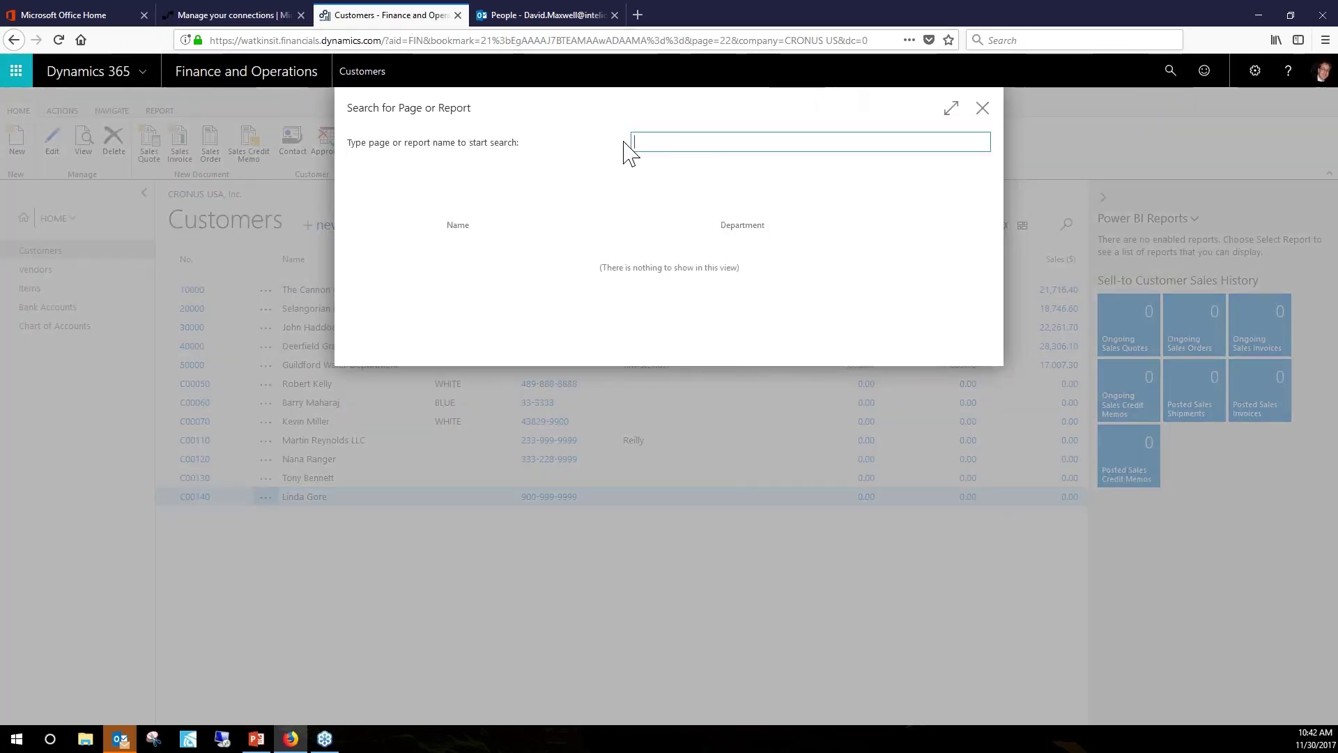
pyautogui.write('web se')
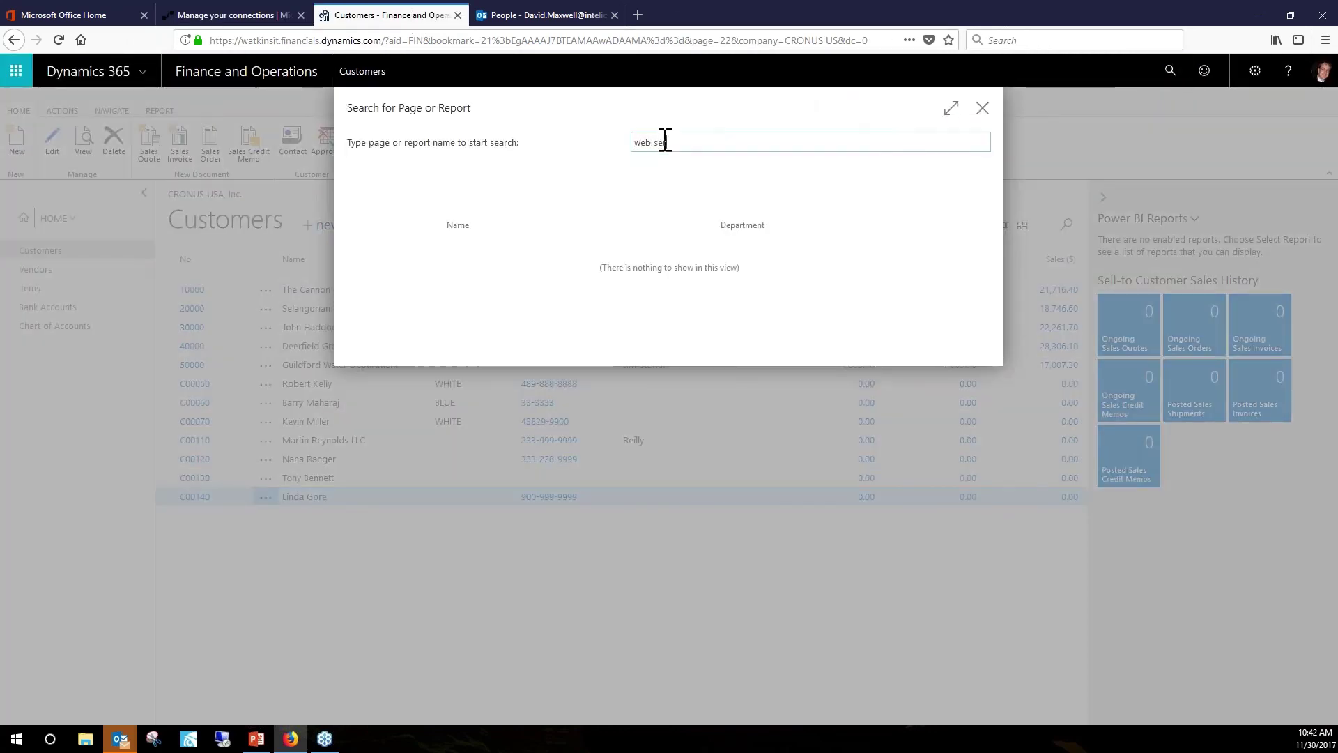
pyautogui.write('rvice')
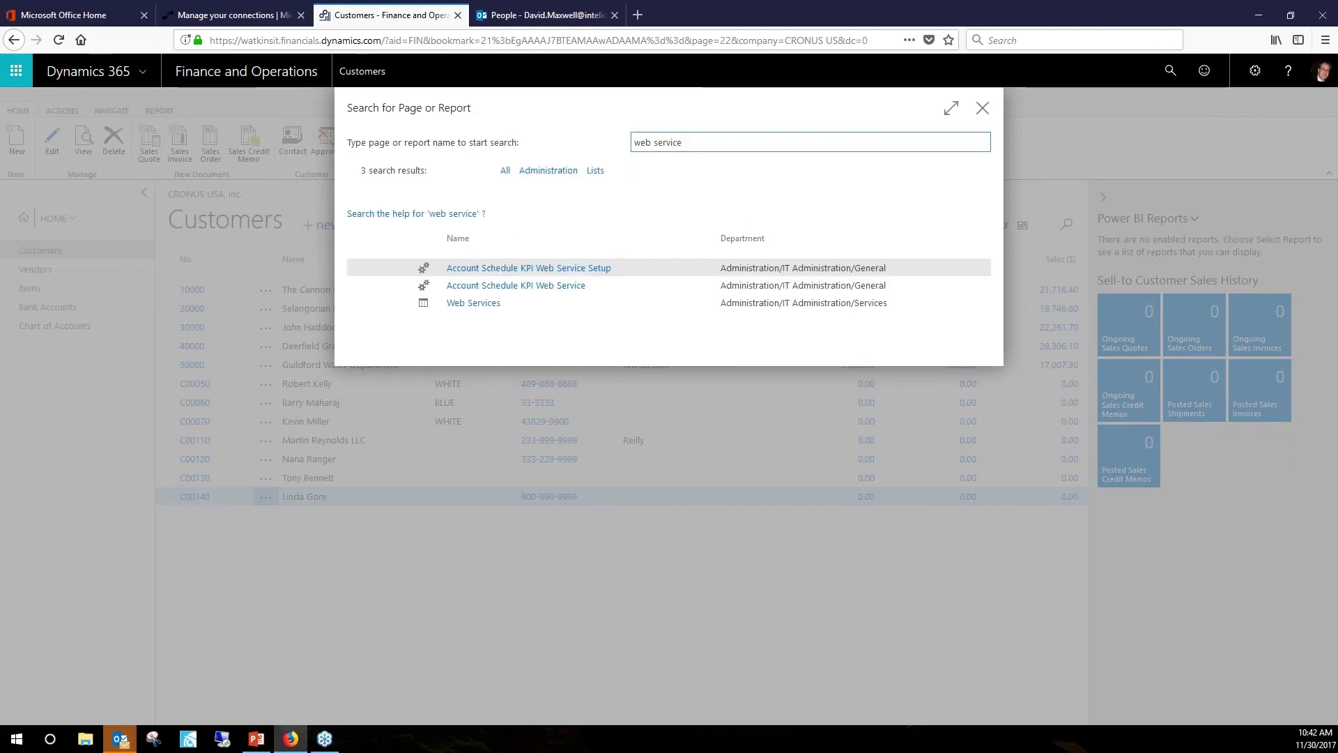
pyautogui.click(479, 306)
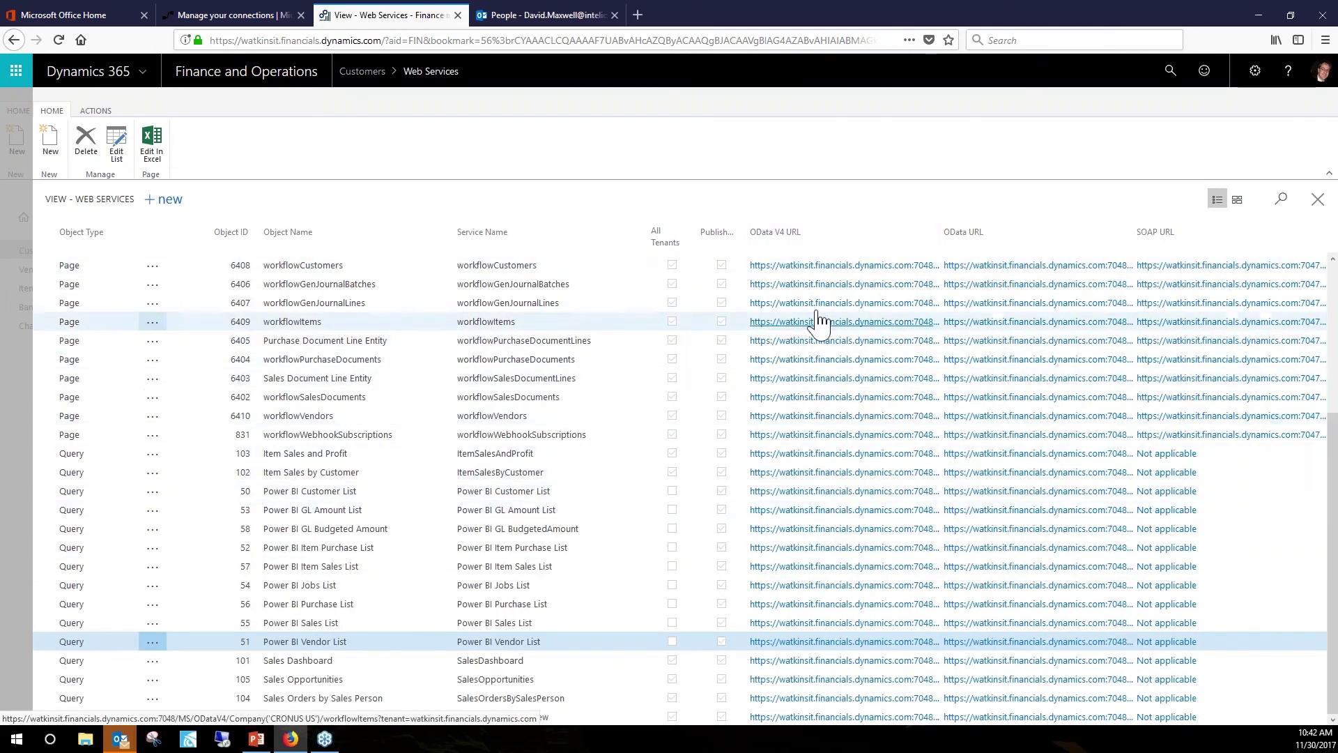
# Open the workflowCustomers OData V4 URL in a new tab, copy its server address through port 7048, and cancel sign-in.
pyautogui.rightClick(830, 267)
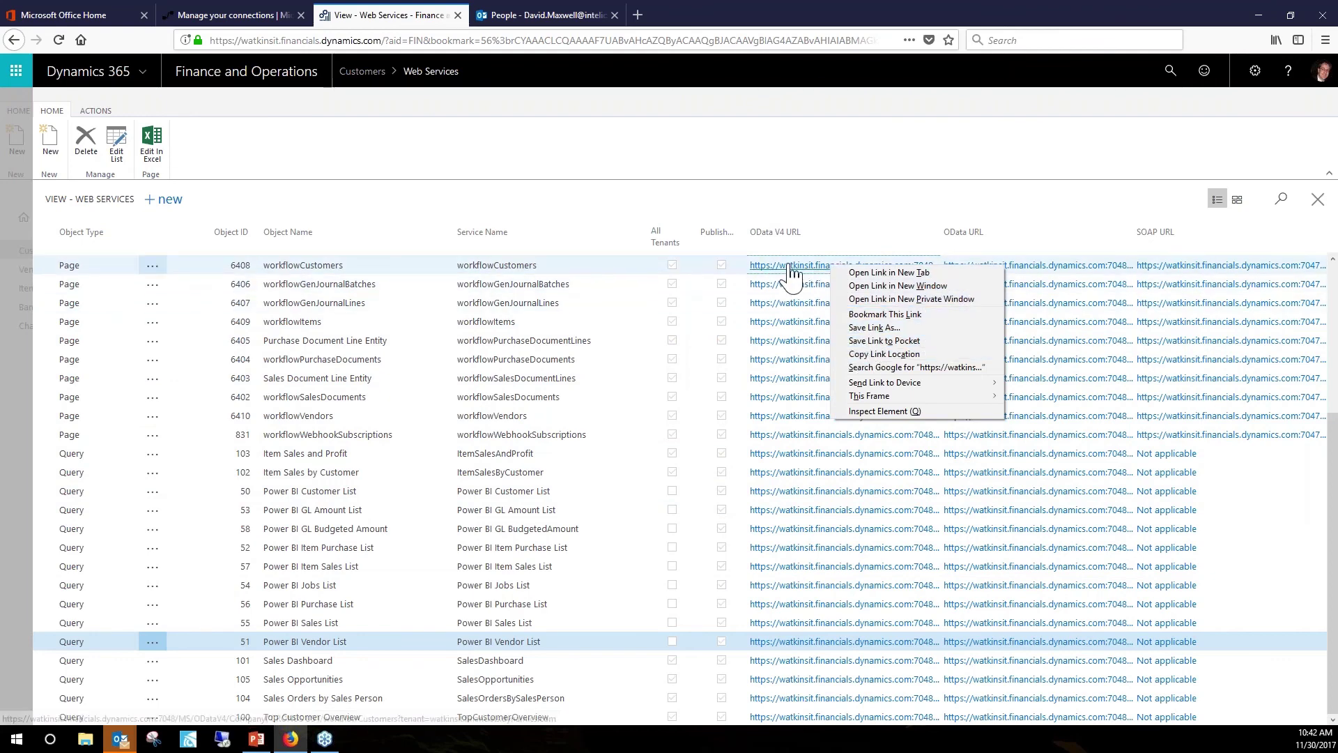
pyautogui.rightClick(790, 268)
pyautogui.click(846, 273)
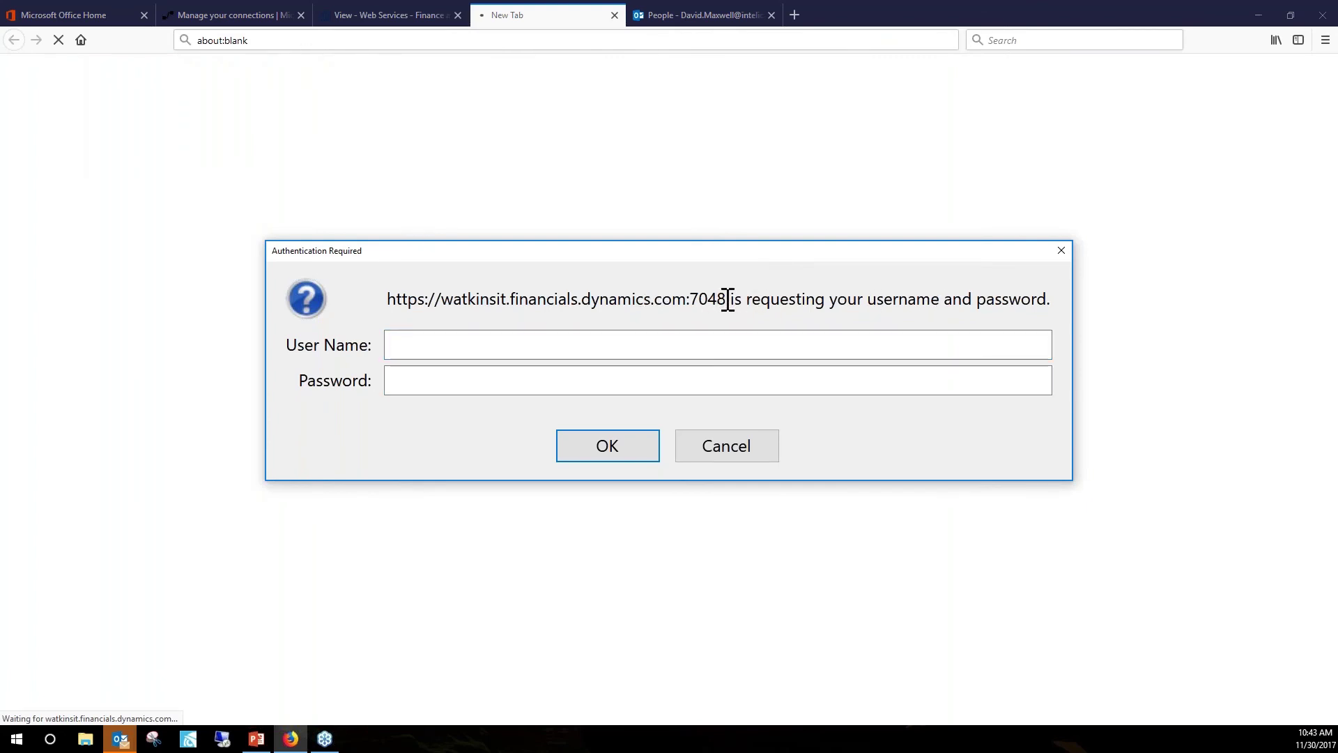
pyautogui.moveTo(729, 299); pyautogui.dragTo(363, 306)
pyautogui.hotkey('ctrl', 'c')
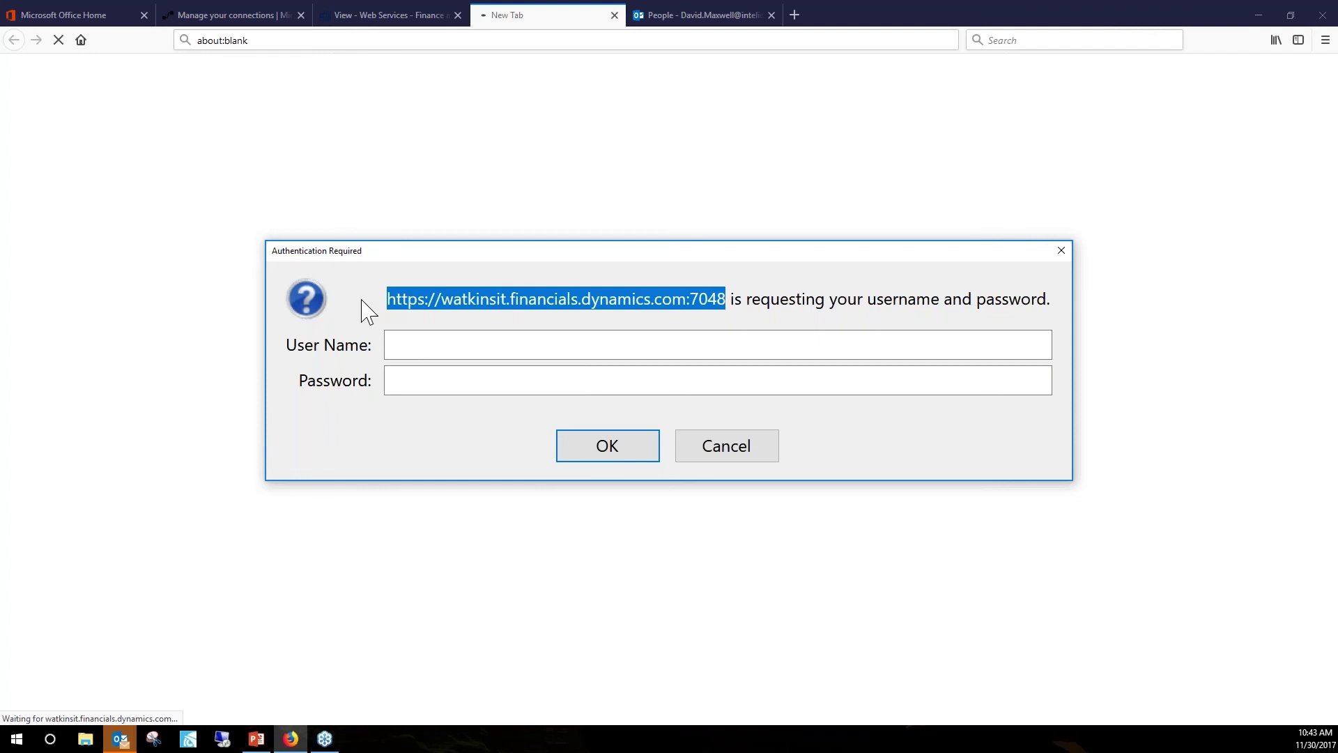
pyautogui.click(724, 454)
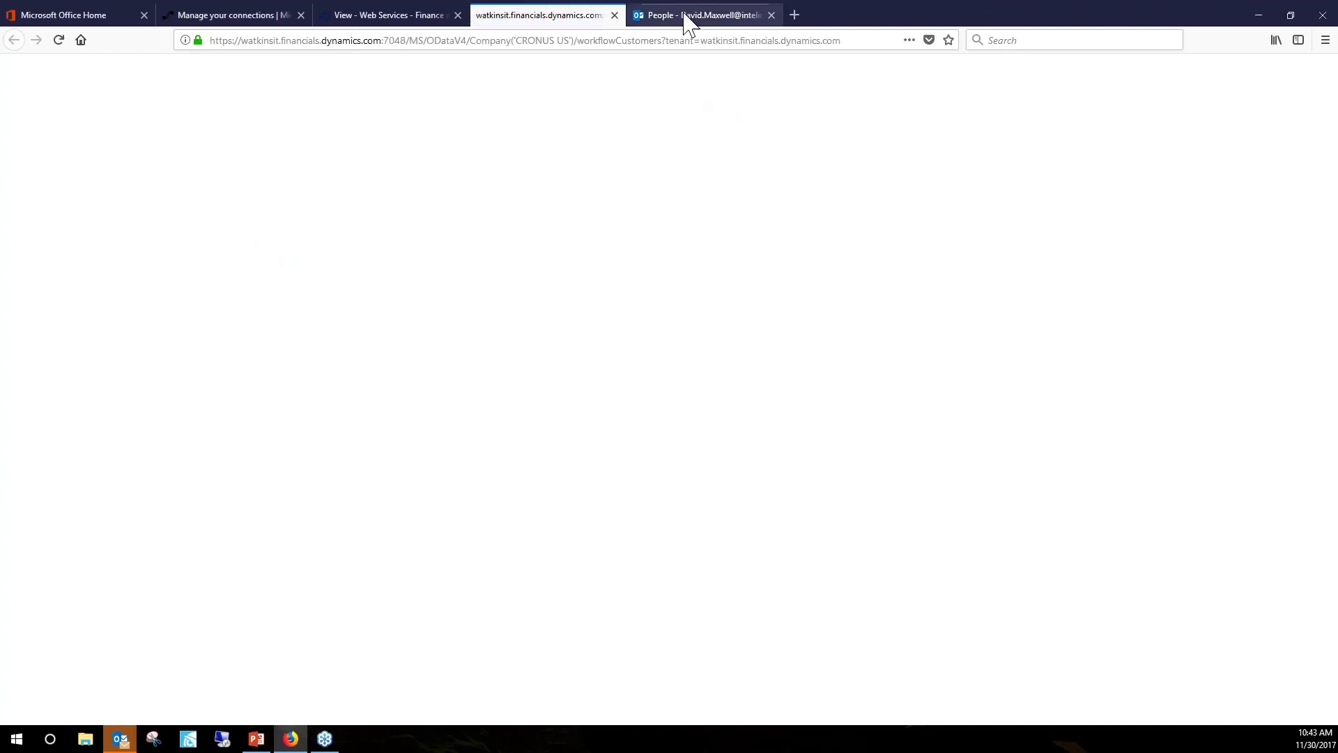
# Paste the copied Financials server address as a new Dynamics NAV connection's OData Feed URL, then close without creating.
pyautogui.click(390, 21)
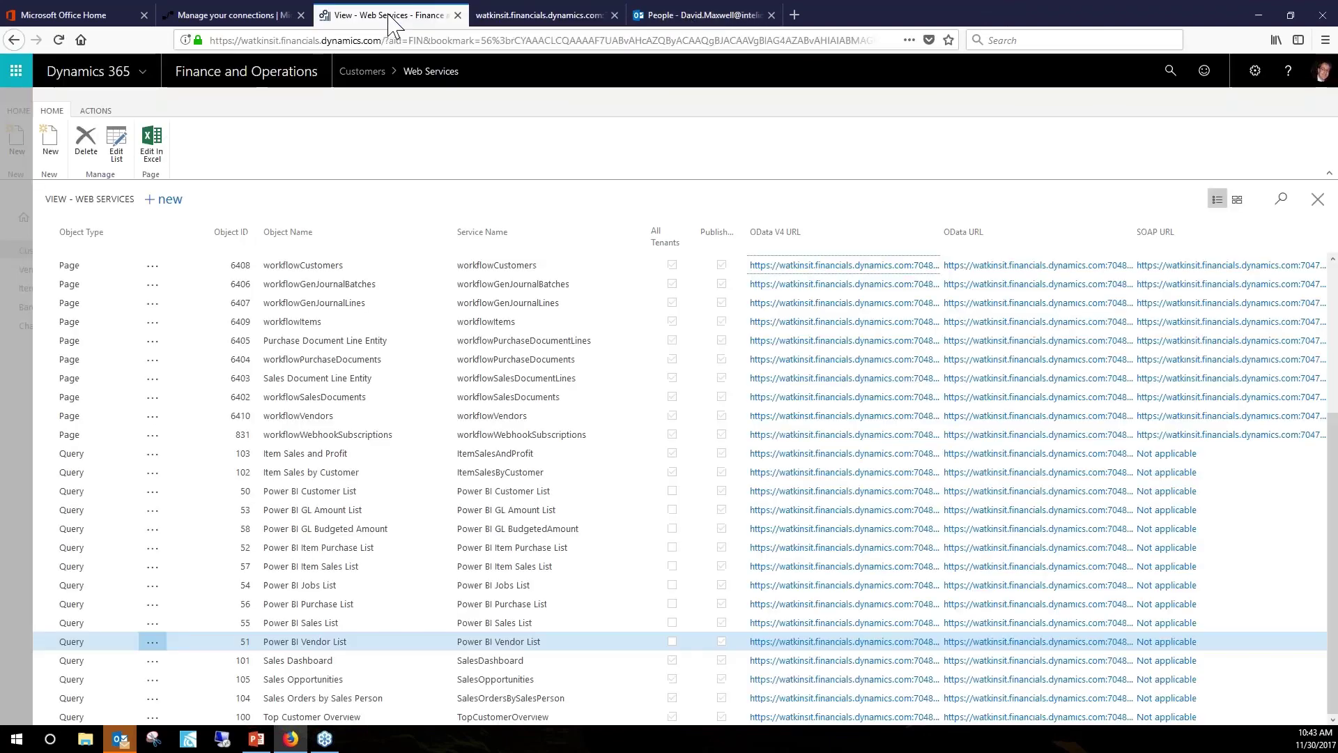
pyautogui.click(255, 24)
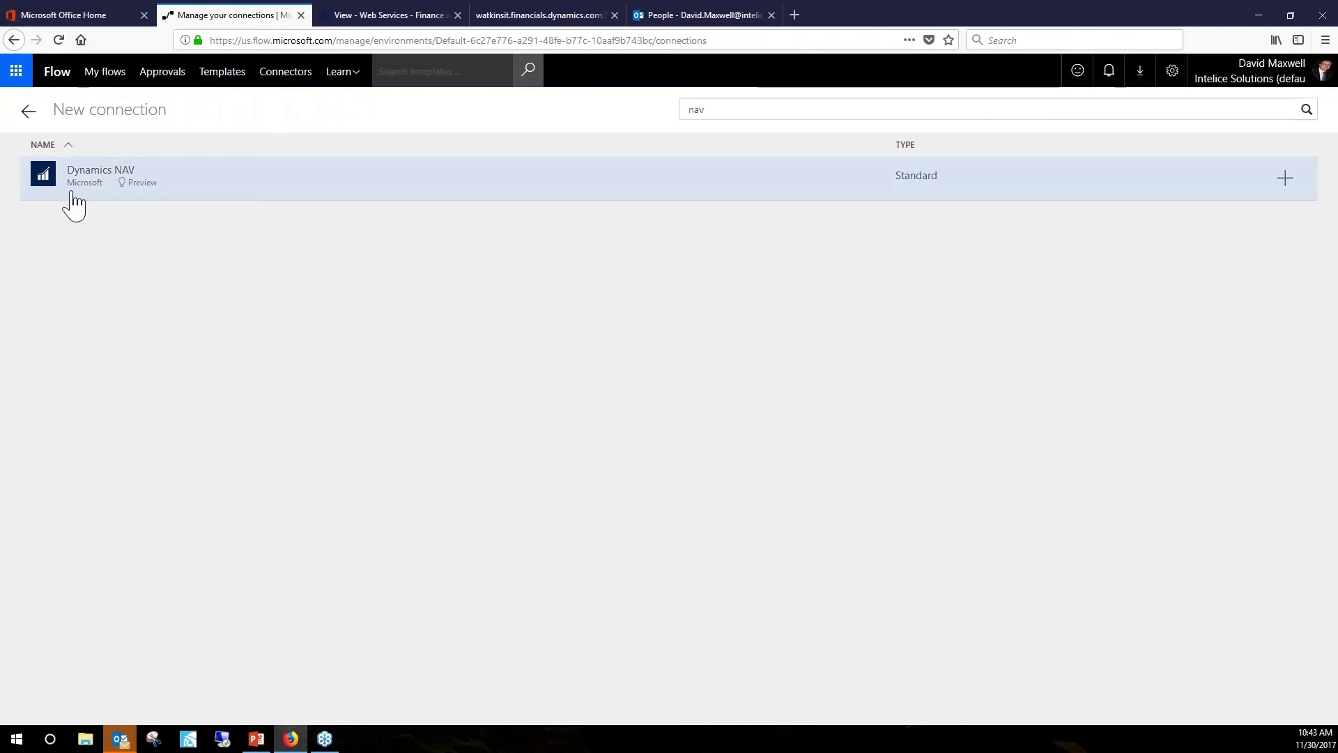
pyautogui.click(1286, 182)
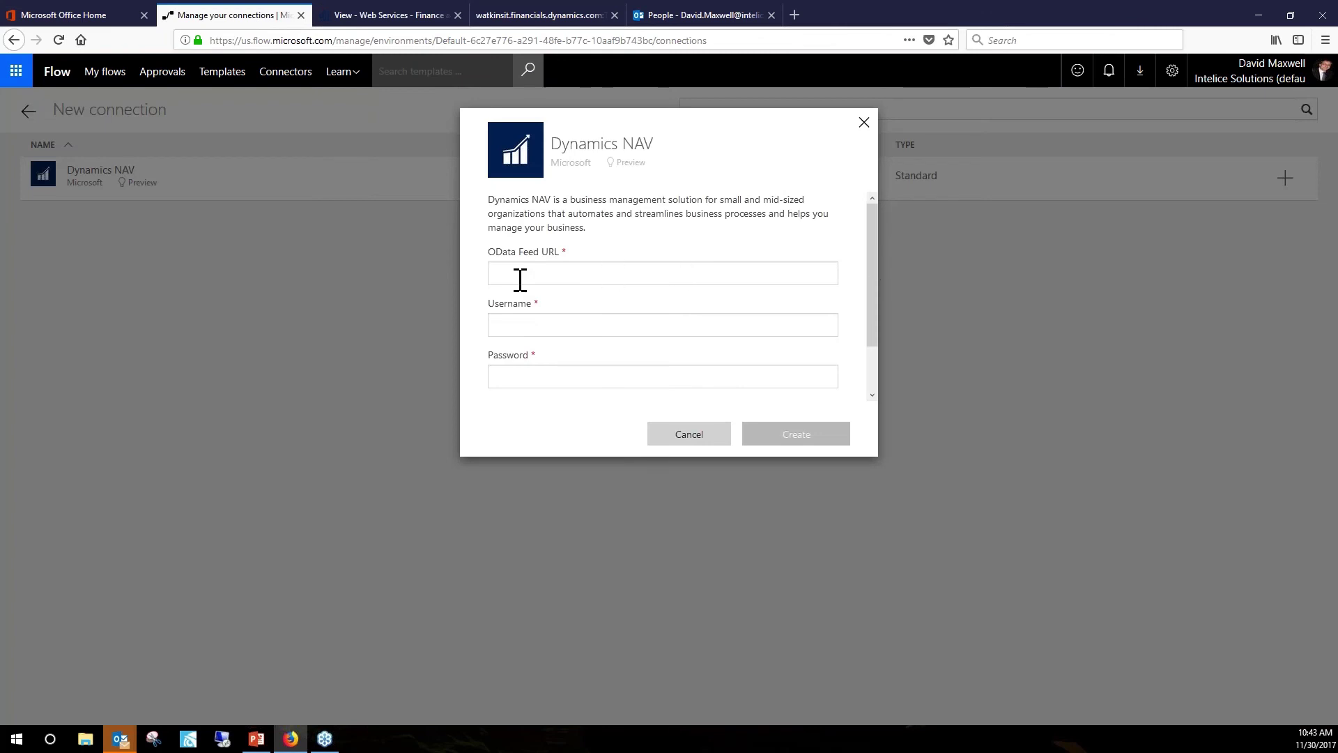
pyautogui.click(520, 279)
pyautogui.hotkey('ctrl', 'v')
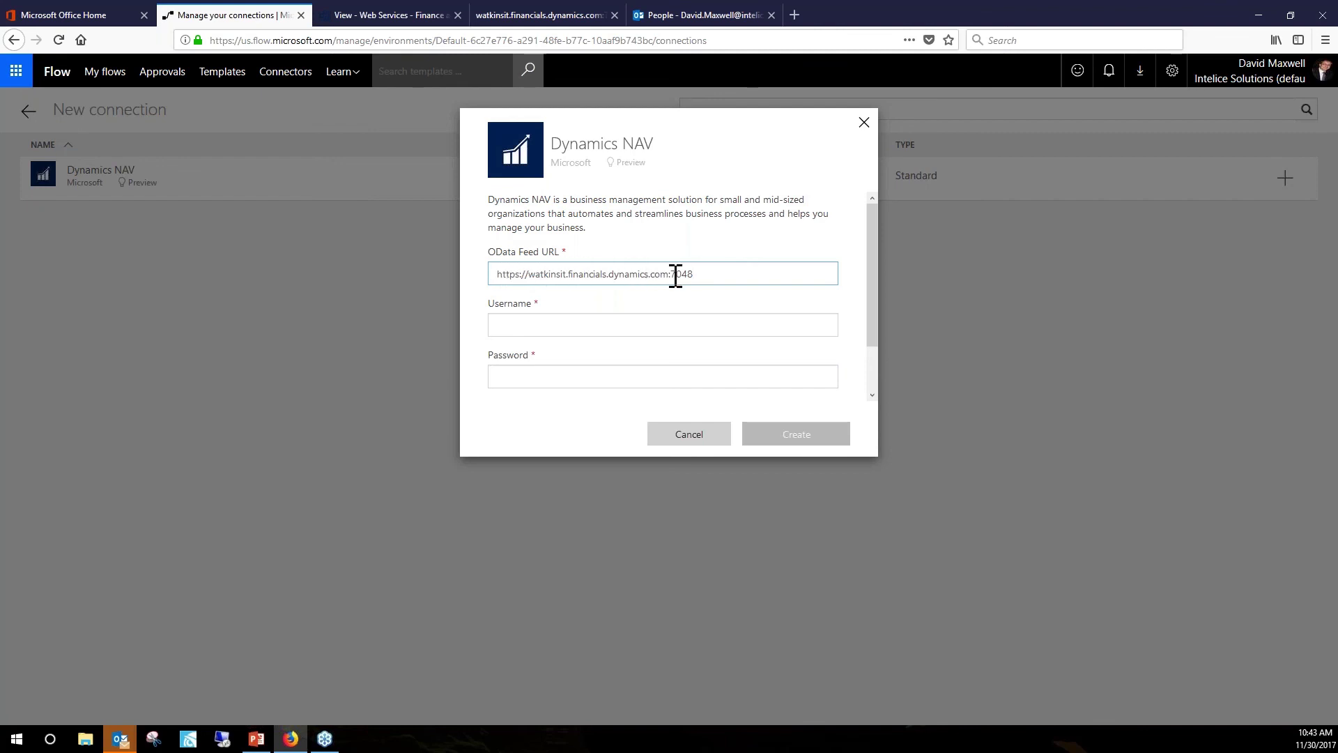
pyautogui.moveTo(699, 273); pyautogui.dragTo(675, 274)
pyautogui.click(703, 276)
pyautogui.click(503, 325)
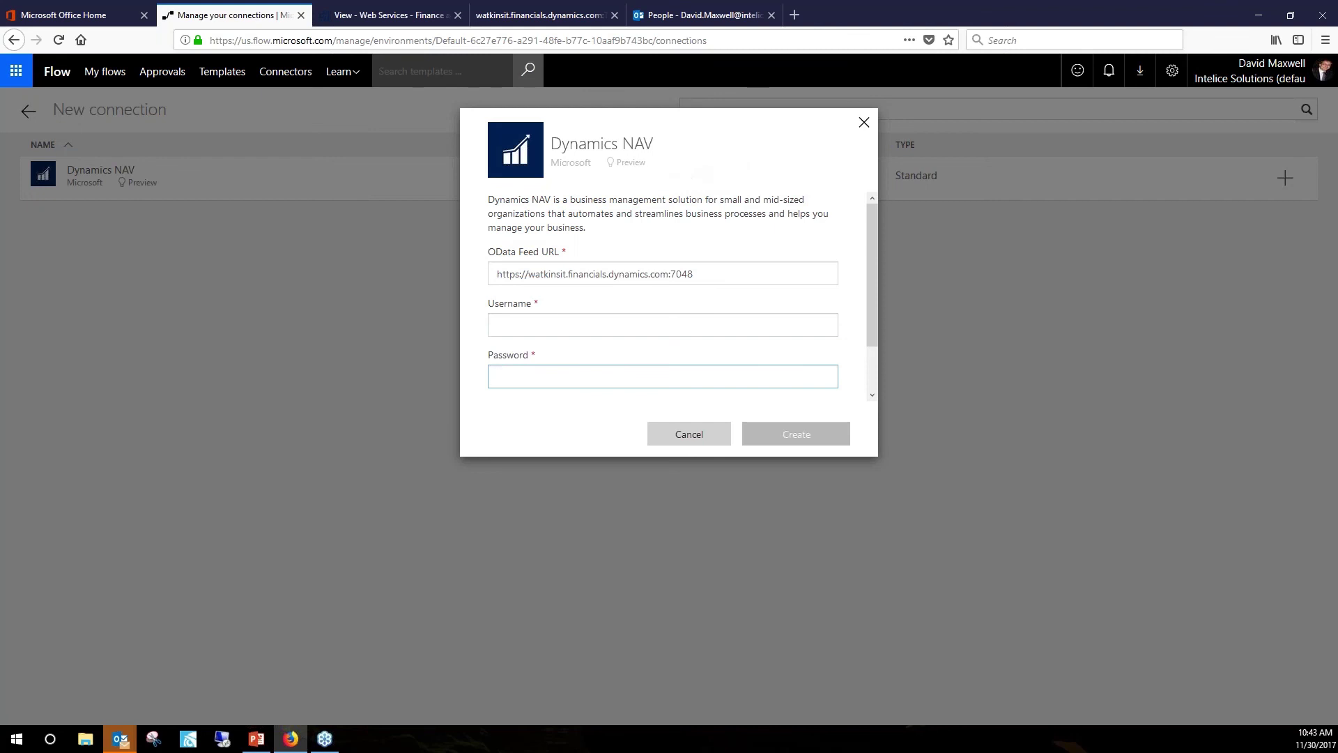
pyautogui.click(863, 130)
pyautogui.click(863, 123)
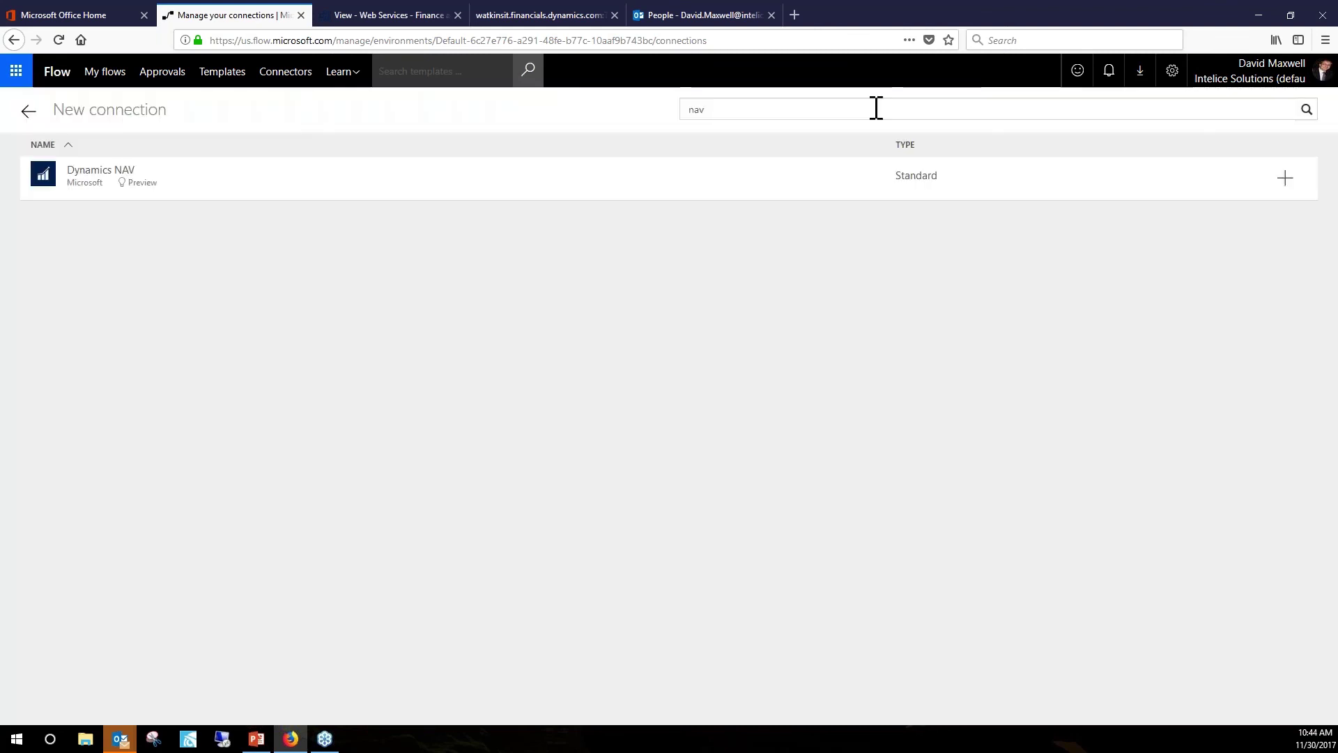